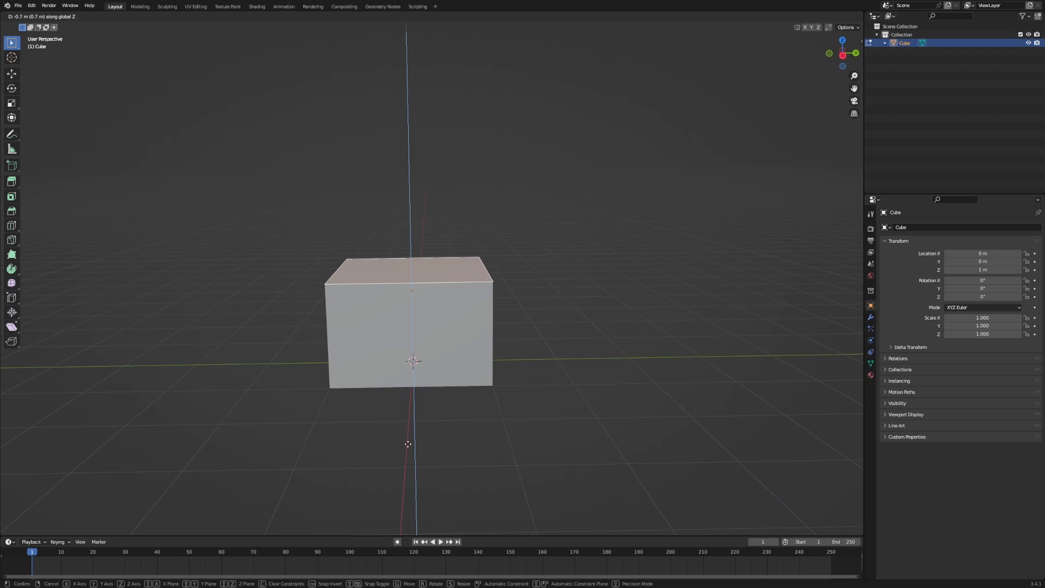
# Cancel the unfinished extrusion and return the cube to Object Mode.
pyautogui.rightClick(408, 430)
pyautogui.press('Tab')
pyautogui.moveTo(409, 415); pyautogui.dragTo(427, 356, button='middle')
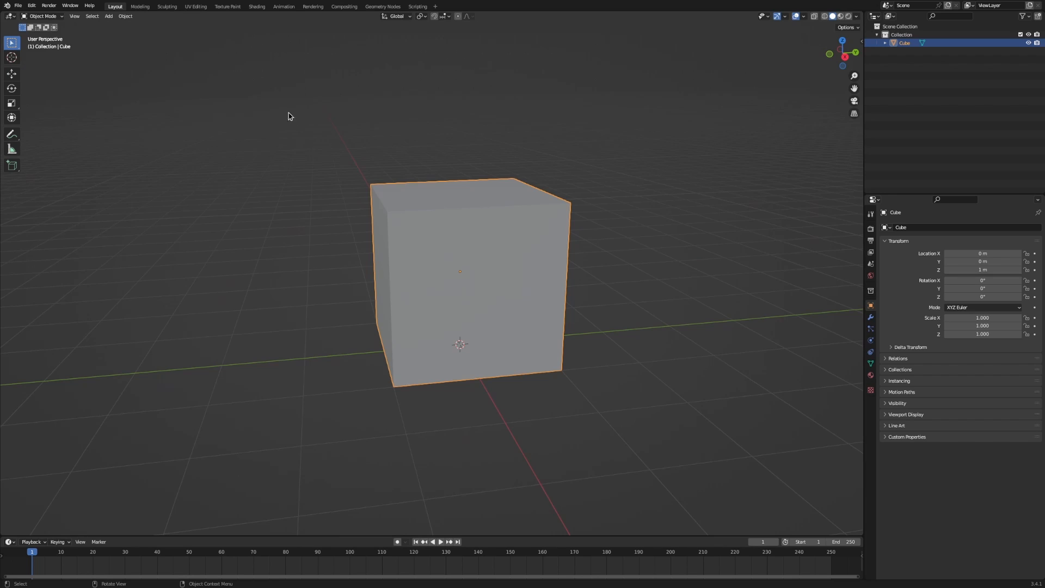
# In the UV Editing workspace, select all of the cube's faces to show its cross-shaped unwrap.
pyautogui.click(196, 7)
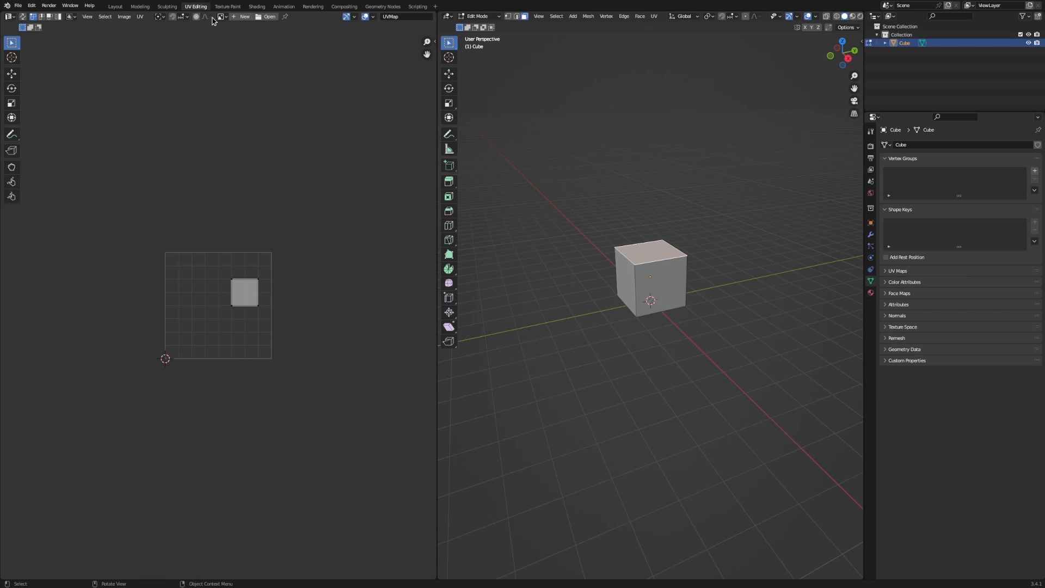
pyautogui.scroll(6, 296, 214)
pyautogui.press('a')
pyautogui.hotkey('alt', 'a')
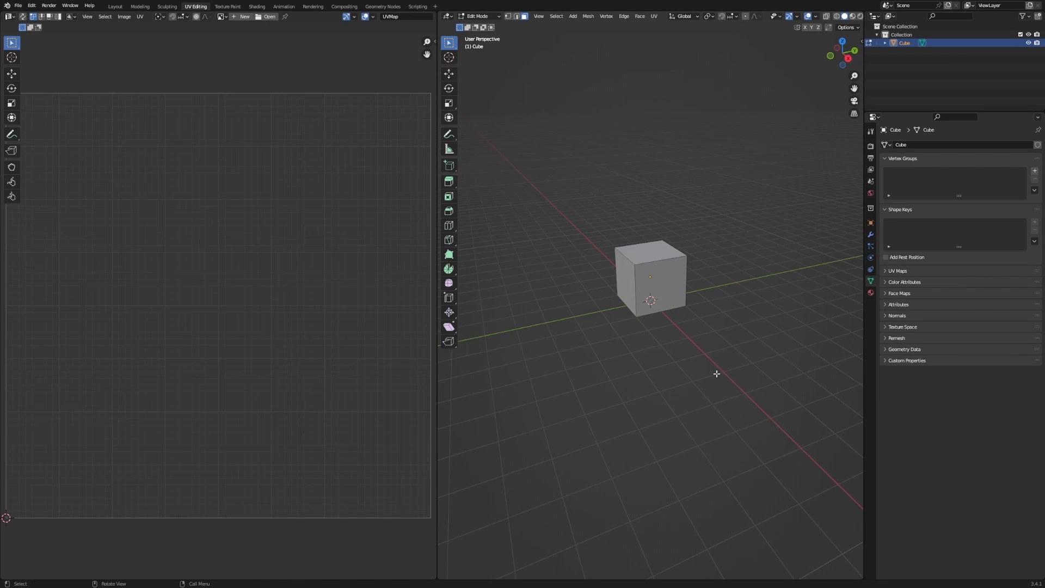
pyautogui.press('a')
pyautogui.press('a')
pyautogui.scroll(4, 668, 261)
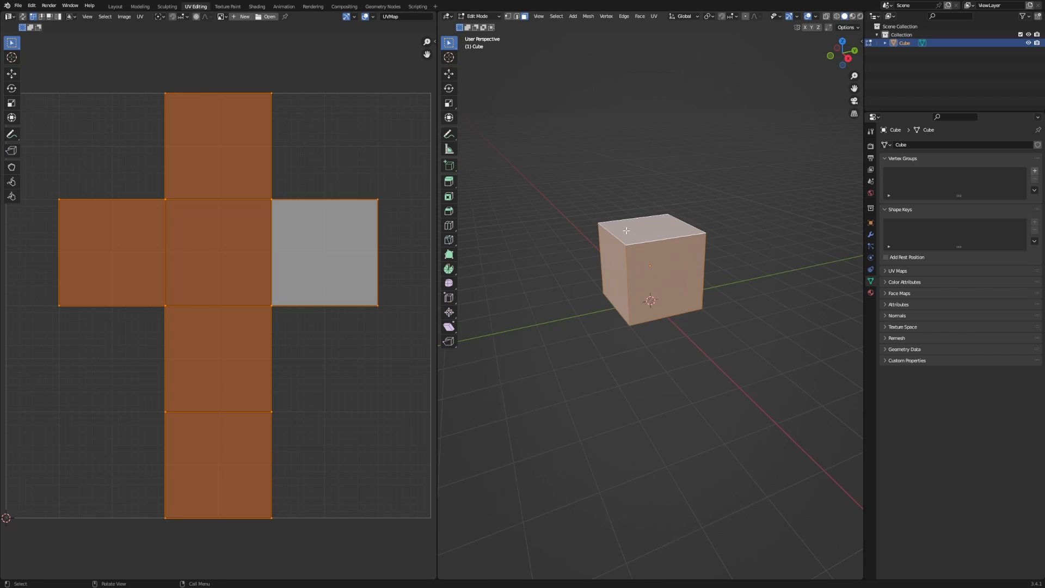
pyautogui.moveTo(668, 261); pyautogui.dragTo(683, 270, button='middle')
# Select individual cube faces and unwrap squares to see how faces map to the UV cross.
pyautogui.click(683, 271)
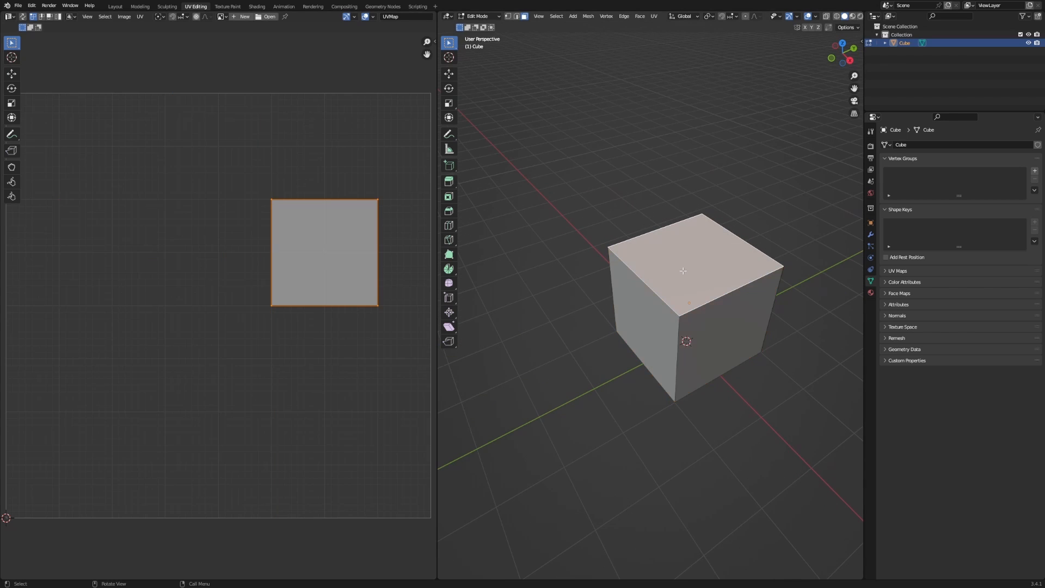
pyautogui.click(707, 328)
pyautogui.press('a')
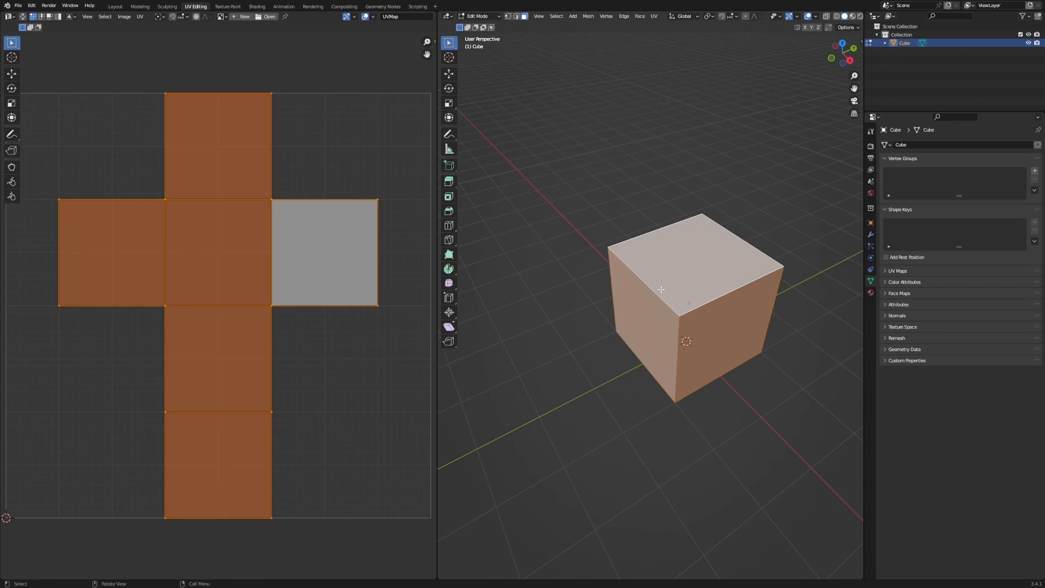
pyautogui.keyDown('shift'); pyautogui.click(708, 323); pyautogui.keyUp('shift')
pyautogui.keyDown('shift'); pyautogui.click(707, 323); pyautogui.keyUp('shift')
pyautogui.keyDown('shift'); pyautogui.click(648, 324); pyautogui.keyUp('shift')
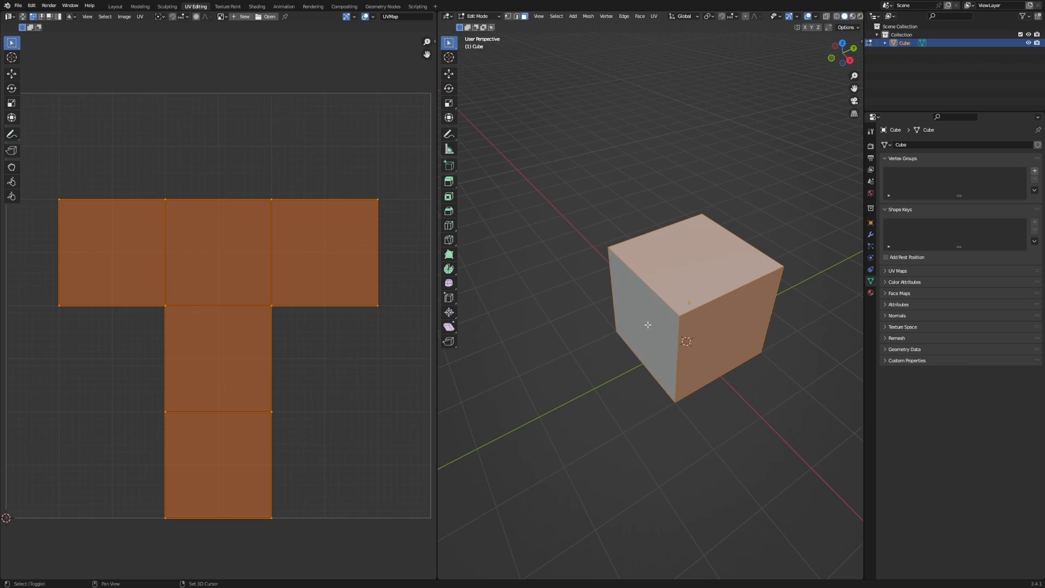
pyautogui.keyDown('shift'); pyautogui.click(650, 324); pyautogui.keyUp('shift')
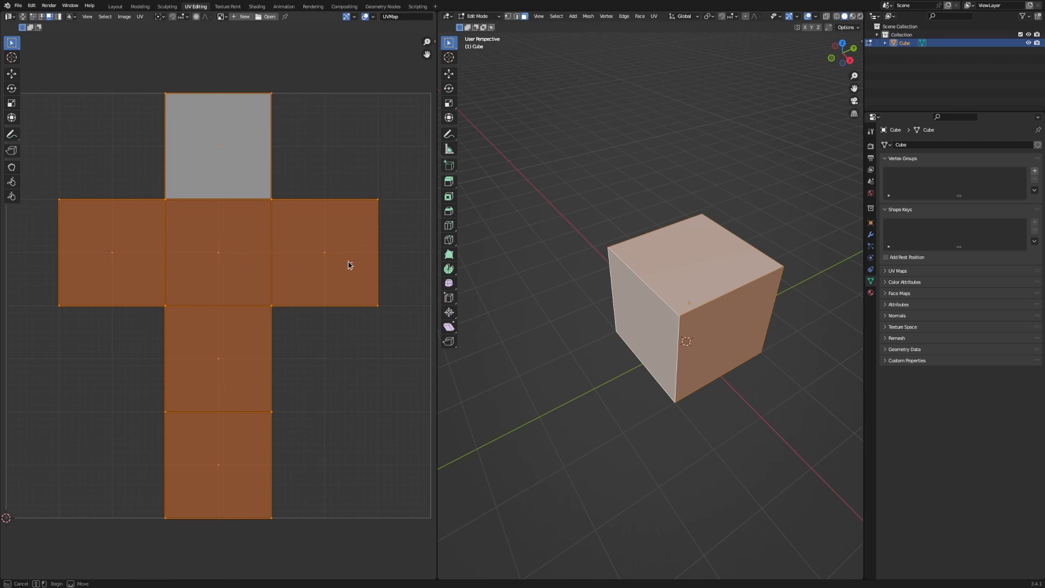
pyautogui.click(324, 261)
pyautogui.click(250, 261)
# Go back to the Layout workspace with a raised front view of the cube.
pyautogui.moveTo(457, 249); pyautogui.dragTo(664, 288, button='middle')
pyautogui.scroll(-6, 277, 279)
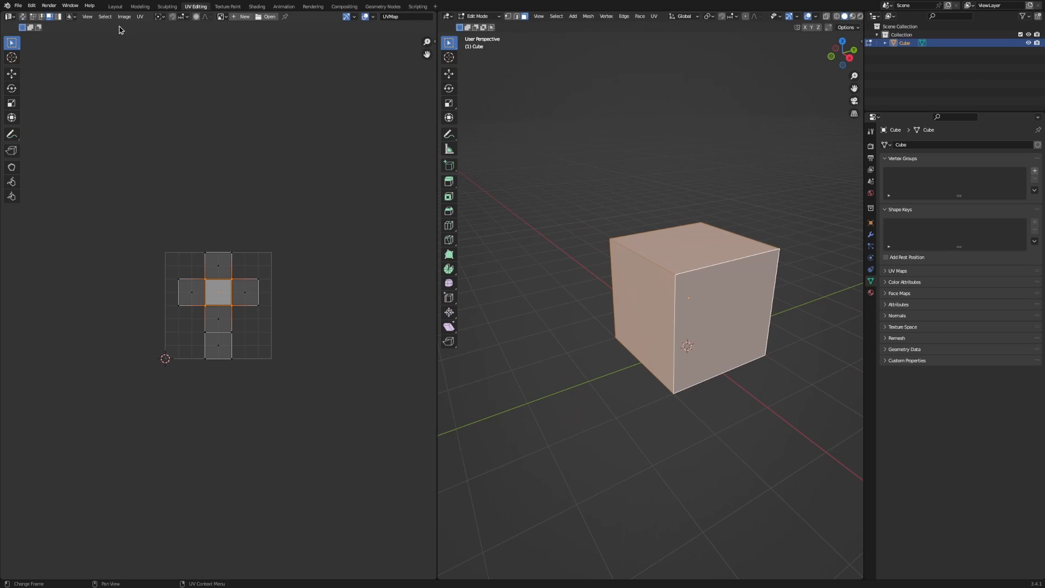
pyautogui.click(109, 6)
pyautogui.moveTo(350, 169)
pyautogui.mouseDown(button='middle')
pyautogui.moveTo(339, 234)
pyautogui.moveTo(350, 170)
pyautogui.moveTo(355, 184)
pyautogui.mouseUp(button='middle')
# Open the open-door KitchenAid countertop microwave result in Google Images.
pyautogui.hotkey('alt', 'Tab')
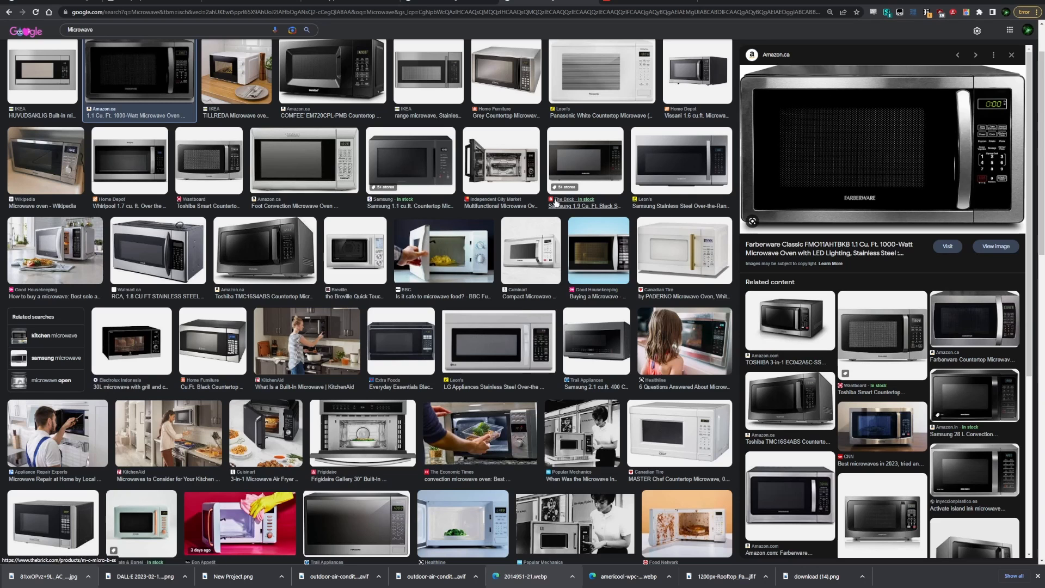
pyautogui.scroll(1, 860, 176)
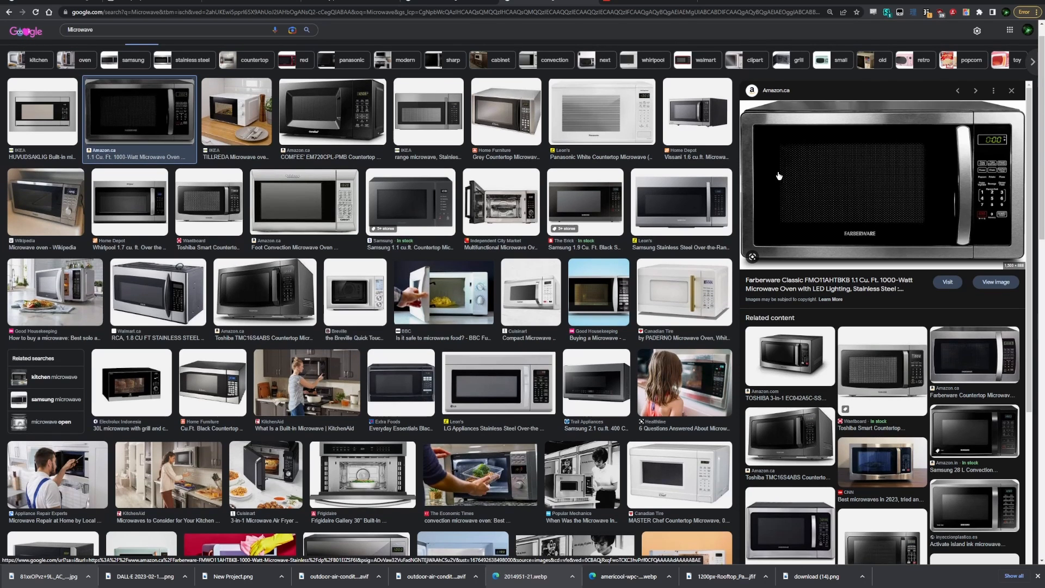
pyautogui.click(501, 201)
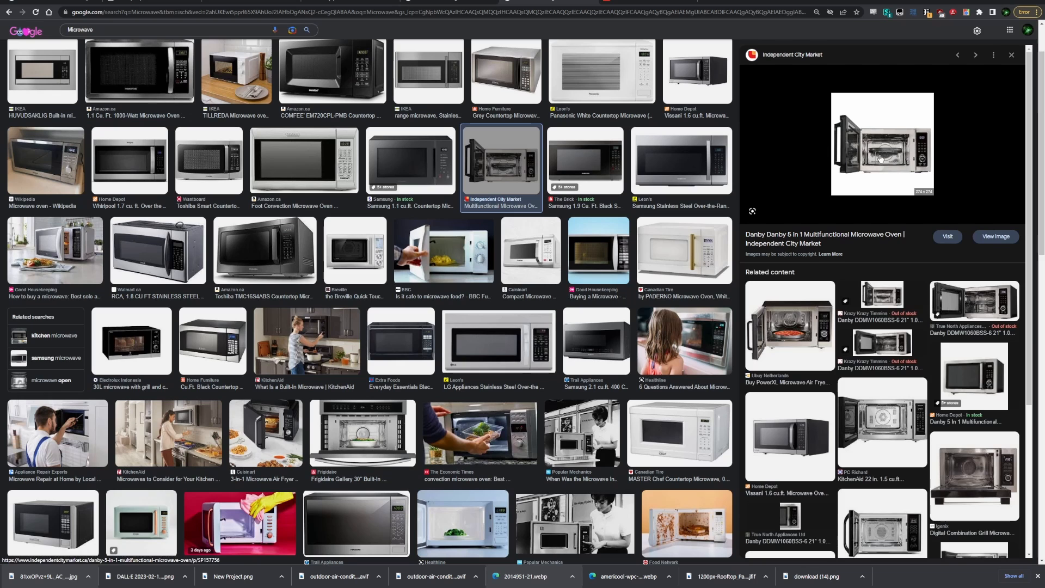
pyautogui.moveTo(882, 433); pyautogui.dragTo(885, 436)
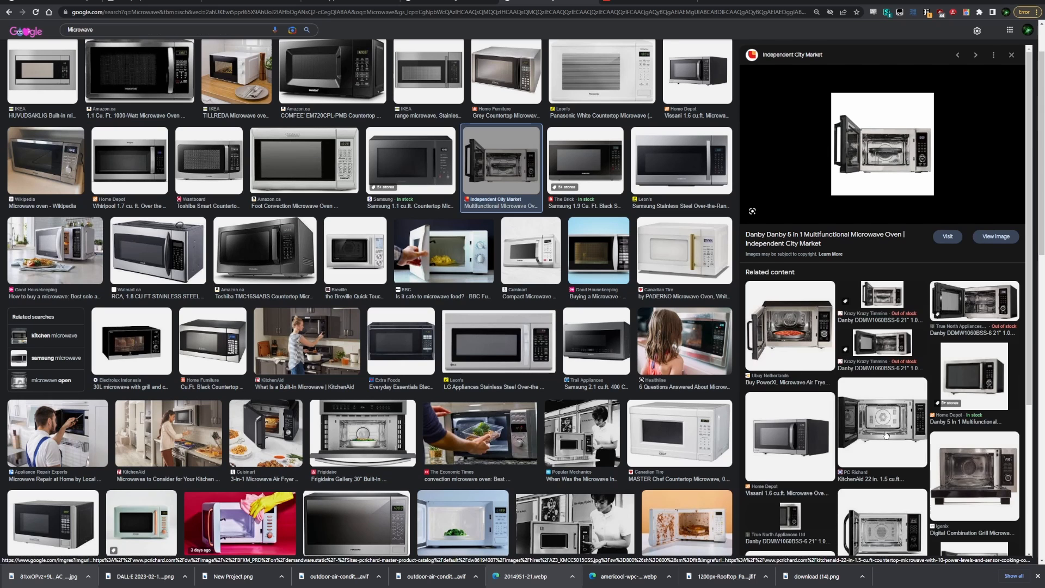
# Save the photo as AZ3_KMCC5015GSS.jpg and switch back to Blender.
pyautogui.rightClick(883, 206)
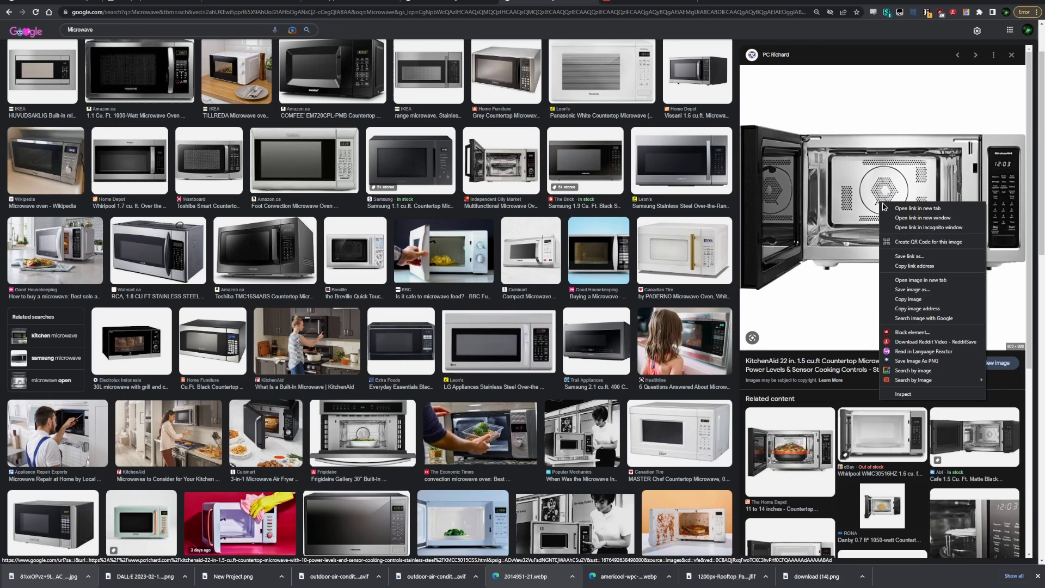
pyautogui.click(913, 289)
pyautogui.press('Return')
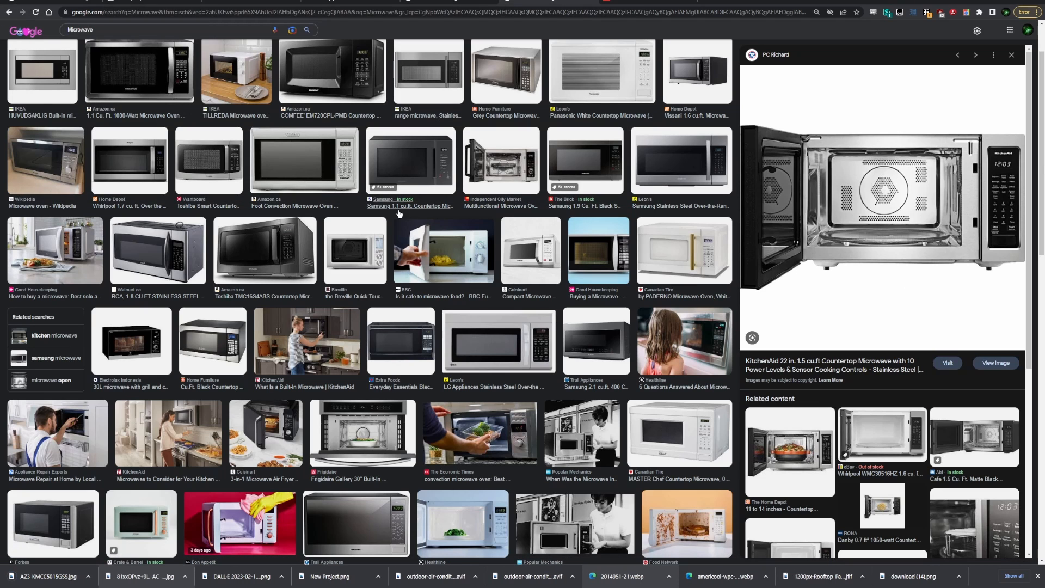
pyautogui.hotkey('alt', 'Tab')
pyautogui.hotkey('alt', 'Tab')
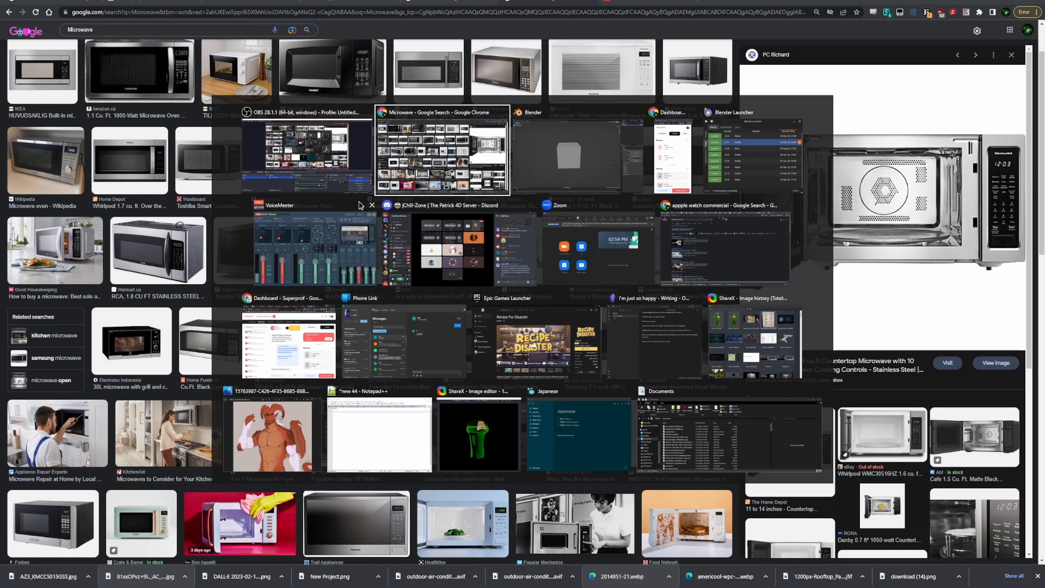
pyautogui.hotkey('alt', 'Tab')
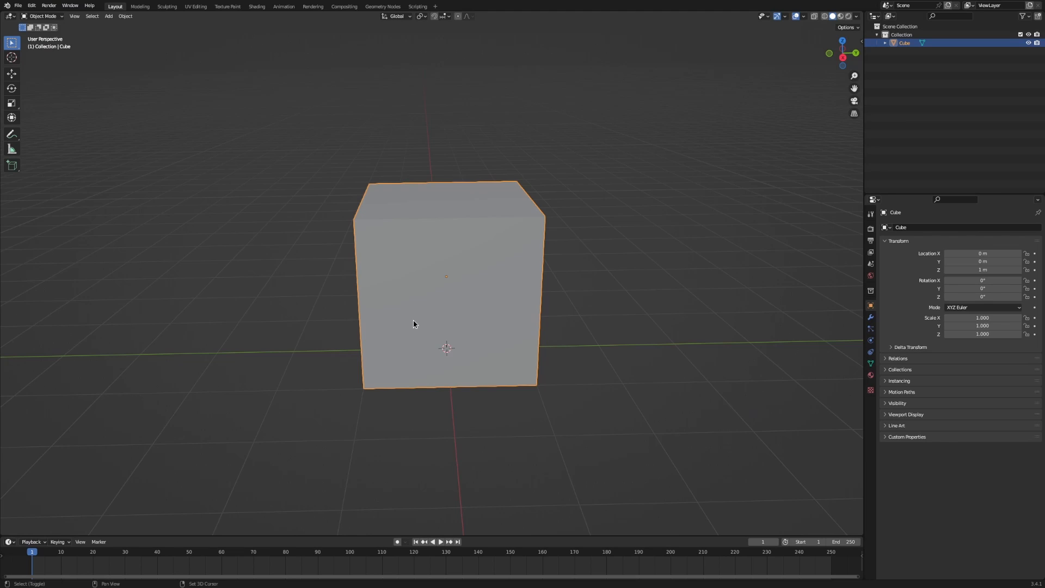
# Drop AZ3_KMCC5015GSS.jpg into the UV Editing workspace's image editor behind the cube's cross-shaped UVs.
pyautogui.press('KP_3')
pyautogui.click(195, 7)
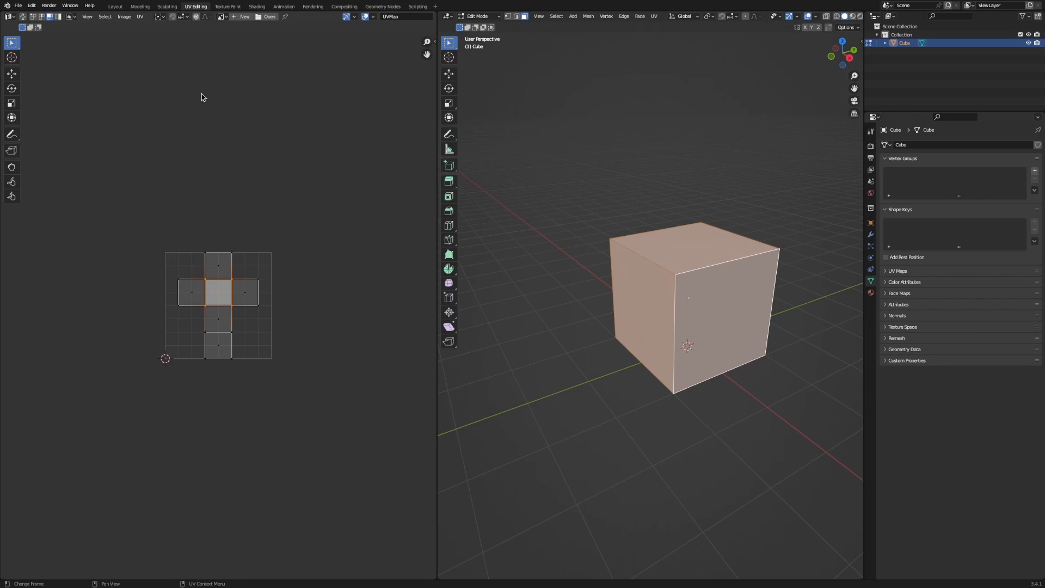
pyautogui.hotkey('alt', 'Tab')
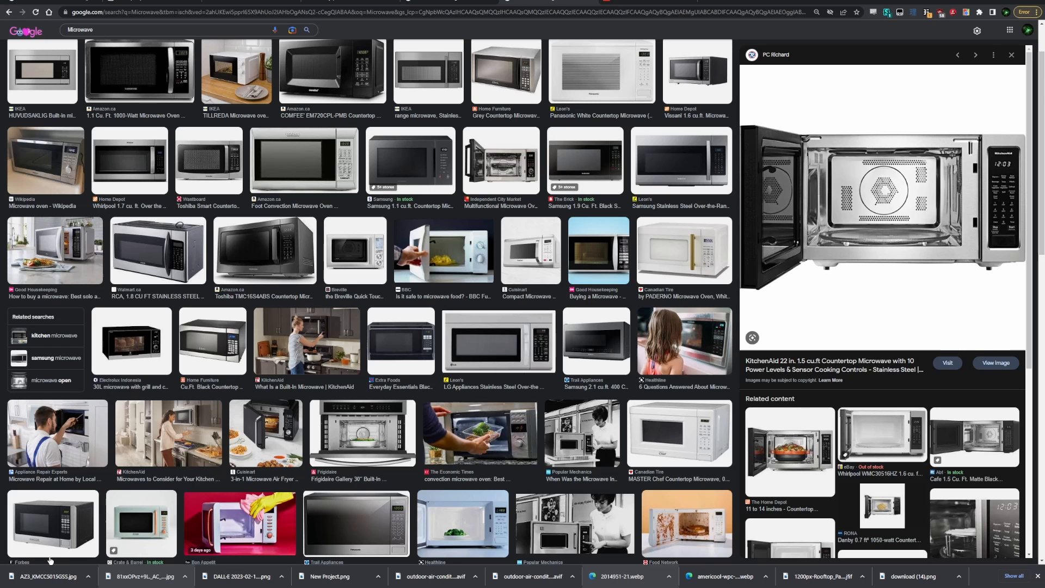
pyautogui.hotkey('alt', 'Tab')
pyautogui.moveTo(205, 308); pyautogui.dragTo(204, 308)
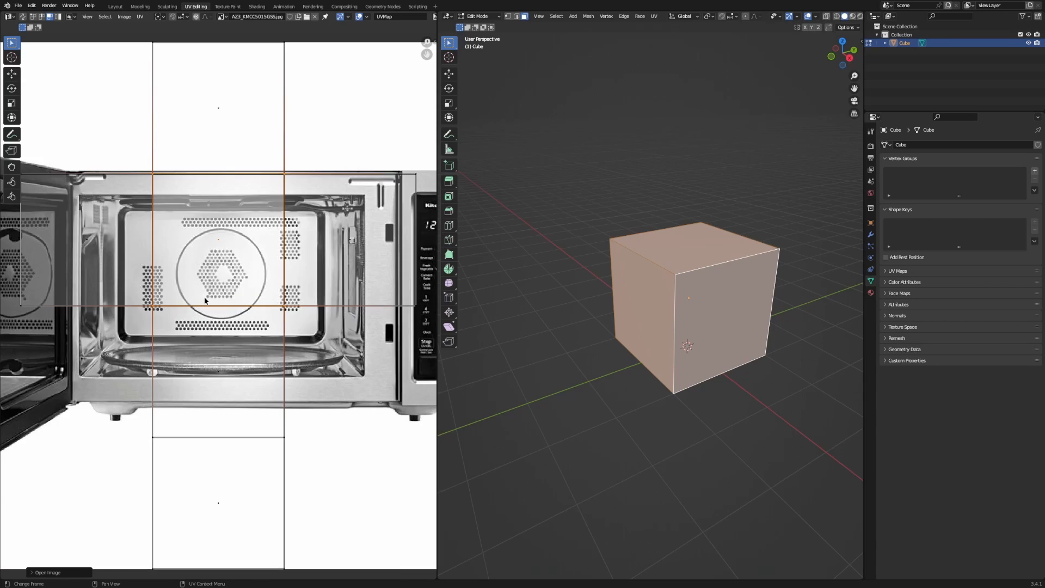
pyautogui.scroll(-4, 206, 289)
pyautogui.scroll(2, 207, 289)
pyautogui.scroll(1, 78, 55)
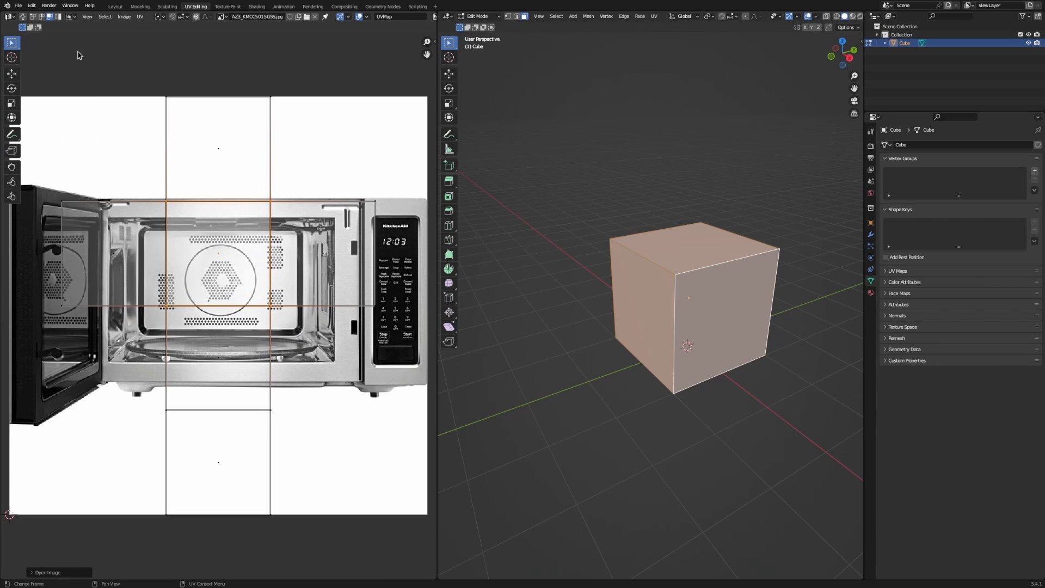
pyautogui.scroll(-1, 155, 51)
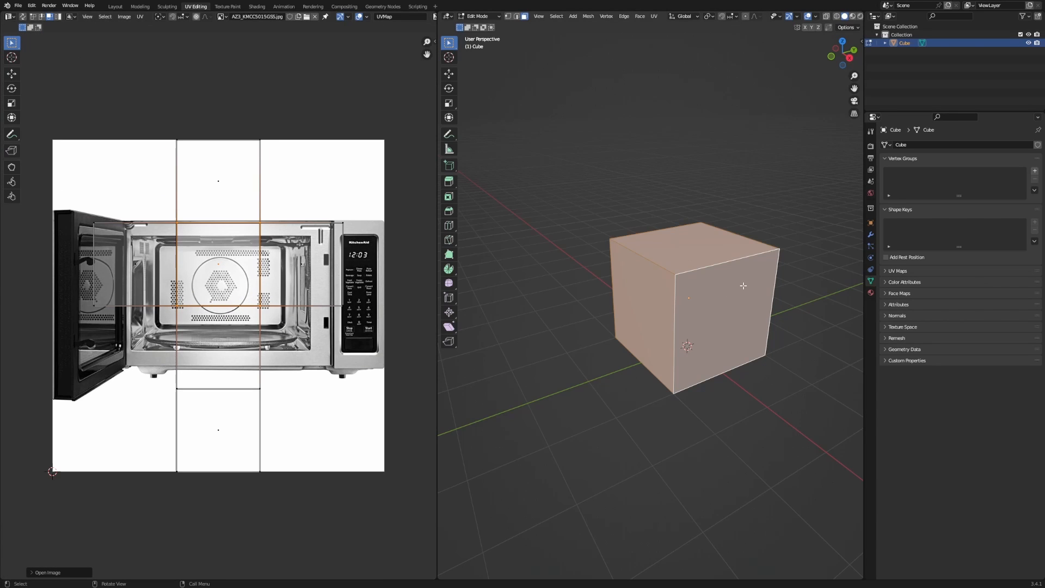
pyautogui.click(860, 16)
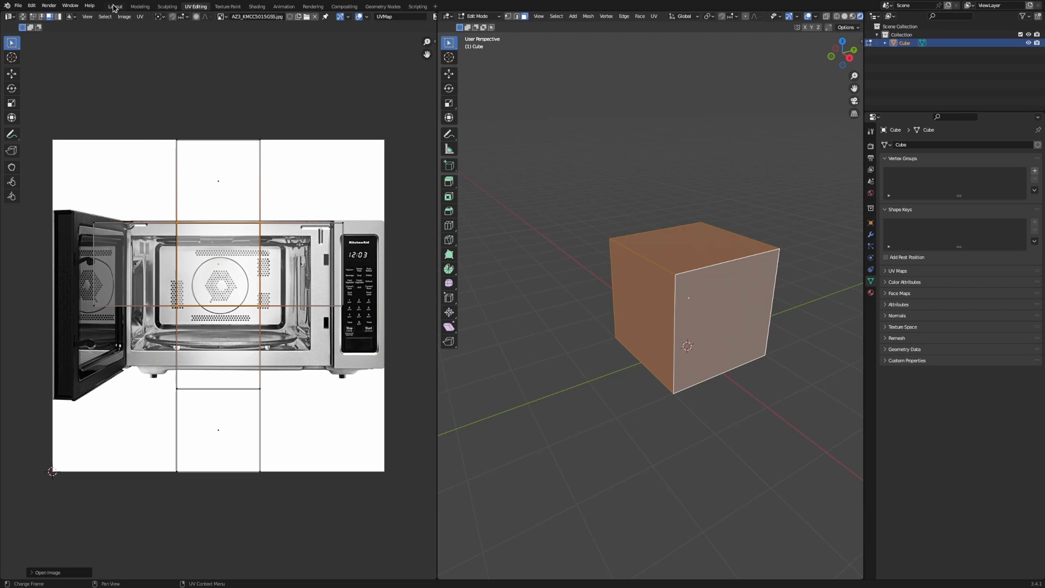
# In Layout, turn the bottom timeline into an enlarged Shader Editor.
pyautogui.click(114, 6)
pyautogui.click(10, 542)
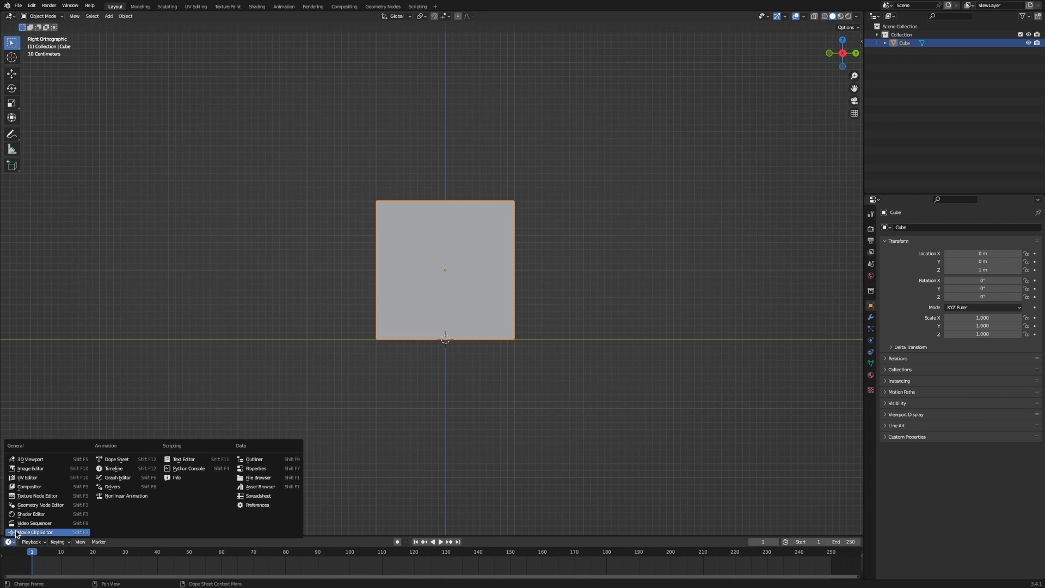
pyautogui.click(27, 521)
pyautogui.moveTo(143, 536); pyautogui.dragTo(313, 328)
pyautogui.scroll(10, 292, 455)
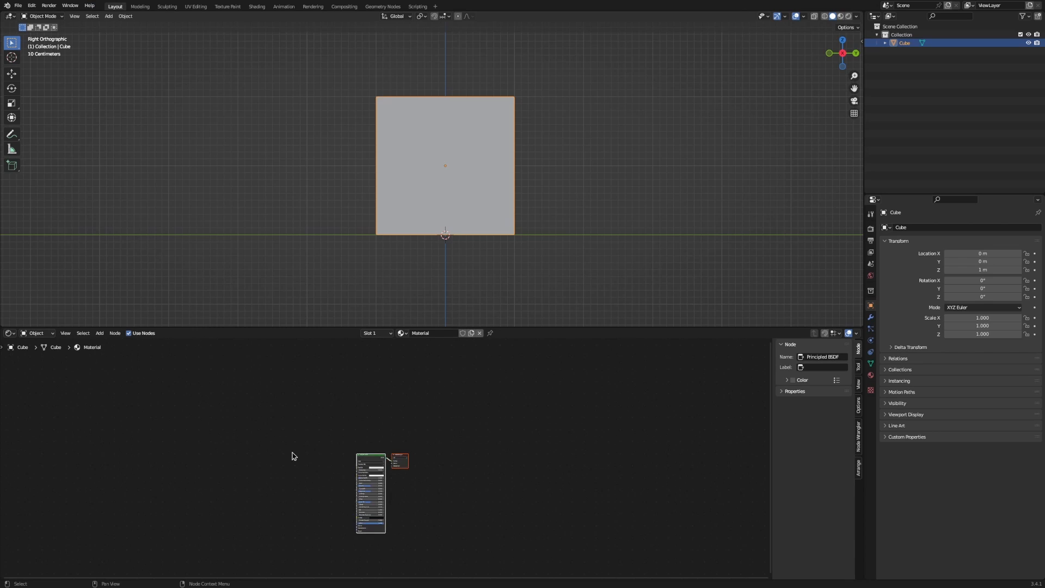
# Add an Image Texture node using AZ3_KMCC5015GSS.jpg beside the Principled BSDF.
pyautogui.hotkey('shift', 'a')
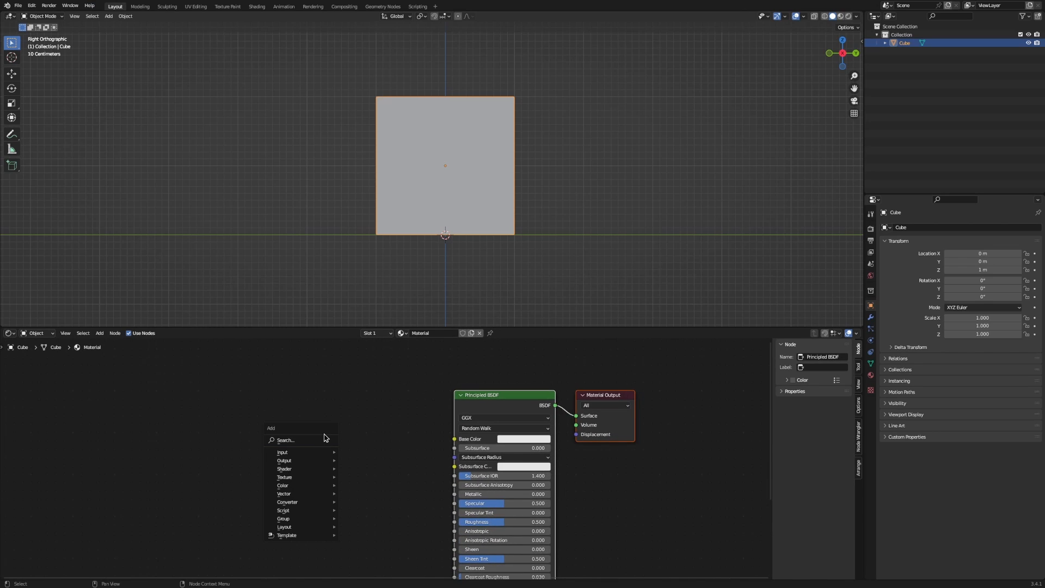
pyautogui.click(325, 439)
pyautogui.write('image')
pyautogui.press('Return')
pyautogui.click(333, 464)
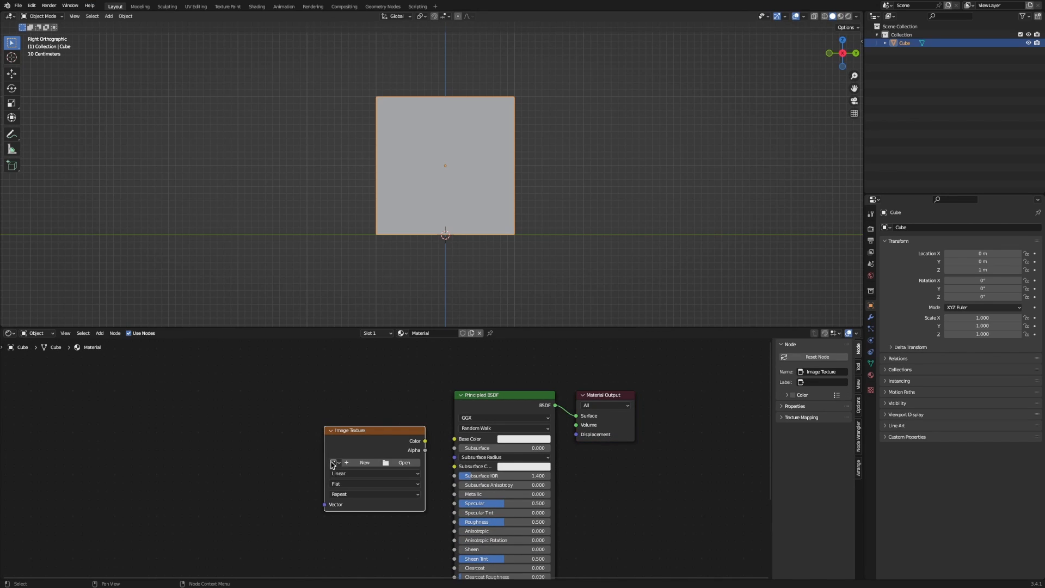
pyautogui.click(334, 463)
pyautogui.click(351, 476)
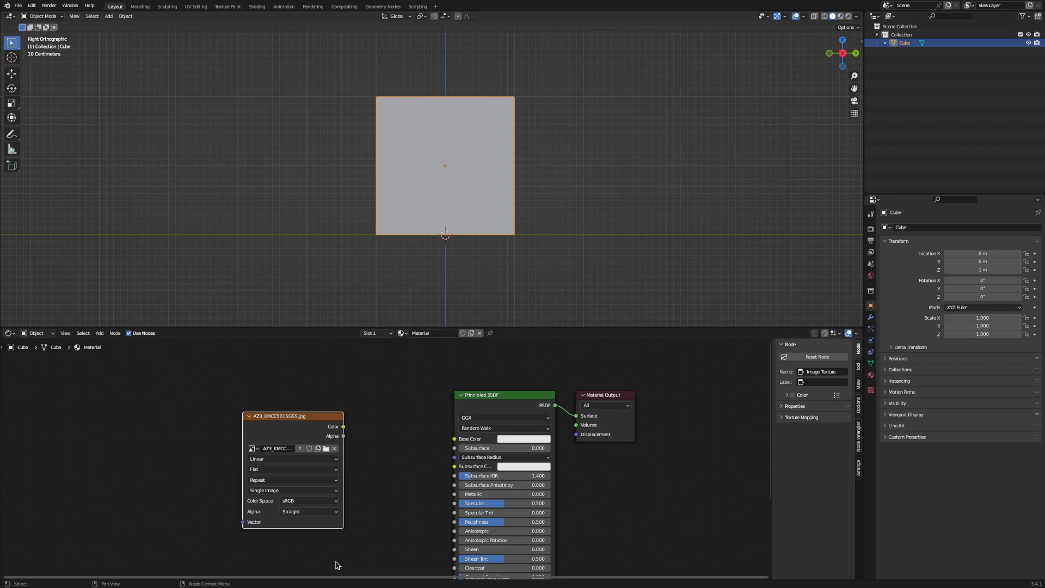
# Delete the duplicate image node dropped in from the browser, keeping one Image Texture node.
pyautogui.hotkey('alt', 'Tab')
pyautogui.hotkey('alt', 'Tab')
pyautogui.moveTo(72, 561); pyautogui.dragTo(143, 439)
pyautogui.press('x')
pyautogui.moveTo(294, 433); pyautogui.dragTo(495, 427)
pyautogui.scroll(6, 348, 455)
pyautogui.hotkey('ctrl', 'z')
pyautogui.hotkey('ctrl', 'z')
pyautogui.hotkey('ctrl', 'shift', 'z')
# Link the image Color to Base Color and view the textured cube in Material Preview.
pyautogui.moveTo(493, 207); pyautogui.dragTo(524, 234, button='middle')
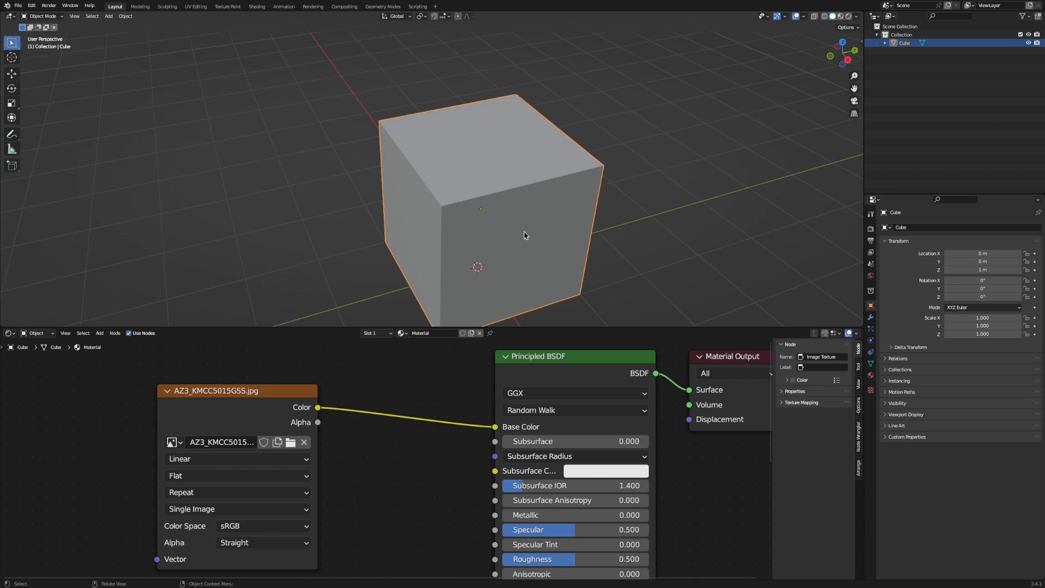
pyautogui.click(848, 17)
pyautogui.click(840, 17)
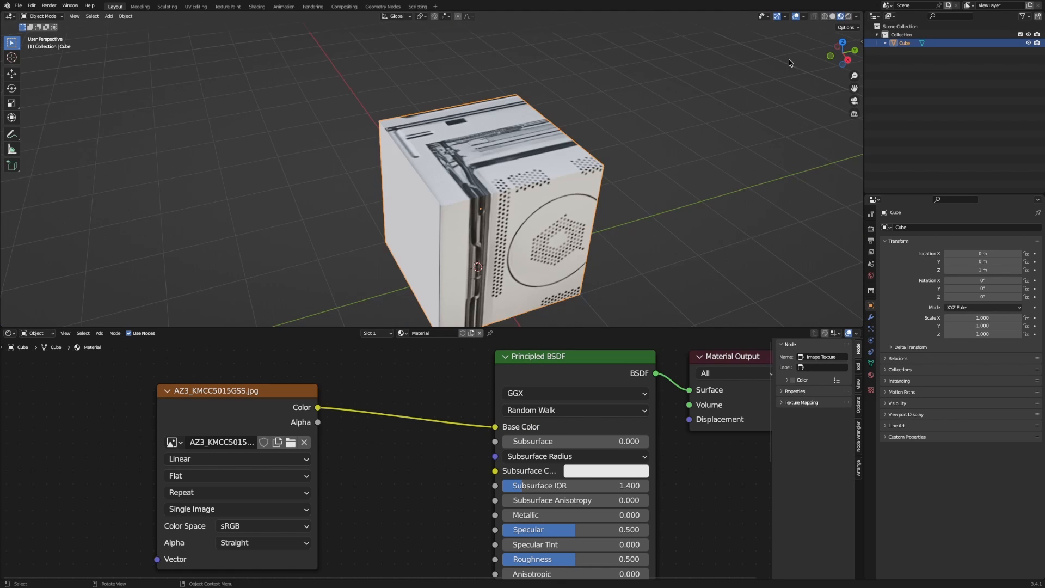
pyautogui.moveTo(790, 62); pyautogui.dragTo(685, 100, button='middle')
# Return to UV Editing with the 3D view facing the cube's front.
pyautogui.click(196, 6)
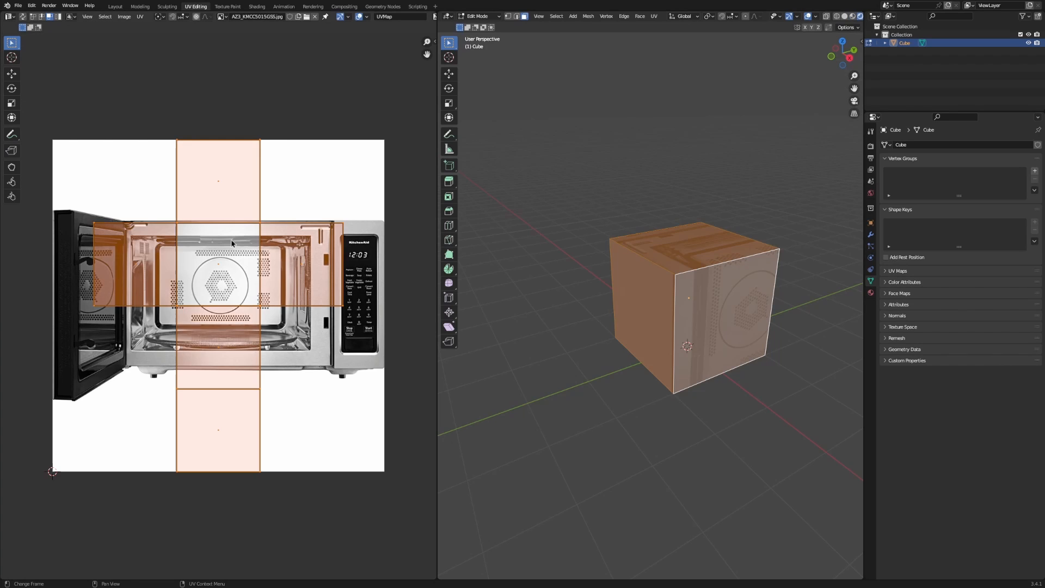
pyautogui.scroll(-2, 266, 290)
pyautogui.scroll(1, 551, 350)
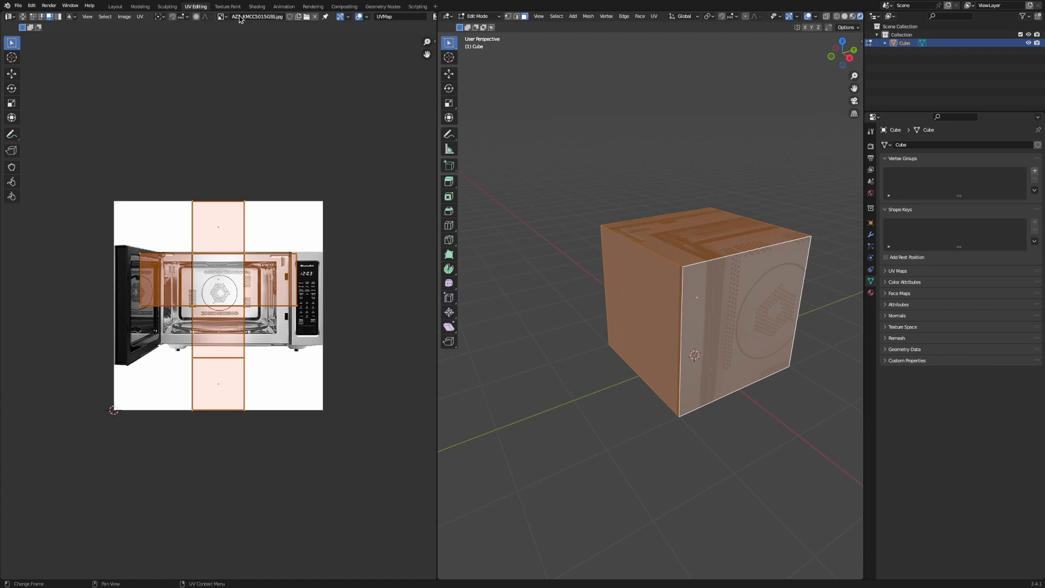
pyautogui.scroll(3, 684, 263)
pyautogui.moveTo(683, 263); pyautogui.dragTo(620, 324, button='middle')
# Enlarge the UV layout over the microwave photo and toggle the viewport overlays.
pyautogui.press('s')
pyautogui.click(302, 307)
pyautogui.press('g')
pyautogui.rightClick(430, 381)
pyautogui.scroll(-2, 659, 289)
pyautogui.hotkey('shift', 'alt', 'z')
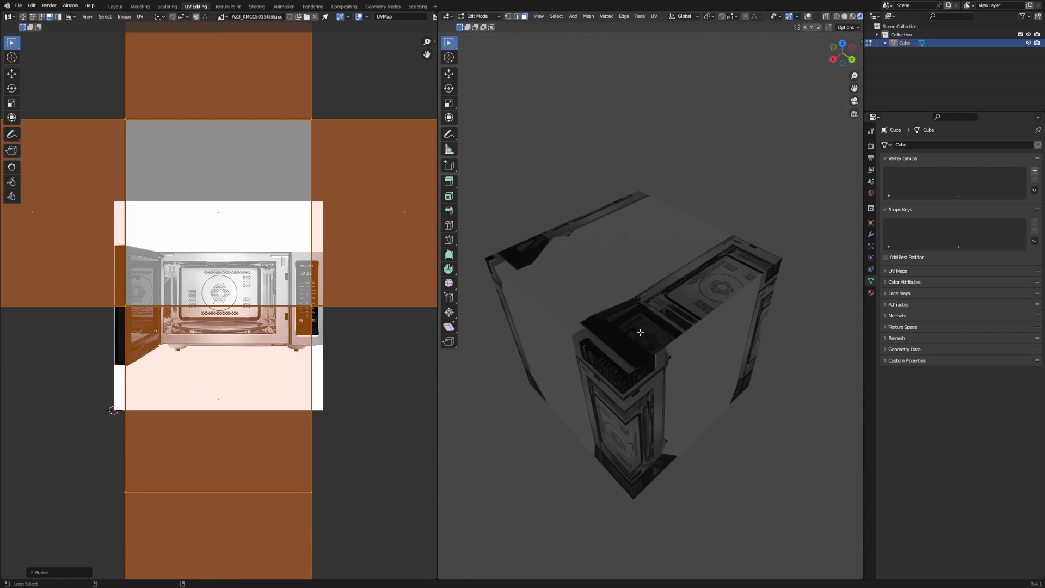
pyautogui.hotkey('shift', 'alt', 'z')
pyautogui.hotkey('shift', 'alt', 'z')
# Hide the viewport overlays and show the cube in Material Preview shading.
pyautogui.moveTo(659, 301); pyautogui.dragTo(786, 113, button='middle')
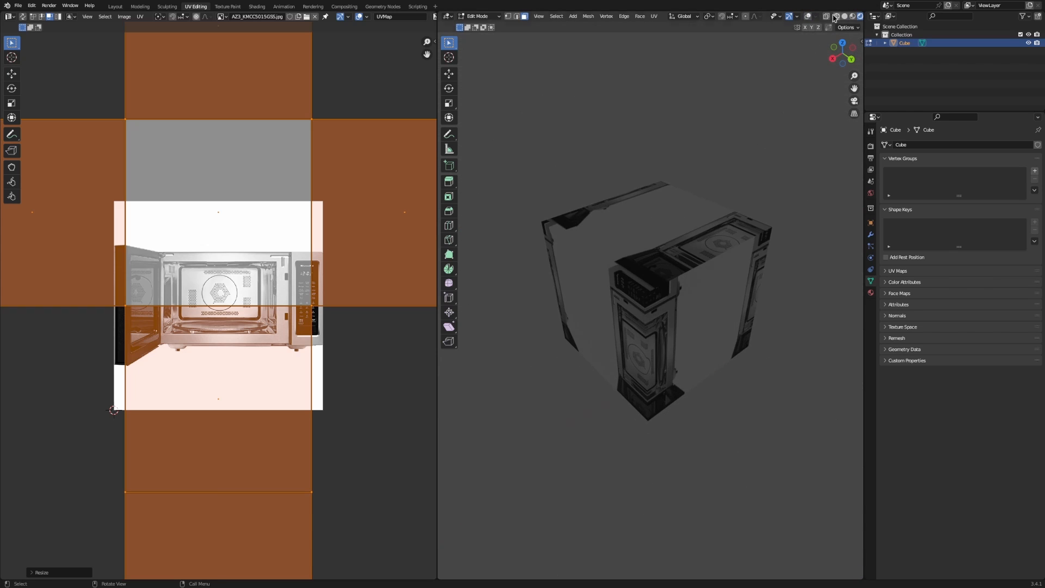
pyautogui.click(808, 16)
pyautogui.click(808, 16)
pyautogui.click(808, 16)
pyautogui.click(808, 17)
pyautogui.scroll(-1, 809, 17)
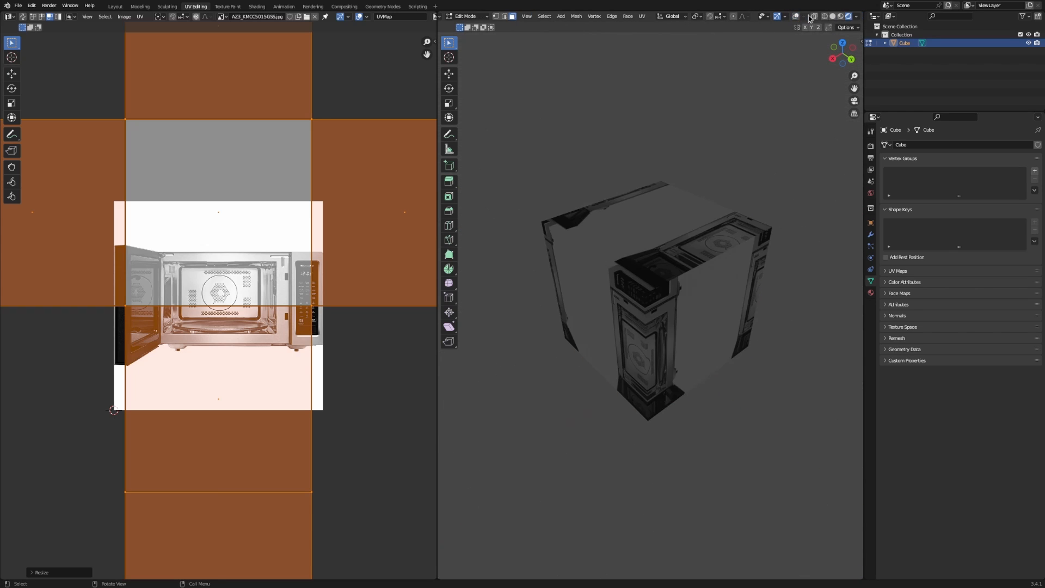
pyautogui.click(840, 17)
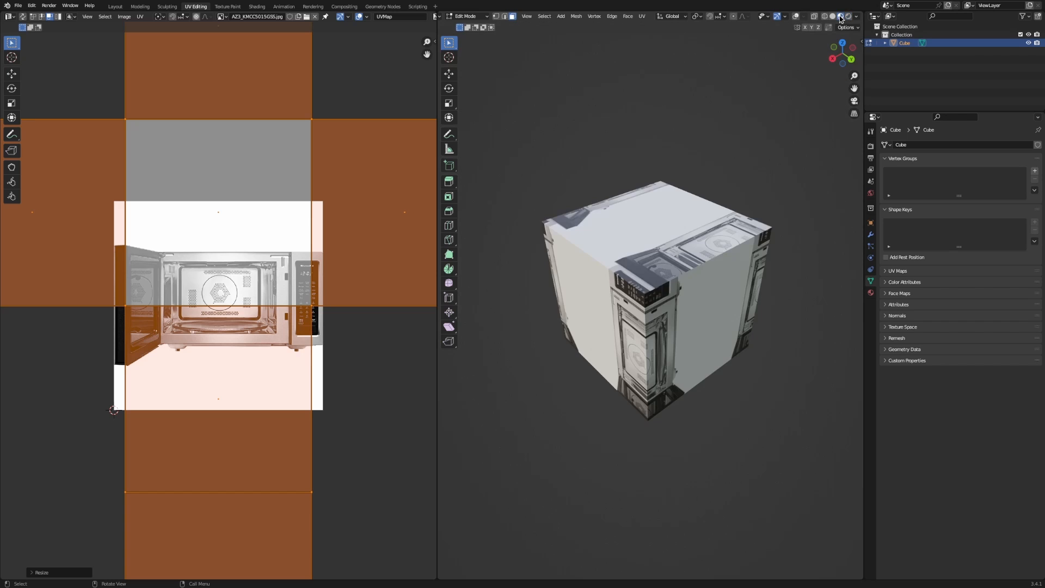
pyautogui.moveTo(732, 149); pyautogui.dragTo(713, 160, button='middle')
# Move, shrink and shift the UV islands to the right over the photo.
pyautogui.press('g')
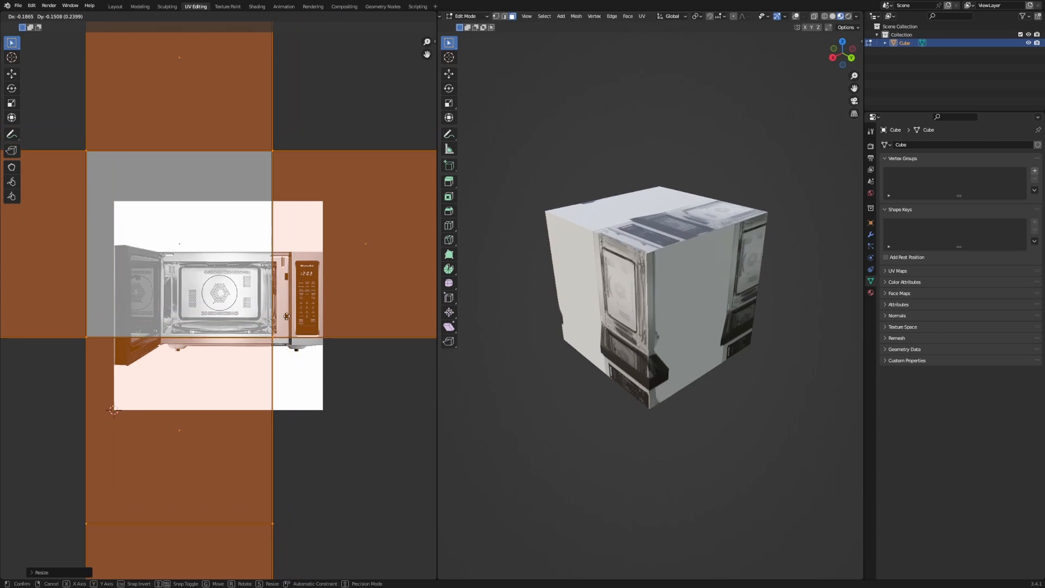
pyautogui.click(328, 278)
pyautogui.press('s')
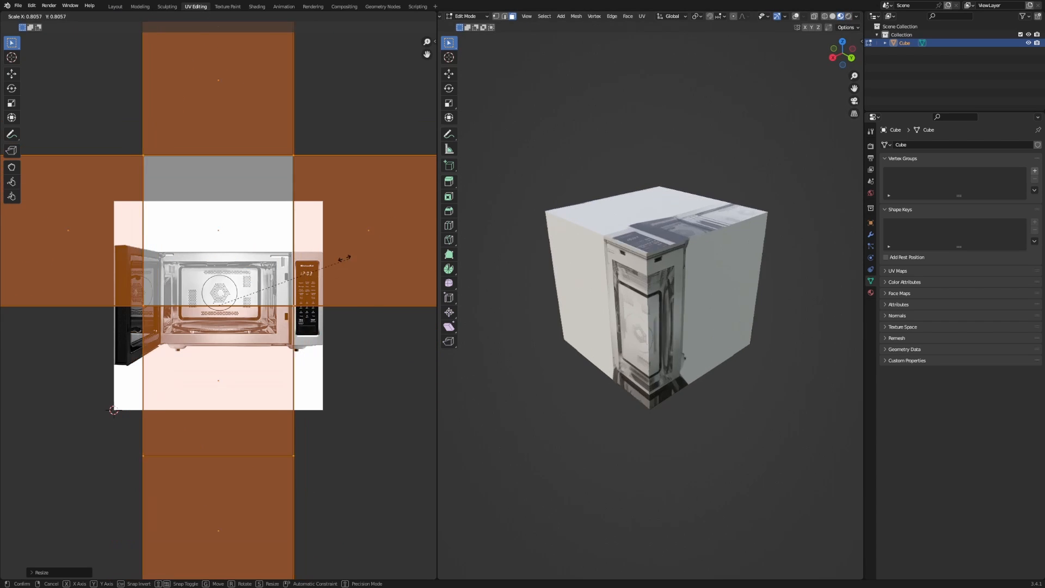
pyautogui.click(231, 269)
pyautogui.press('g')
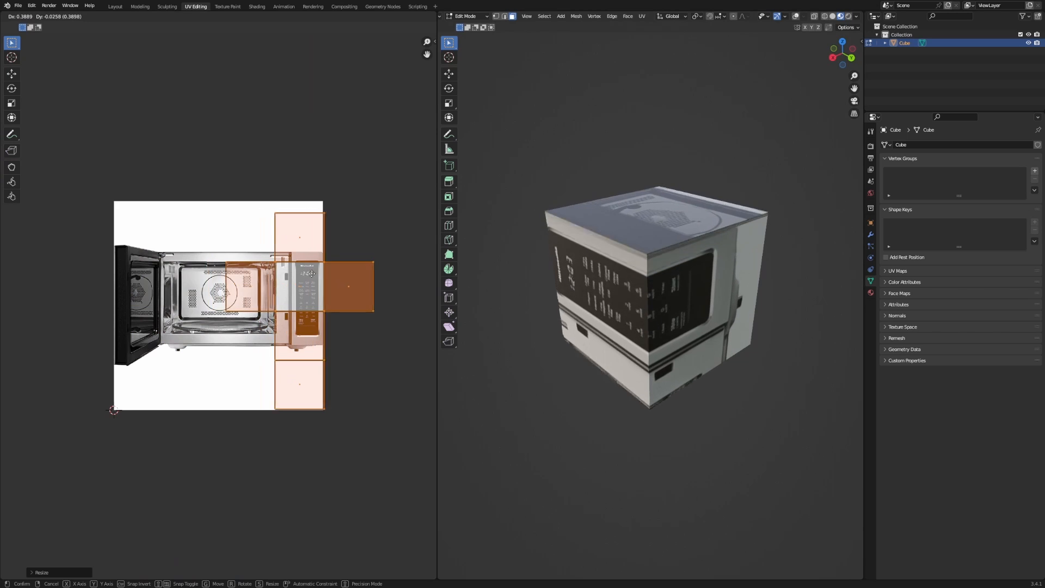
pyautogui.click(311, 273)
pyautogui.scroll(2, 339, 284)
pyautogui.moveTo(550, 296); pyautogui.dragTo(577, 294, button='middle')
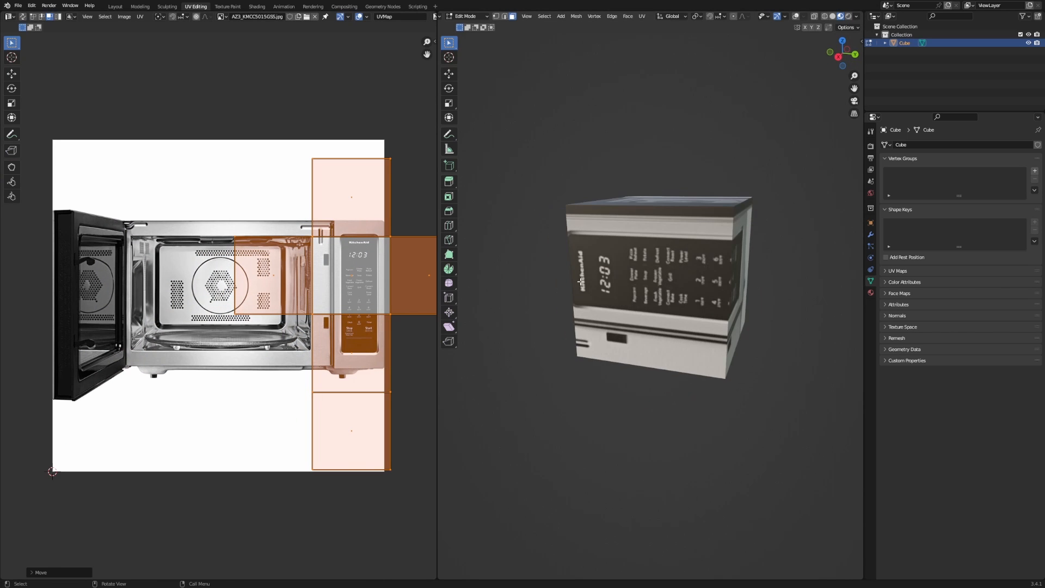
# Rotate the UV islands straight and position them so the keypad fills the cube's front.
pyautogui.press('r')
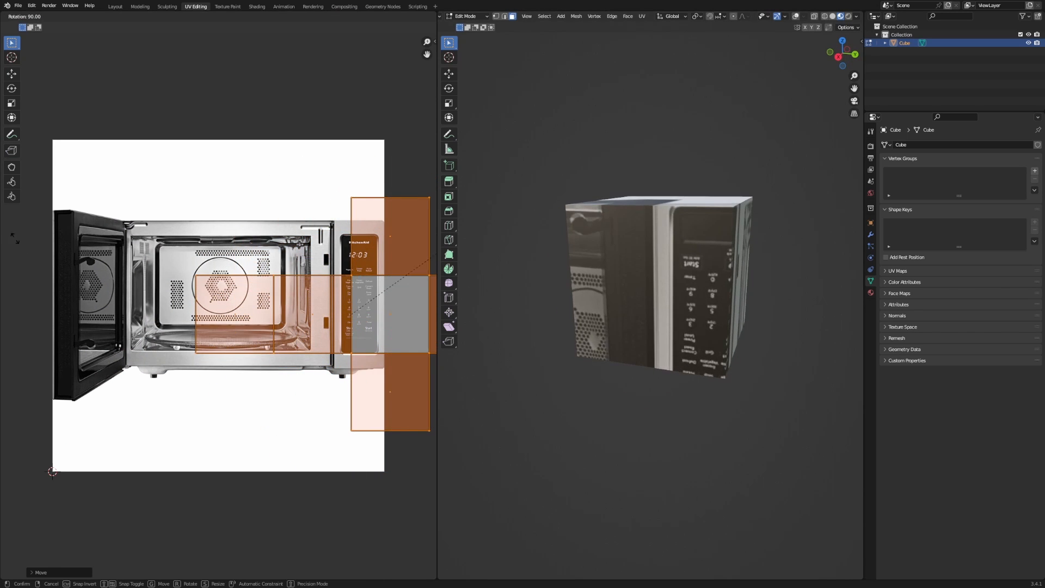
pyautogui.click(272, 347)
pyautogui.press('r')
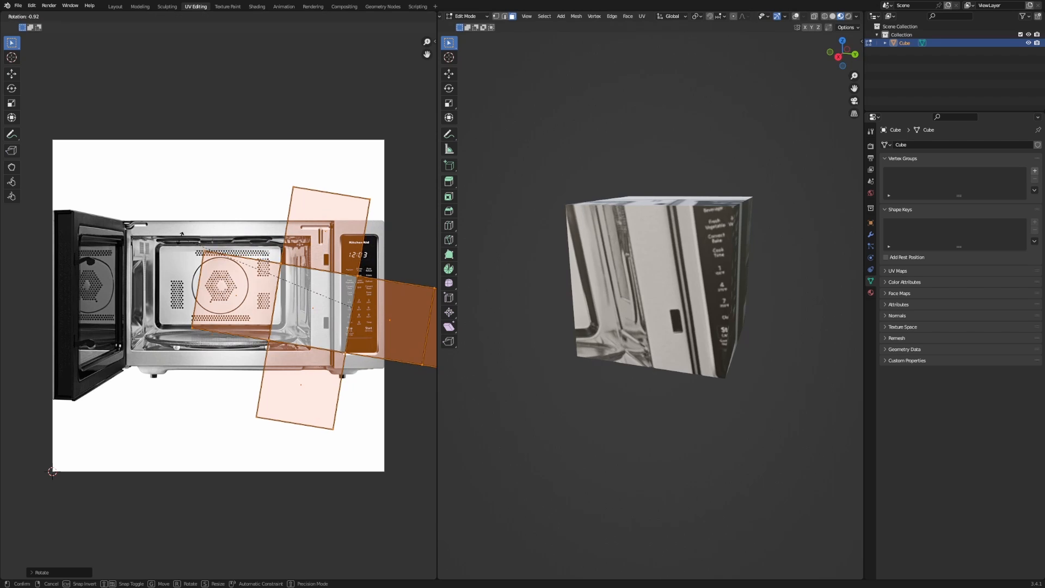
pyautogui.click(215, 301)
pyautogui.press('g')
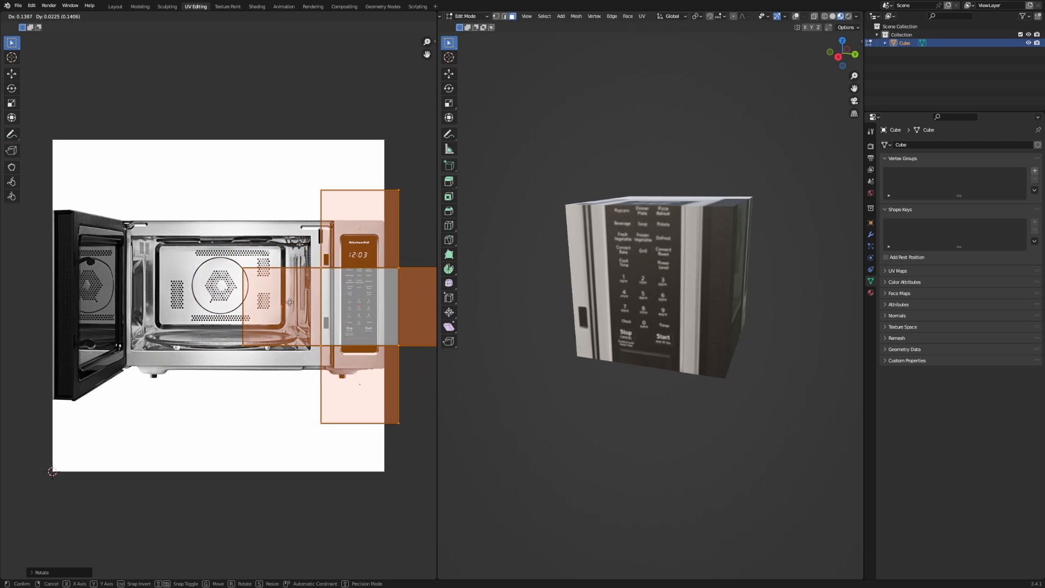
pyautogui.click(302, 276)
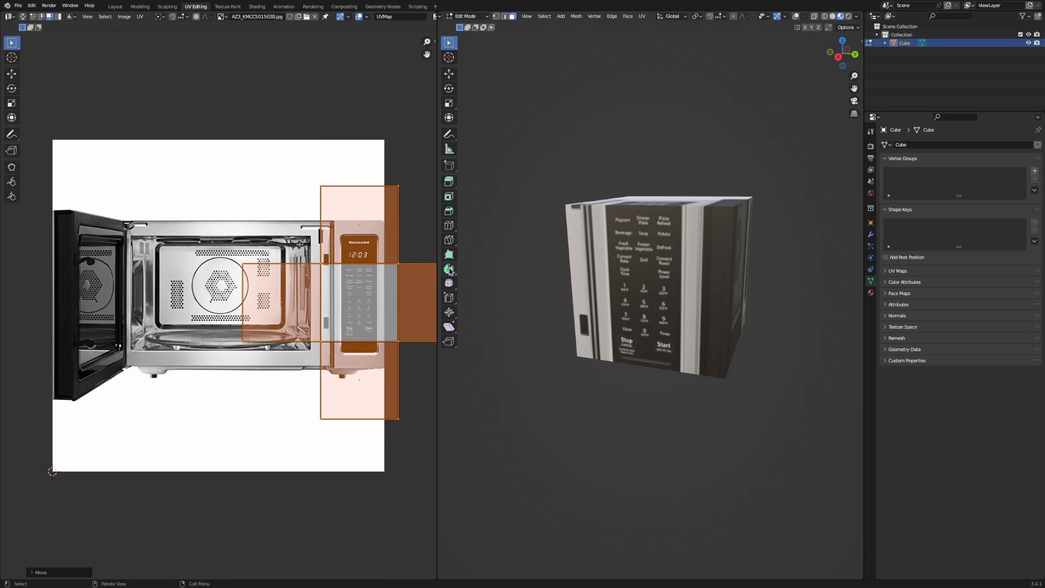
pyautogui.press('g')
pyautogui.click(359, 261)
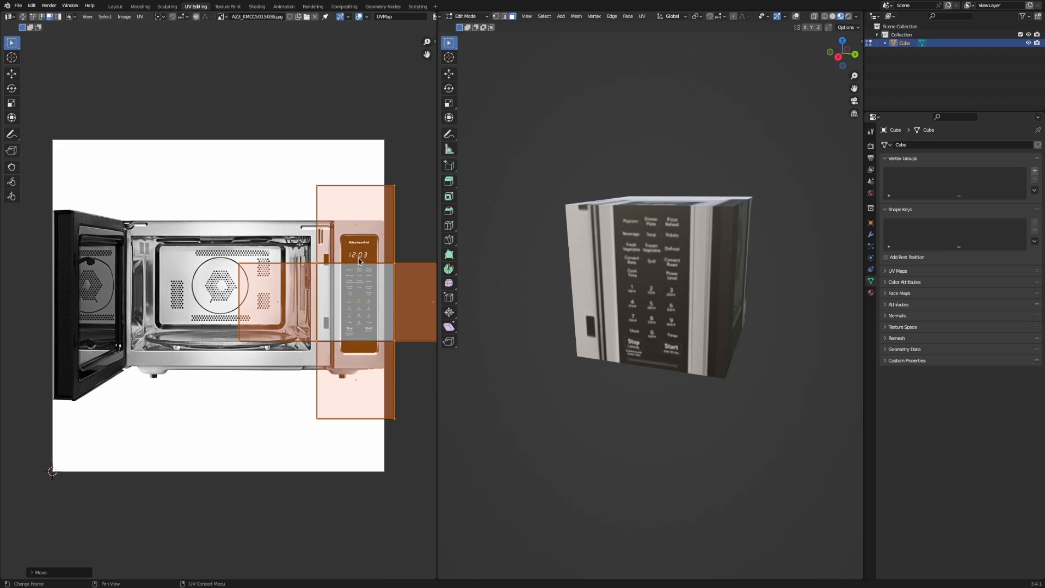
pyautogui.moveTo(372, 252); pyautogui.dragTo(329, 283, button='middle')
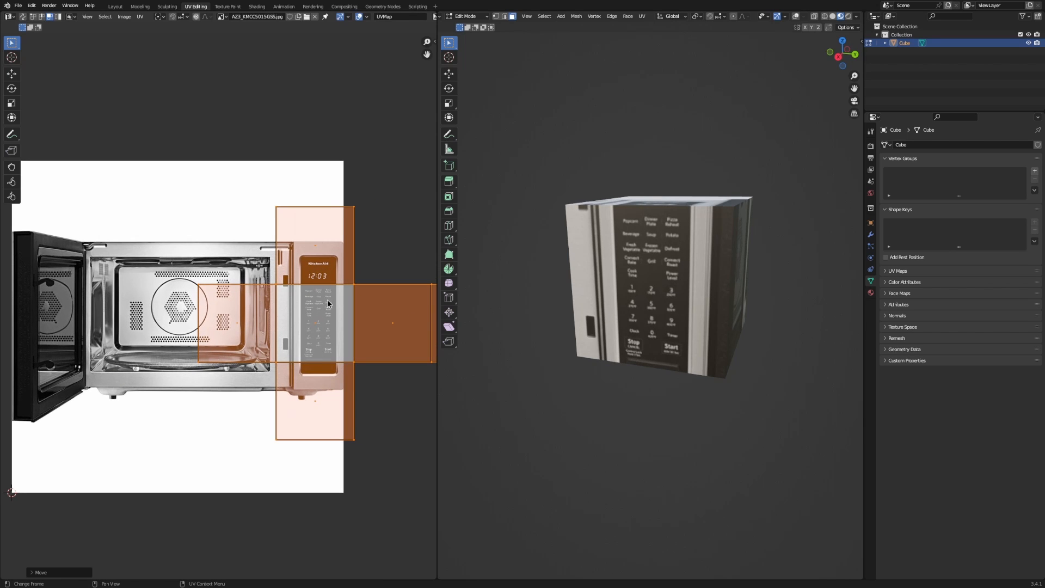
pyautogui.press('g')
pyautogui.click(327, 297)
# Orbit around the textured cube to check the mapping, then turn overlays back on.
pyautogui.moveTo(660, 280)
pyautogui.mouseDown(button='middle')
pyautogui.moveTo(648, 323)
pyautogui.moveTo(673, 198)
pyautogui.moveTo(607, 257)
pyautogui.moveTo(656, 289)
pyautogui.mouseUp(button='middle')
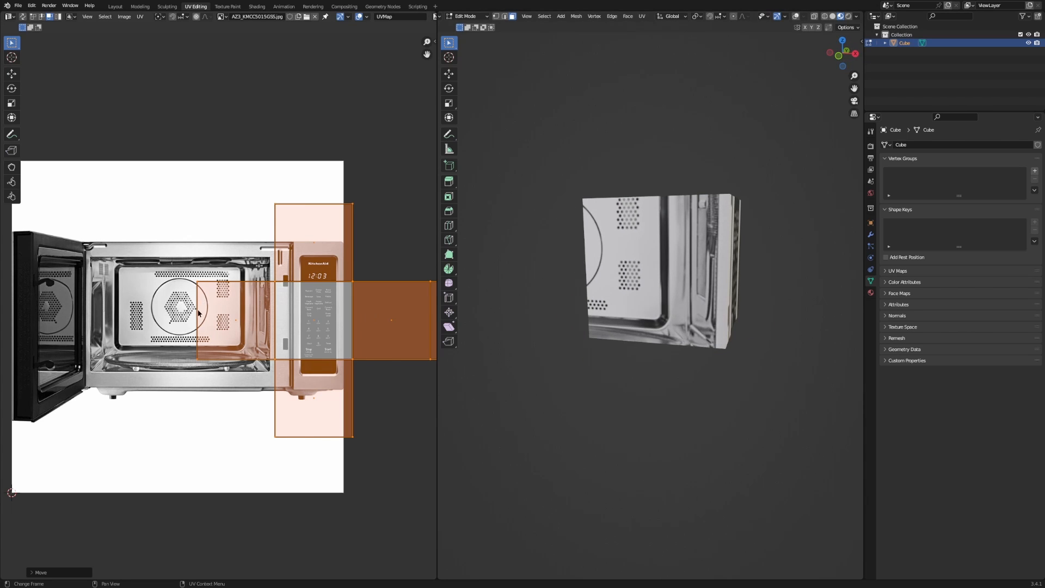
pyautogui.moveTo(482, 291); pyautogui.dragTo(575, 264, button='middle')
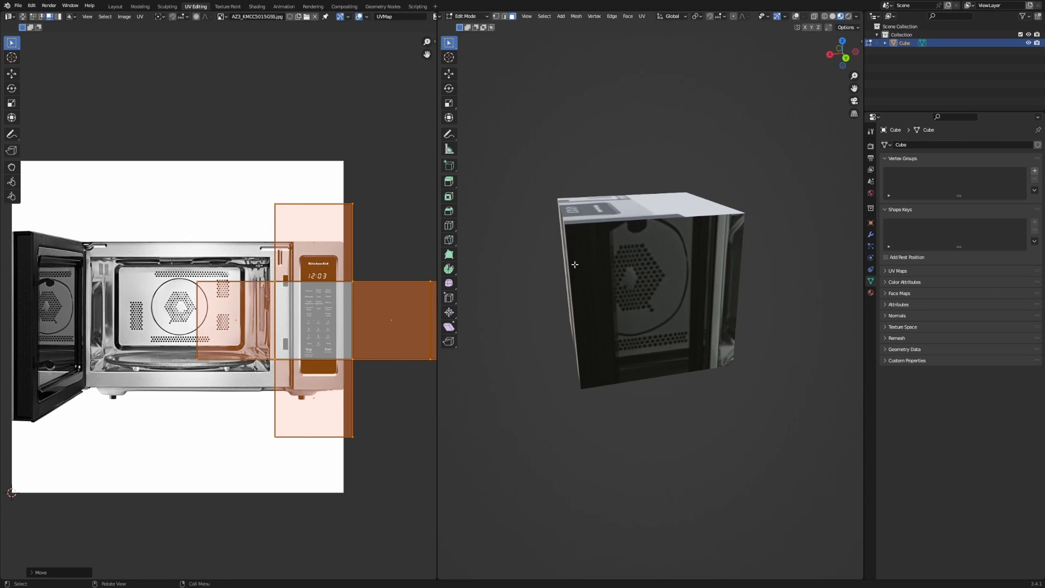
pyautogui.scroll(3, 345, 198)
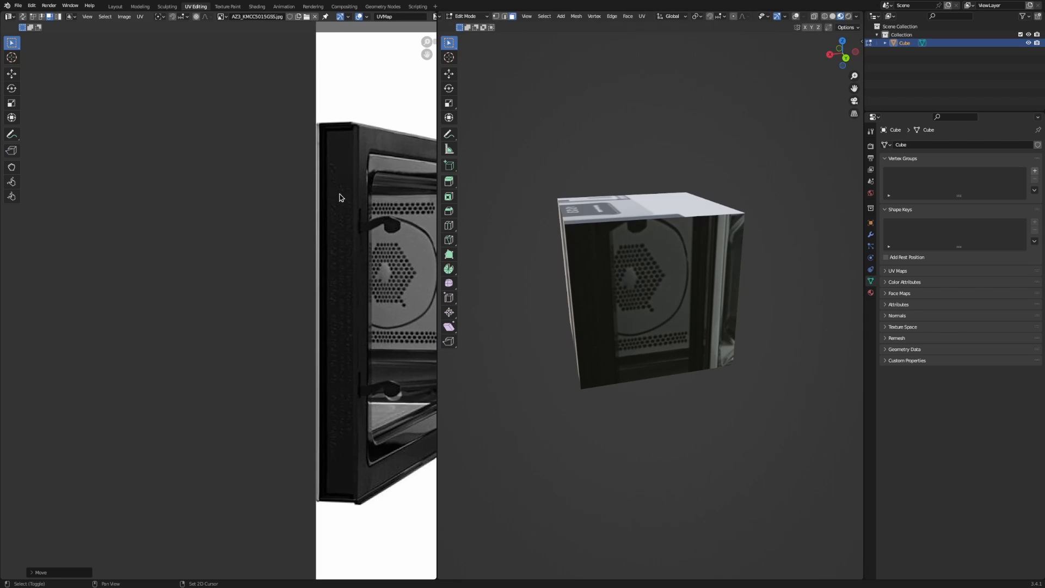
pyautogui.scroll(-5, 337, 214)
pyautogui.scroll(5, 229, 219)
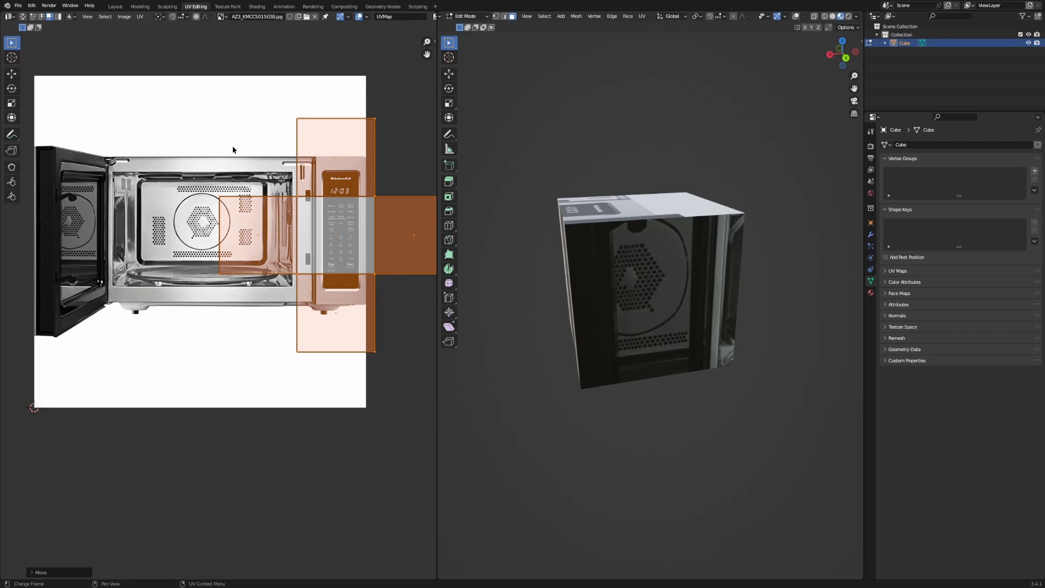
pyautogui.scroll(-6, 352, 212)
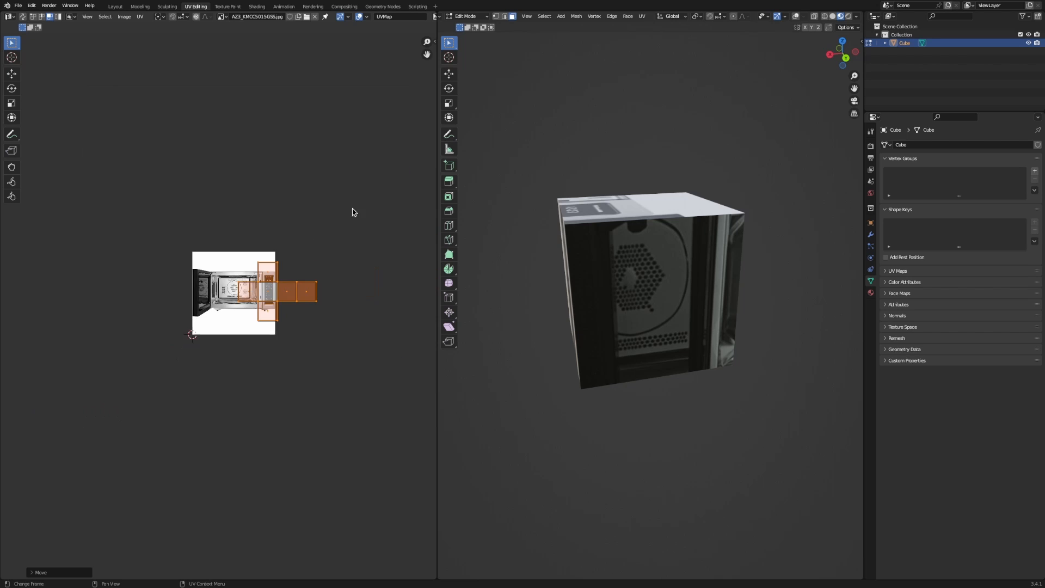
pyautogui.scroll(6, 359, 228)
pyautogui.moveTo(372, 220); pyautogui.dragTo(246, 253, button='middle')
pyautogui.scroll(-1, 246, 253)
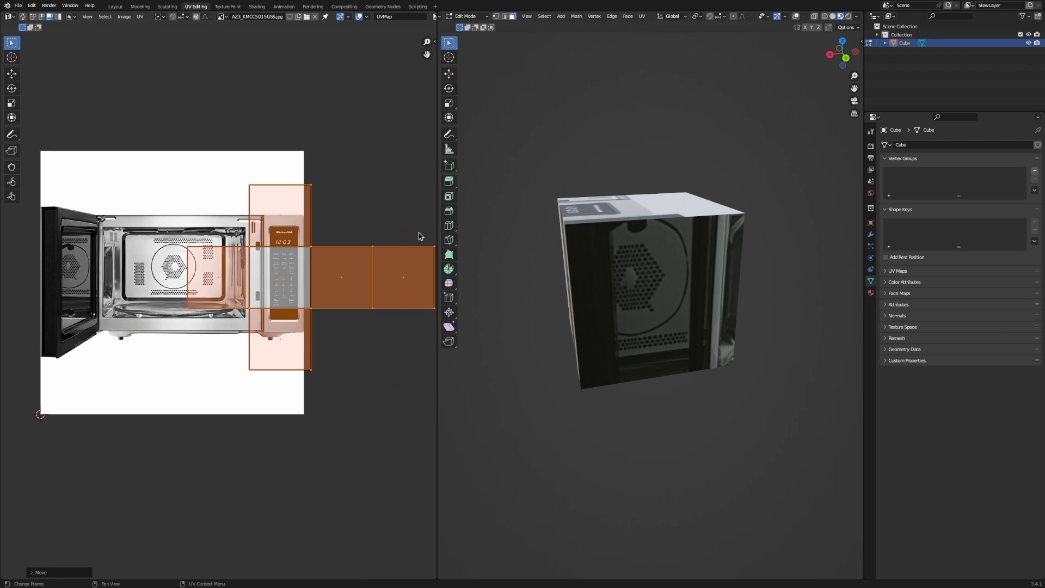
pyautogui.moveTo(605, 236); pyautogui.dragTo(623, 304, button='middle')
pyautogui.hotkey('alt', 'shift', 'z')
# Move the front face's UV island over the oven interior and narrow it along X.
pyautogui.click(629, 300)
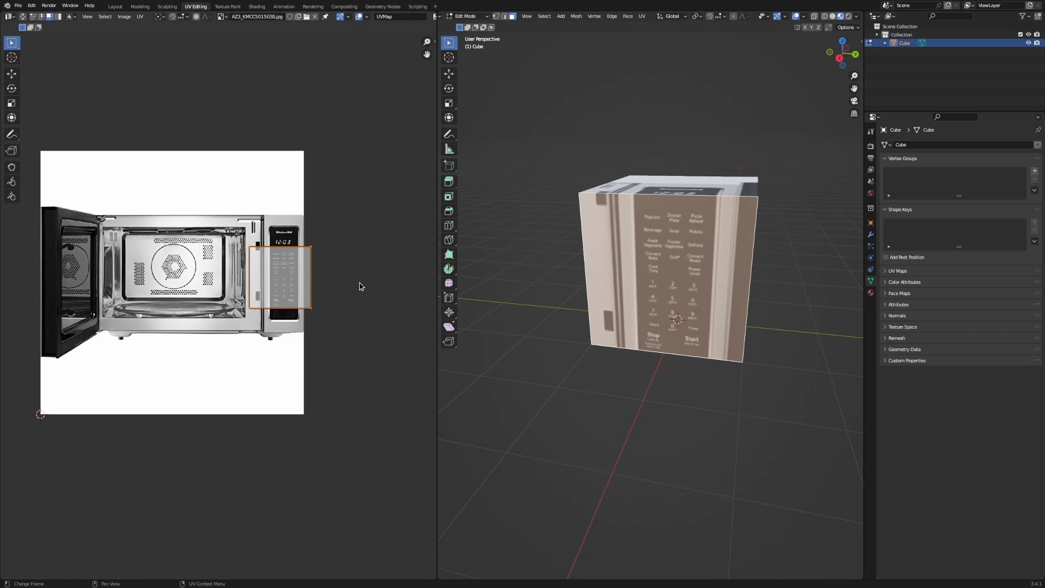
pyautogui.press('g')
pyautogui.click(252, 283)
pyautogui.press('s')
pyautogui.press('x')
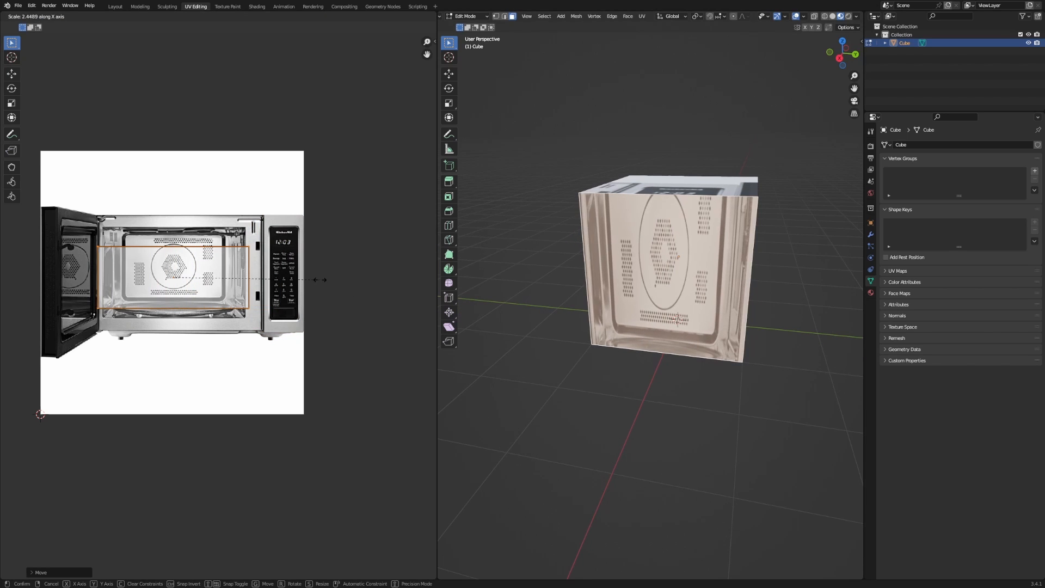
pyautogui.click(302, 279)
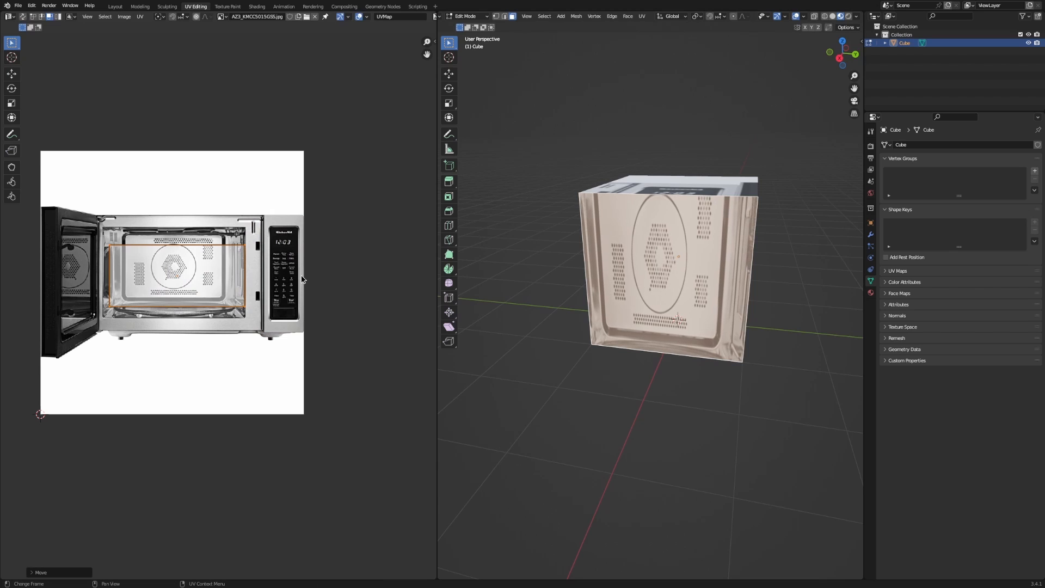
pyautogui.click(114, 6)
# In Edit Mode, add a material slot, assign it to the front face, and create Material.001.
pyautogui.moveTo(372, 404); pyautogui.dragTo(402, 355, button='middle')
pyautogui.scroll(-6, 449, 182)
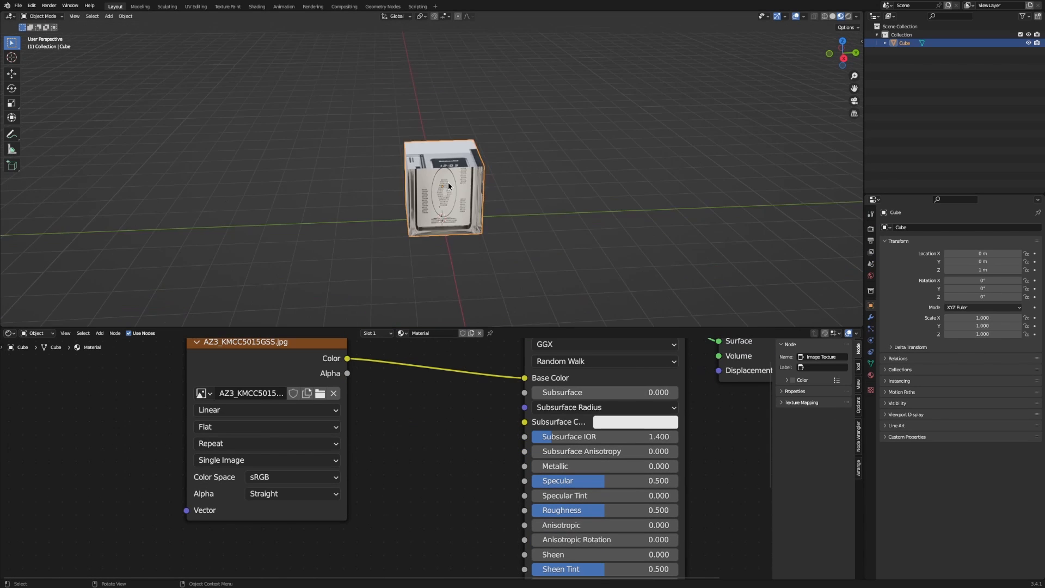
pyautogui.press('Tab')
pyautogui.moveTo(449, 182)
pyautogui.mouseDown(button='middle')
pyautogui.moveTo(506, 188)
pyautogui.moveTo(444, 217)
pyautogui.moveTo(448, 165)
pyautogui.mouseUp(button='middle')
pyautogui.scroll(2, 506, 188)
pyautogui.keyDown('shift'); pyautogui.moveTo(449, 165); pyautogui.dragTo(414, 136, button='middle'); pyautogui.keyUp('shift')
pyautogui.click(870, 375)
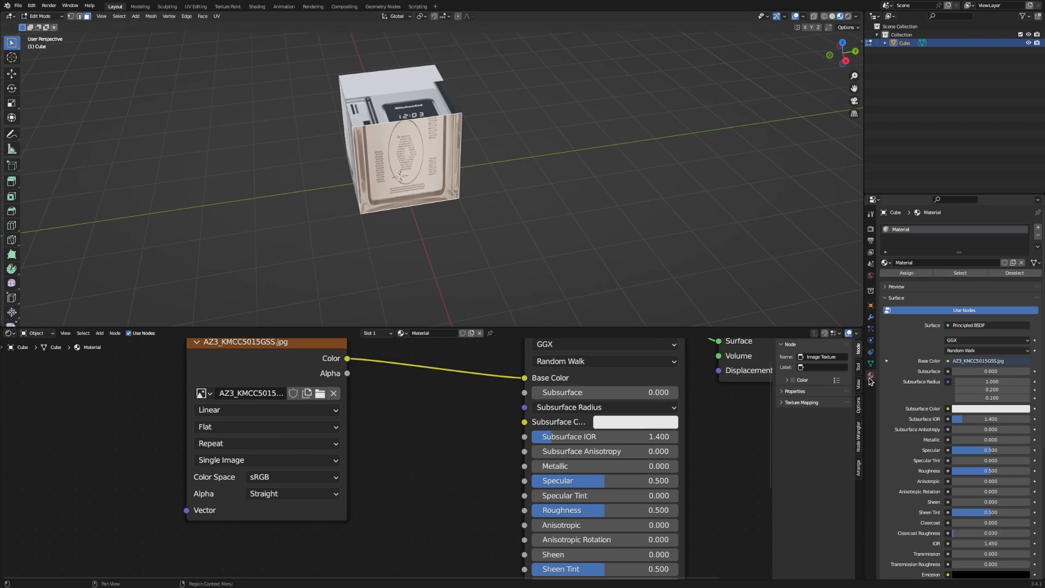
pyautogui.click(1038, 231)
pyautogui.click(906, 289)
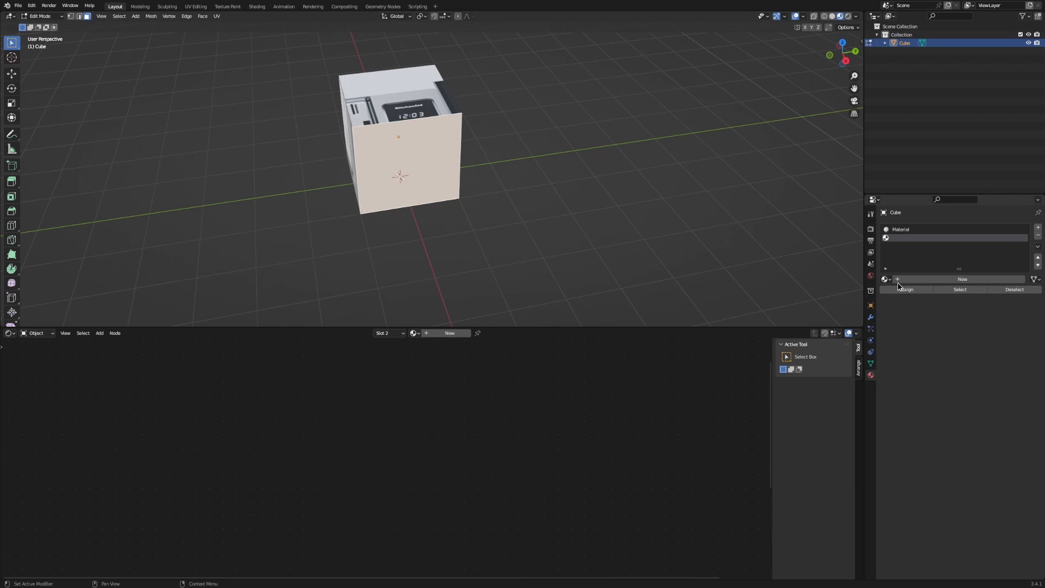
pyautogui.click(905, 279)
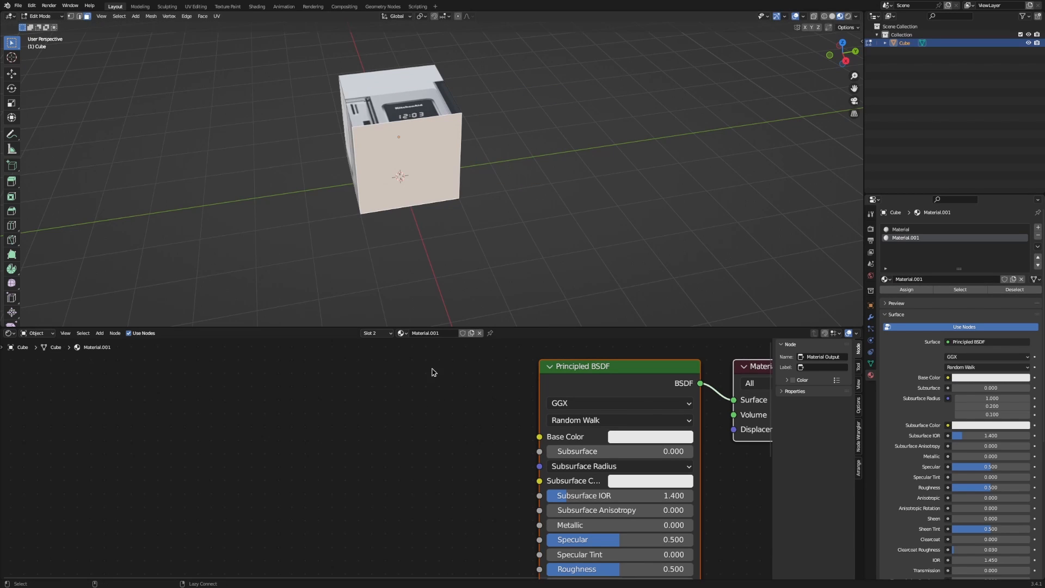
# Add the downloaded 81xxOPvz+9L_AC_SL1500_.jpg as an image texture feeding Material.001's Base Color.
pyautogui.hotkey('alt', 'Tab')
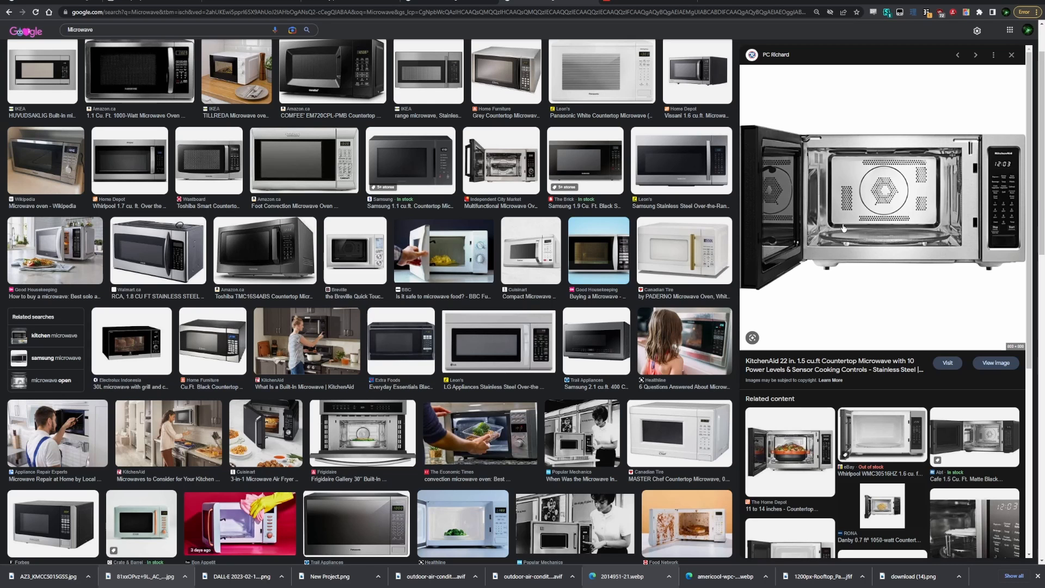
pyautogui.moveTo(134, 576); pyautogui.dragTo(360, 442)
pyautogui.hotkey('alt', 'Tab')
pyautogui.moveTo(424, 479); pyautogui.dragTo(326, 483)
pyautogui.moveTo(400, 402); pyautogui.dragTo(539, 436)
pyautogui.moveTo(460, 138); pyautogui.dragTo(444, 140, button='middle')
# Return to the UV Editing workspace, reselect the cube's front face and keep the Material.001 slot.
pyautogui.click(196, 6)
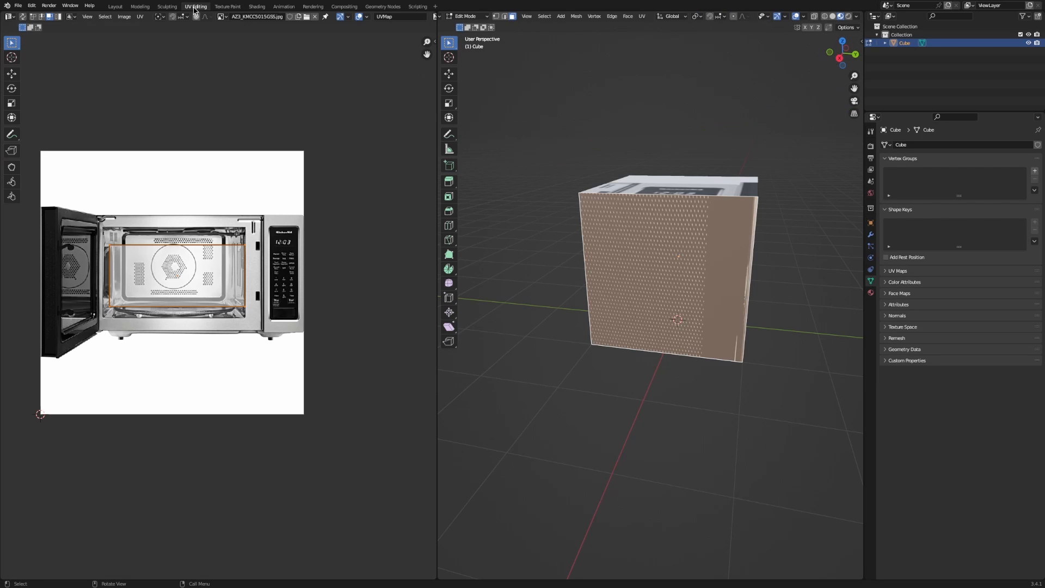
pyautogui.click(664, 188)
pyautogui.click(664, 222)
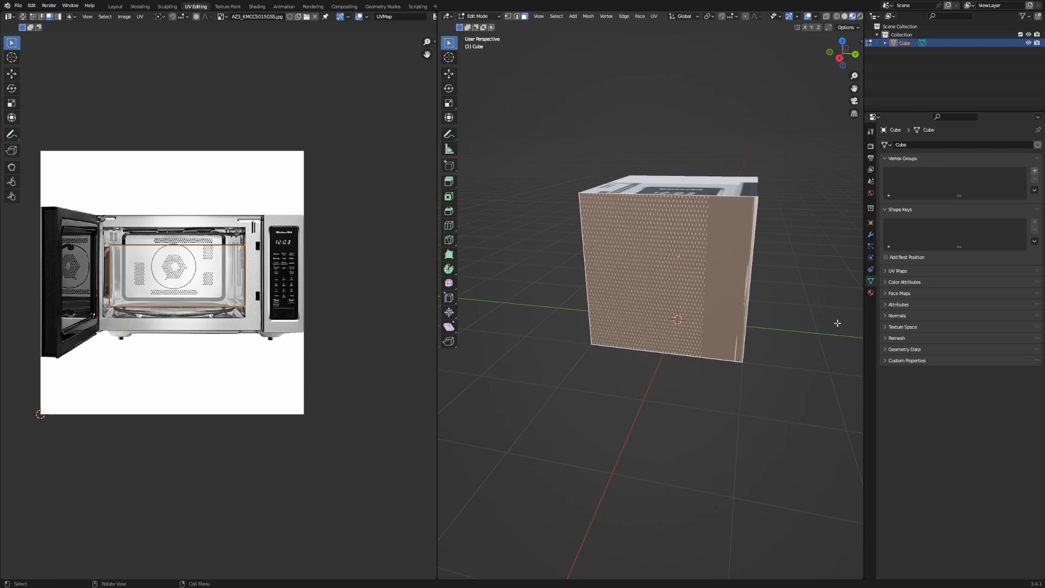
pyautogui.click(871, 293)
pyautogui.click(895, 149)
pyautogui.click(898, 157)
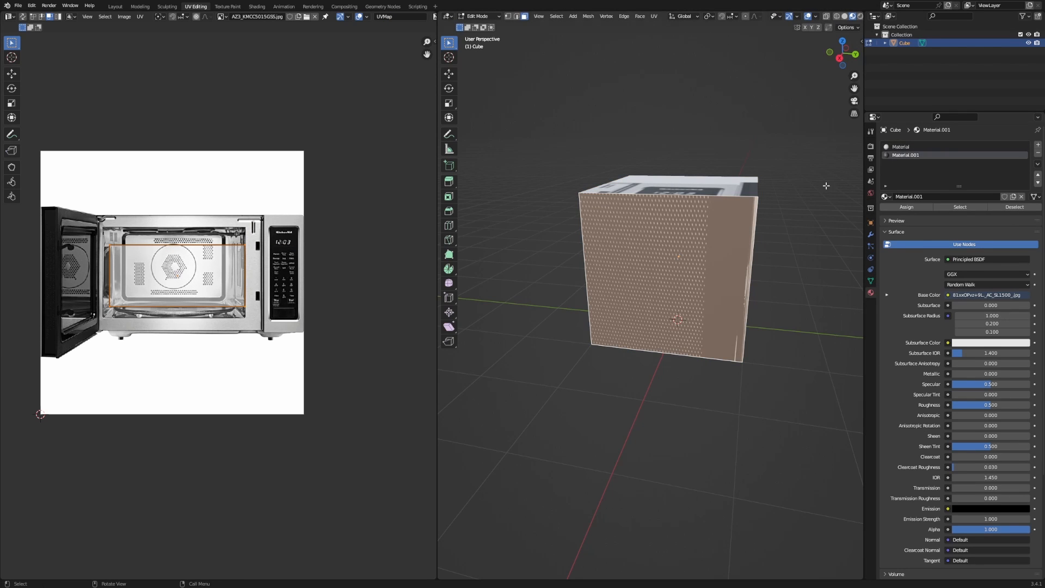
# Reselect the cube in Object Mode and load 81xxOPvz+9L_AC_SL1500_.jpg into the UV editor.
pyautogui.press('Tab')
pyautogui.moveTo(768, 250); pyautogui.dragTo(689, 255, button='middle')
pyautogui.click(773, 150)
pyautogui.click(707, 219)
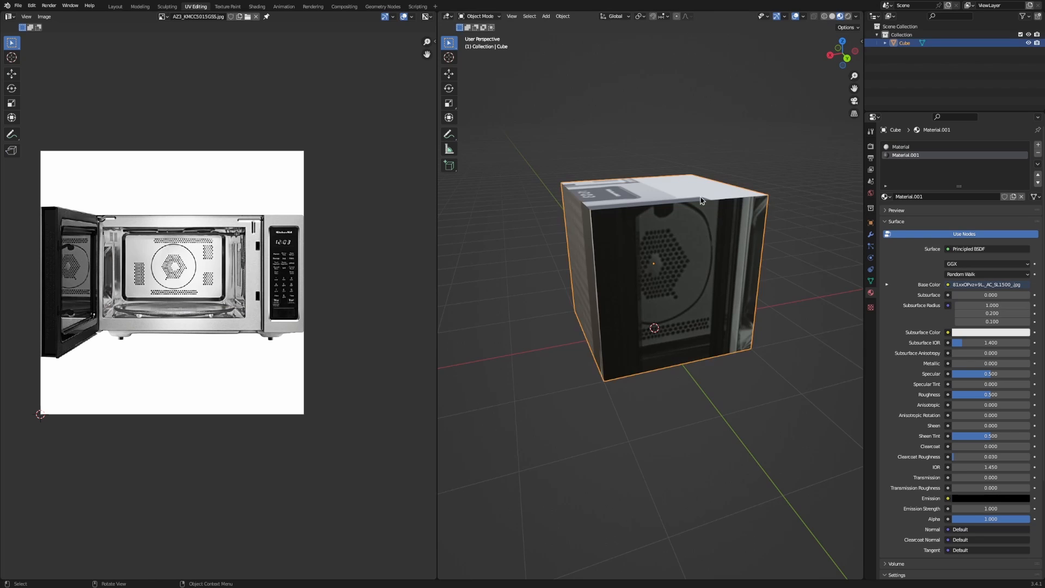
pyautogui.click(164, 17)
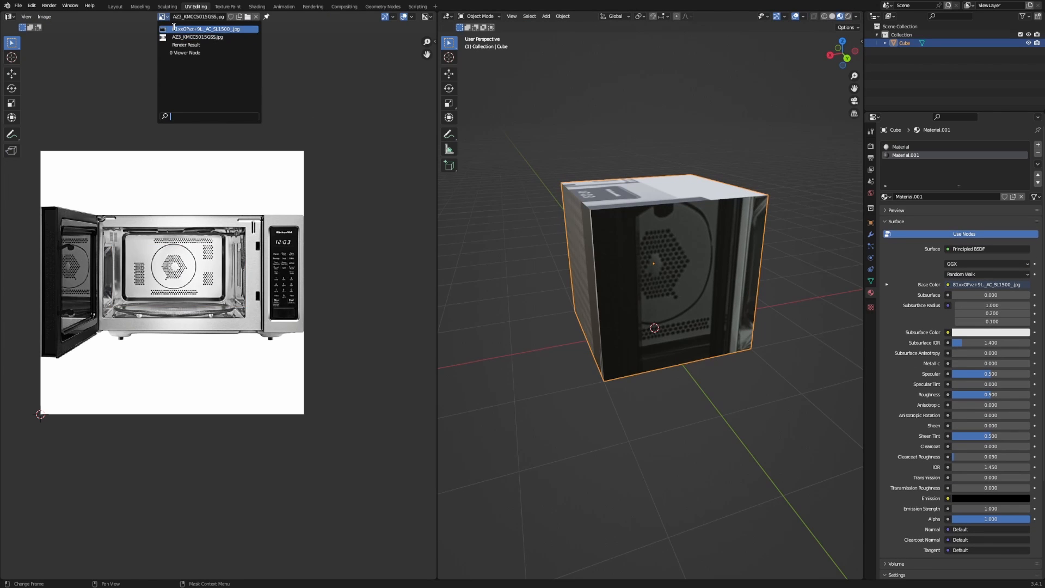
pyautogui.click(207, 29)
# In Edit Mode, scale the front face's UVs up to cover the Farberware microwave photo.
pyautogui.press('Tab')
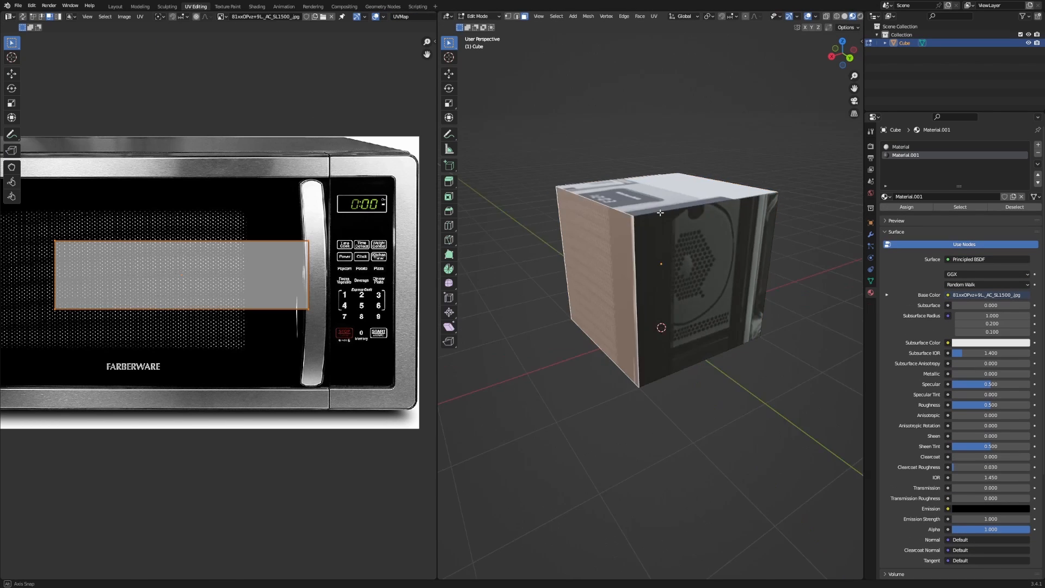
pyautogui.moveTo(599, 159); pyautogui.dragTo(548, 234, button='middle')
pyautogui.scroll(-5, 254, 222)
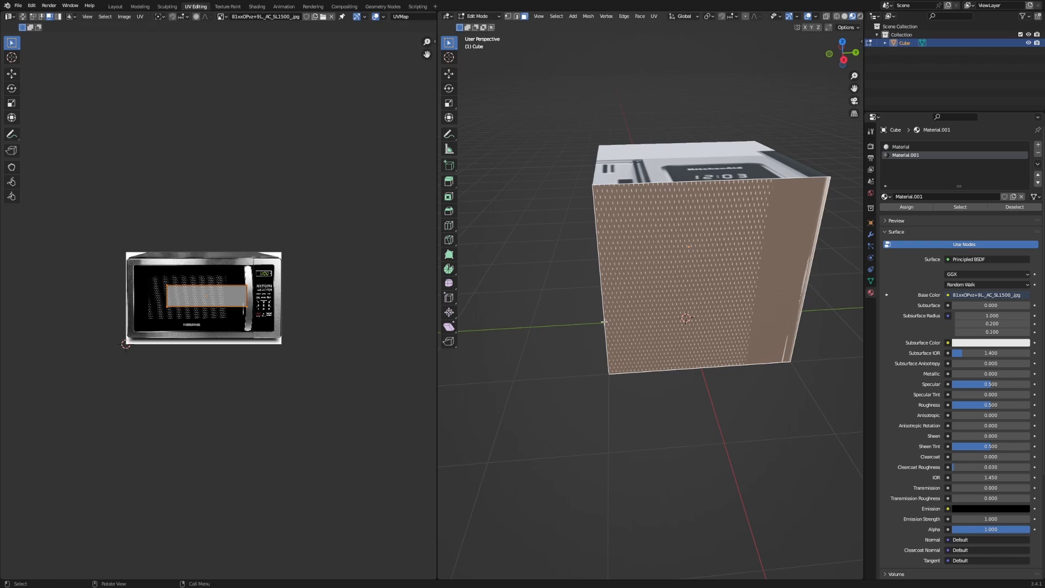
pyautogui.scroll(2, 209, 268)
pyautogui.keyDown('shift'); pyautogui.moveTo(753, 247); pyautogui.dragTo(717, 225, button='middle'); pyautogui.keyUp('shift')
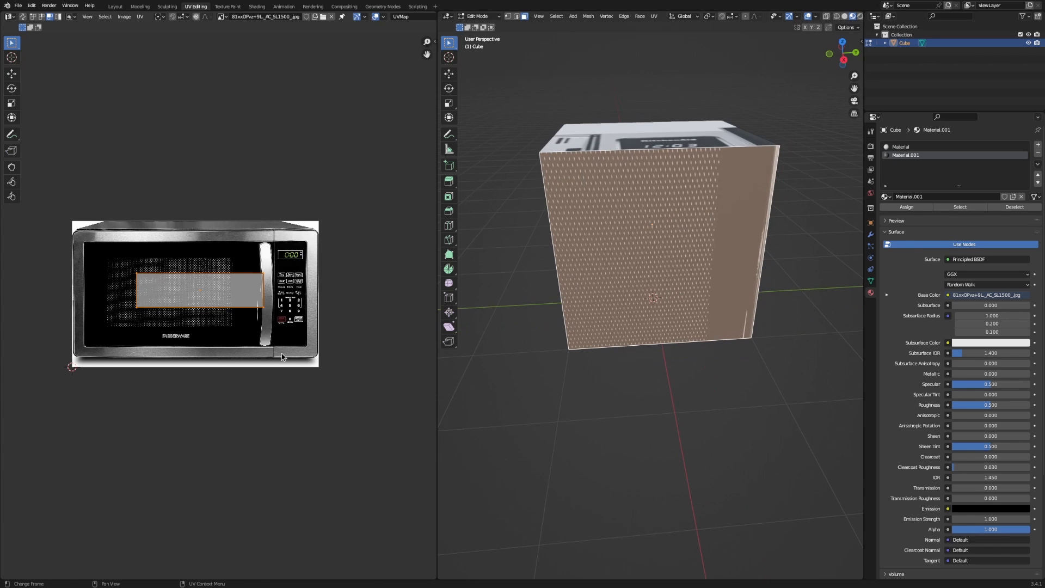
pyautogui.press('s')
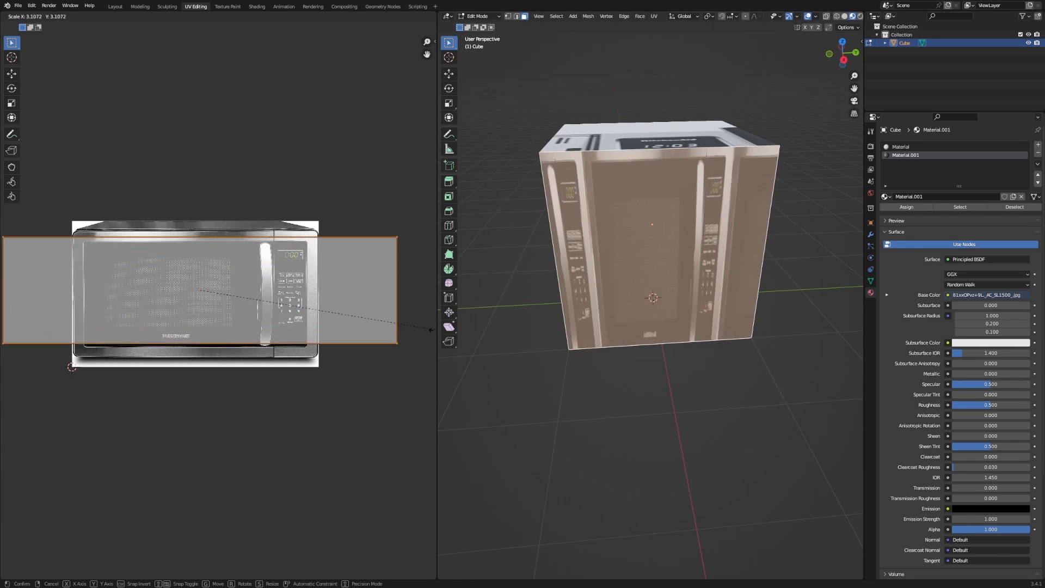
pyautogui.click(413, 320)
pyautogui.press('s')
pyautogui.press('x')
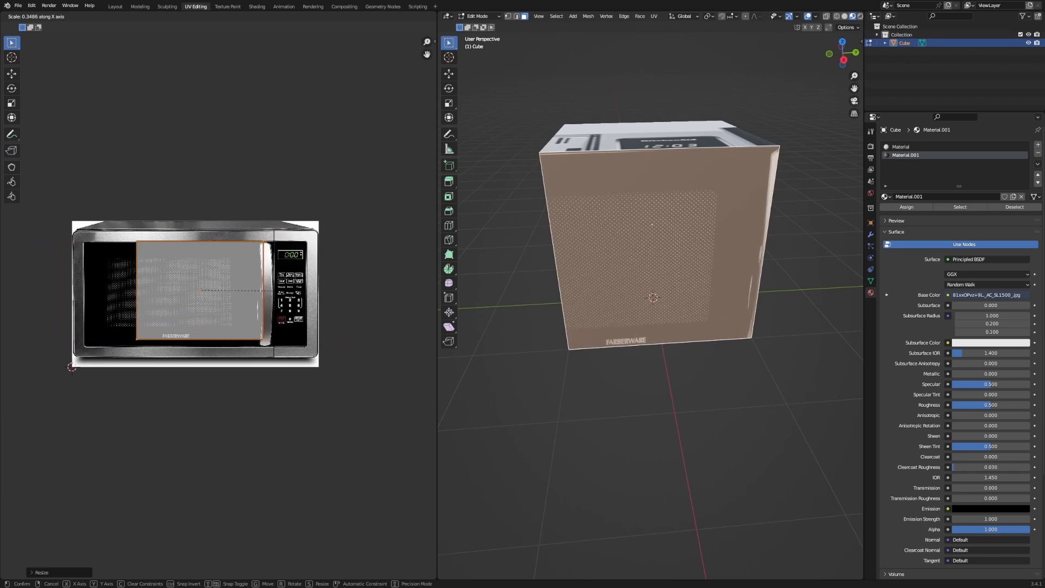
pyautogui.rightClick(352, 298)
pyautogui.scroll(-4, 670, 242)
pyautogui.moveTo(669, 245); pyautogui.dragTo(661, 326, button='middle')
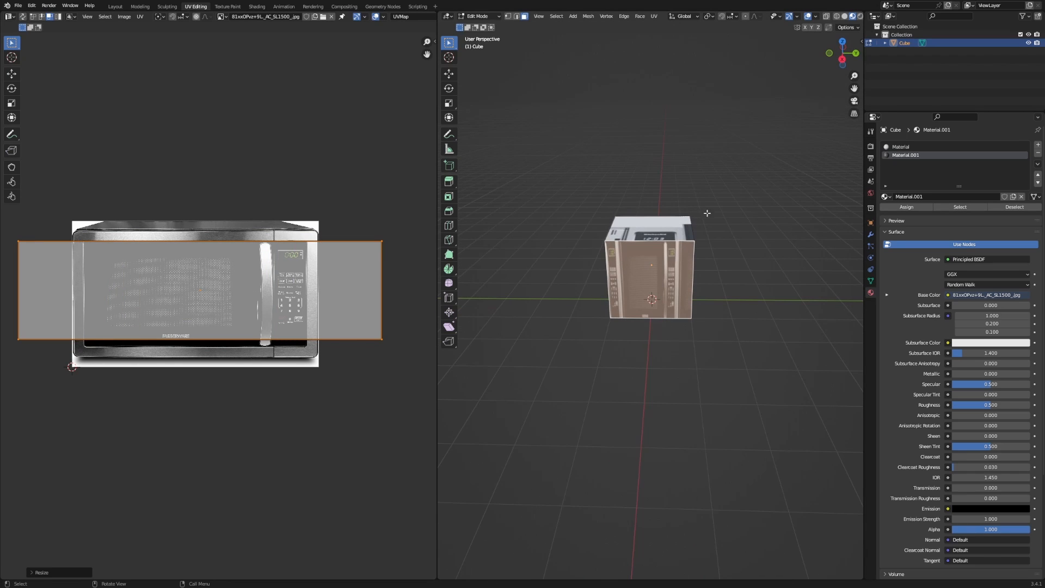
# Select all faces and scale the mesh about 2× along Y into a long box, checked from the right view.
pyautogui.press('a')
pyautogui.press('y')
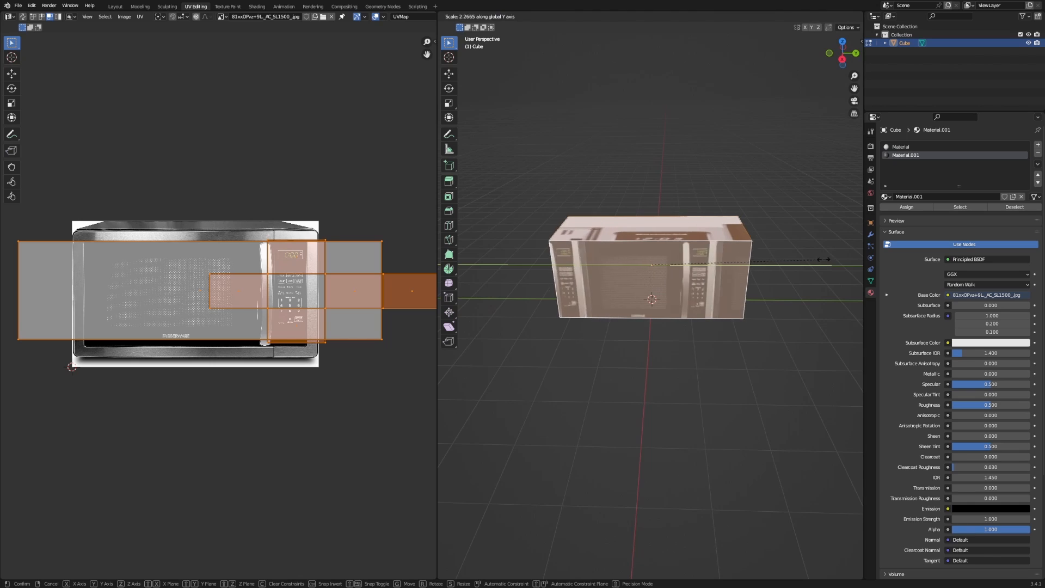
pyautogui.rightClick(746, 260)
pyautogui.click(730, 253)
pyautogui.press('a')
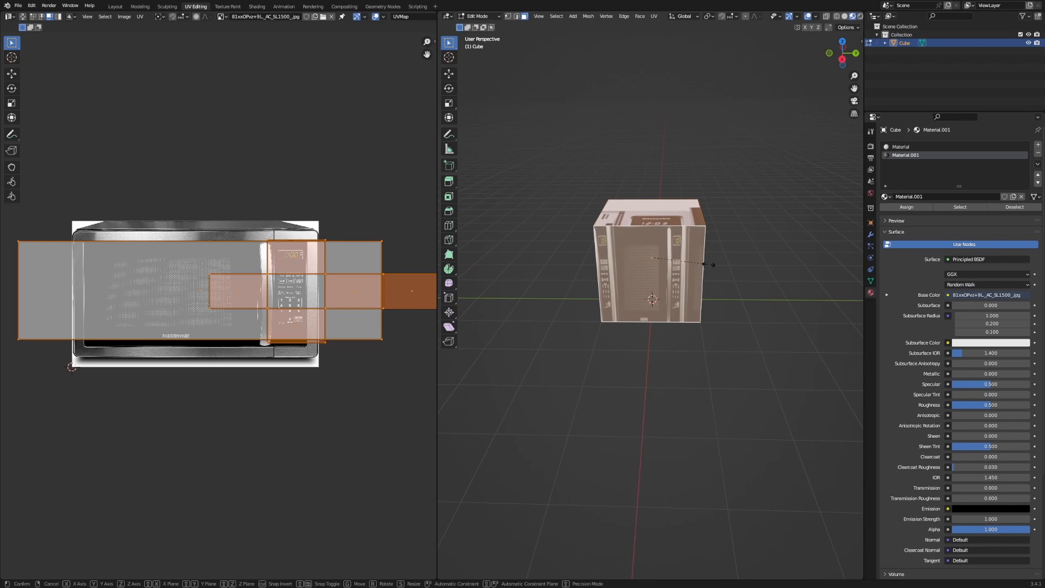
pyautogui.press('s')
pyautogui.press('y')
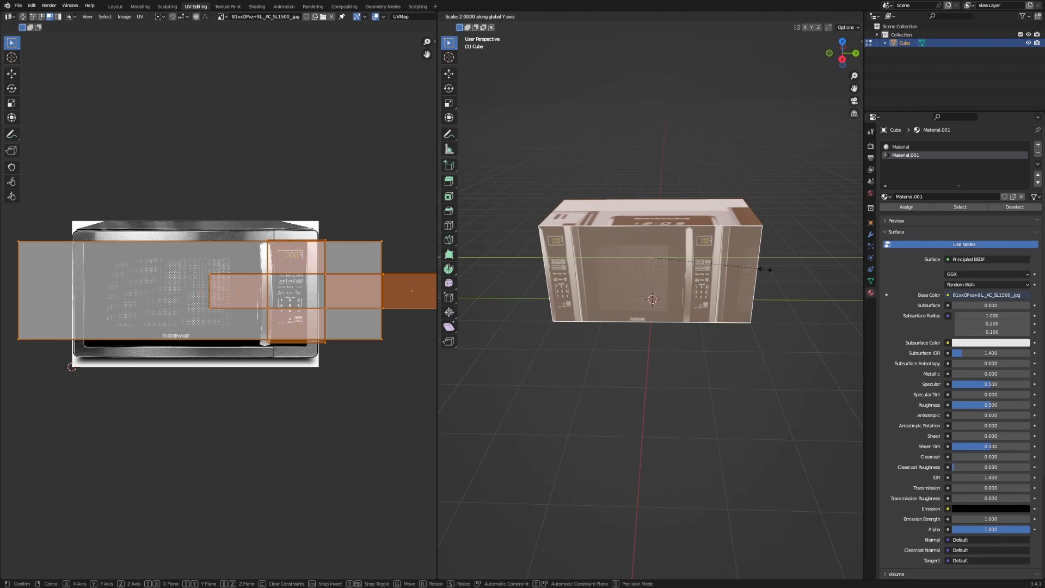
pyautogui.click(772, 270)
pyautogui.press('KP_3')
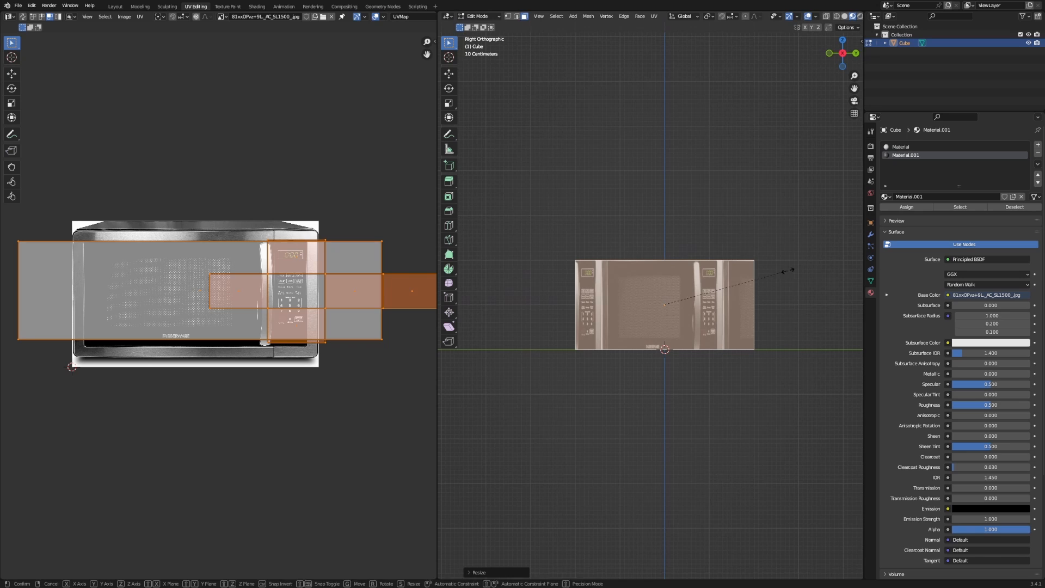
pyautogui.press('y')
pyautogui.click(775, 269)
pyautogui.scroll(5, 789, 275)
# Return to Object Mode and apply the box's scale.
pyautogui.press('Tab')
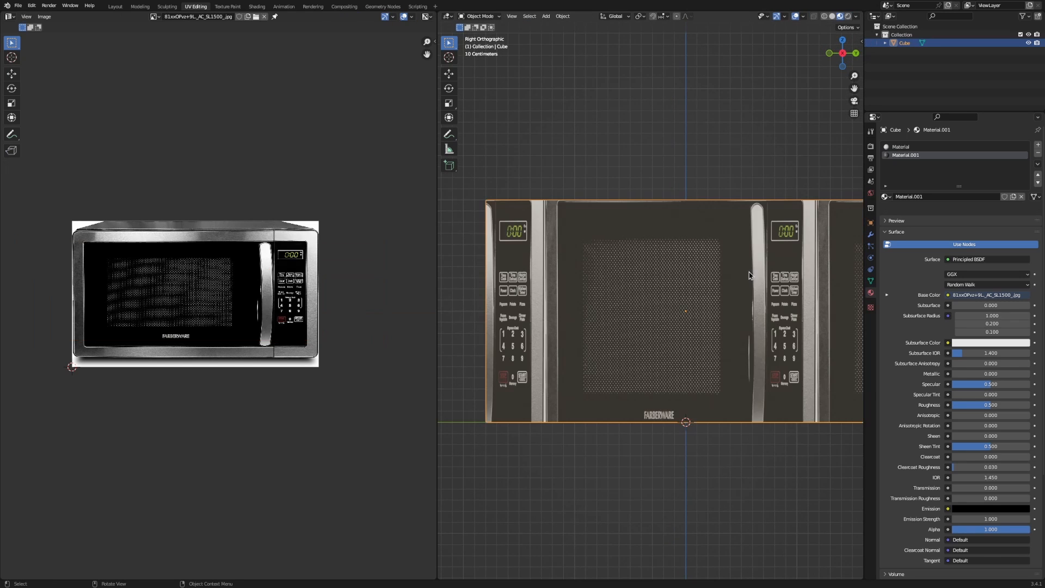
pyautogui.hotkey('ctrl', 'a')
pyautogui.click(625, 219)
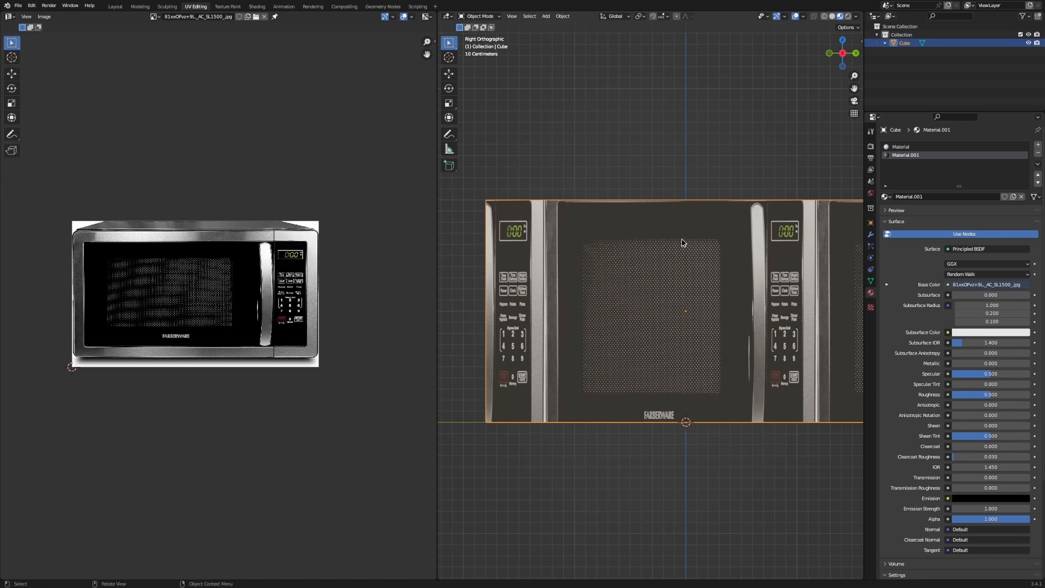
pyautogui.keyDown('shift'); pyautogui.moveTo(603, 204); pyautogui.dragTo(625, 213, button='middle'); pyautogui.keyUp('shift')
# Add a Bevel modifier chamfering the edges with 0.1 m offset and 1 segment.
pyautogui.click(870, 234)
pyautogui.click(887, 145)
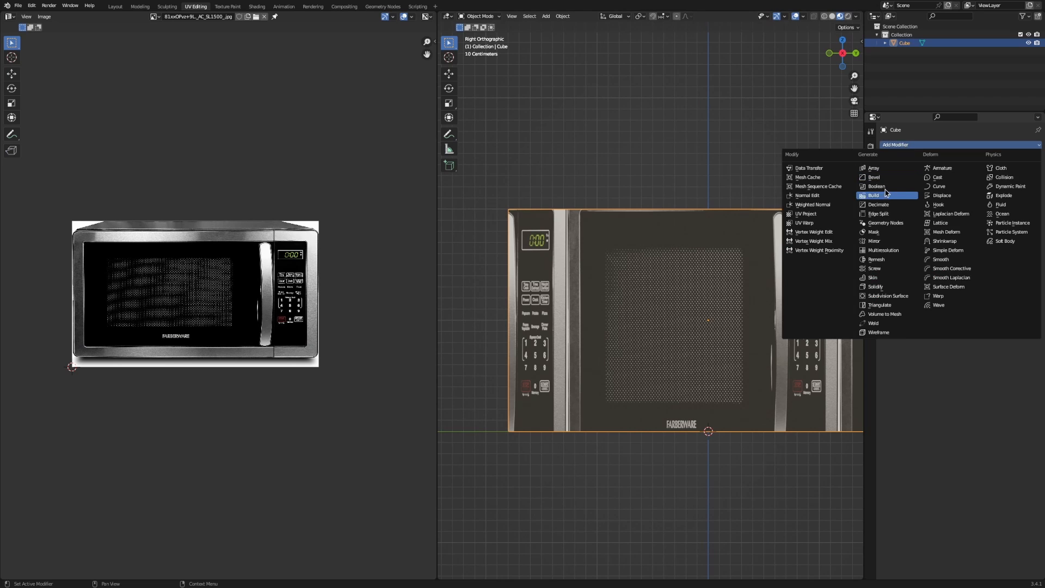
pyautogui.click(874, 177)
pyautogui.scroll(6, 512, 212)
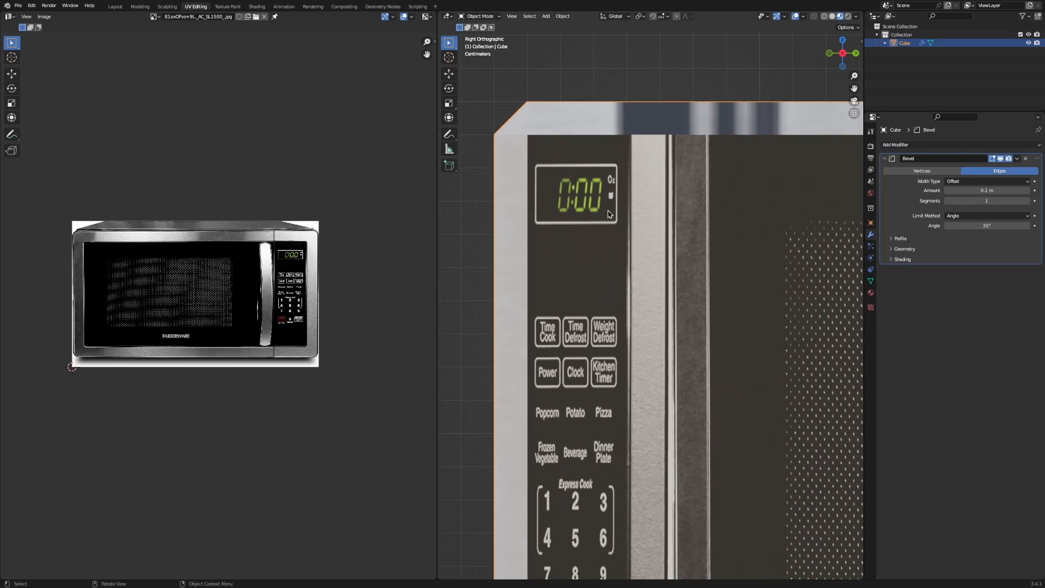
pyautogui.scroll(-8, 558, 164)
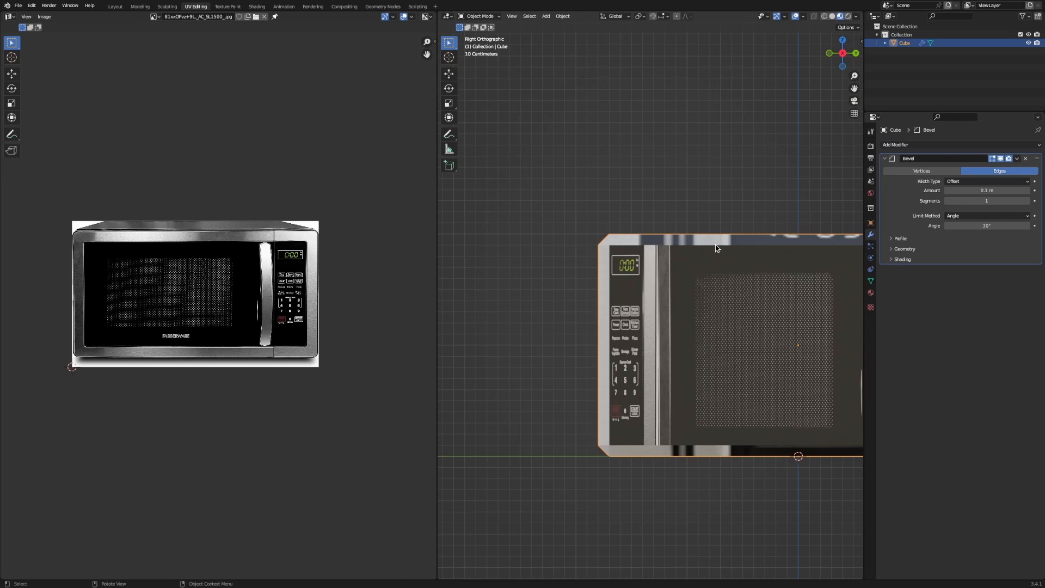
# Scale the box down along Y to make it narrower.
pyautogui.press('s')
pyautogui.press('y')
pyautogui.click(732, 315)
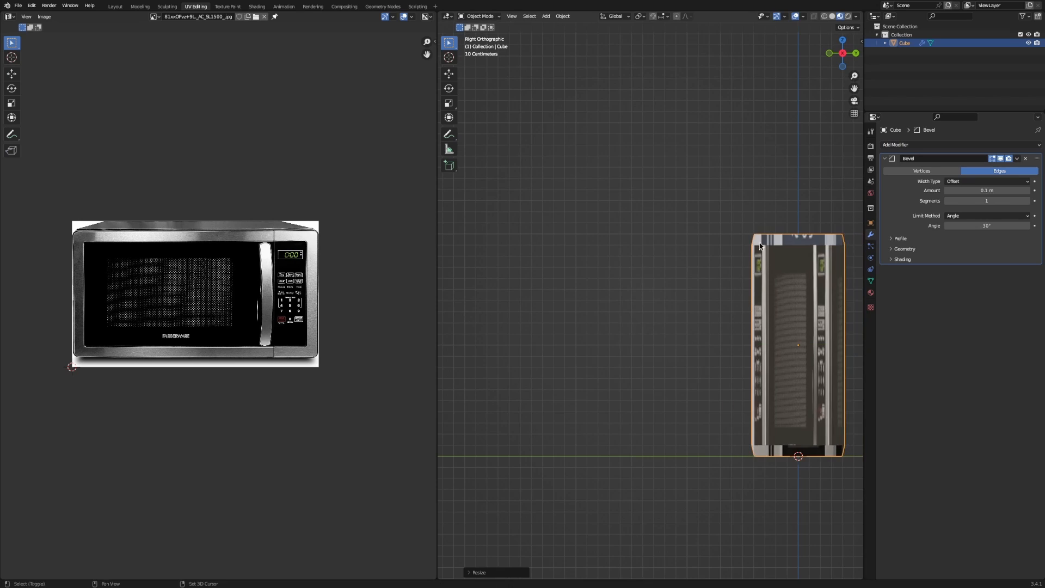
pyautogui.scroll(7, 735, 256)
pyautogui.hotkey('ctrl', 'a')
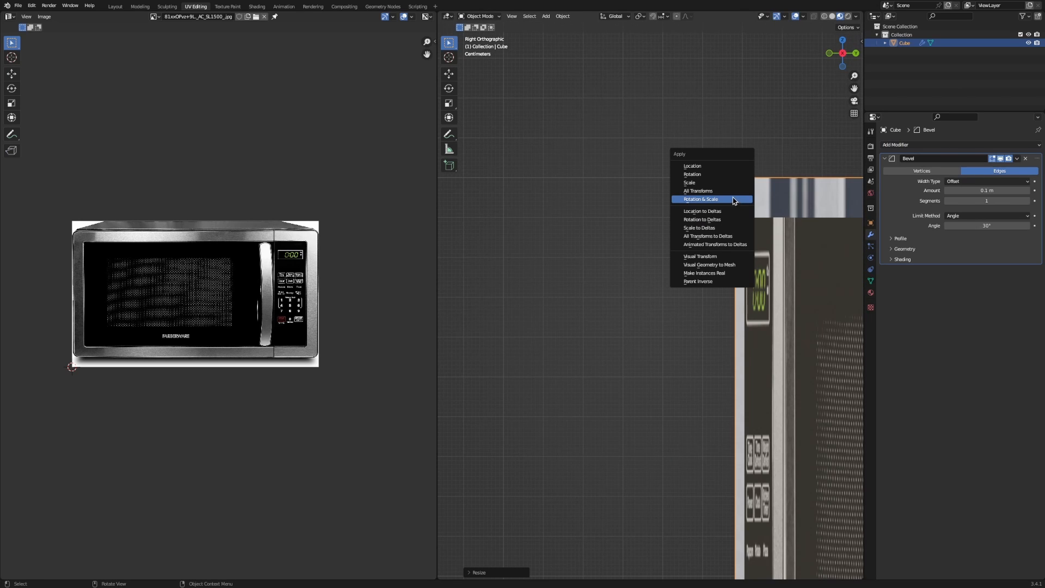
# Apply rotation and scale, then flatten the microwave along Z to about 0.68 of its height.
pyautogui.click(700, 199)
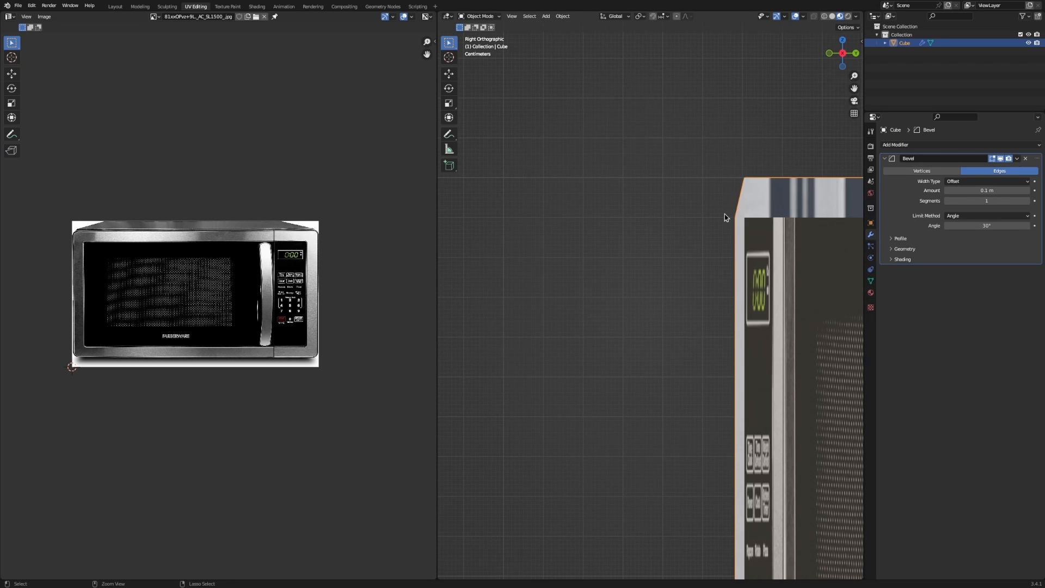
pyautogui.scroll(4, 704, 238)
pyautogui.scroll(-5, 704, 239)
pyautogui.press('s')
pyautogui.press('z')
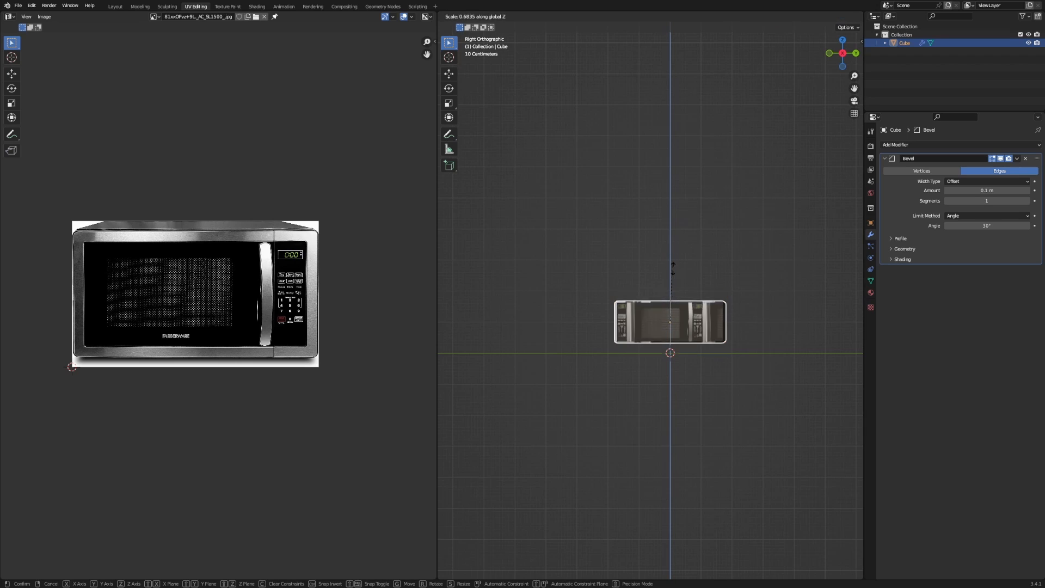
pyautogui.click(694, 246)
pyautogui.moveTo(684, 275); pyautogui.dragTo(673, 300, button='middle')
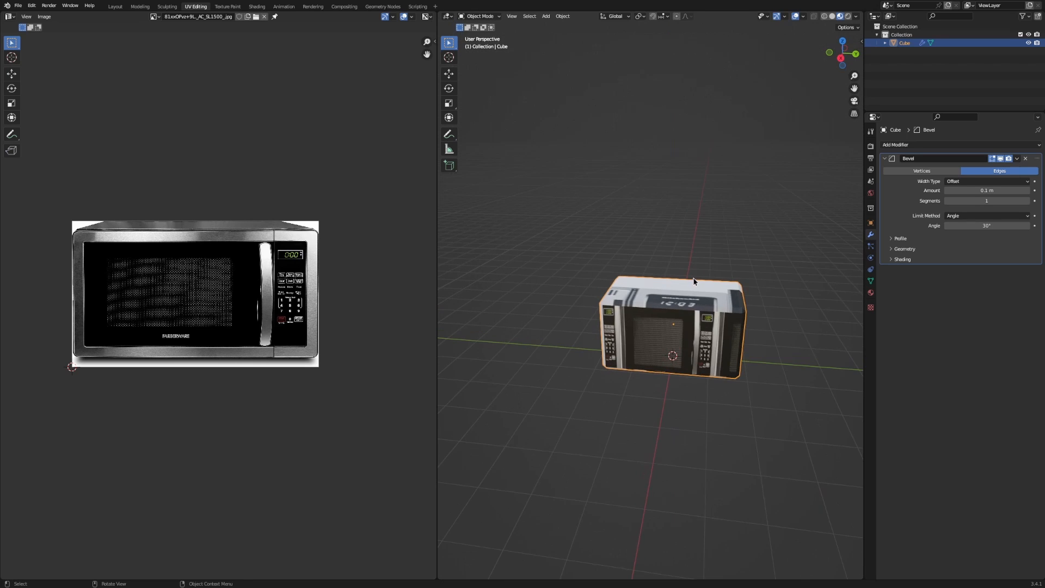
pyautogui.scroll(3, 702, 275)
pyautogui.keyDown('shift'); pyautogui.moveTo(707, 266); pyautogui.dragTo(676, 206, button='middle'); pyautogui.keyUp('shift')
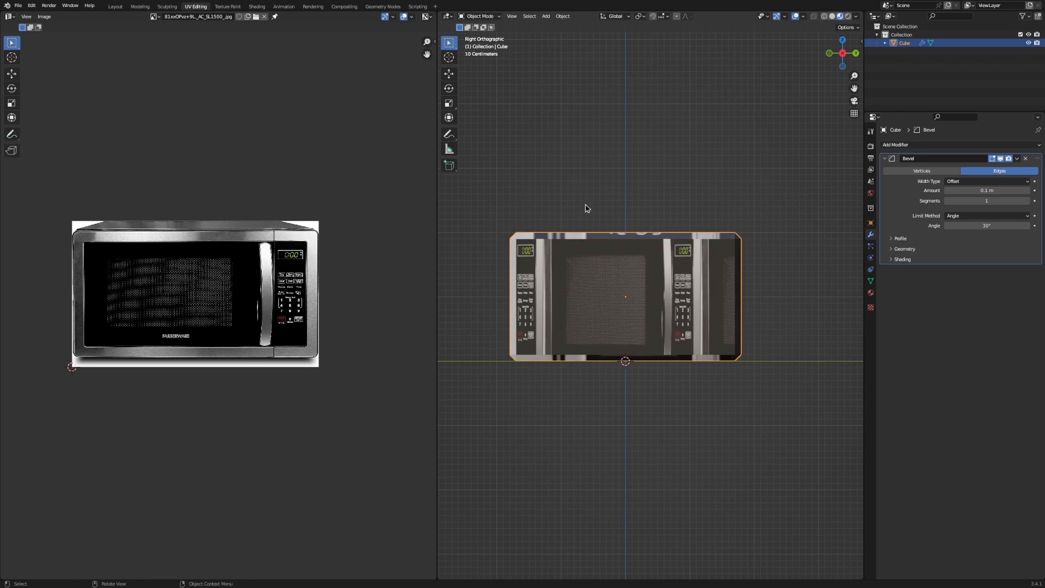
# Rotate the microwave 30° to tilt it, viewed from the side.
pyautogui.press('r')
pyautogui.rightClick(526, 203)
pyautogui.keyDown('shift'); pyautogui.moveTo(647, 160); pyautogui.dragTo(693, 133, button='middle'); pyautogui.keyUp('shift')
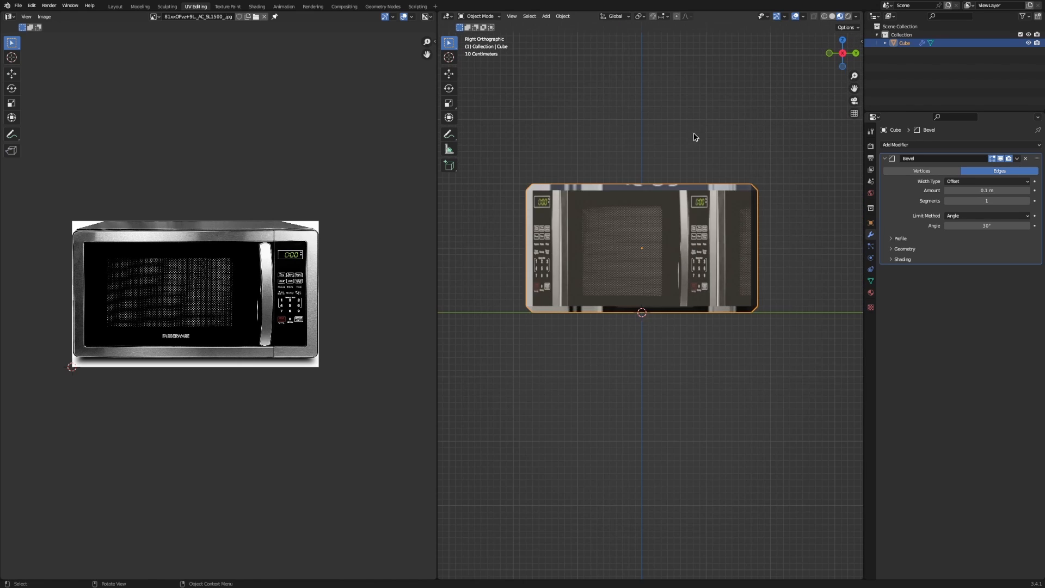
pyautogui.press('r')
pyautogui.click(776, 144)
pyautogui.hotkey('ctrl', 'a')
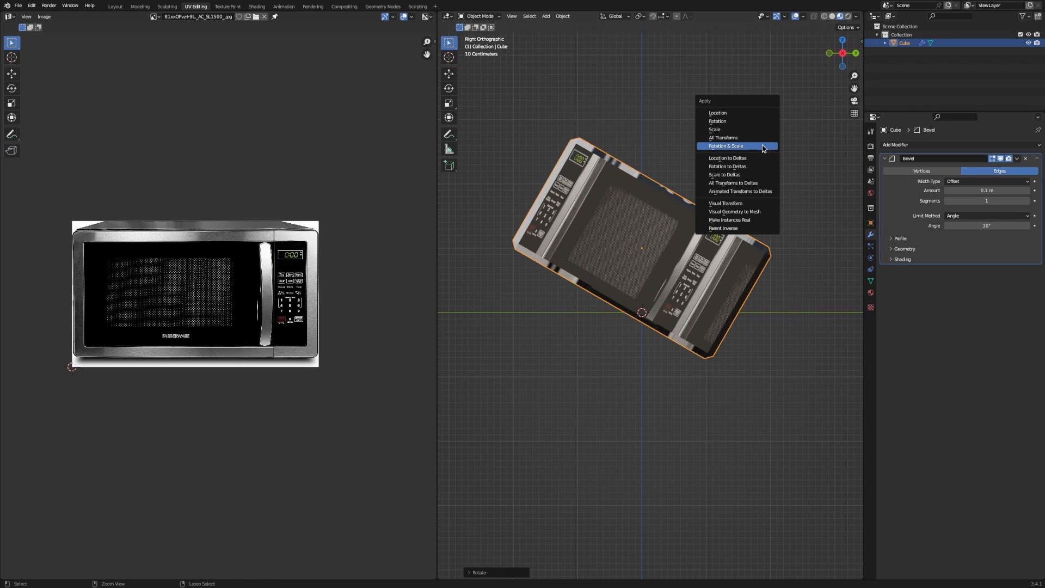
# Apply the tilted box's rotation and scale, then select the display-panel face in Edit Mode.
pyautogui.click(760, 145)
pyautogui.press('Tab')
pyautogui.moveTo(761, 147); pyautogui.dragTo(660, 174, button='middle')
pyautogui.hotkey('alt', 'a')
pyautogui.click(660, 174)
pyautogui.press('KP_3')
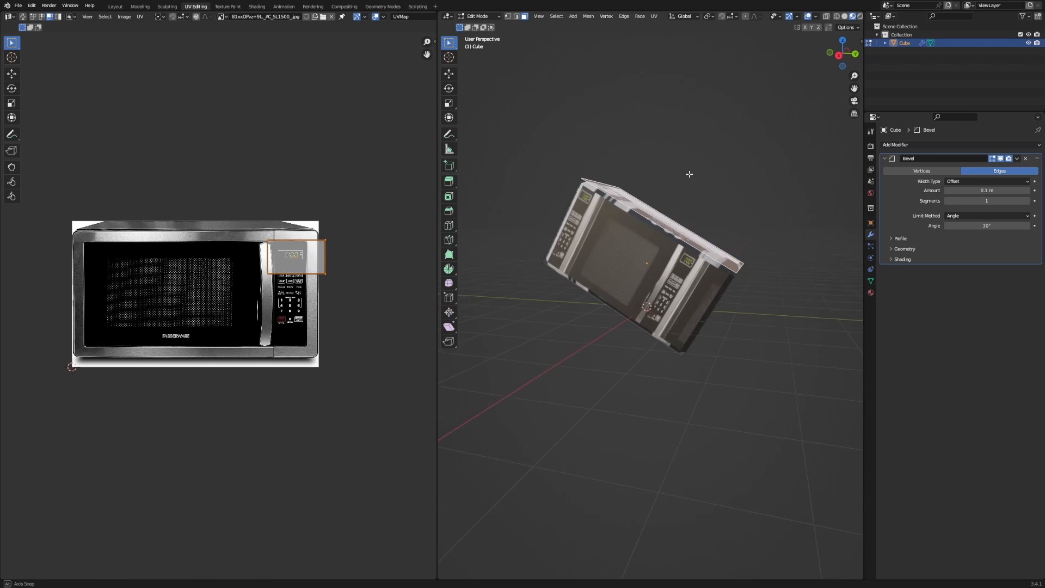
# Try scaling and moving the selected face along Z, cancelling each attempt.
pyautogui.press('s')
pyautogui.press('z')
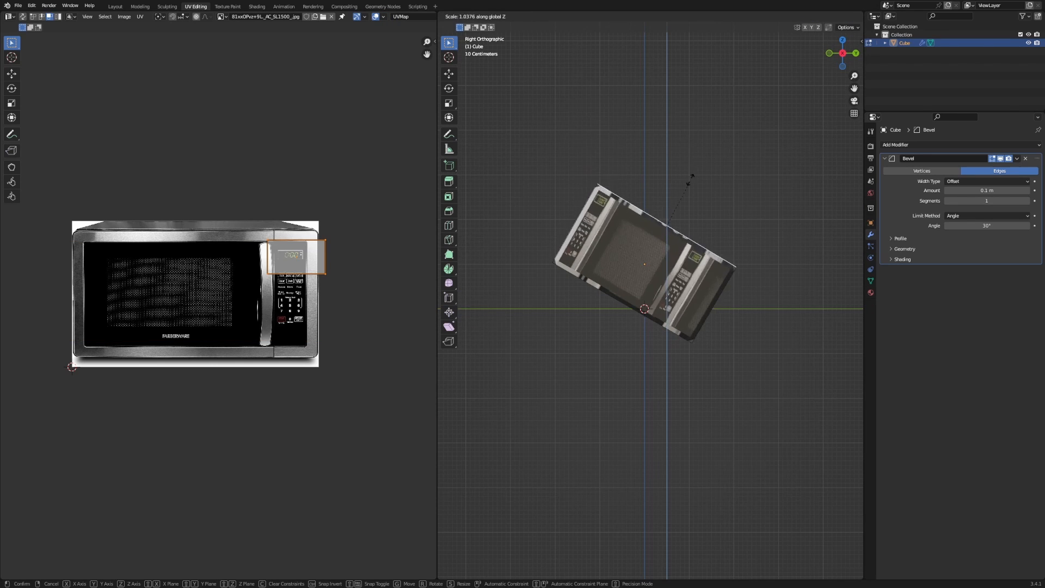
pyautogui.press('Escape')
pyautogui.press('g')
pyautogui.press('z')
pyautogui.press('Escape')
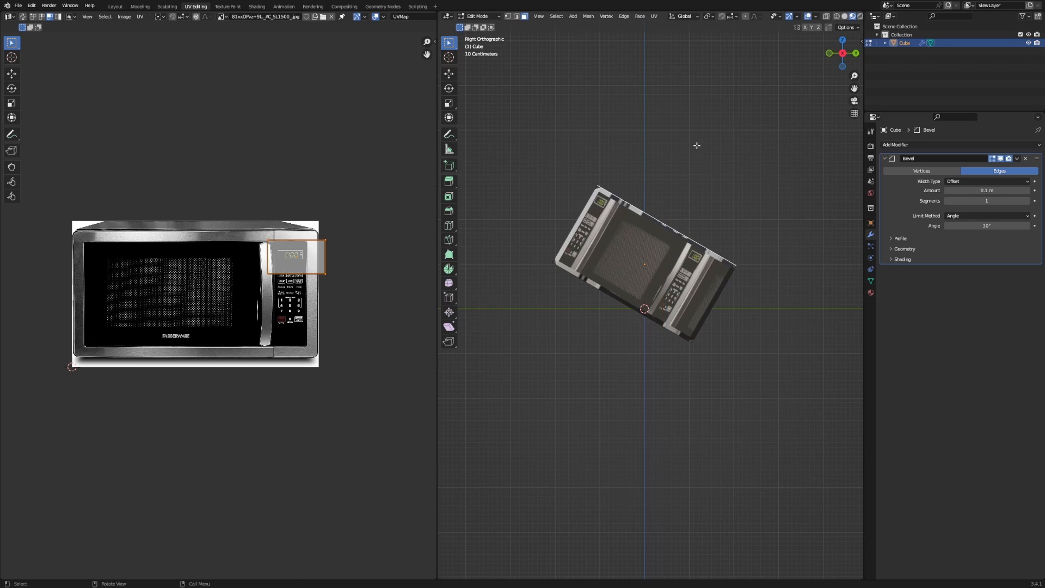
pyautogui.press('g')
pyautogui.press('z')
pyautogui.press('z')
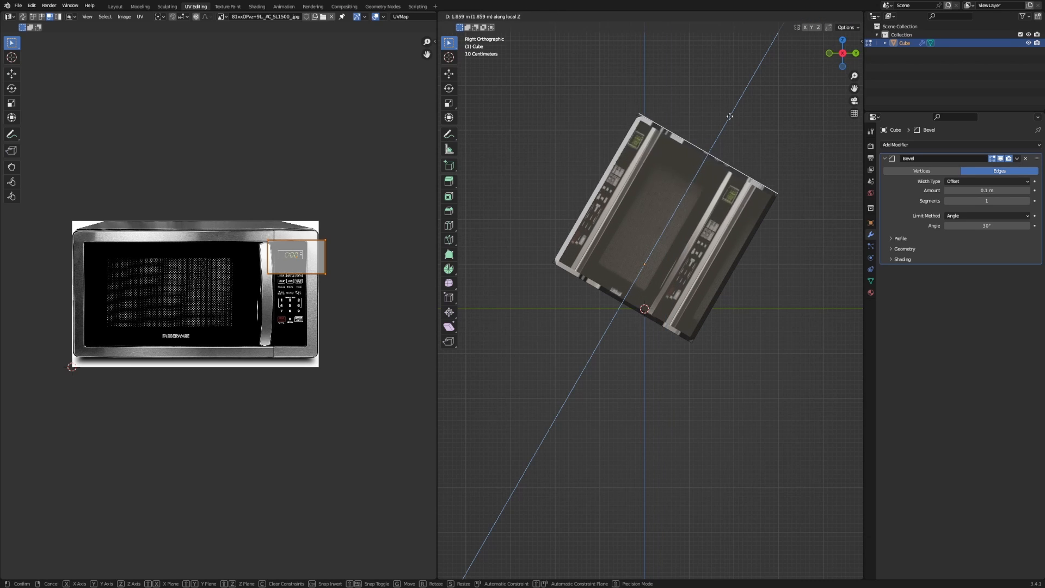
pyautogui.press('Escape')
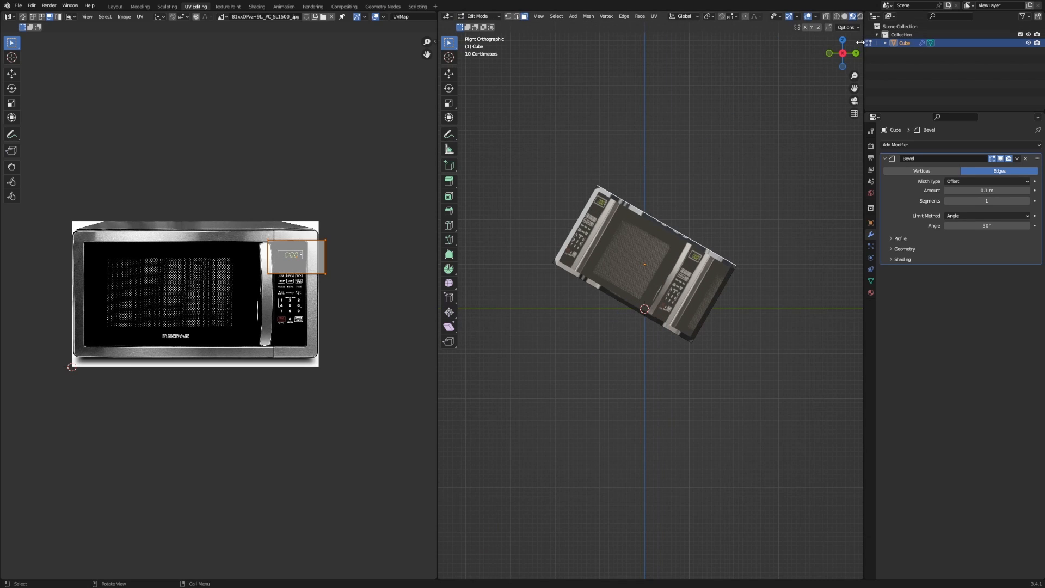
# Show the sidebar's Item transform values, including -30° X rotation, and return to Object Mode.
pyautogui.press('n')
pyautogui.click(858, 64)
pyautogui.click(858, 77)
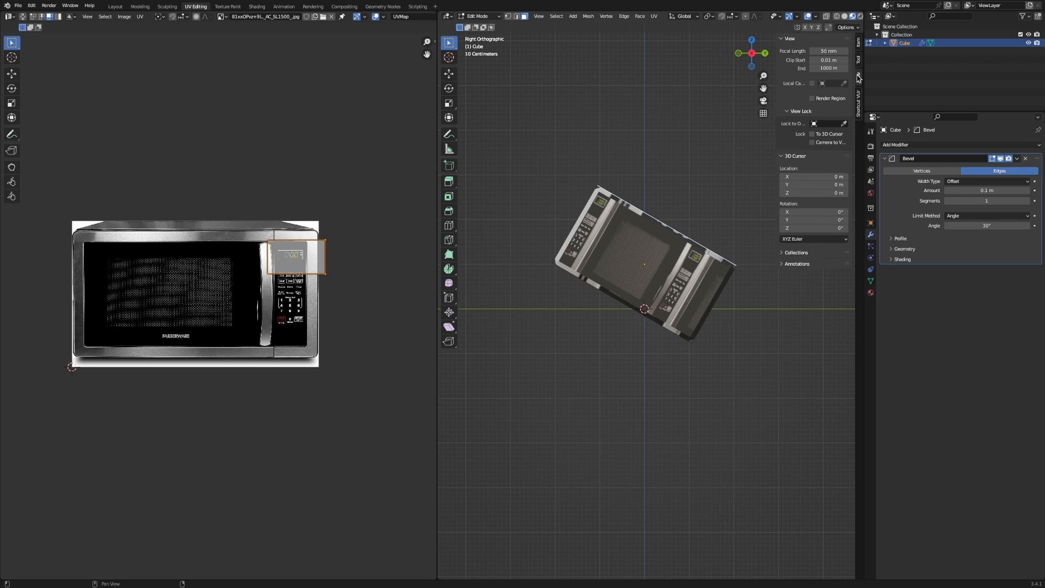
pyautogui.click(858, 99)
pyautogui.click(858, 42)
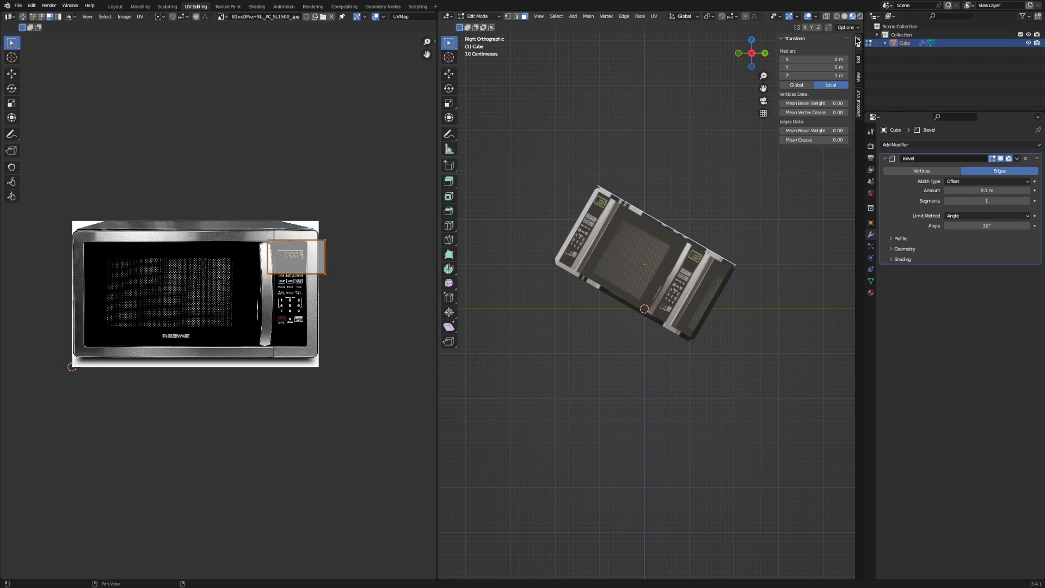
pyautogui.press('Tab')
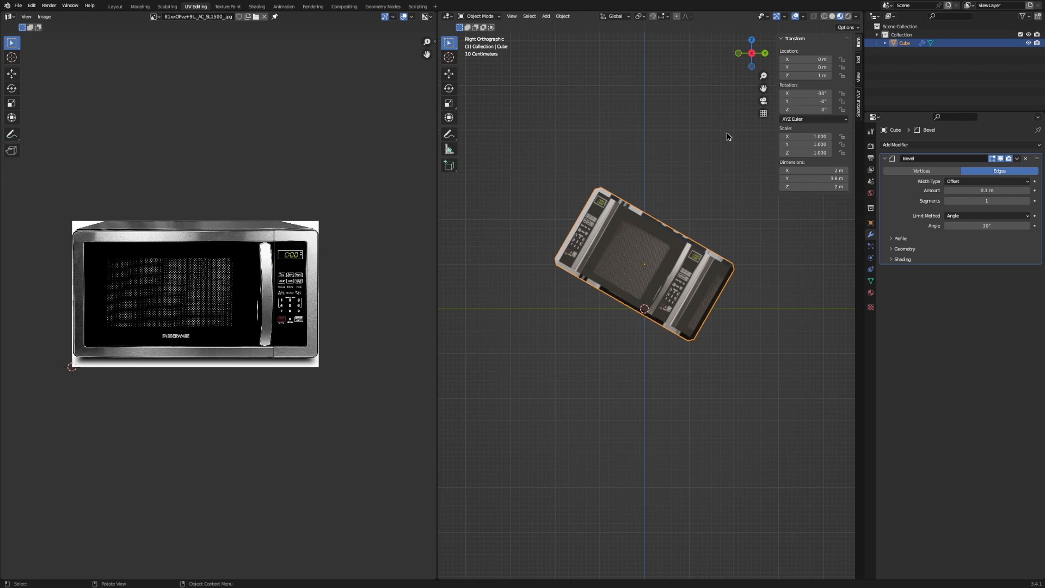
# Adjust the box's X rotation field and apply the rotation to the mesh.
pyautogui.scroll(3, 654, 195)
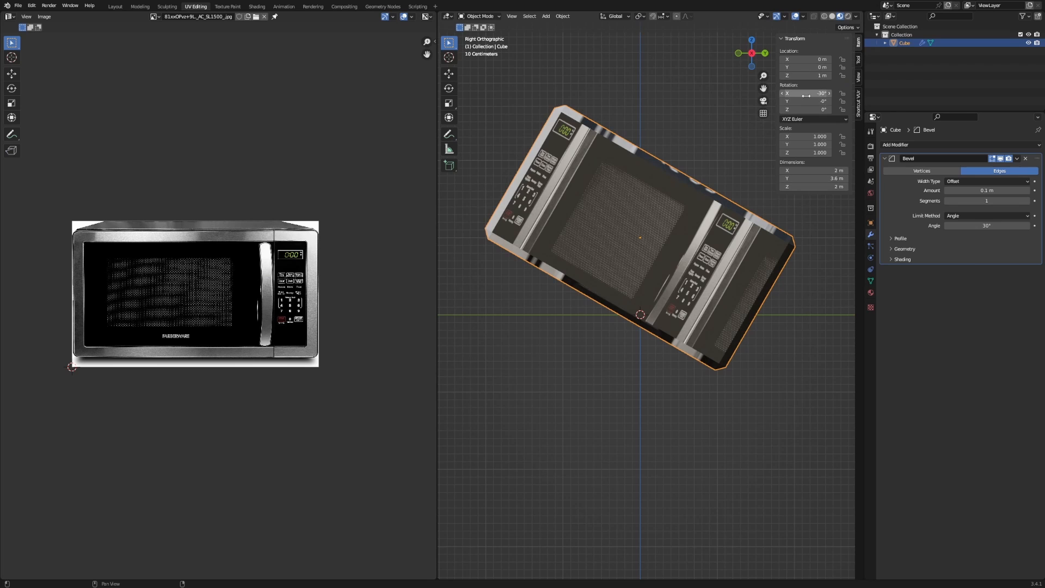
pyautogui.moveTo(789, 93)
pyautogui.mouseDown()
pyautogui.moveTo(806, 93)
pyautogui.moveTo(789, 93)
pyautogui.mouseUp()
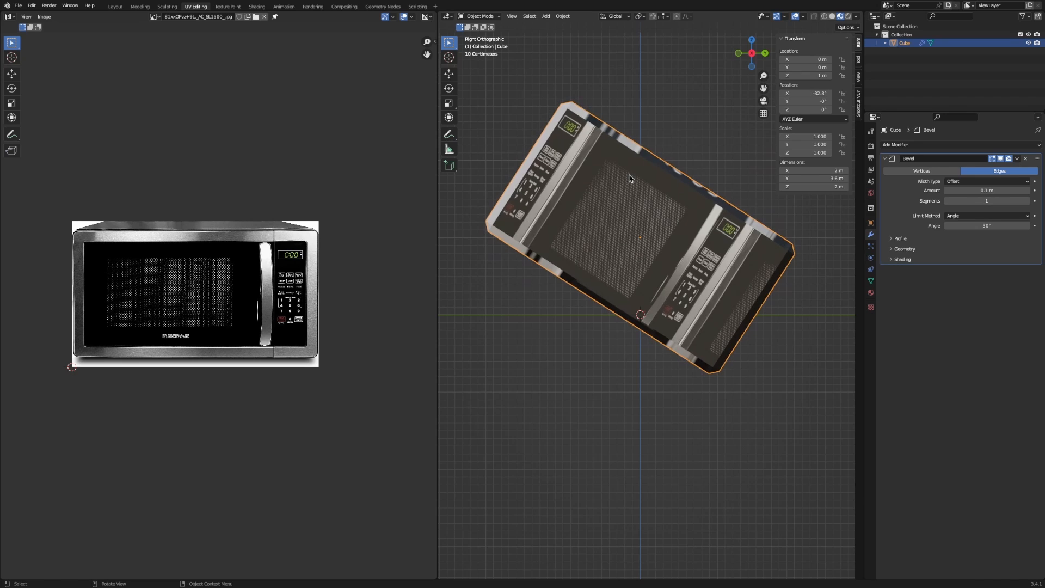
pyautogui.hotkey('ctrl', 'a')
pyautogui.click(598, 156)
# Move the top face along its local Z in Edit Mode, then go back to Object Mode.
pyautogui.press('Tab')
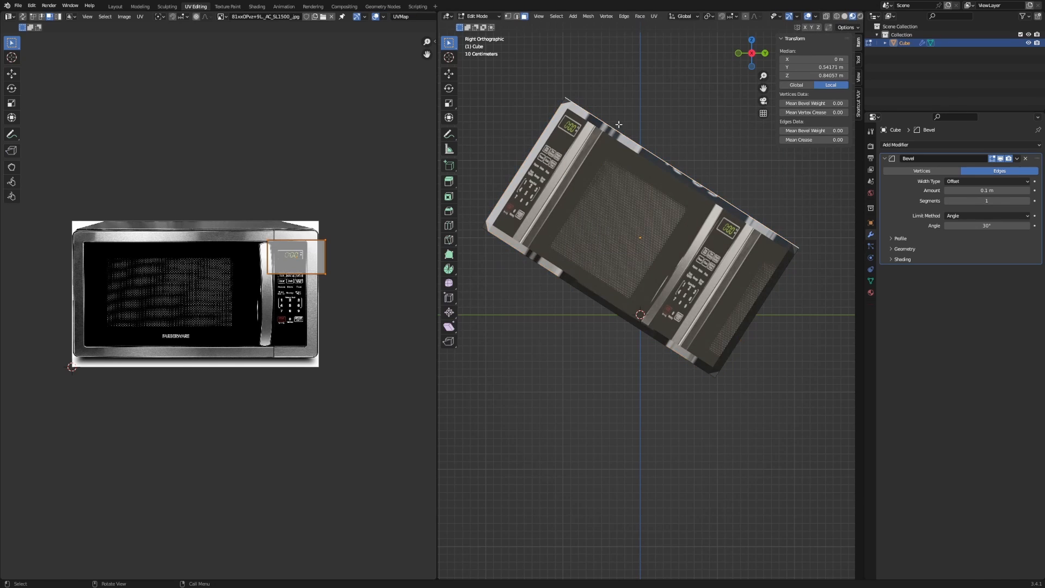
pyautogui.moveTo(694, 133); pyautogui.dragTo(652, 152, button='middle')
pyautogui.press('g')
pyautogui.press('z')
pyautogui.press('z')
pyautogui.click(652, 153)
pyautogui.scroll(-5, 652, 152)
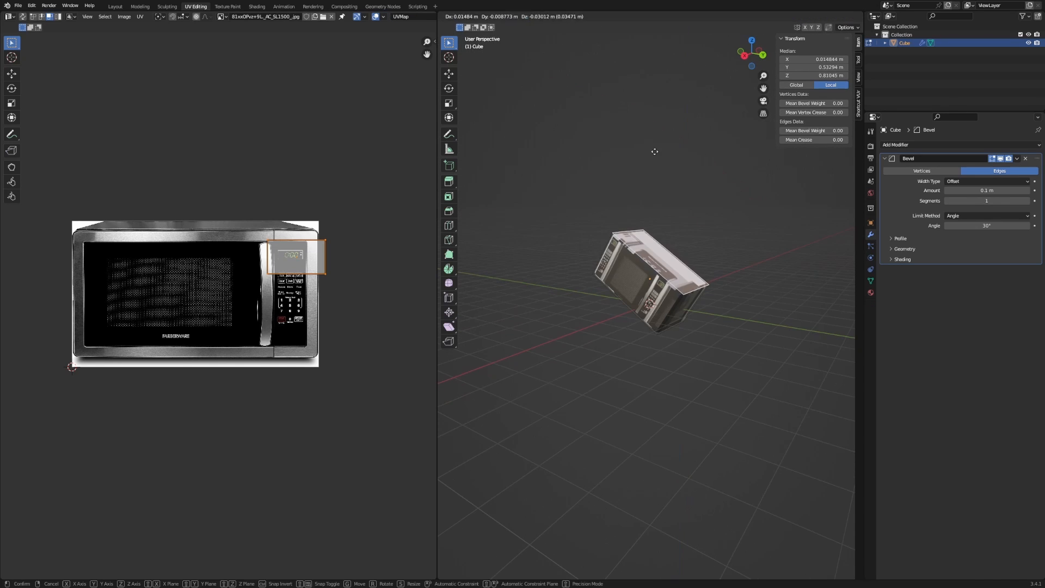
pyautogui.press('Tab')
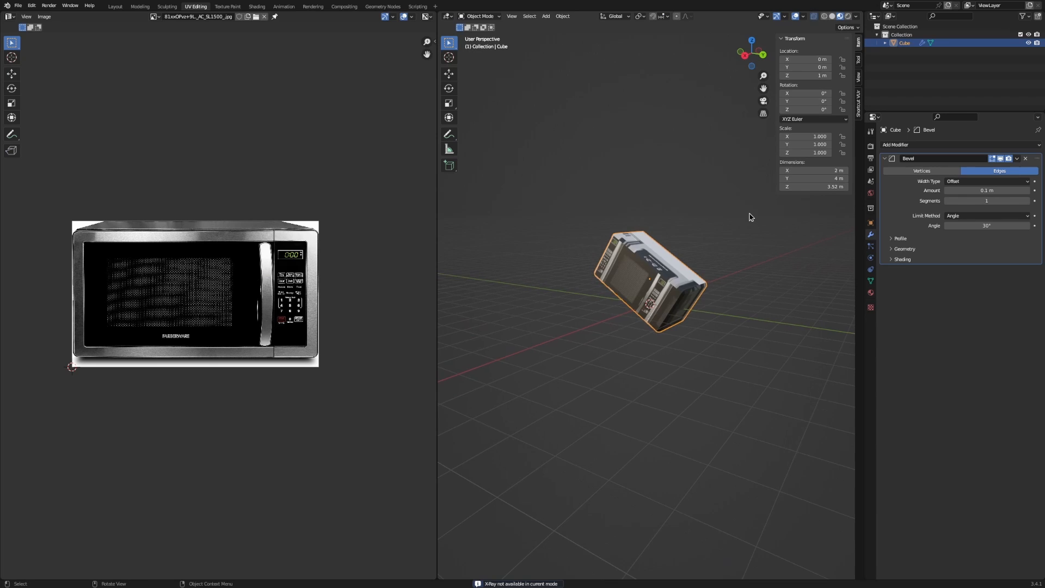
# Undo the applied rotation and clear the box's rotation to 0° with Alt+R.
pyautogui.hotkey('ctrl', 'z')
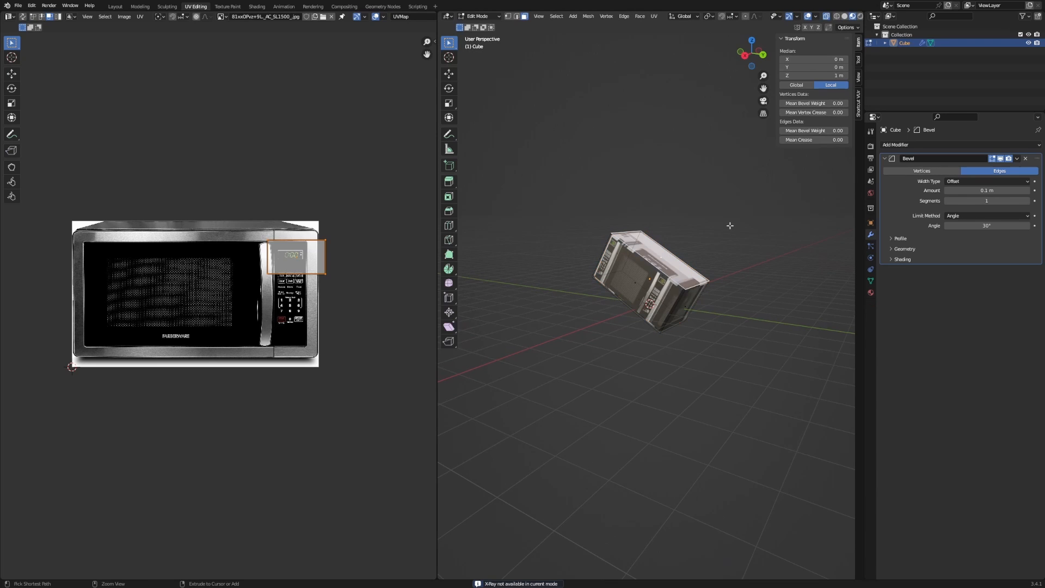
pyautogui.moveTo(730, 226); pyautogui.dragTo(751, 226, button='middle')
pyautogui.hotkey('alt', 'r')
pyautogui.scroll(6, 655, 198)
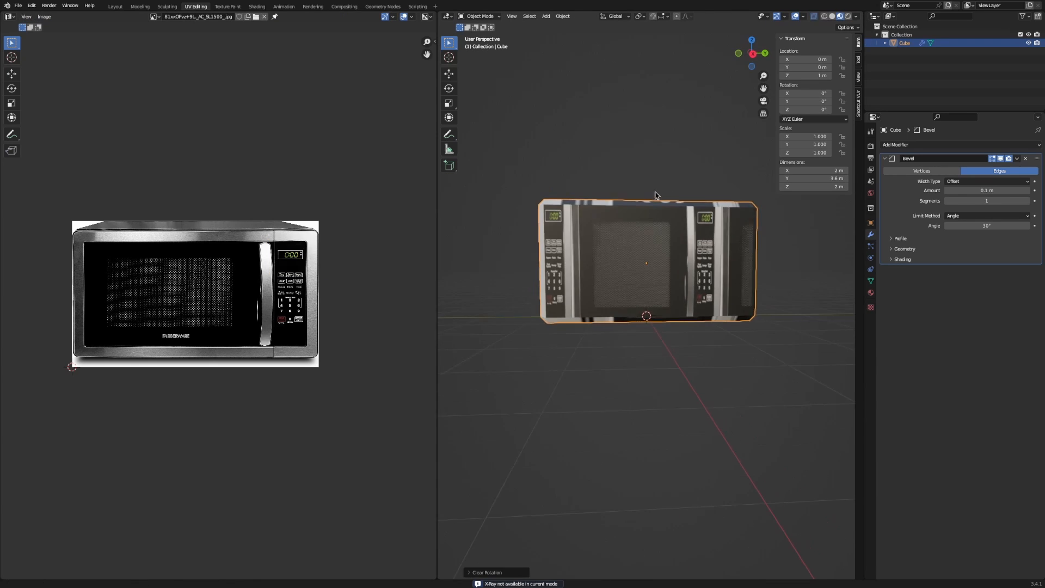
pyautogui.keyDown('alt'); pyautogui.moveTo(550, 216); pyautogui.dragTo(582, 227, button='middle'); pyautogui.keyUp('alt')
pyautogui.scroll(4, 695, 246)
pyautogui.scroll(-4, 695, 246)
pyautogui.scroll(-4, 668, 254)
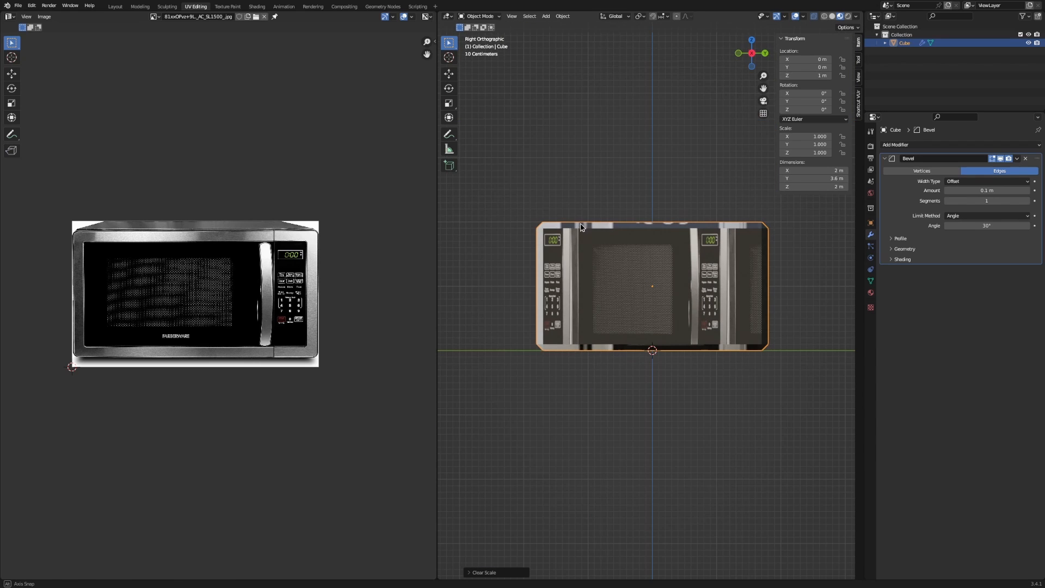
# Snap to the straight right-side view and enter Edit Mode.
pyautogui.hotkey('ctrl', 'a')
pyautogui.moveTo(609, 191); pyautogui.dragTo(581, 134, button='middle')
pyautogui.press('KP_3')
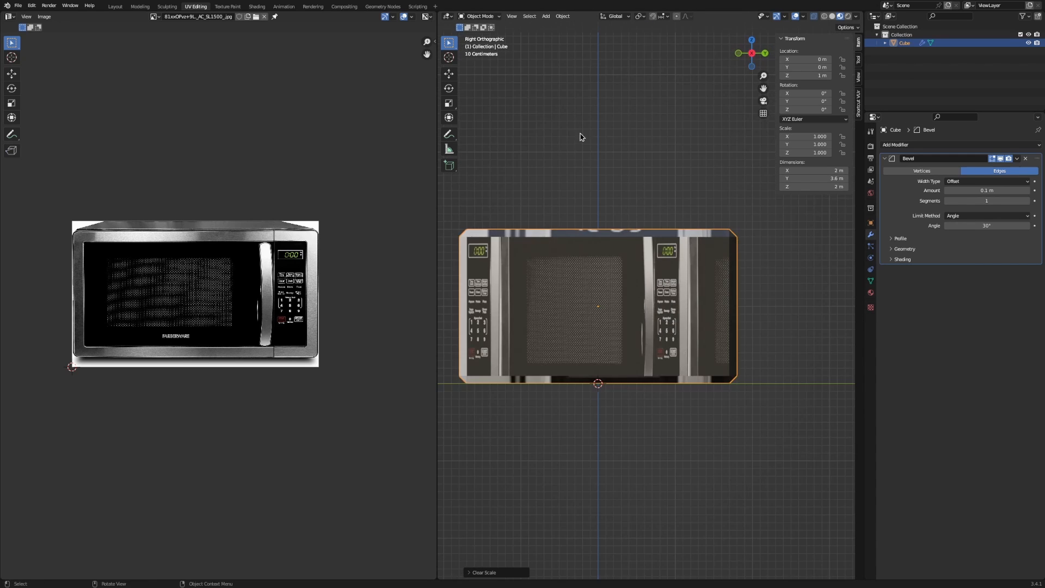
pyautogui.keyDown('shift'); pyautogui.moveTo(561, 169); pyautogui.dragTo(633, 130, button='middle'); pyautogui.keyUp('shift')
pyautogui.press('Tab')
# Select the box's front face and frame its UVs' left edge in the UV editor.
pyautogui.scroll(-3, 626, 215)
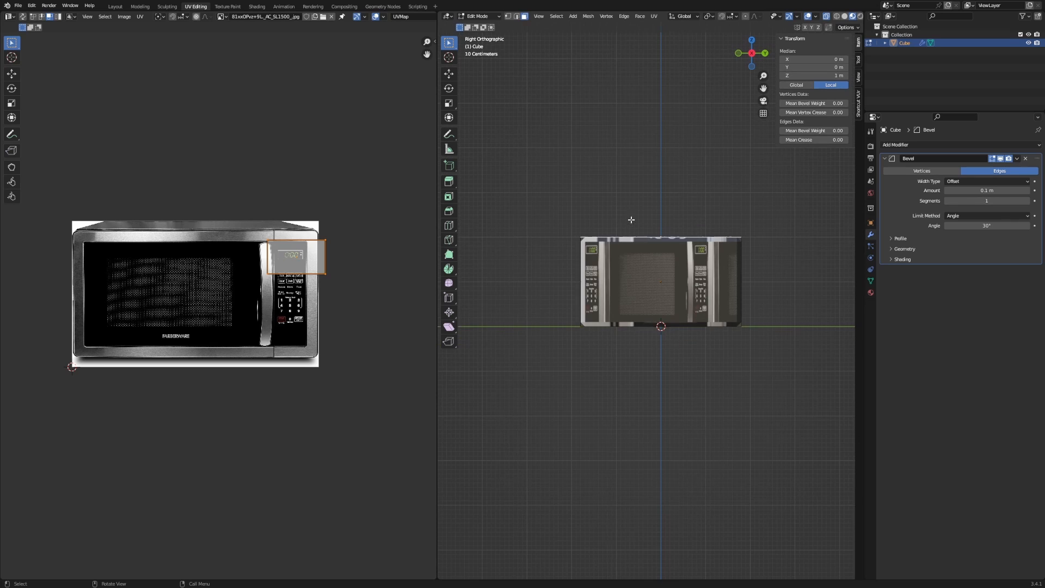
pyautogui.click(657, 287)
pyautogui.click(656, 285)
pyautogui.moveTo(657, 286); pyautogui.dragTo(695, 309, button='middle')
pyautogui.press('KP_3')
pyautogui.moveTo(150, 222); pyautogui.dragTo(169, 211, button='middle')
pyautogui.moveTo(3, 207); pyautogui.dragTo(98, 387)
pyautogui.scroll(1, 141, 260)
pyautogui.moveTo(83, 251); pyautogui.dragTo(165, 264, button='middle')
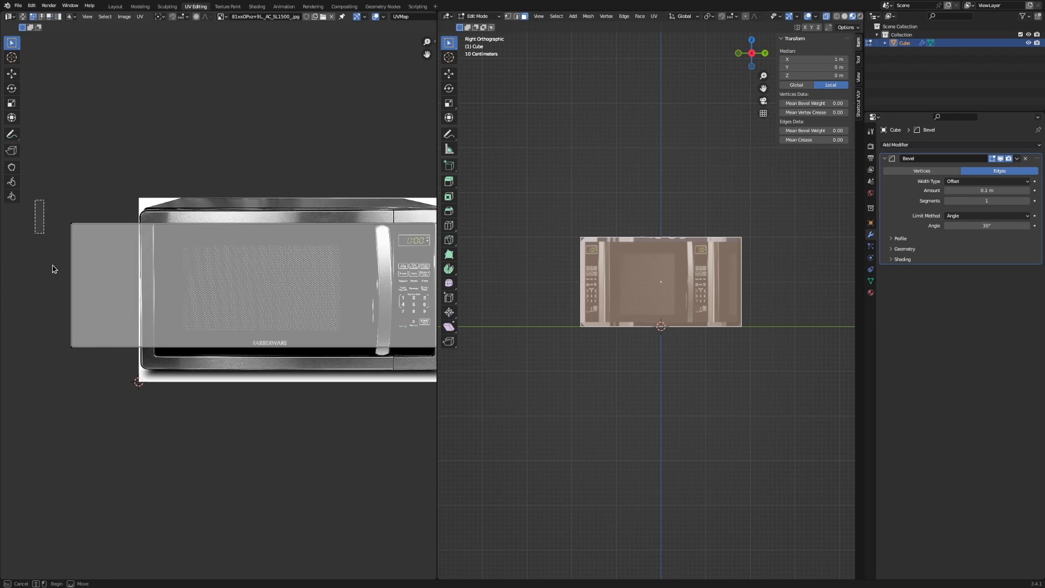
# Shift the UV face right along X and slide its right edge onto the microwave's side.
pyautogui.press('g')
pyautogui.press('x')
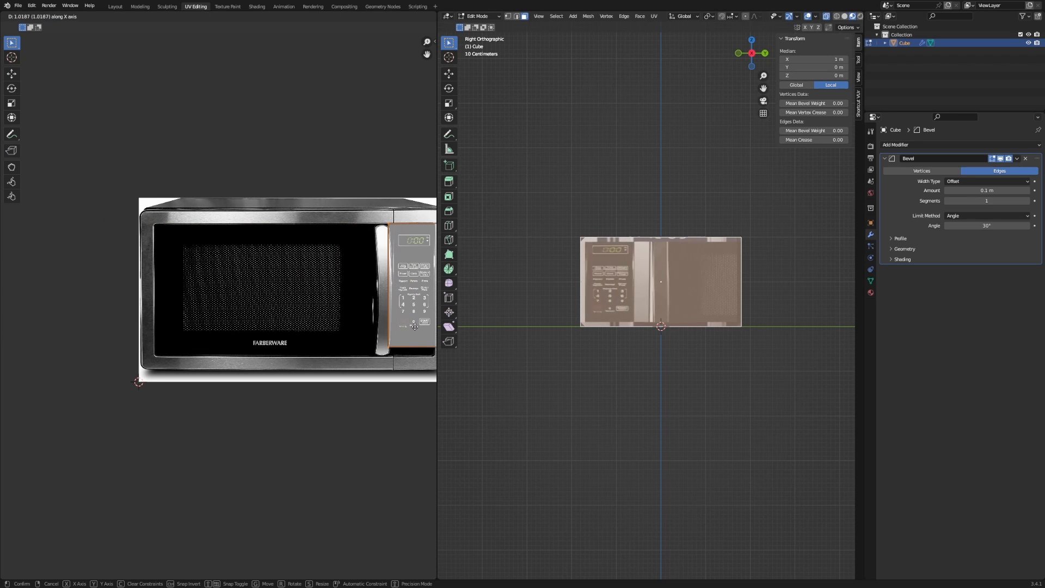
pyautogui.click(167, 314)
pyautogui.moveTo(261, 303); pyautogui.dragTo(108, 283, button='middle')
pyautogui.moveTo(403, 165); pyautogui.dragTo(267, 392)
pyautogui.press('g')
pyautogui.press('x')
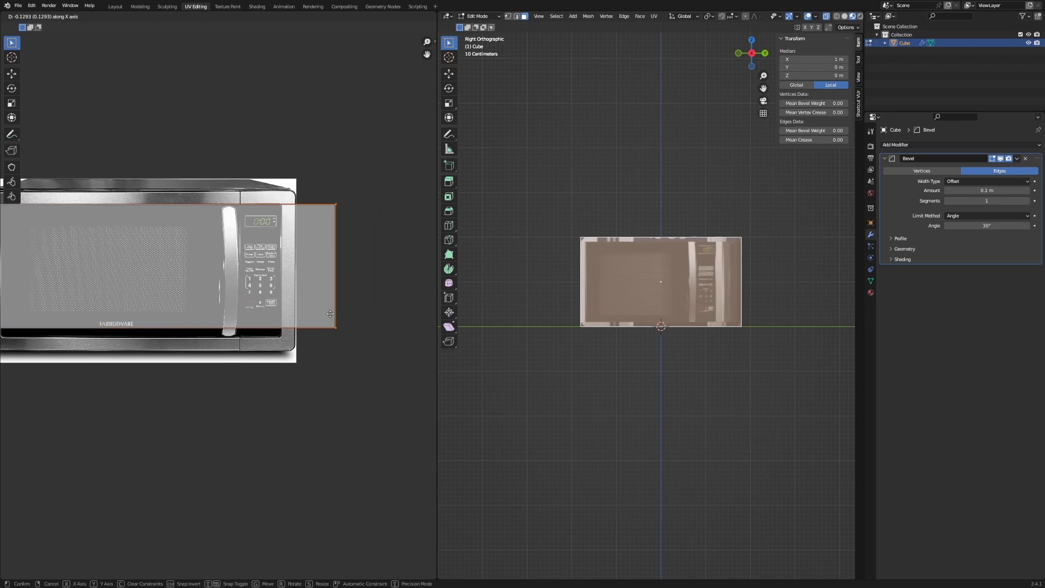
pyautogui.click(293, 308)
# Move the UV face's bottom edge down to the microwave's base, then select the top edge.
pyautogui.moveTo(269, 315); pyautogui.dragTo(376, 257, button='middle')
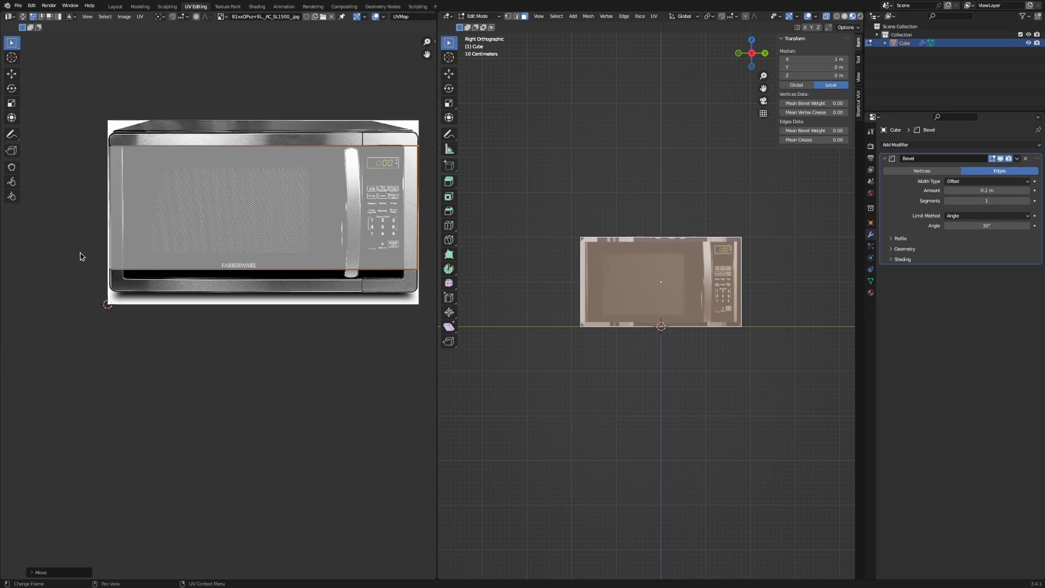
pyautogui.moveTo(56, 245); pyautogui.dragTo(410, 338)
pyautogui.moveTo(429, 253); pyautogui.dragTo(76, 317)
pyautogui.press('g')
pyautogui.press('y')
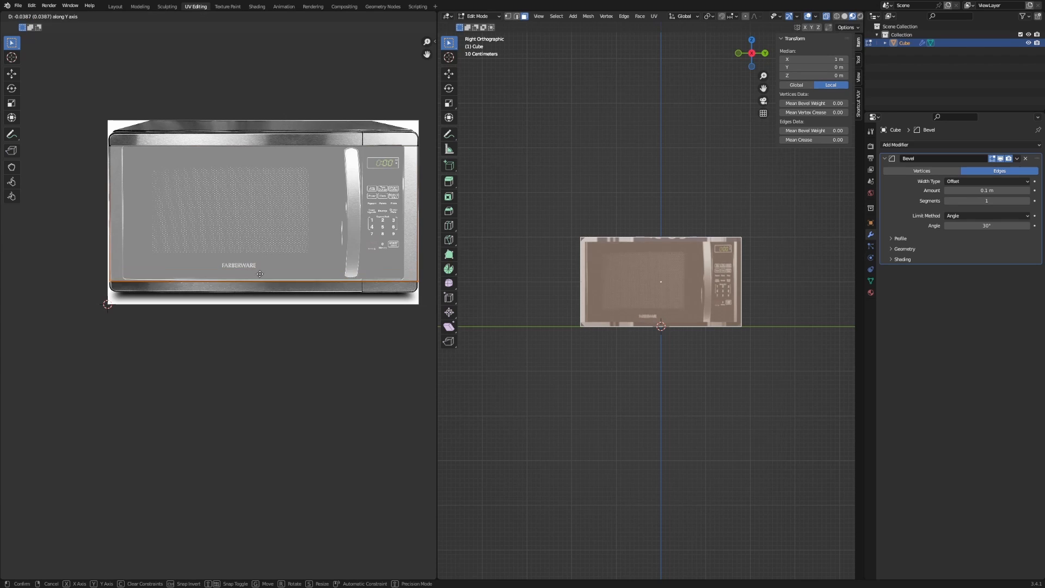
pyautogui.click(257, 283)
pyautogui.moveTo(88, 120); pyautogui.dragTo(432, 224)
# Align the front face's top UV edge with the microwave's top, including the top-left corner.
pyautogui.press('g')
pyautogui.press('y')
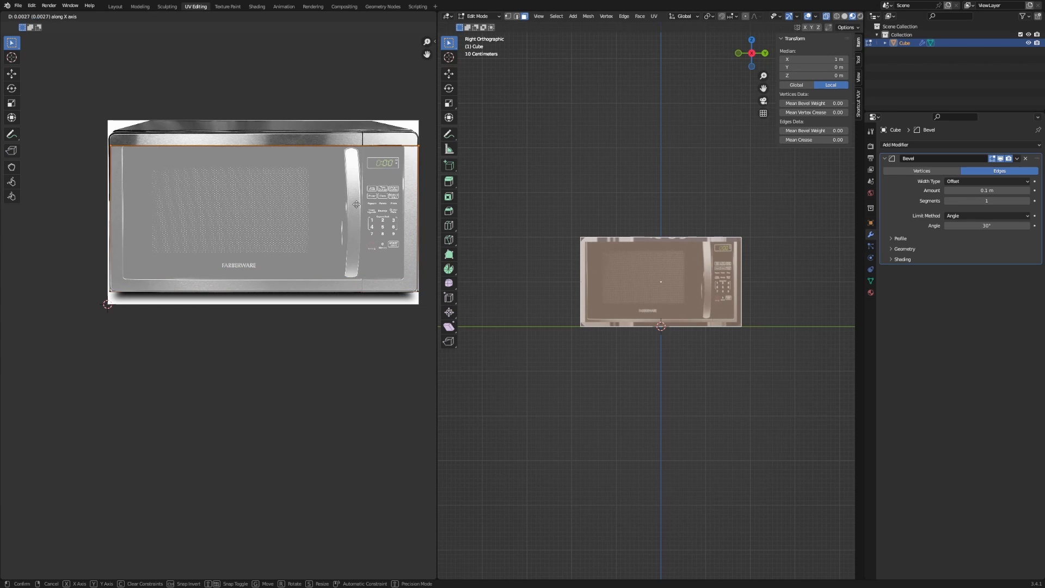
pyautogui.click(359, 193)
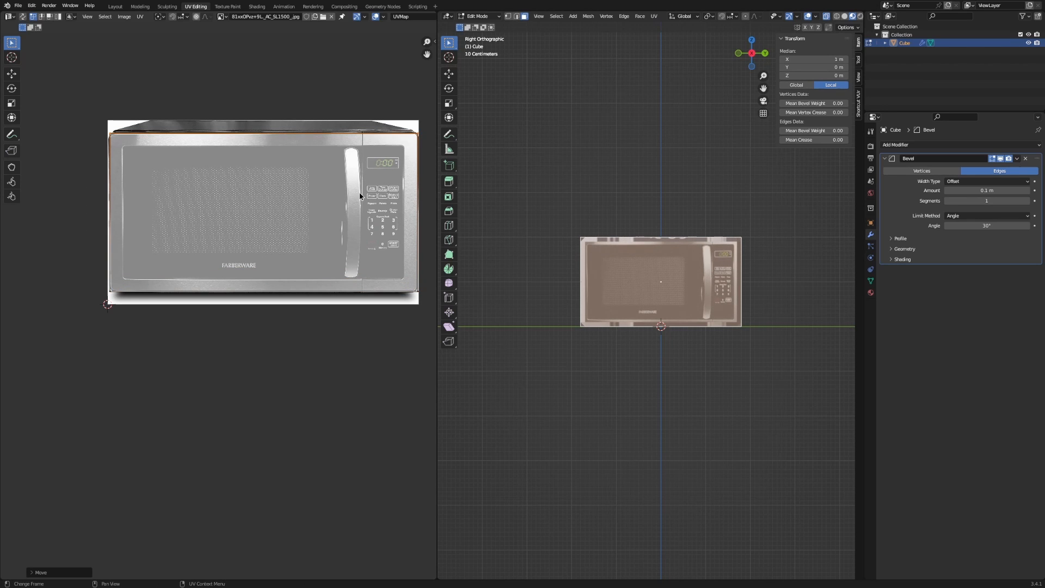
pyautogui.scroll(8, 264, 243)
pyautogui.moveTo(288, 158); pyautogui.dragTo(273, 302, button='middle')
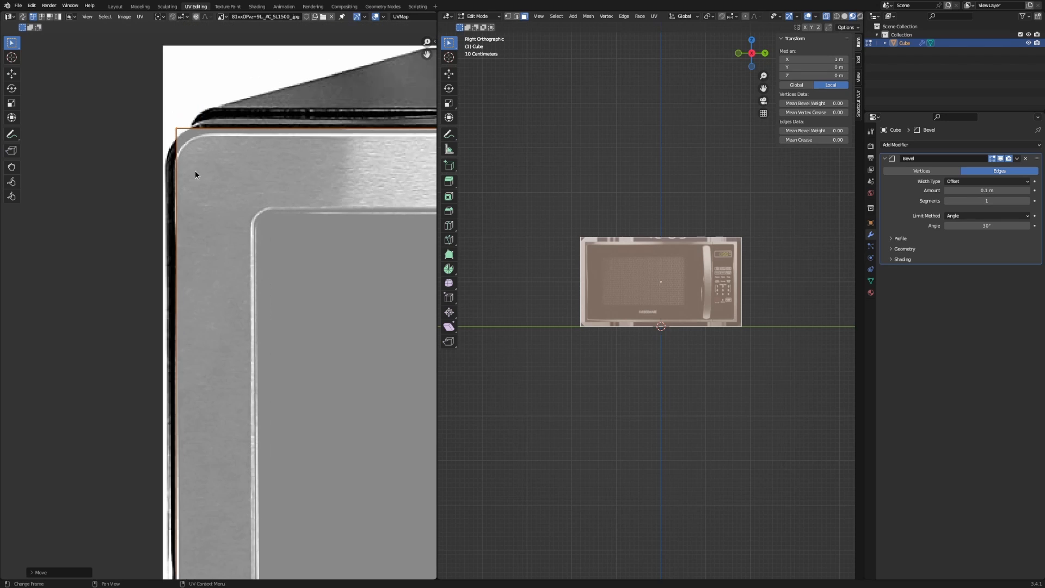
pyautogui.press('g')
pyautogui.press('x')
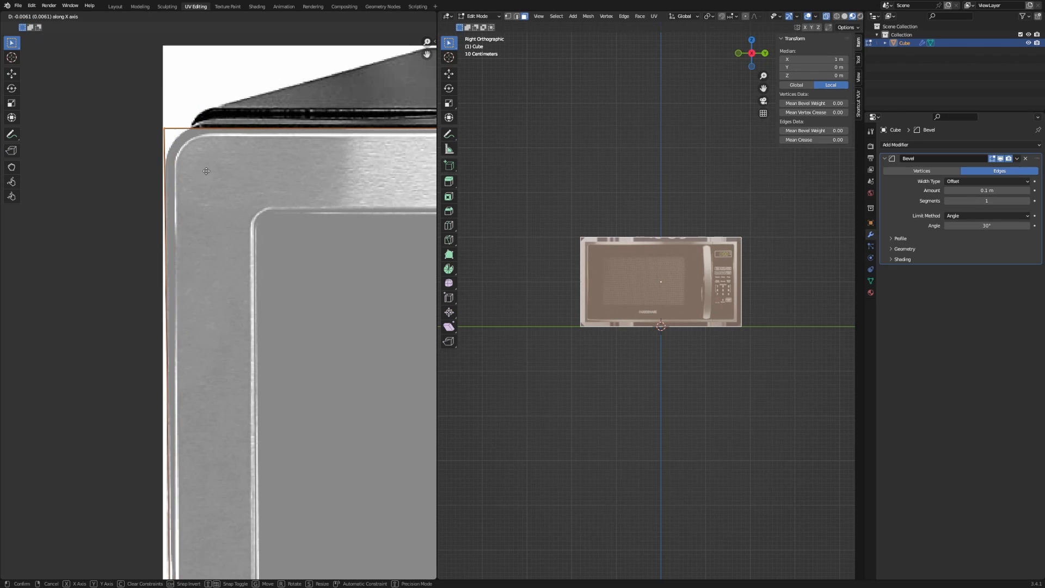
pyautogui.press('Escape')
pyautogui.press('g')
pyautogui.press('y')
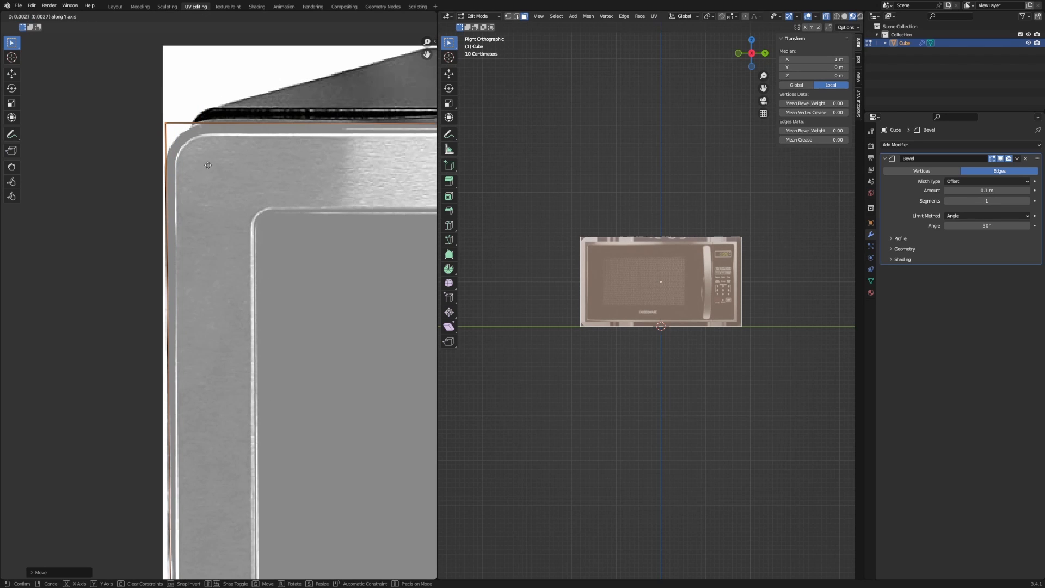
pyautogui.click(208, 166)
# Raise the top-right UV corner to the casing's top and push the right edge out to the casing.
pyautogui.scroll(-7, 343, 198)
pyautogui.moveTo(343, 198); pyautogui.dragTo(114, 163, button='middle')
pyautogui.moveTo(268, 210); pyautogui.dragTo(158, 213, button='middle')
pyautogui.scroll(5, 221, 252)
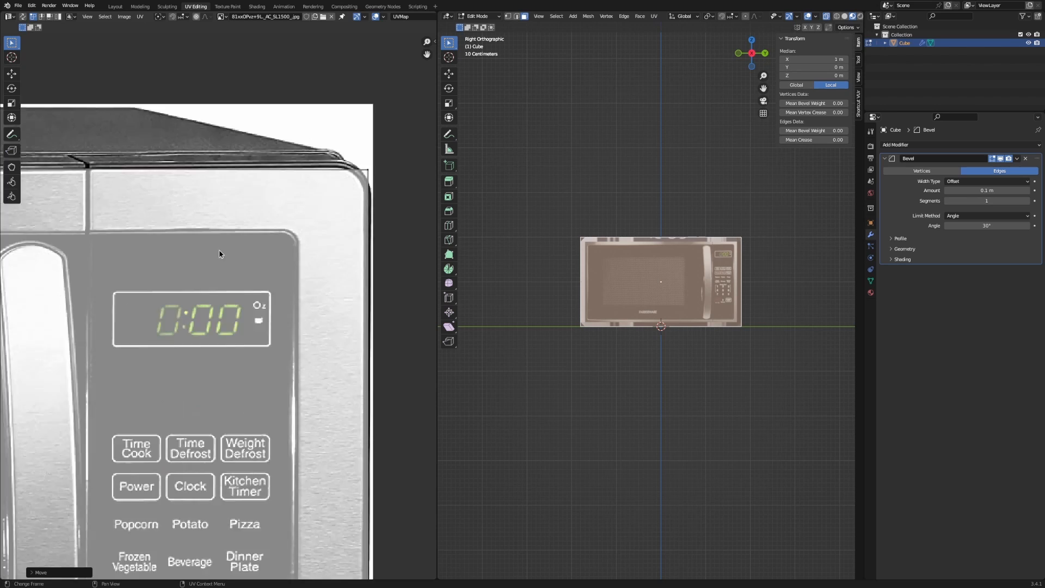
pyautogui.scroll(3, 256, 256)
pyautogui.moveTo(259, 256); pyautogui.dragTo(150, 369, button='middle')
pyautogui.press('g')
pyautogui.press('y')
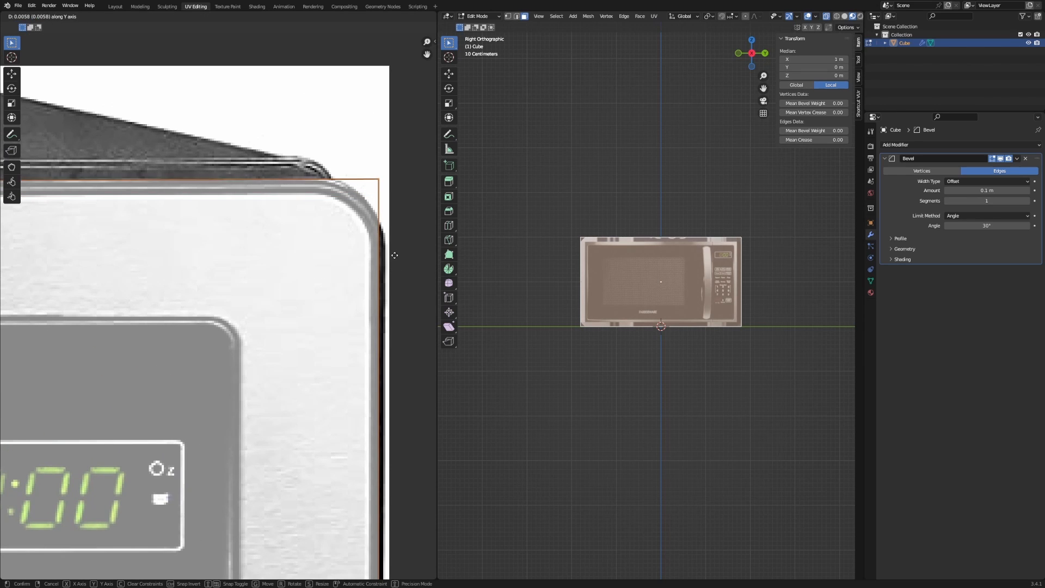
pyautogui.click(395, 255)
pyautogui.press('g')
pyautogui.press('x')
pyautogui.click(391, 248)
# Lower the bottom UV edge to the casing corner and pull the right edge slightly left.
pyautogui.scroll(-6, 391, 249)
pyautogui.moveTo(370, 294); pyautogui.dragTo(358, 394, button='middle')
pyautogui.scroll(4, 288, 341)
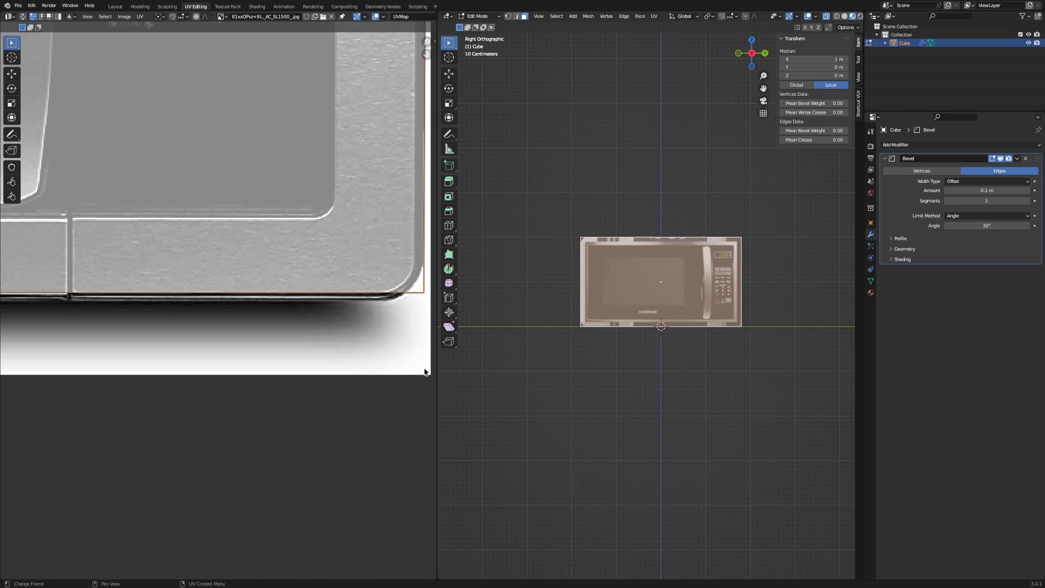
pyautogui.press('g')
pyautogui.press('y')
pyautogui.click(413, 381)
pyautogui.scroll(-3, 250, 401)
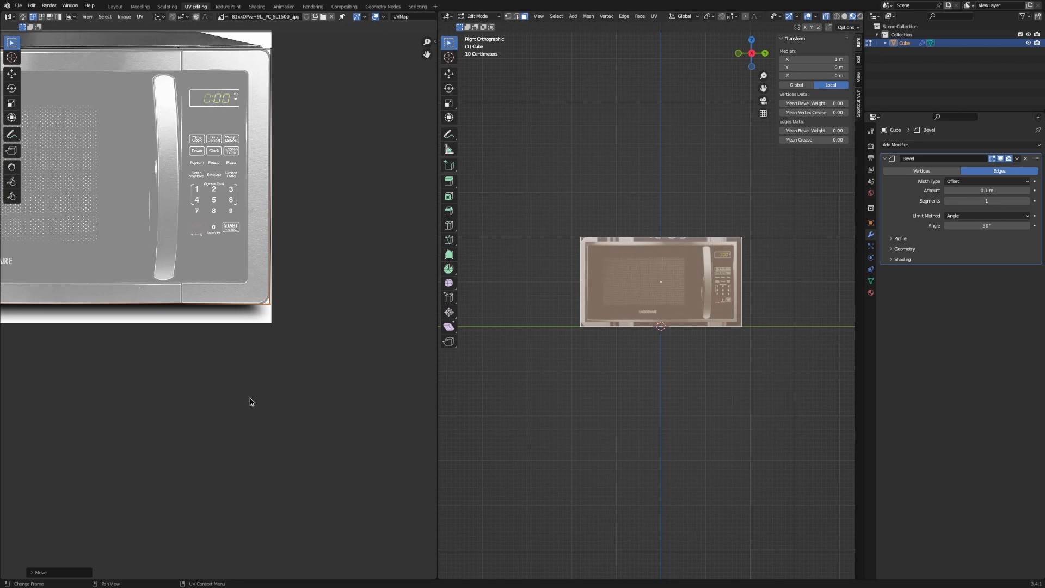
pyautogui.scroll(5, 217, 359)
pyautogui.press('g')
pyautogui.press('x')
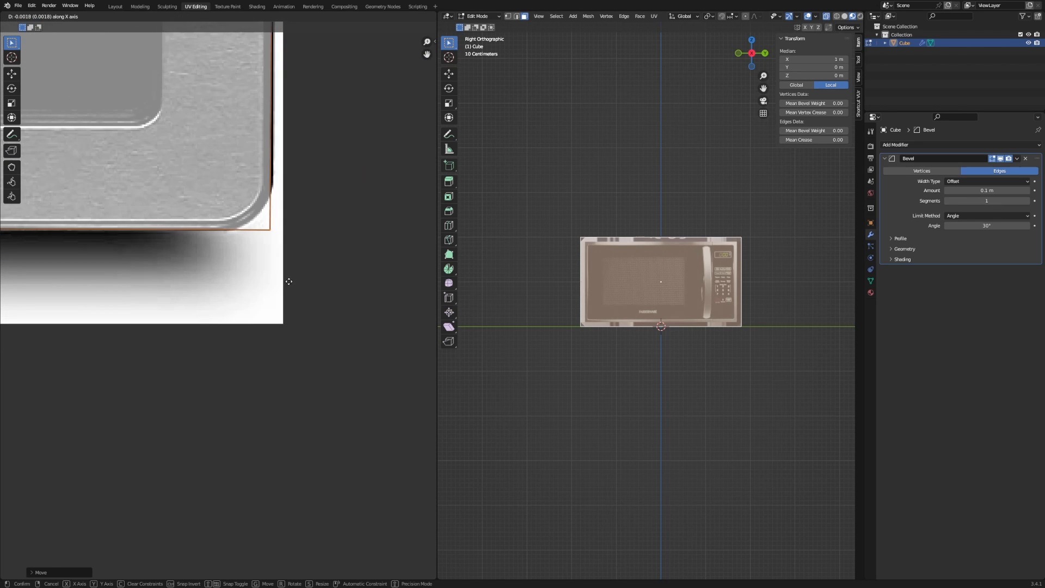
pyautogui.click(291, 281)
# Fine-tune the bottom-right UV corner with small vertical and horizontal nudges.
pyautogui.scroll(-2, 123, 332)
pyautogui.scroll(3, 131, 327)
pyautogui.press('g')
pyautogui.press('y')
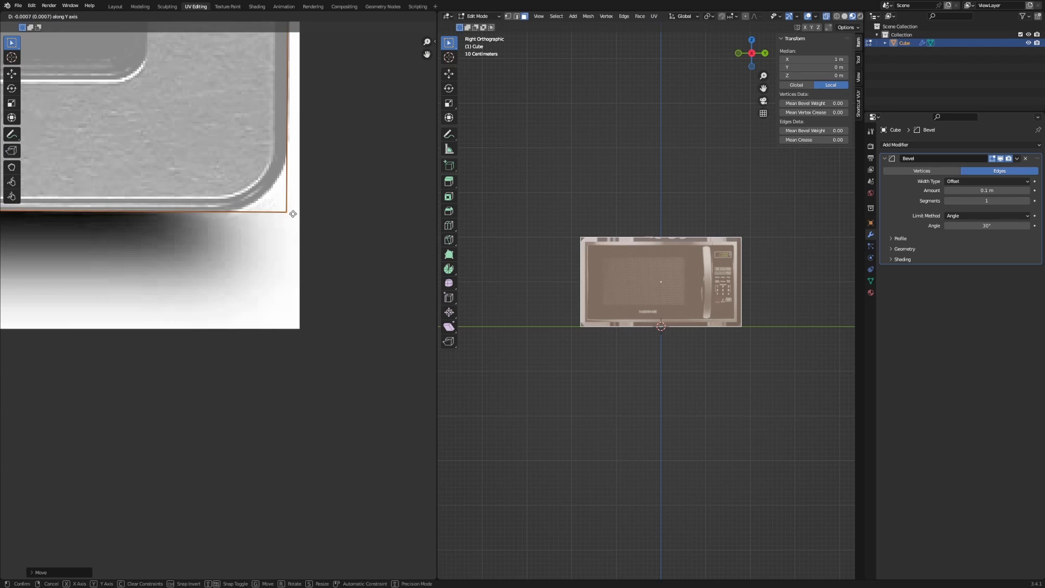
pyautogui.click(292, 212)
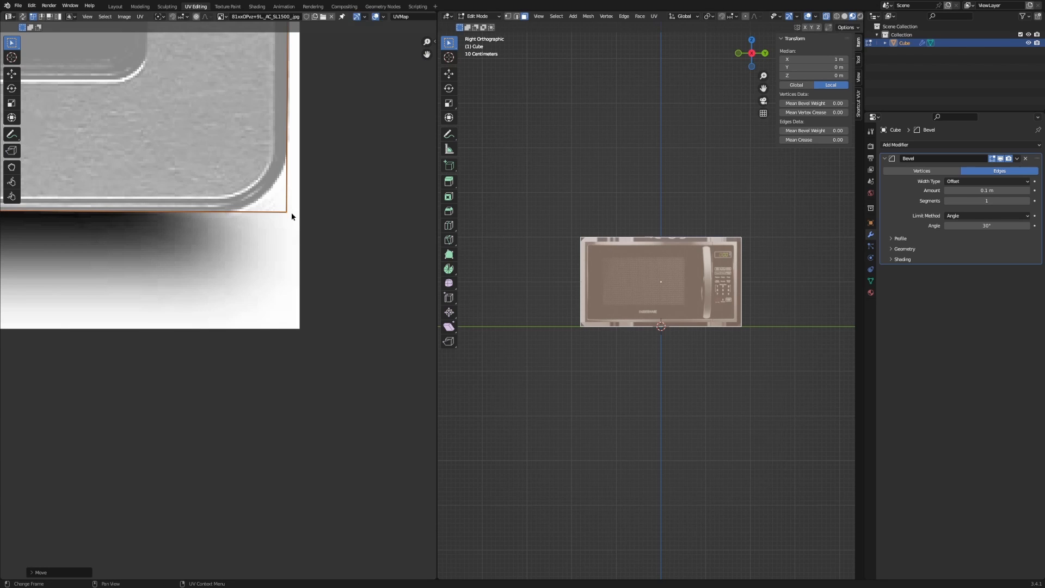
pyautogui.press('g')
pyautogui.press('x')
pyautogui.click(292, 213)
# Box-select the lower-left UV corner and slide it horizontally to the image edge.
pyautogui.scroll(-3, 213, 275)
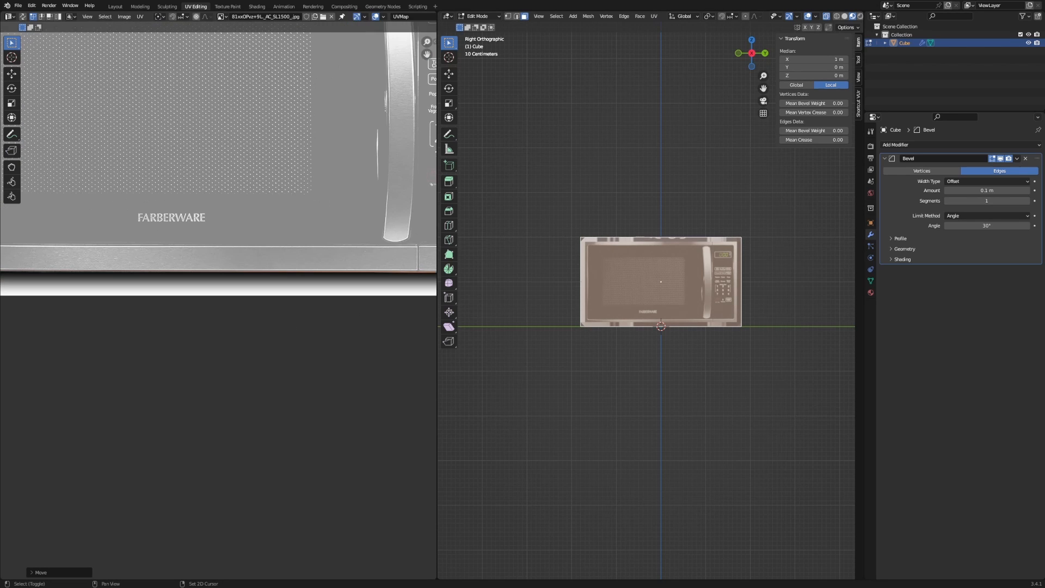
pyautogui.moveTo(22, 301); pyautogui.dragTo(224, 317, button='middle')
pyautogui.moveTo(152, 301); pyautogui.dragTo(281, 279, button='middle')
pyautogui.scroll(8, 240, 287)
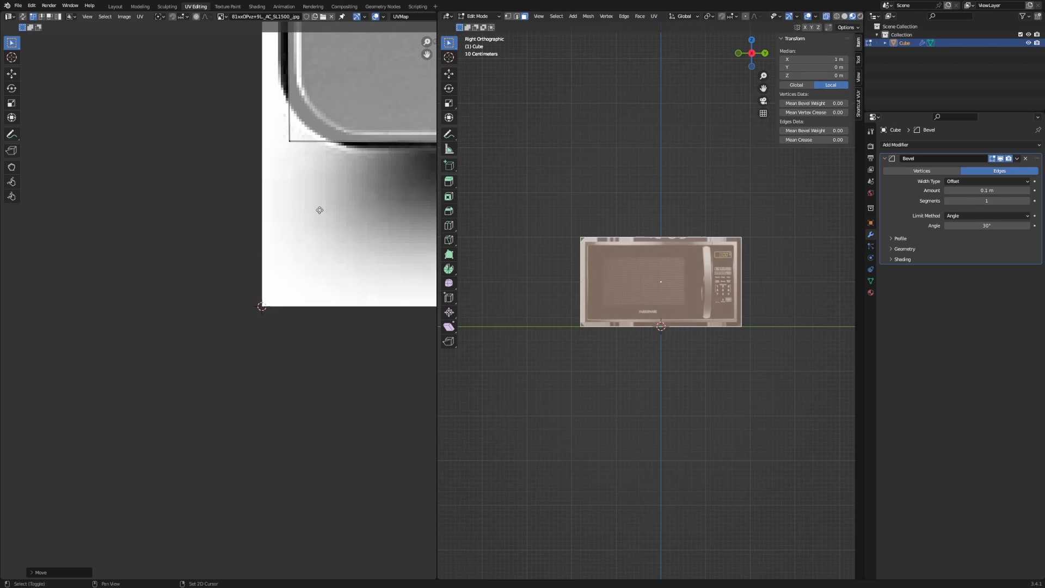
pyautogui.moveTo(319, 210); pyautogui.dragTo(291, 320, button='middle')
pyautogui.moveTo(193, 205); pyautogui.dragTo(298, 284)
pyautogui.press('g')
pyautogui.press('x')
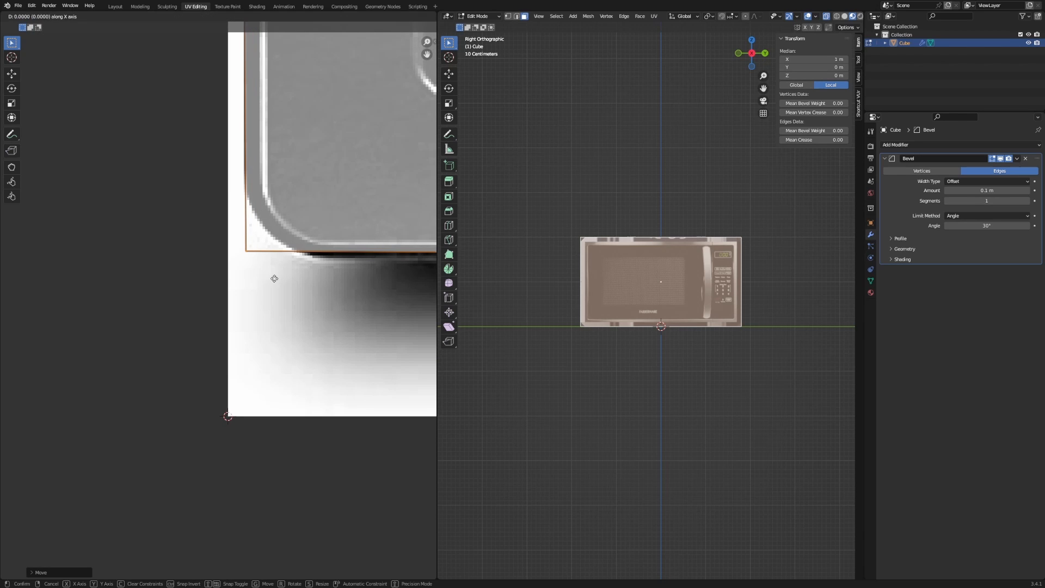
pyautogui.click(273, 284)
pyautogui.scroll(-10, 273, 283)
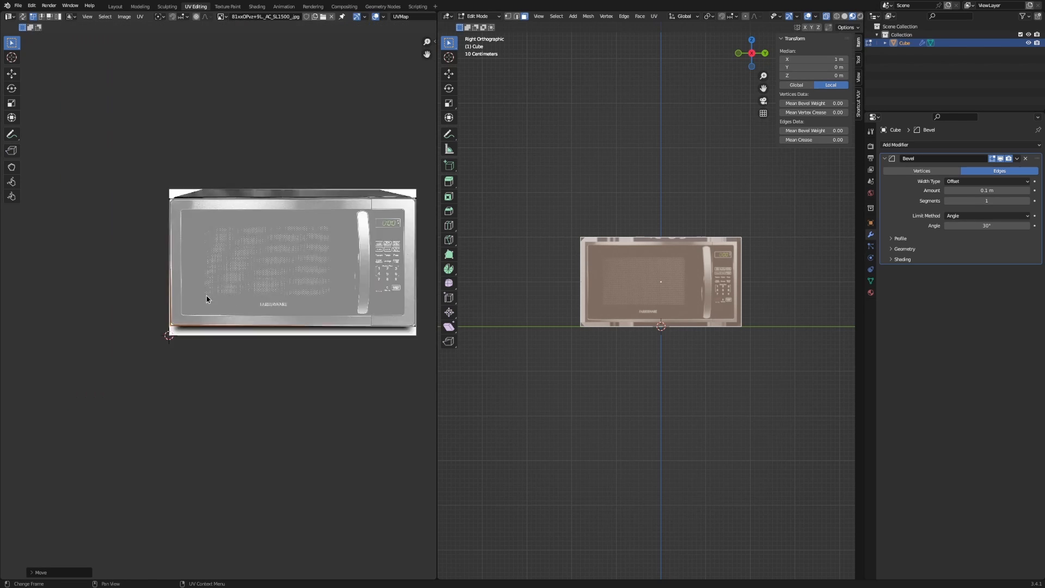
pyautogui.scroll(5, 638, 360)
# In Object Mode, try the Bevel modifier at about 0.045 m width and 3 segments, then narrower.
pyautogui.press('Tab')
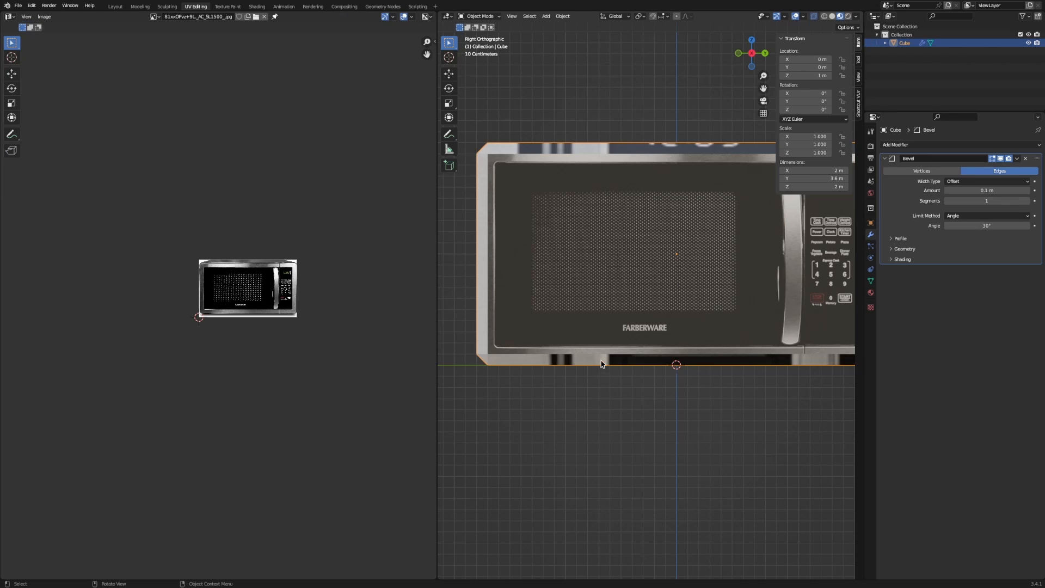
pyautogui.click(1001, 159)
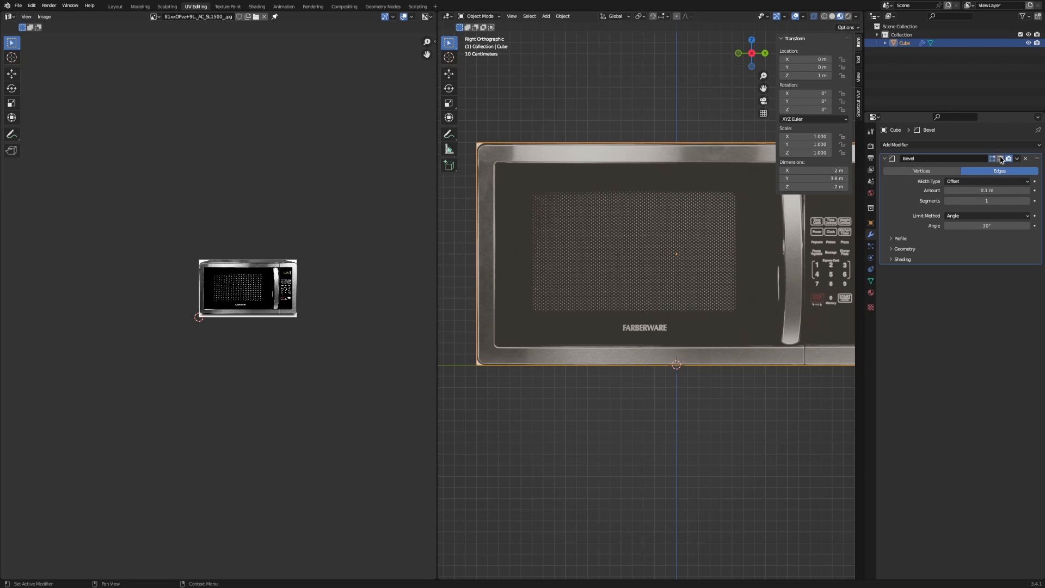
pyautogui.click(1002, 159)
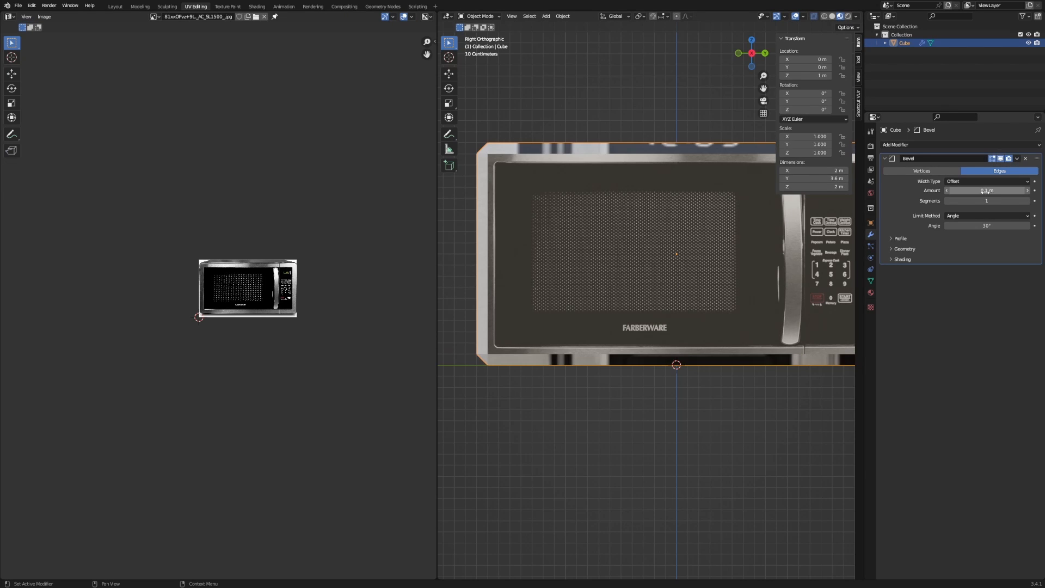
pyautogui.moveTo(986, 190)
pyautogui.mouseDown()
pyautogui.moveTo(961, 190)
pyautogui.moveTo(972, 190)
pyautogui.mouseUp()
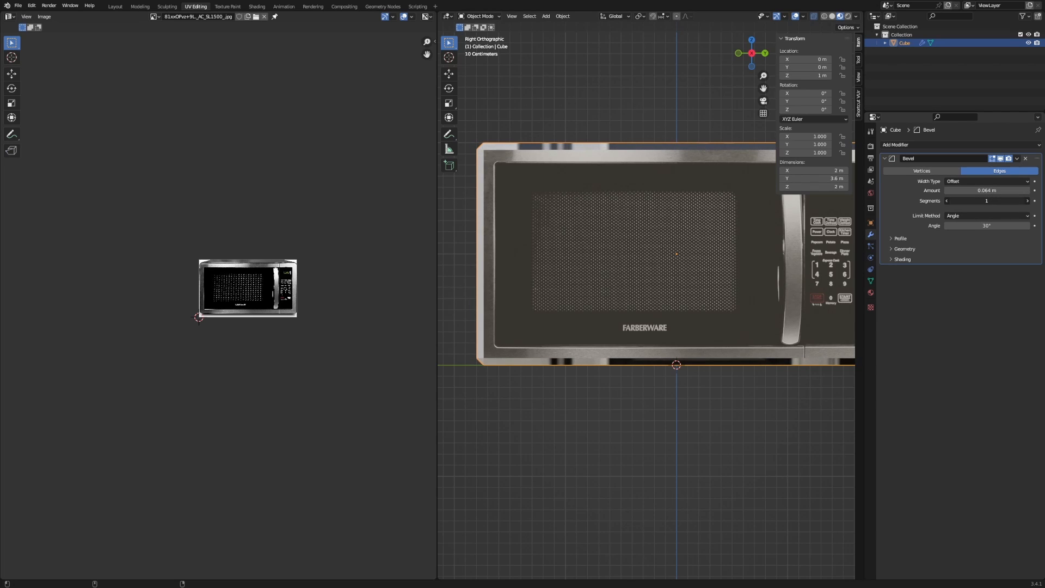
pyautogui.moveTo(986, 201); pyautogui.dragTo(1001, 201)
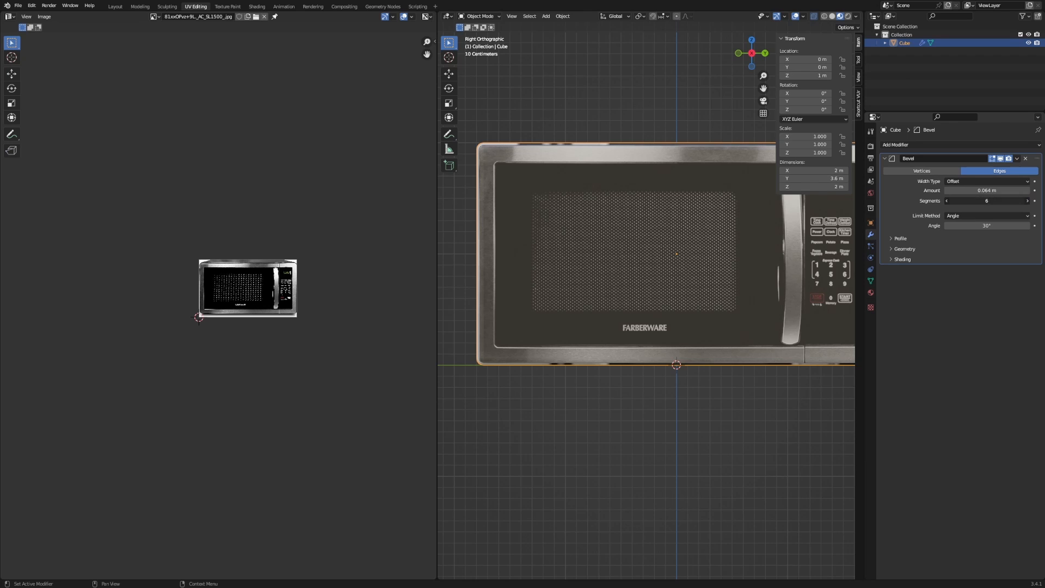
pyautogui.press('Return')
pyautogui.scroll(8, 660, 273)
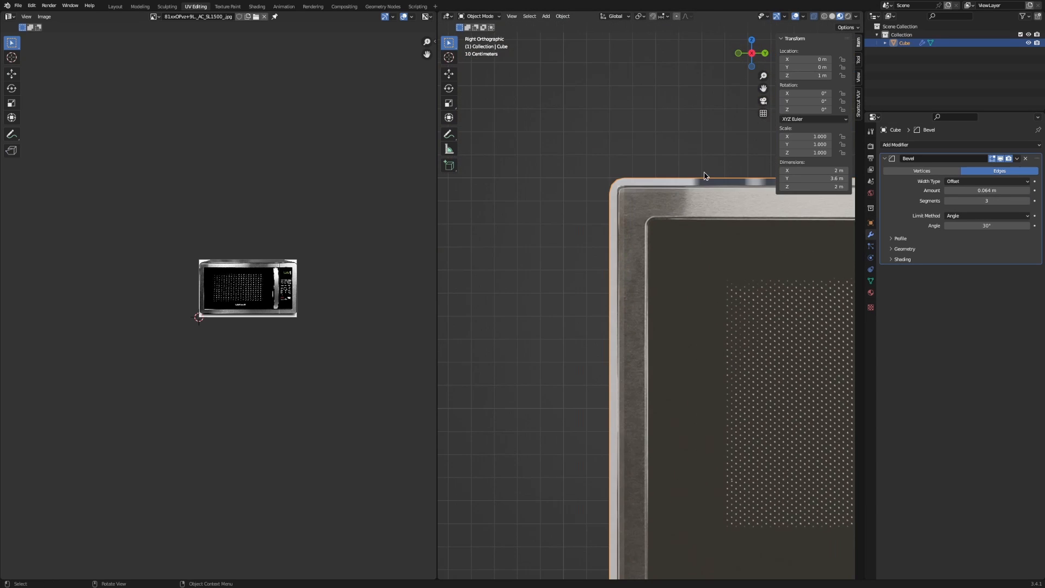
pyautogui.scroll(4, 642, 330)
pyautogui.moveTo(986, 190); pyautogui.dragTo(1008, 190)
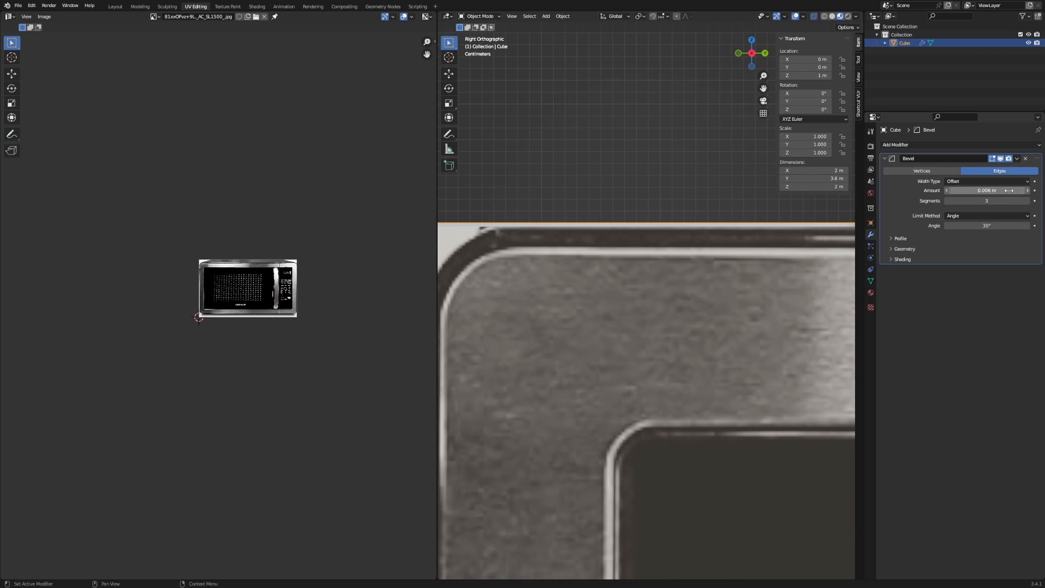
# Delete the Bevel modifier and return to Edit Mode in a perspective view of the box.
pyautogui.click(1025, 159)
pyautogui.press('Tab')
pyautogui.scroll(-8, 648, 248)
pyautogui.moveTo(648, 248); pyautogui.dragTo(654, 347, button='middle')
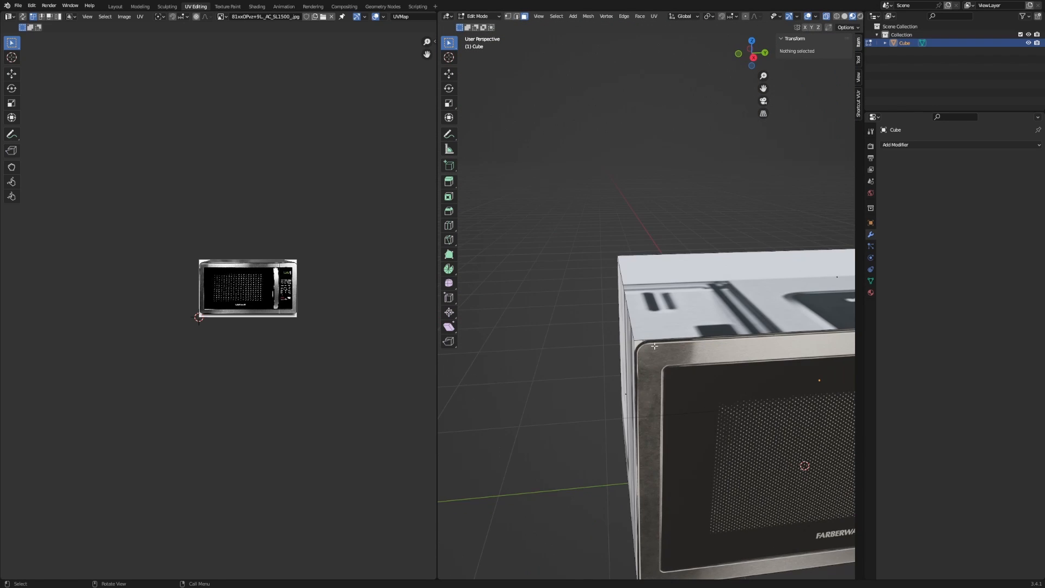
# Select the ring of the box's corner edges from the microwave's front.
pyautogui.keyDown('ctrl'); pyautogui.keyDown('alt'); pyautogui.click(628, 312); pyautogui.keyUp('alt'); pyautogui.keyUp('ctrl')
pyautogui.keyDown('shift'); pyautogui.moveTo(628, 313); pyautogui.dragTo(629, 289, button='middle'); pyautogui.keyUp('shift')
pyautogui.scroll(-5, 506, 280)
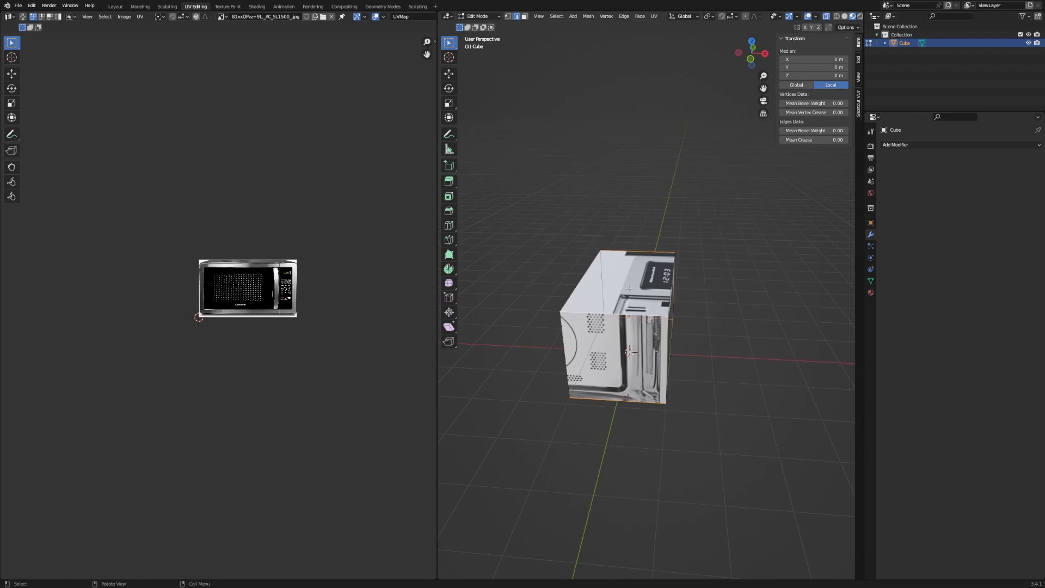
pyautogui.click(708, 455)
pyautogui.moveTo(707, 455); pyautogui.dragTo(560, 277, button='middle')
pyautogui.keyDown('ctrl'); pyautogui.keyDown('alt'); pyautogui.click(574, 277); pyautogui.keyUp('alt'); pyautogui.keyUp('ctrl')
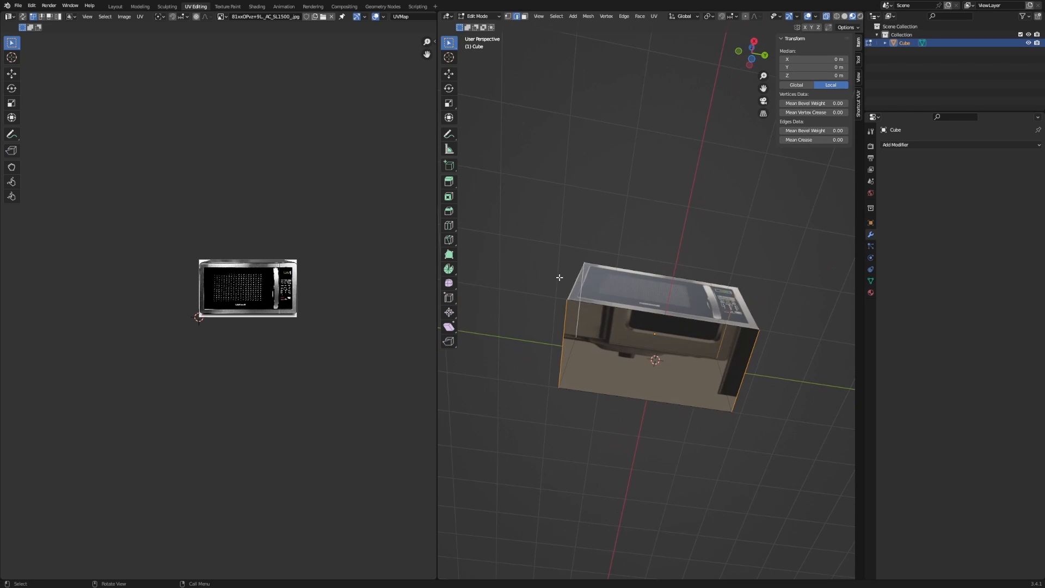
# Frame the top-left frame corner in Right view and start a Ctrl+B edge bevel.
pyautogui.moveTo(561, 325); pyautogui.dragTo(621, 420, button='middle')
pyautogui.scroll(3, 639, 367)
pyautogui.keyDown('shift'); pyautogui.moveTo(639, 367); pyautogui.dragTo(743, 285, button='middle'); pyautogui.keyUp('shift')
pyautogui.moveTo(742, 285); pyautogui.dragTo(722, 374, button='middle')
pyautogui.moveTo(643, 244); pyautogui.dragTo(620, 296, button='middle')
pyautogui.scroll(7, 795, 362)
pyautogui.scroll(6, 620, 297)
pyautogui.keyDown('shift'); pyautogui.moveTo(539, 261); pyautogui.dragTo(626, 274, button='middle'); pyautogui.keyUp('shift')
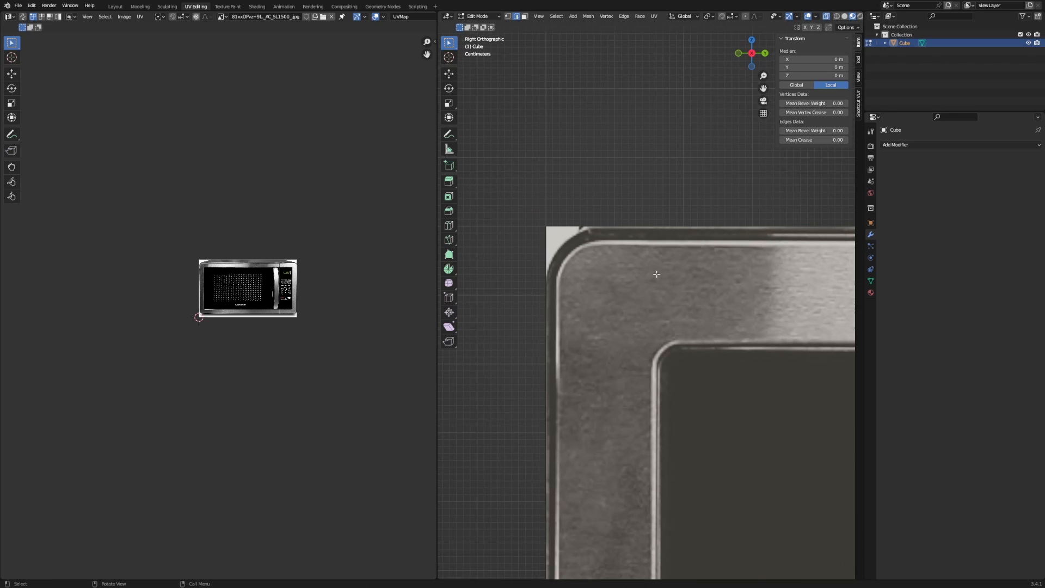
pyautogui.hotkey('ctrl', 'b')
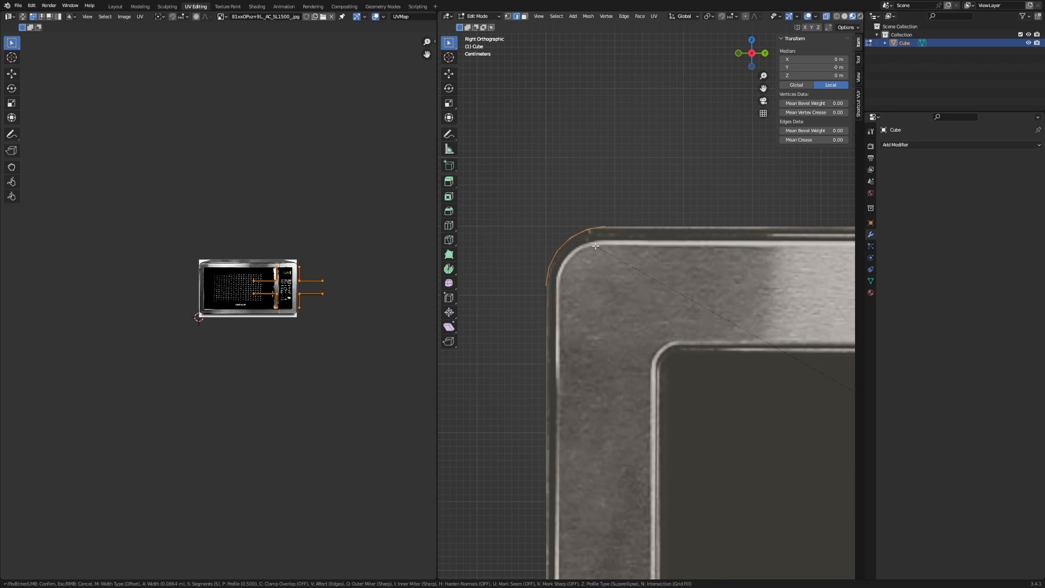
# Raise the corner bevel to 8 segments at about 0.08 m and confirm it.
pyautogui.scroll(4, 597, 245)
pyautogui.scroll(1, 598, 246)
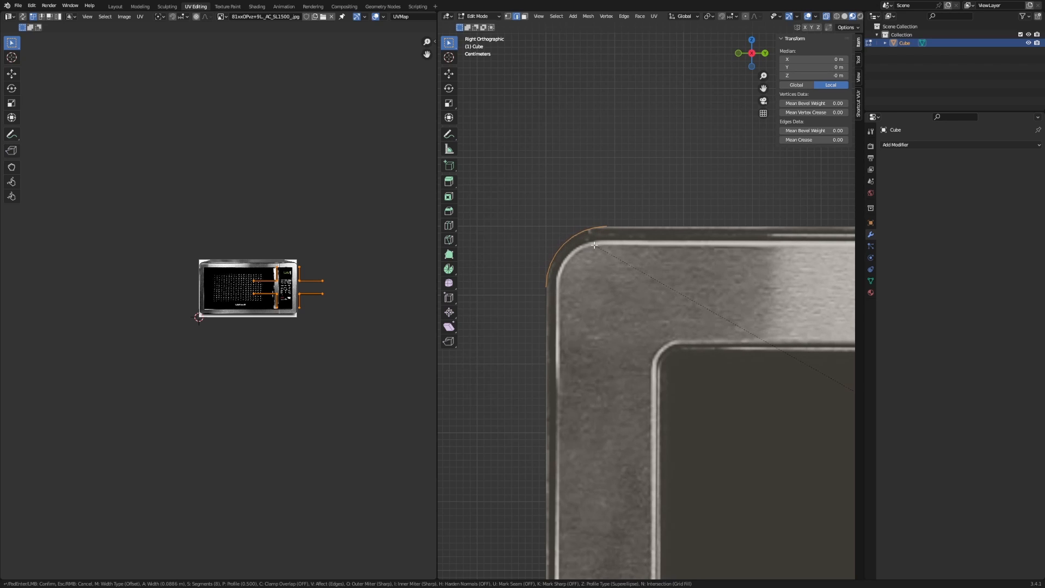
pyautogui.click(598, 246)
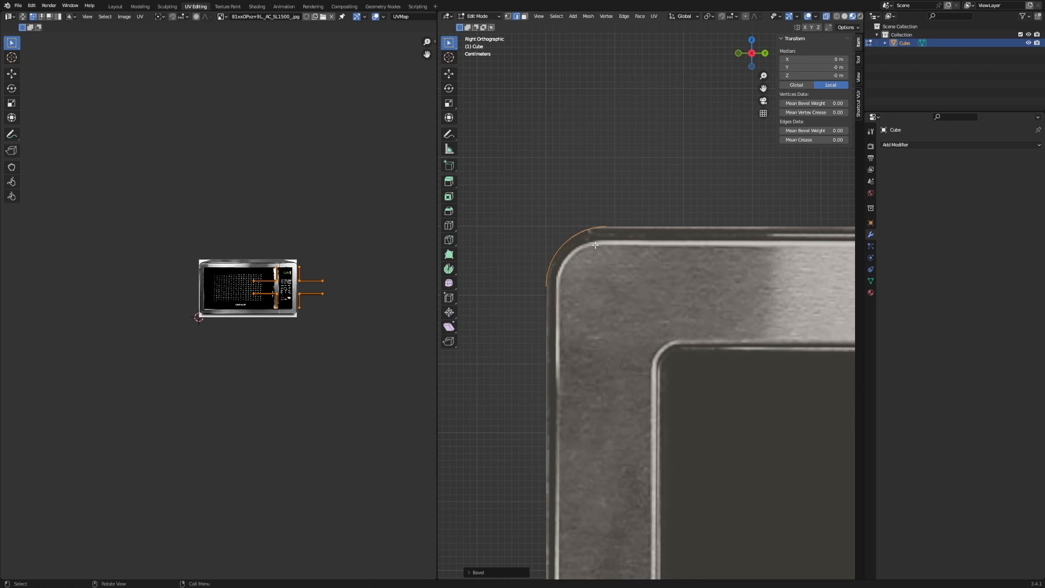
pyautogui.scroll(-5, 597, 246)
pyautogui.scroll(-6, 597, 246)
pyautogui.keyDown('shift'); pyautogui.moveTo(758, 345); pyautogui.dragTo(559, 289, button='middle'); pyautogui.keyUp('shift')
pyautogui.scroll(3, 561, 289)
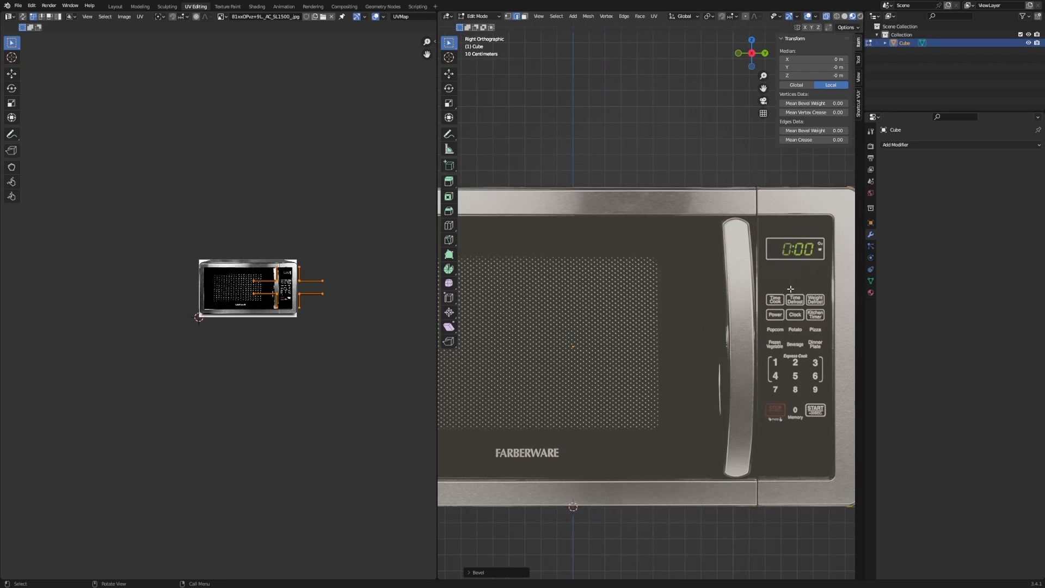
# Toggle between Object and Edit Mode to inspect the rounded box from several angles.
pyautogui.press('Tab')
pyautogui.scroll(-4, 712, 279)
pyautogui.click(758, 329)
pyautogui.moveTo(758, 329); pyautogui.dragTo(784, 353, button='middle')
pyautogui.press('Tab')
pyautogui.moveTo(704, 343); pyautogui.dragTo(626, 321, button='middle')
pyautogui.press('Tab')
pyautogui.press('Tab')
pyautogui.hotkey('ctrl', 'r')
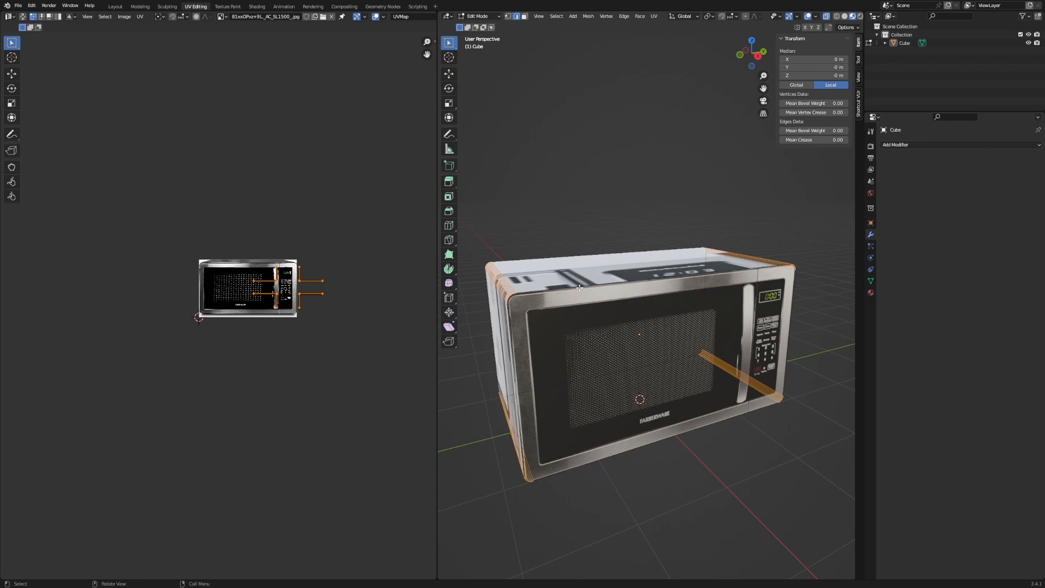
# Try a centred loop cut across the box, undo it, and turn off X-ray.
pyautogui.moveTo(603, 289); pyautogui.dragTo(619, 264, button='middle')
pyautogui.click(620, 264)
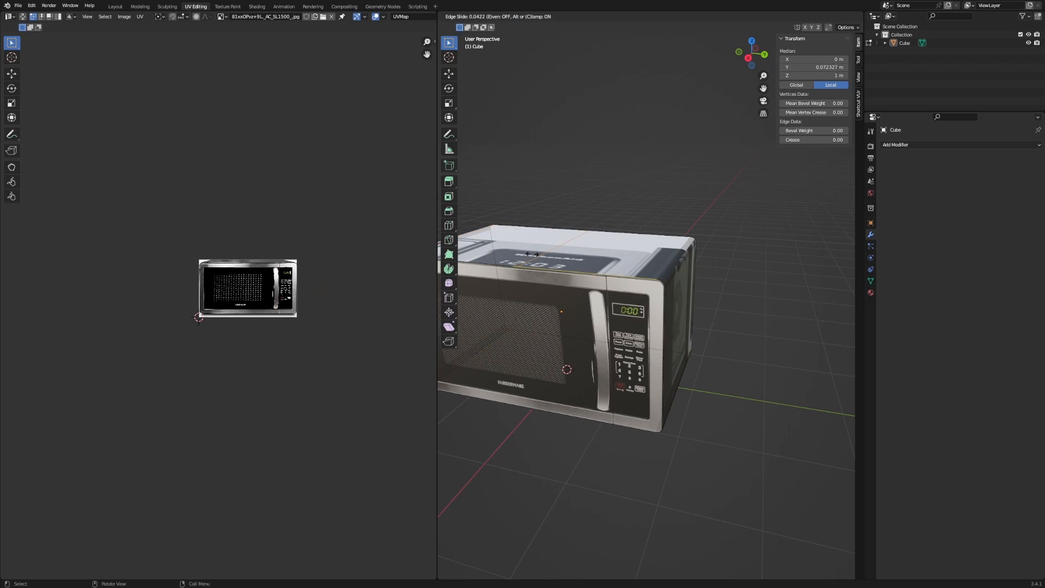
pyautogui.rightClick(525, 256)
pyautogui.moveTo(532, 275); pyautogui.dragTo(570, 368, button='middle')
pyautogui.hotkey('ctrl', 'z')
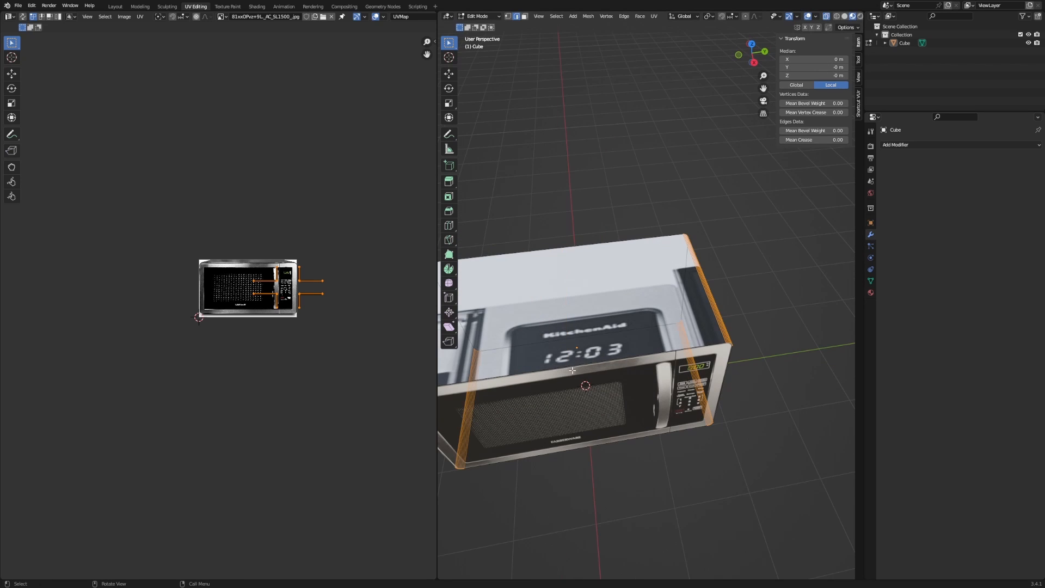
pyautogui.hotkey('alt', 'z')
# Switch the viewport to Solid shading and frame the box's top edge.
pyautogui.moveTo(767, 310); pyautogui.dragTo(751, 237, button='middle')
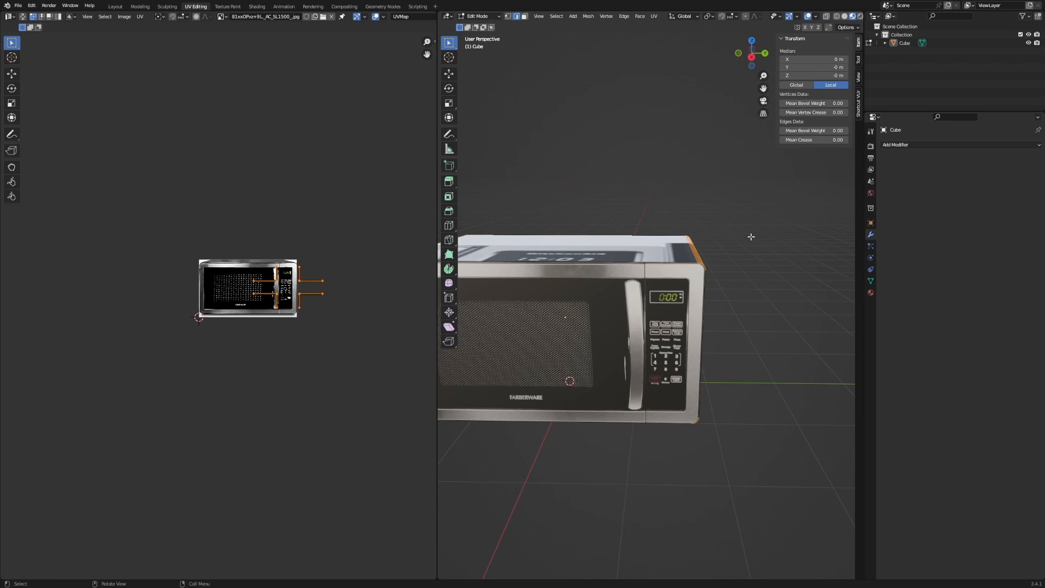
pyautogui.click(844, 17)
pyautogui.keyDown('shift'); pyautogui.moveTo(681, 179); pyautogui.dragTo(716, 158, button='middle'); pyautogui.keyUp('shift')
pyautogui.scroll(3, 708, 180)
pyautogui.moveTo(675, 234); pyautogui.dragTo(634, 287, button='middle')
# Add another loop cut around the box, then step back through the undo history.
pyautogui.hotkey('ctrl', 'r')
pyautogui.click(593, 302)
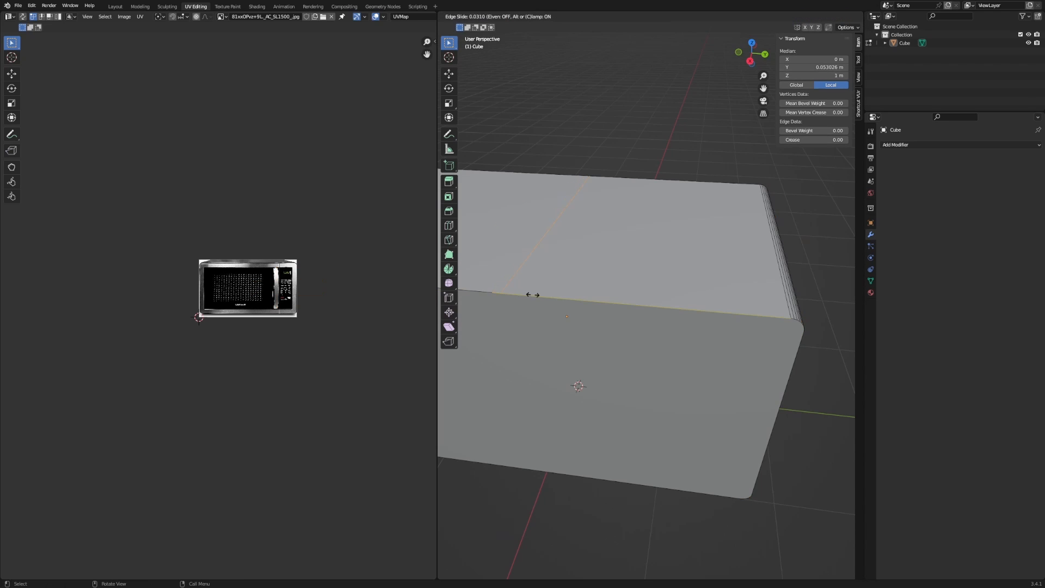
pyautogui.click(682, 314)
pyautogui.moveTo(688, 314); pyautogui.dragTo(677, 306, button='middle')
pyautogui.scroll(-5, 677, 306)
pyautogui.hotkey('ctrl', 'z')
pyautogui.hotkey('ctrl', 'shift', 'z')
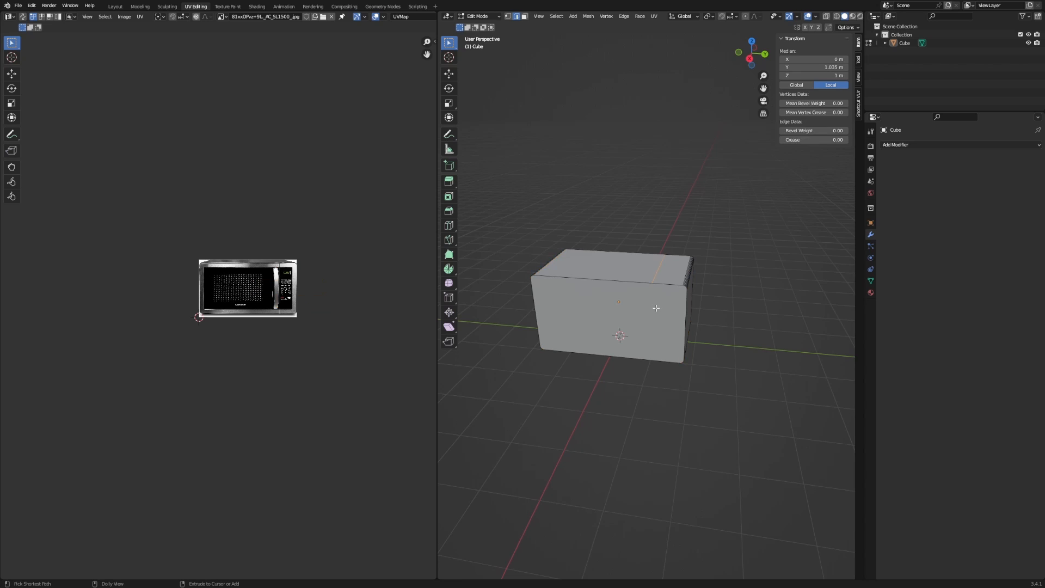
pyautogui.hotkey('ctrl', 'z')
pyautogui.hotkey('ctrl', 'z')
pyautogui.hotkey('ctrl', 'z')
pyautogui.hotkey('ctrl', 'z')
# Restore the corner-edge selection and add a centred loop cut around the box.
pyautogui.hotkey('ctrl', 'shift', 'z')
pyautogui.hotkey('ctrl', 'z')
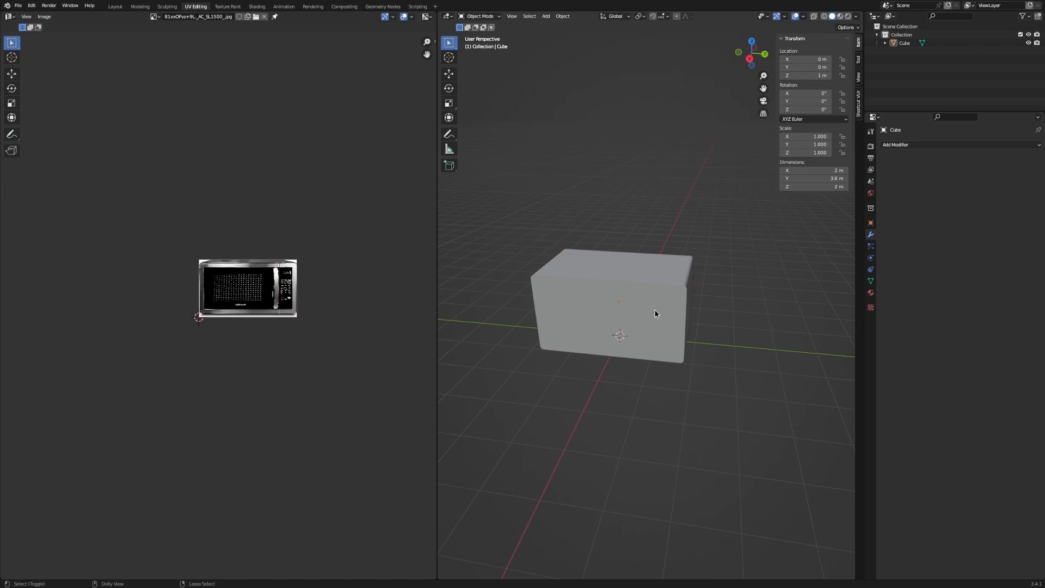
pyautogui.hotkey('ctrl', 'shift', 'z')
pyautogui.hotkey('ctrl', 'shift', 'z')
pyautogui.hotkey('ctrl', 'z')
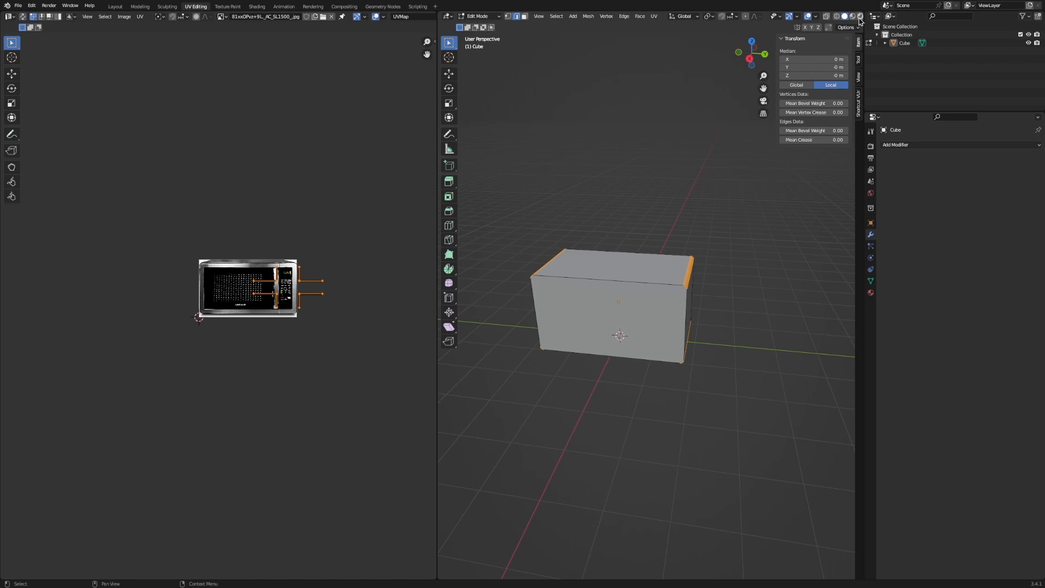
pyautogui.scroll(2, 567, 263)
pyautogui.hotkey('ctrl', 'r')
pyautogui.click(584, 263)
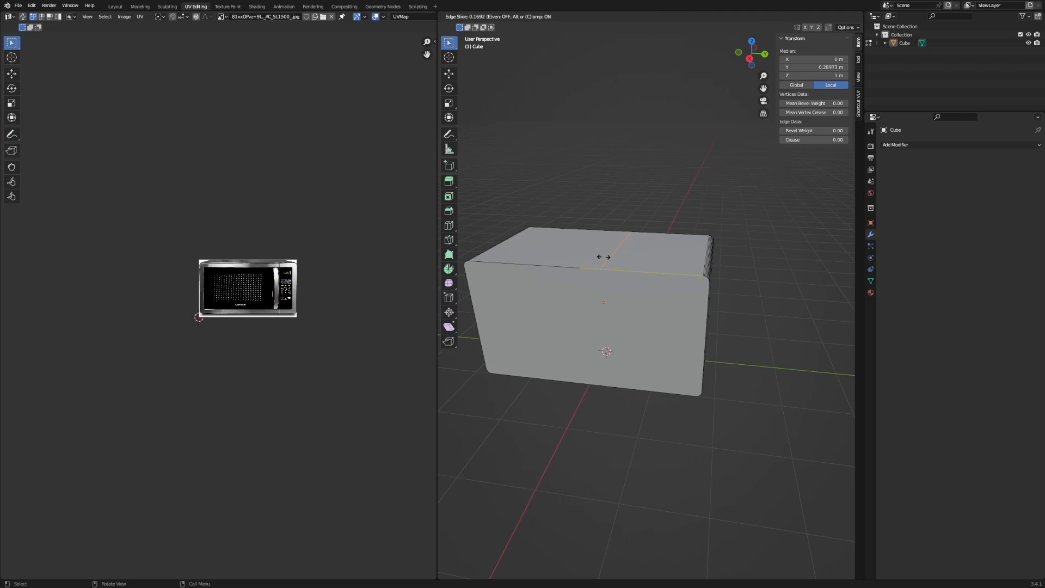
pyautogui.rightClick(626, 234)
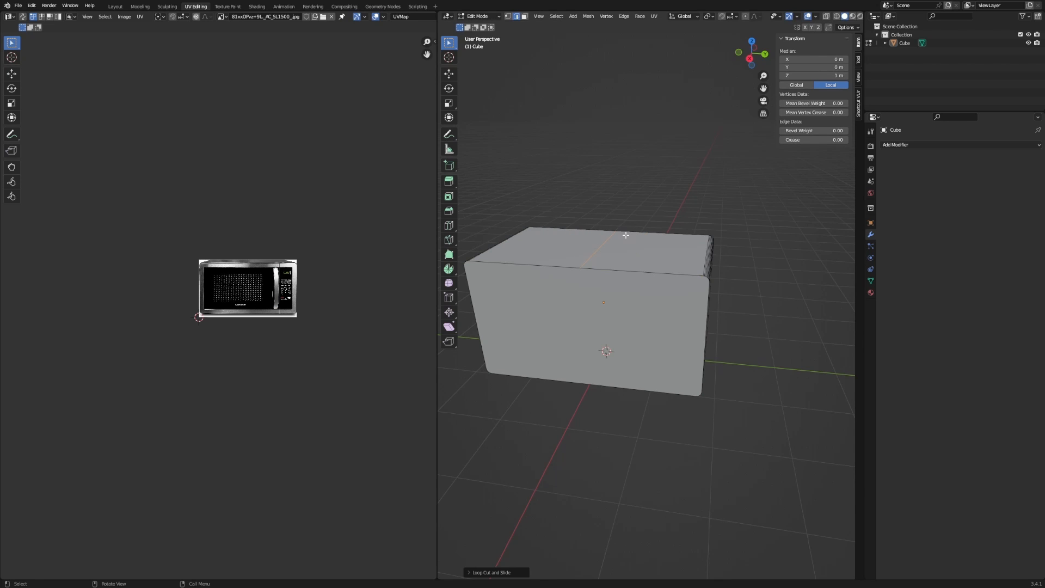
pyautogui.moveTo(582, 279); pyautogui.dragTo(555, 283, button='middle')
# Add a second centred loop cut, then select the bottom edge's middle vertex in vertex mode.
pyautogui.hotkey('ctrl', 'r')
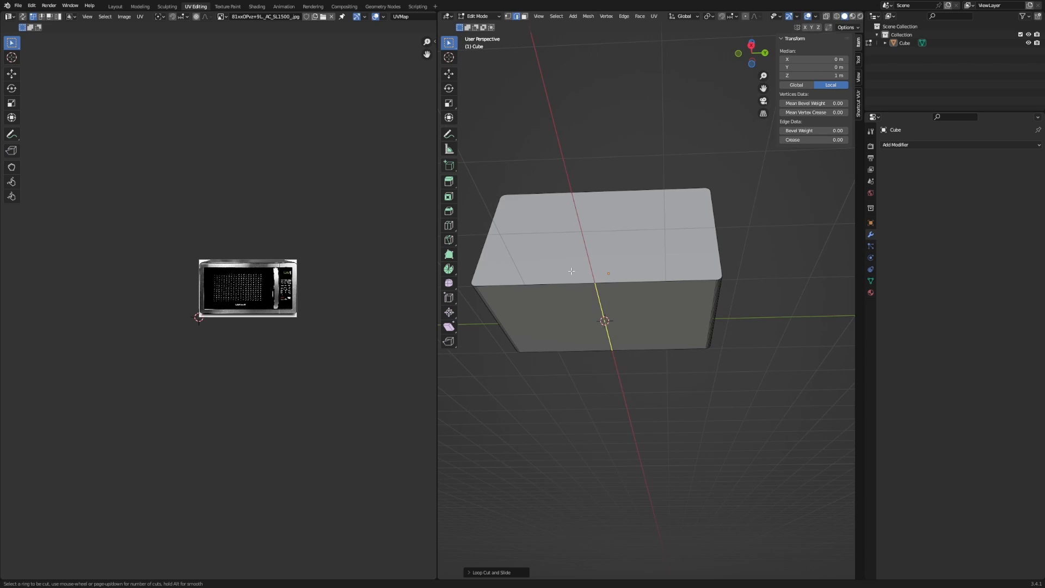
pyautogui.click(559, 288)
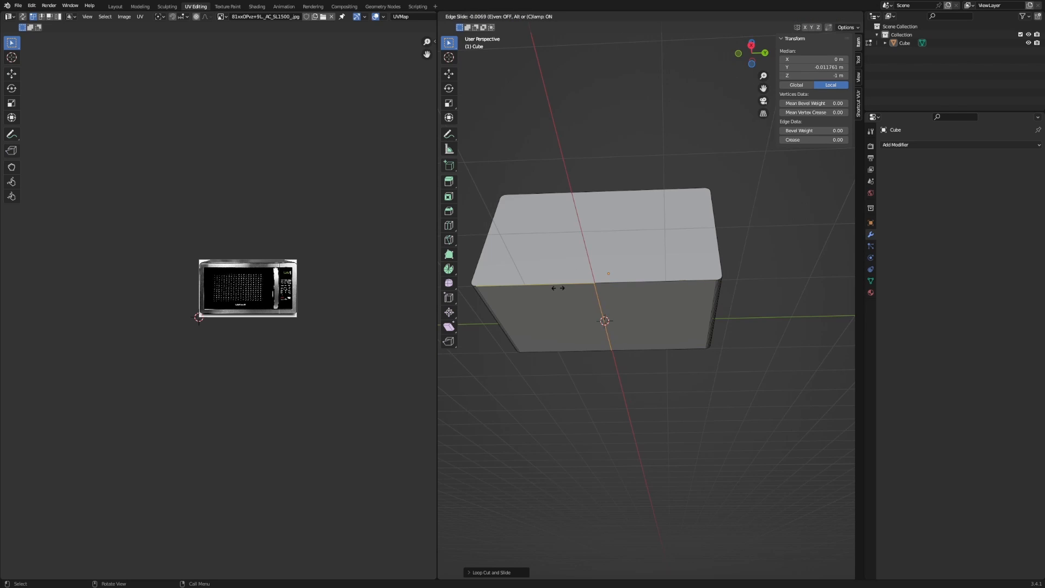
pyautogui.rightClick(520, 297)
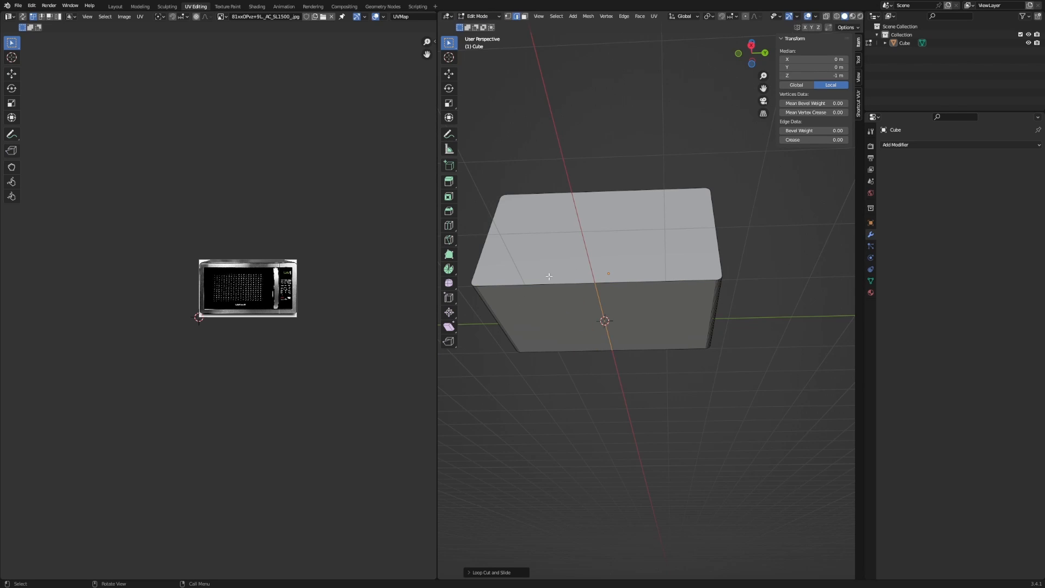
pyautogui.press('1')
pyautogui.click(598, 282)
pyautogui.moveTo(611, 283)
pyautogui.mouseDown(button='middle')
pyautogui.moveTo(575, 335)
pyautogui.moveTo(596, 296)
pyautogui.mouseUp(button='middle')
pyautogui.press('g')
pyautogui.rightClick(565, 346)
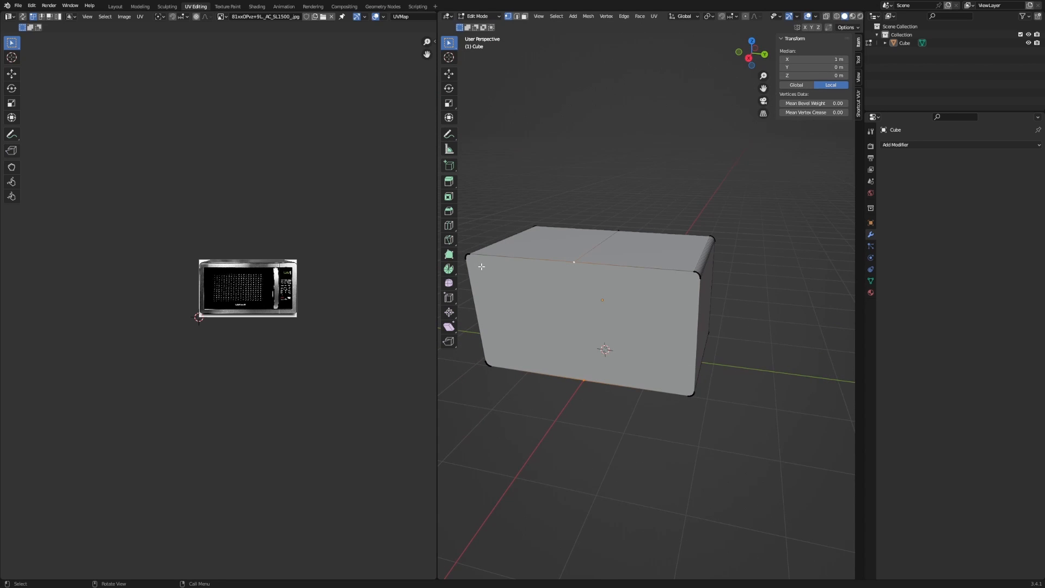
# Join the first pair of middle vertices with an edge, then select the front face's right half.
pyautogui.press('j')
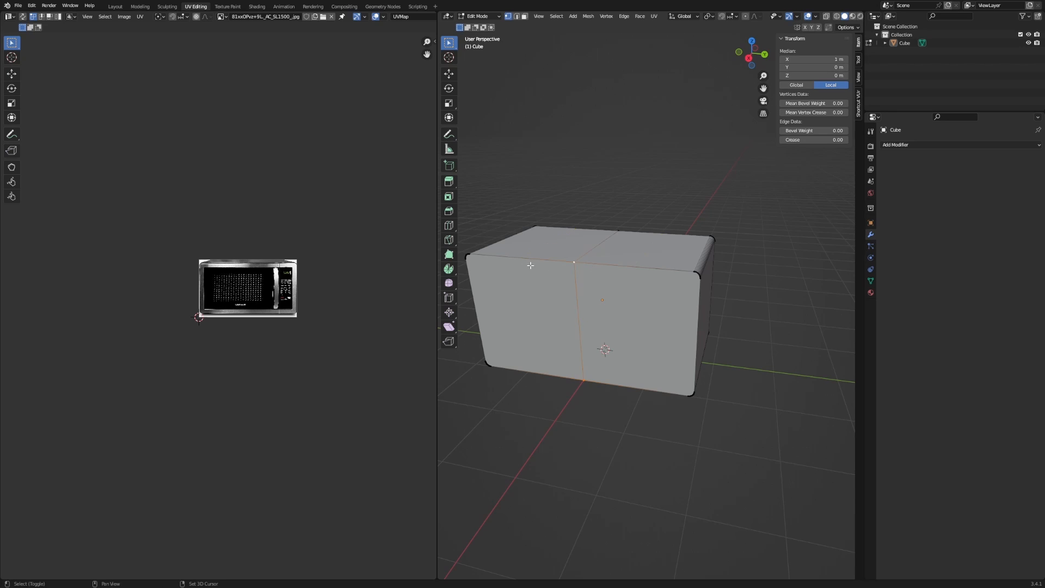
pyautogui.press('3')
pyautogui.click(620, 300)
pyautogui.scroll(10, 616, 302)
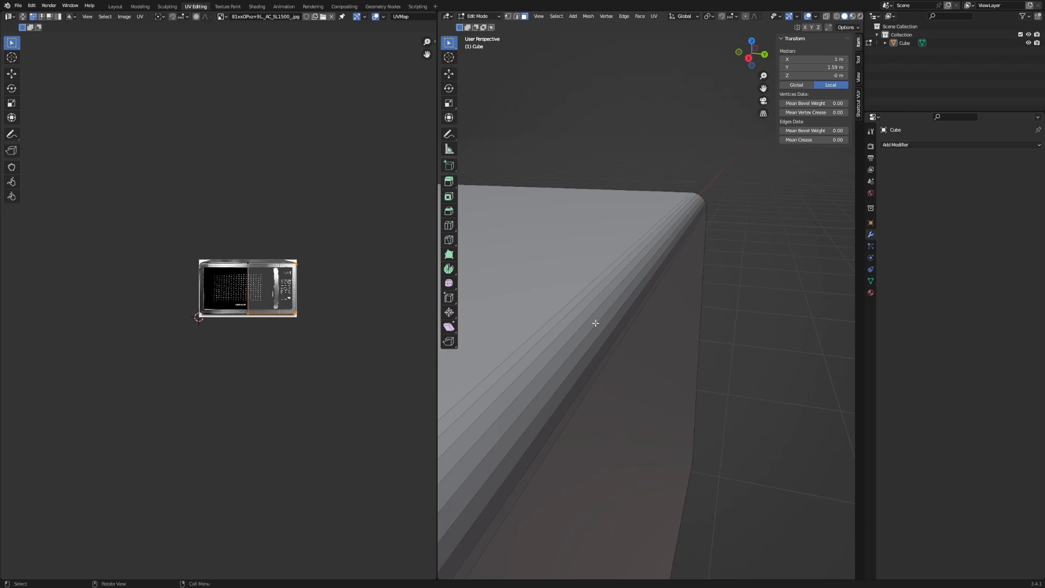
pyautogui.scroll(-4, 614, 303)
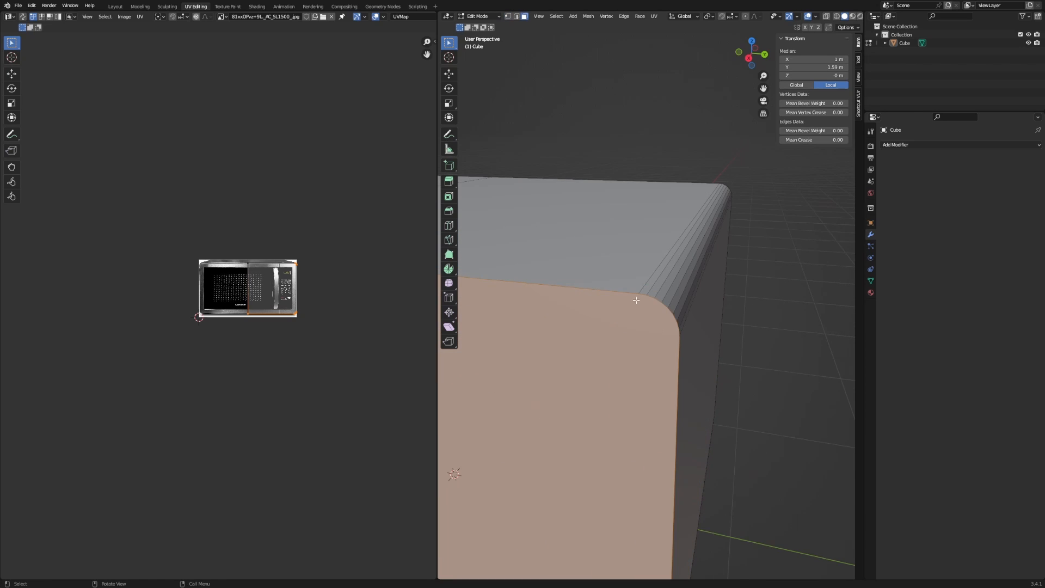
pyautogui.scroll(-5, 637, 301)
pyautogui.keyDown('shift'); pyautogui.moveTo(630, 303); pyautogui.dragTo(597, 278, button='middle'); pyautogui.keyUp('shift')
pyautogui.scroll(4, 717, 277)
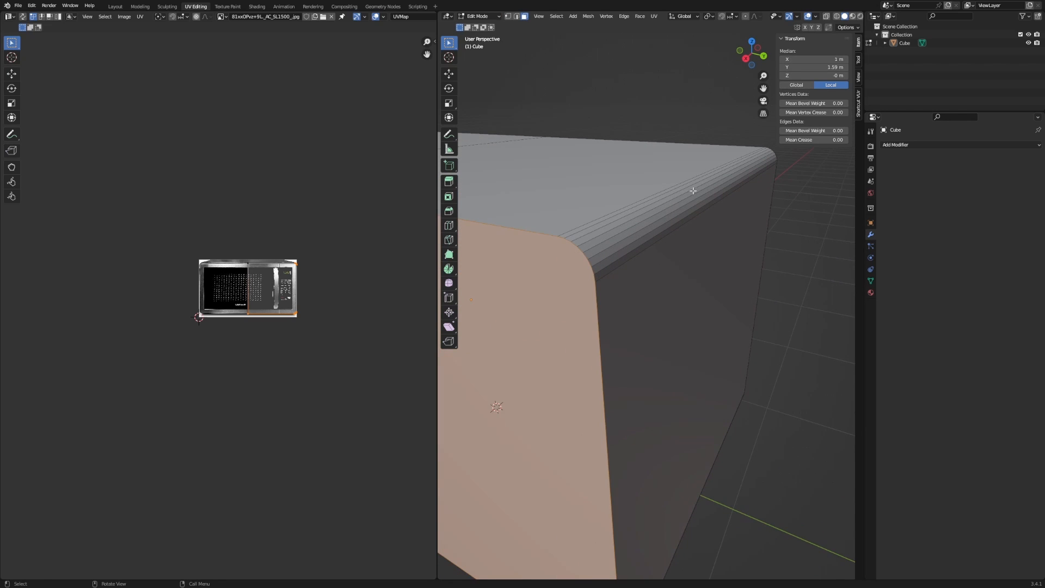
pyautogui.scroll(-4, 653, 242)
pyautogui.moveTo(653, 241); pyautogui.dragTo(675, 225, button='middle')
pyautogui.scroll(4, 675, 224)
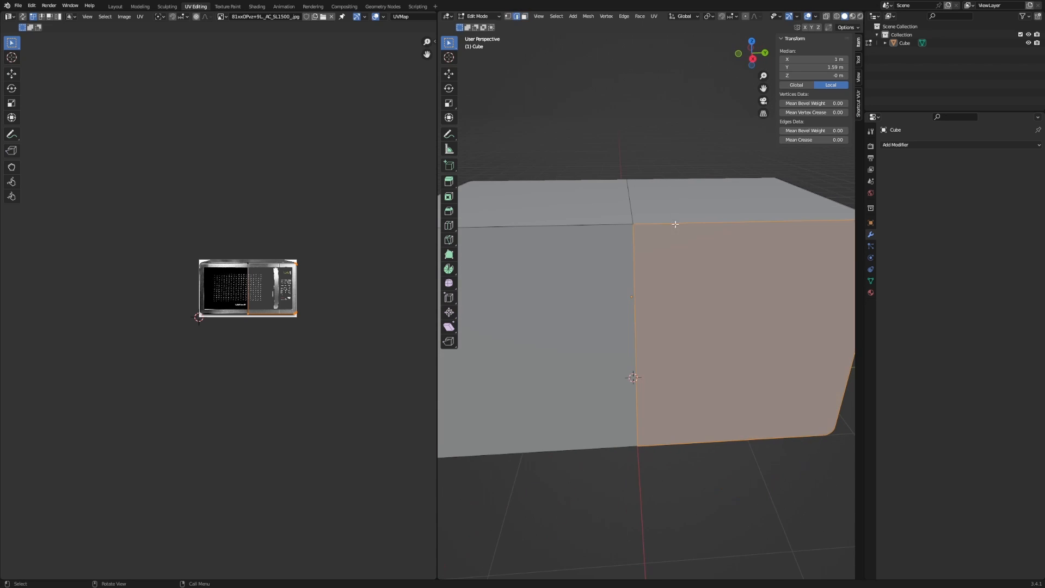
# Connect the opposite face's top and bottom middle vertices with a new vertical edge.
pyautogui.keyDown('alt'); pyautogui.click(629, 200); pyautogui.keyUp('alt')
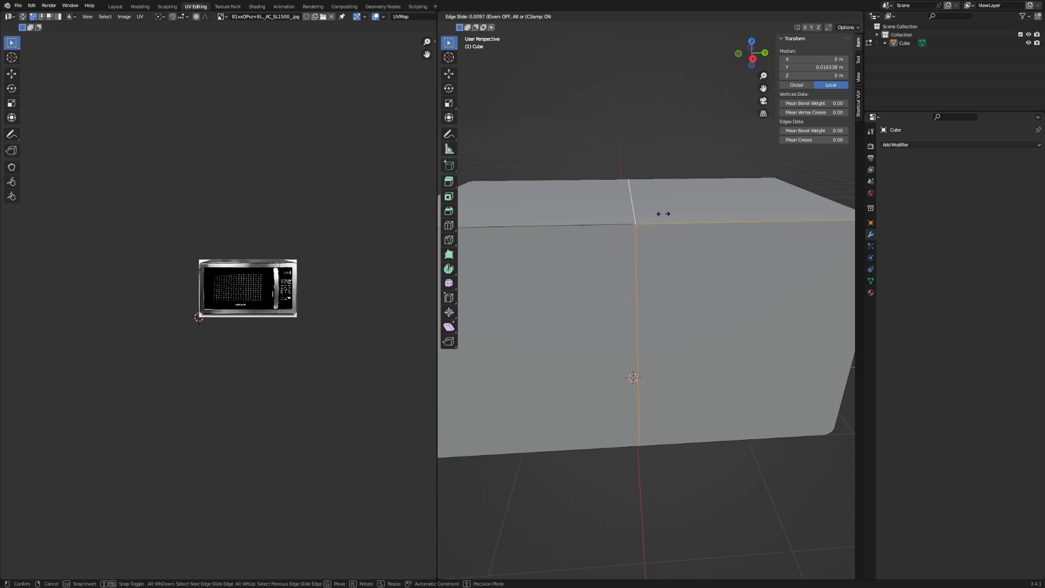
pyautogui.moveTo(663, 213); pyautogui.dragTo(798, 229, button='middle')
pyautogui.press('1')
pyautogui.click(622, 217)
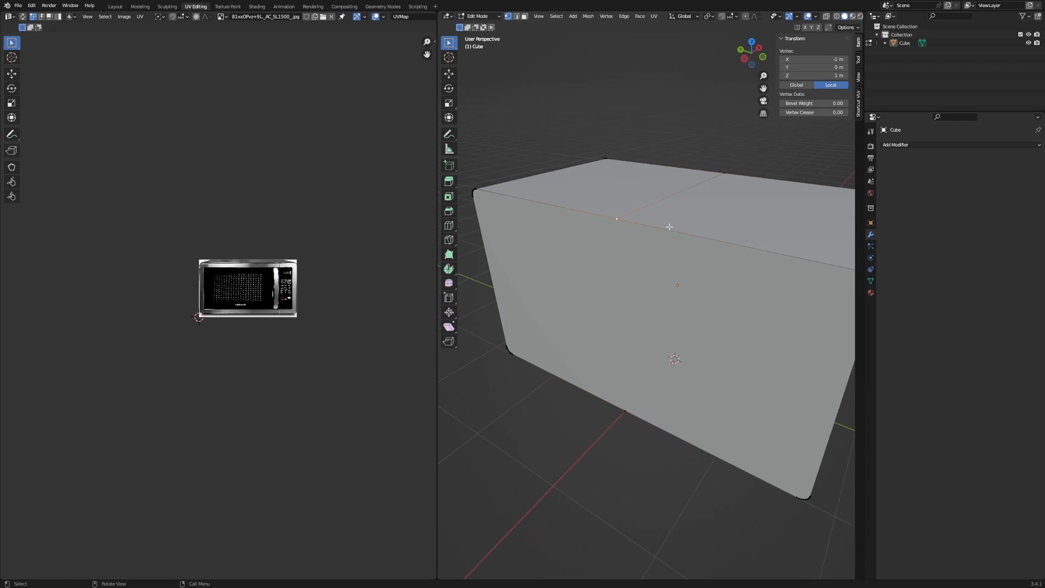
pyautogui.moveTo(670, 226); pyautogui.dragTo(692, 178, button='middle')
pyautogui.keyDown('shift'); pyautogui.click(634, 363); pyautogui.keyUp('shift')
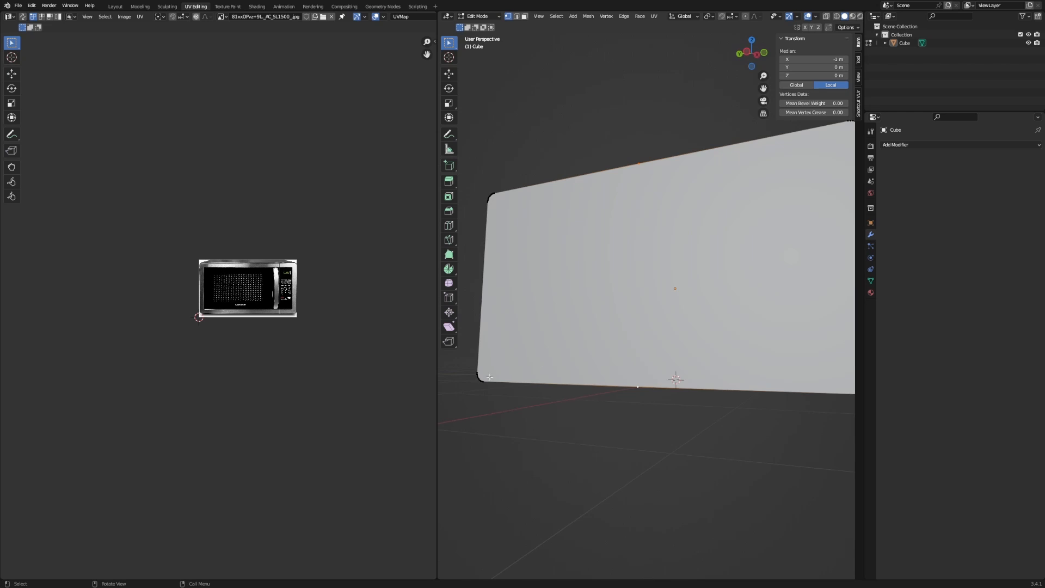
pyautogui.moveTo(655, 301); pyautogui.dragTo(625, 257, button='middle')
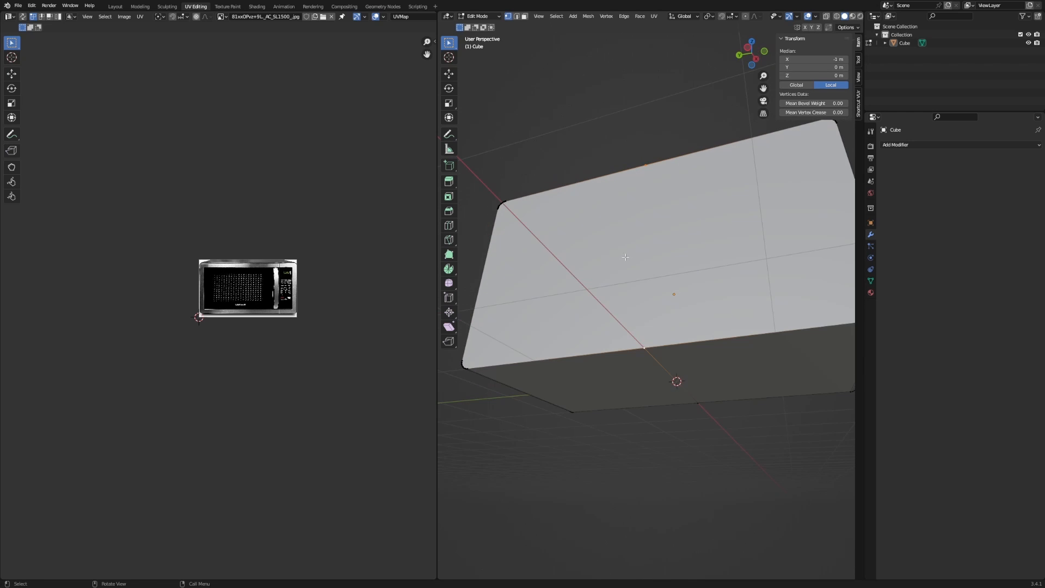
pyautogui.press('j')
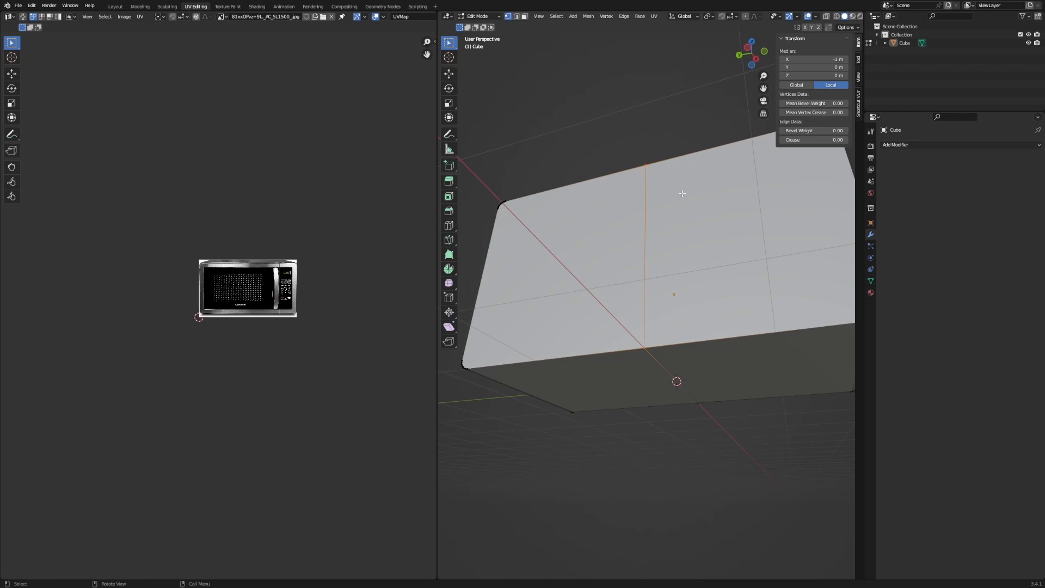
pyautogui.moveTo(681, 194); pyautogui.dragTo(560, 256, button='middle')
pyautogui.scroll(-6, 649, 285)
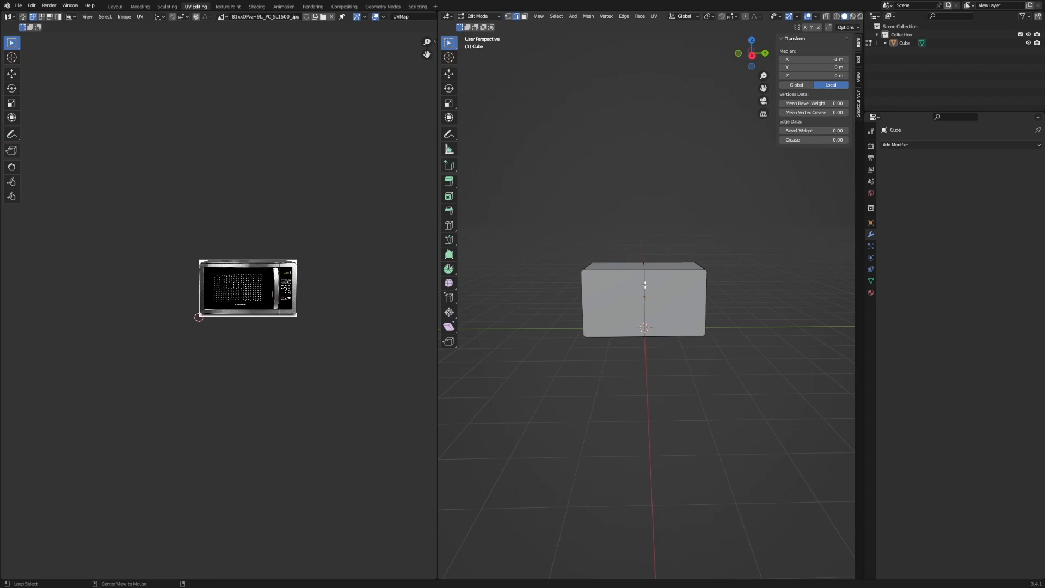
pyautogui.moveTo(646, 283); pyautogui.dragTo(643, 254, button='middle')
# Switch to Material Preview shading so the microwave texture shows, viewed from the front.
pyautogui.click(860, 16)
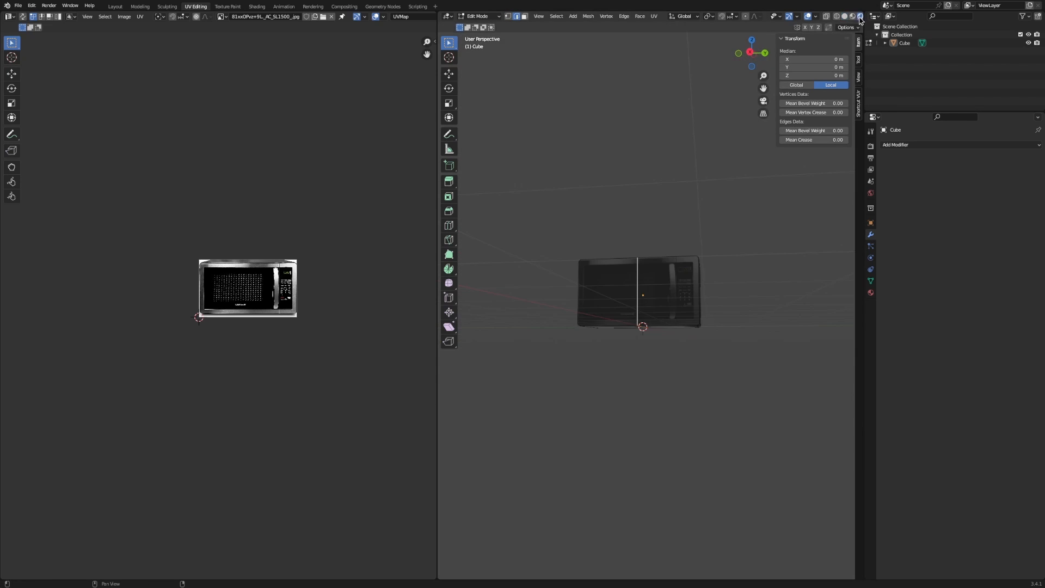
pyautogui.press('KP_3')
pyautogui.scroll(4, 716, 265)
pyautogui.click(853, 16)
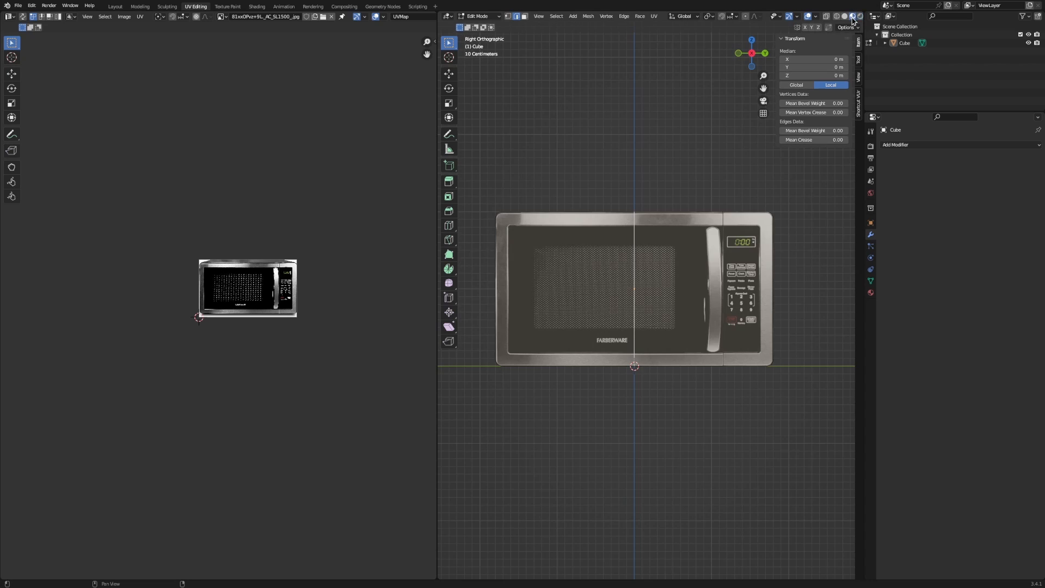
pyautogui.keyDown('shift'); pyautogui.moveTo(650, 231); pyautogui.dragTo(567, 231, button='middle'); pyautogui.keyUp('shift')
pyautogui.scroll(3, 567, 232)
pyautogui.scroll(-1, 565, 235)
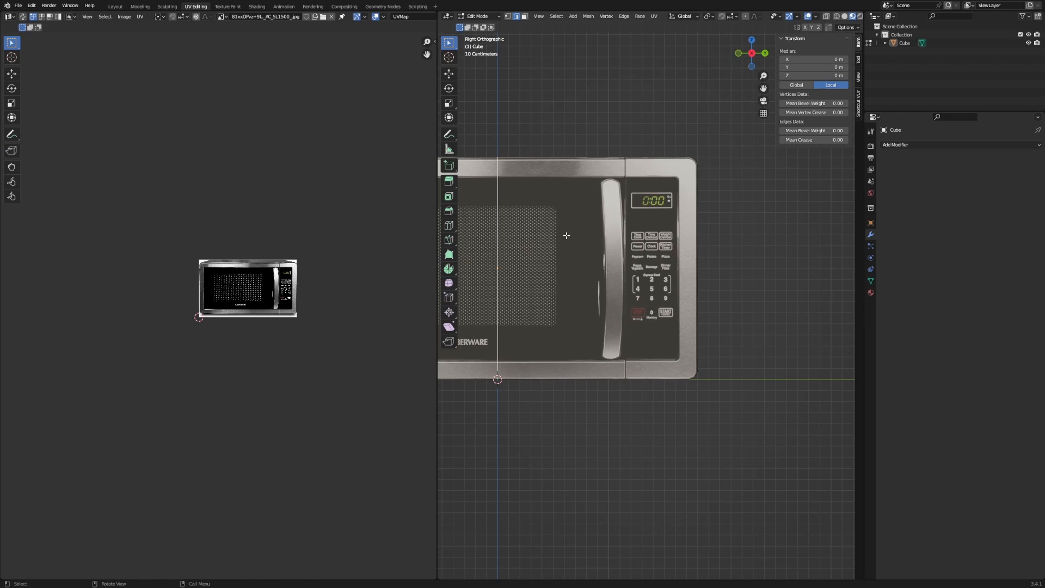
# Edge-slide the vertical loop to the door/control panel border, keeping Correct UVs on.
pyautogui.press('g')
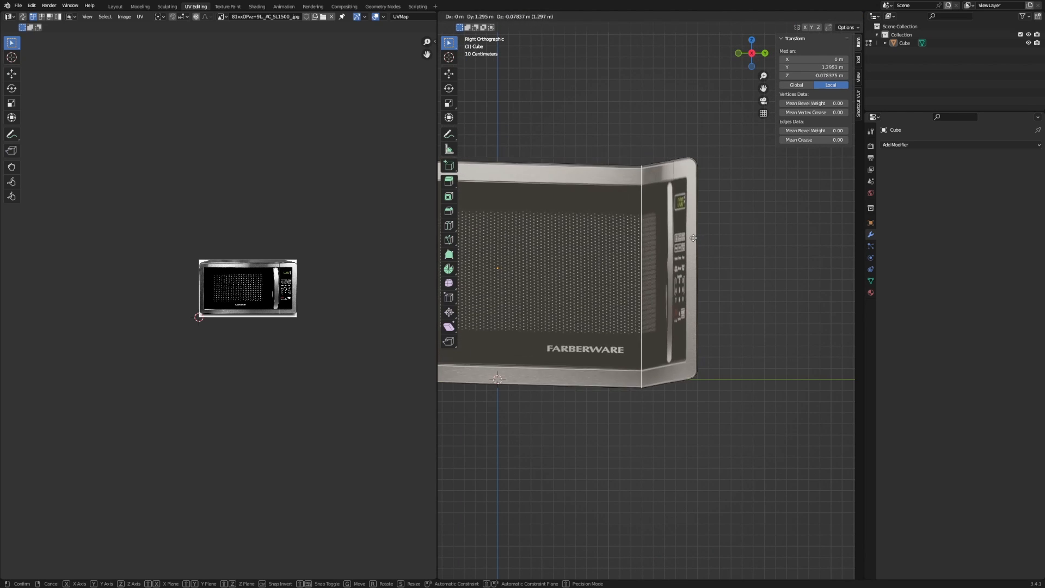
pyautogui.press('Escape')
pyautogui.press('g')
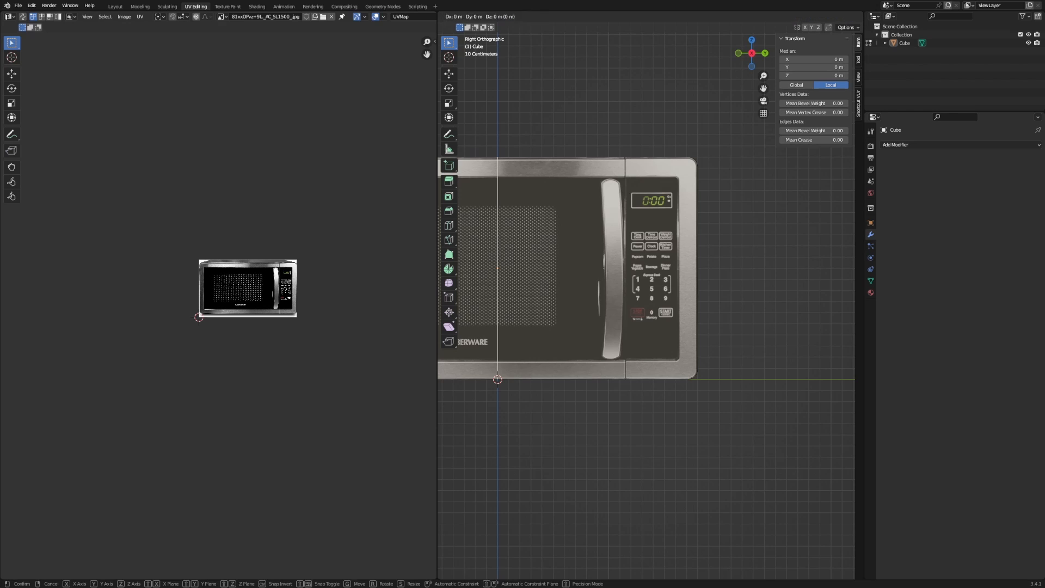
pyautogui.press('Escape')
pyautogui.moveTo(625, 248); pyautogui.dragTo(680, 261, button='middle')
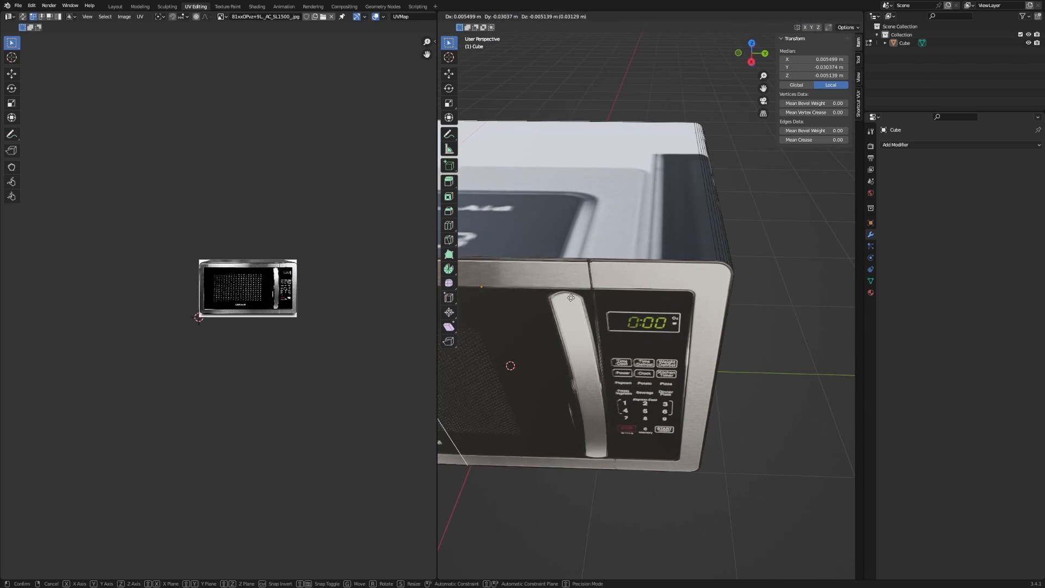
pyautogui.press('g')
pyautogui.press('g')
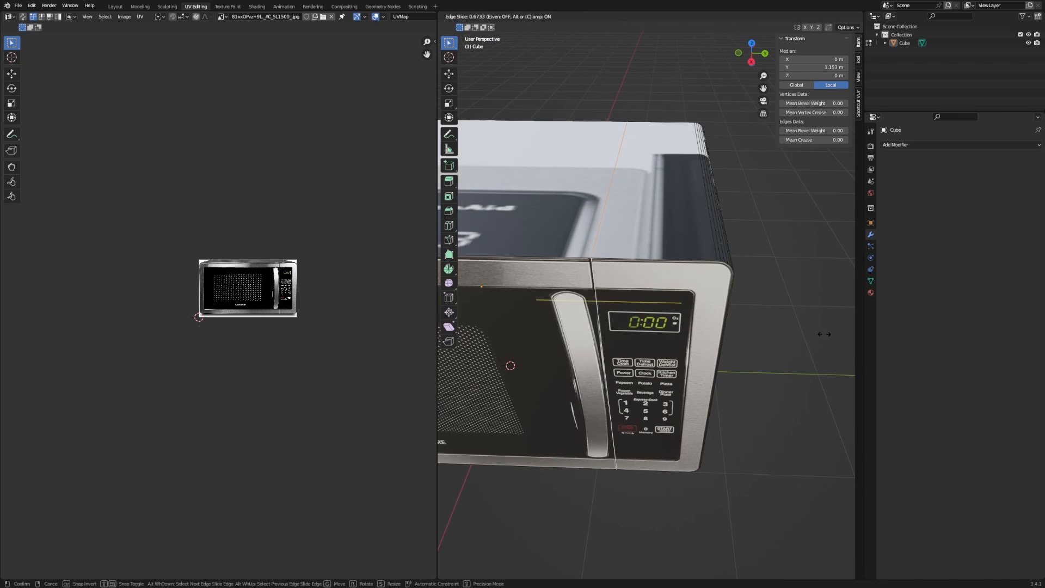
pyautogui.click(821, 334)
pyautogui.click(491, 573)
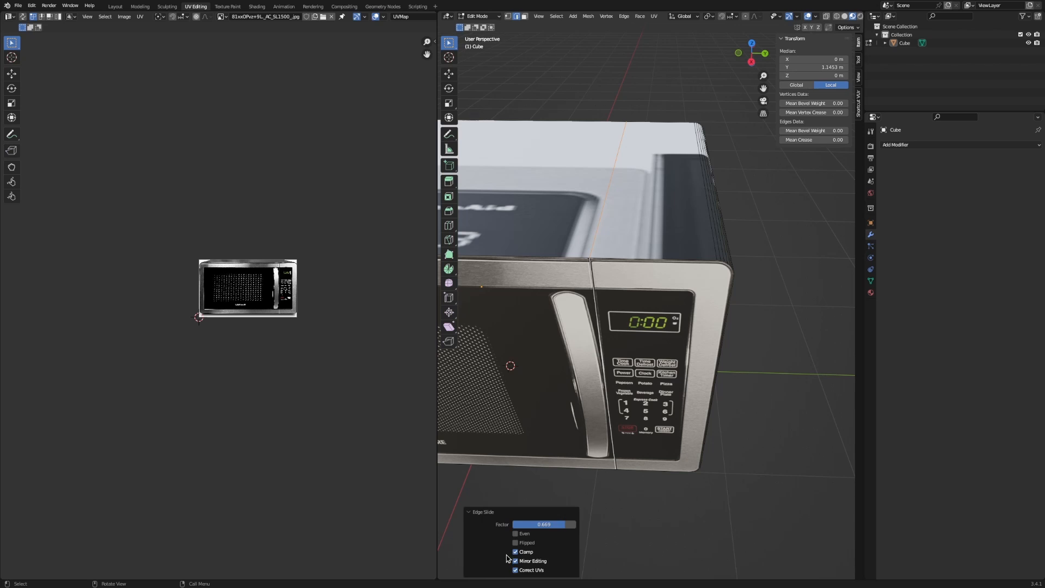
pyautogui.click(515, 570)
pyautogui.click(516, 570)
# Undo a vertex move that folded the mesh, and widen the 3D view over the UV editor.
pyautogui.keyDown('shift'); pyautogui.moveTo(634, 398); pyautogui.dragTo(702, 410, button='middle'); pyautogui.keyUp('shift')
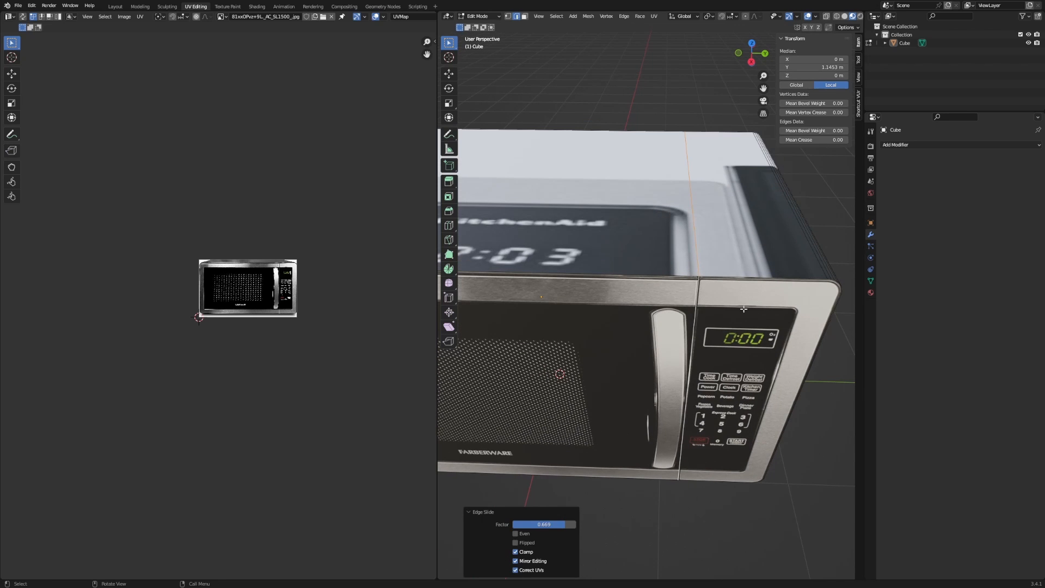
pyautogui.keyDown('alt'); pyautogui.moveTo(743, 308); pyautogui.dragTo(719, 281, button='middle'); pyautogui.keyUp('alt')
pyautogui.press('g')
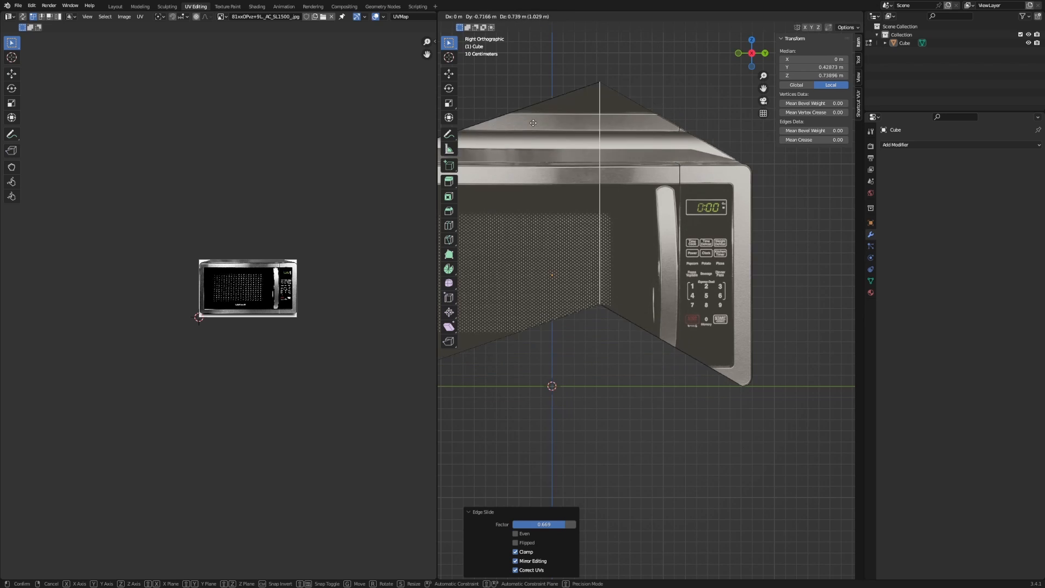
pyautogui.click(488, 278)
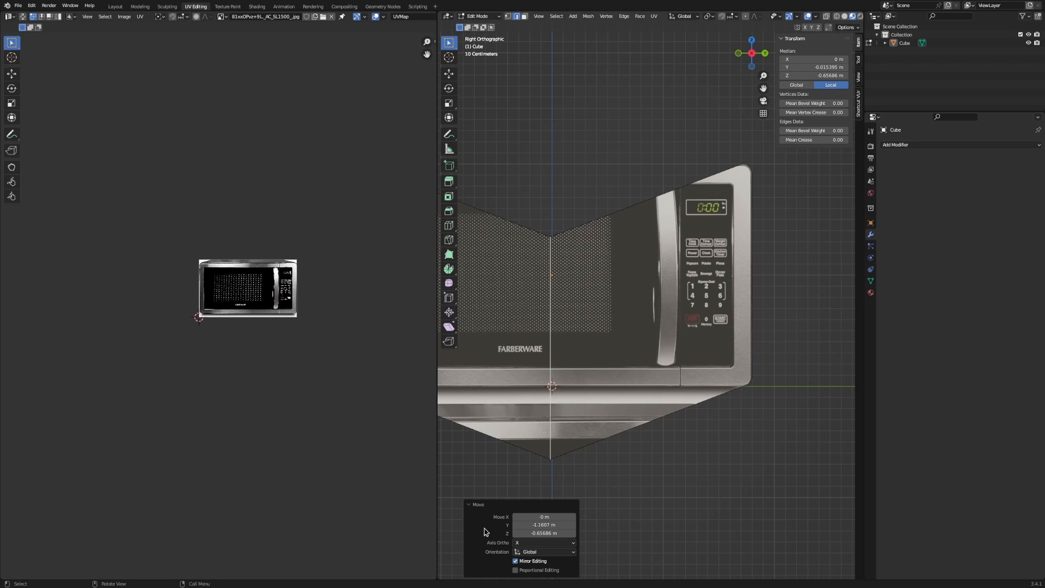
pyautogui.hotkey('ctrl', 'z')
pyautogui.scroll(2, 567, 305)
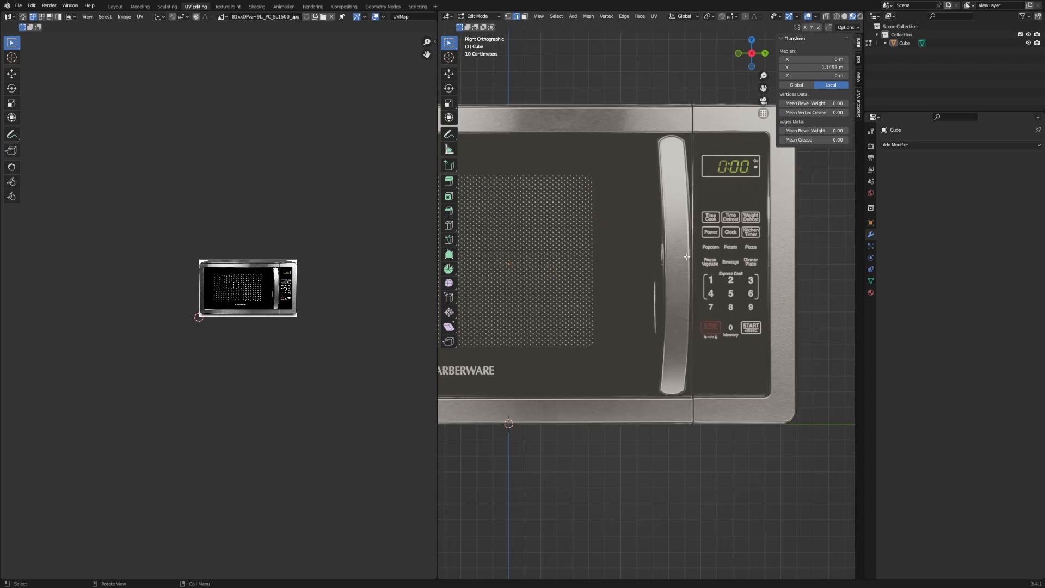
pyautogui.moveTo(511, 422); pyautogui.dragTo(683, 288, button='middle')
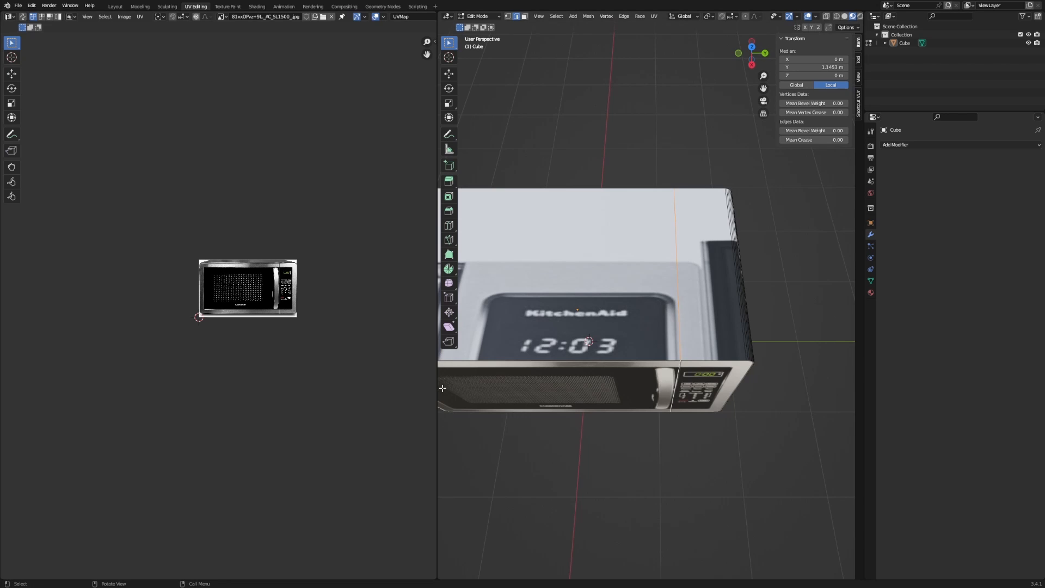
pyautogui.moveTo(437, 384); pyautogui.dragTo(227, 376)
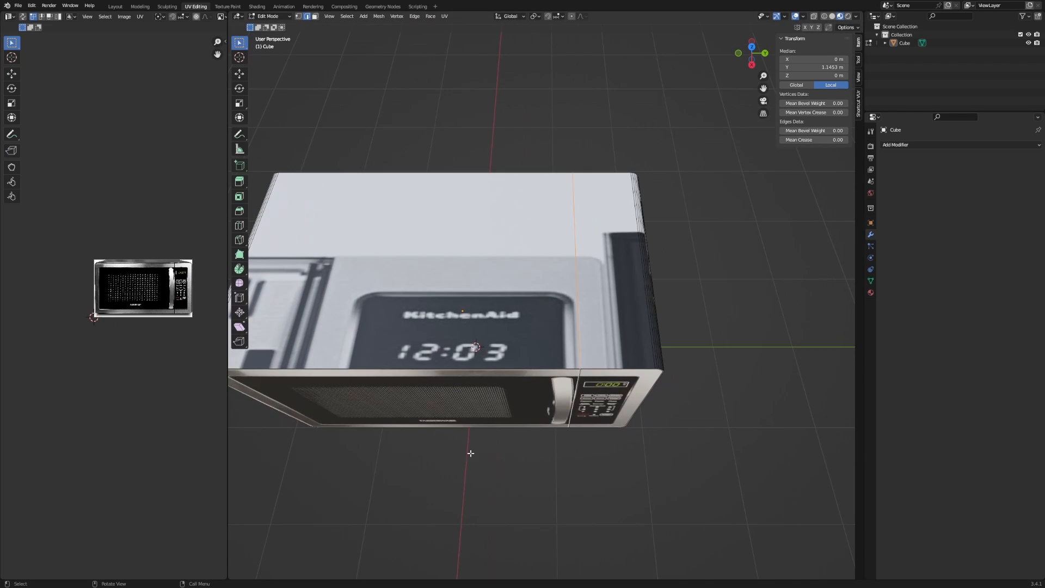
# Nudge the edge at the door border slightly with an edge slide.
pyautogui.moveTo(469, 443); pyautogui.dragTo(563, 400, button='middle')
pyautogui.scroll(1, 563, 400)
pyautogui.keyDown('shift'); pyautogui.moveTo(563, 400); pyautogui.dragTo(514, 413, button='middle'); pyautogui.keyUp('shift')
pyautogui.scroll(10, 473, 322)
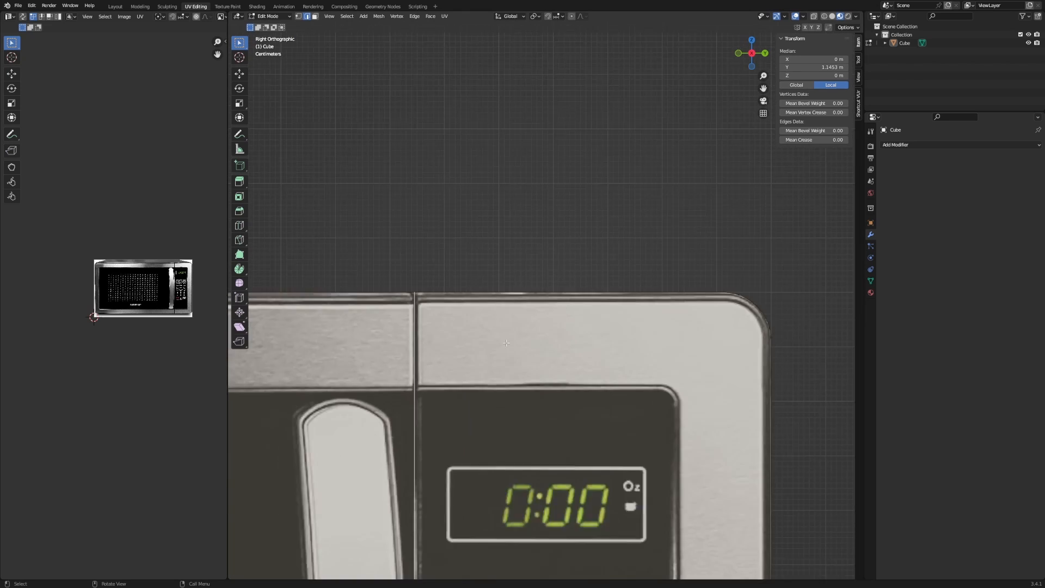
pyautogui.press('g')
pyautogui.press('g')
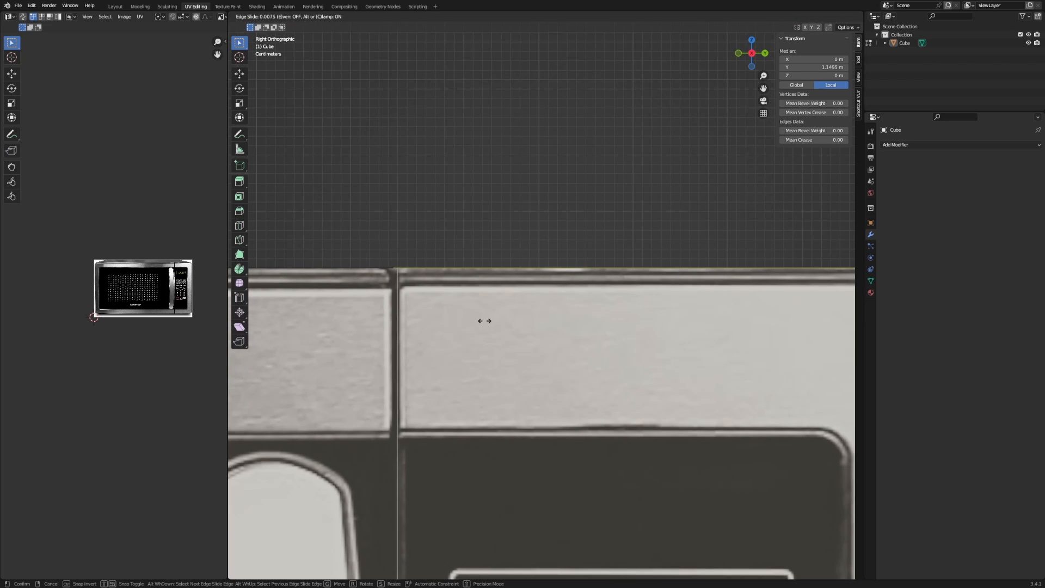
pyautogui.click(483, 322)
pyautogui.scroll(-5, 472, 338)
pyautogui.scroll(-8, 472, 338)
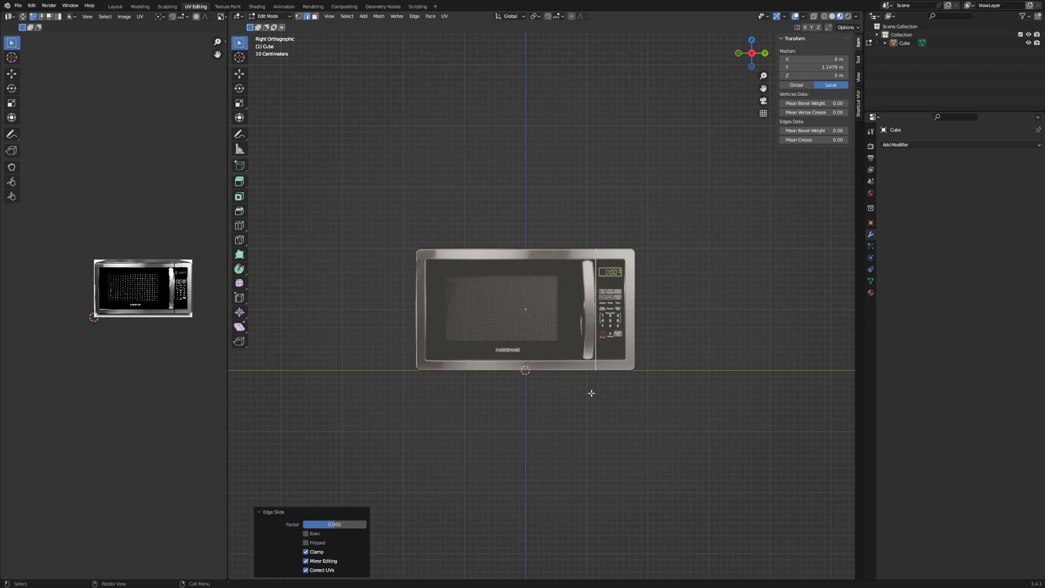
# Bevel the vertical loop beside the control panel into 2 segments.
pyautogui.press('a')
pyautogui.scroll(4, 571, 299)
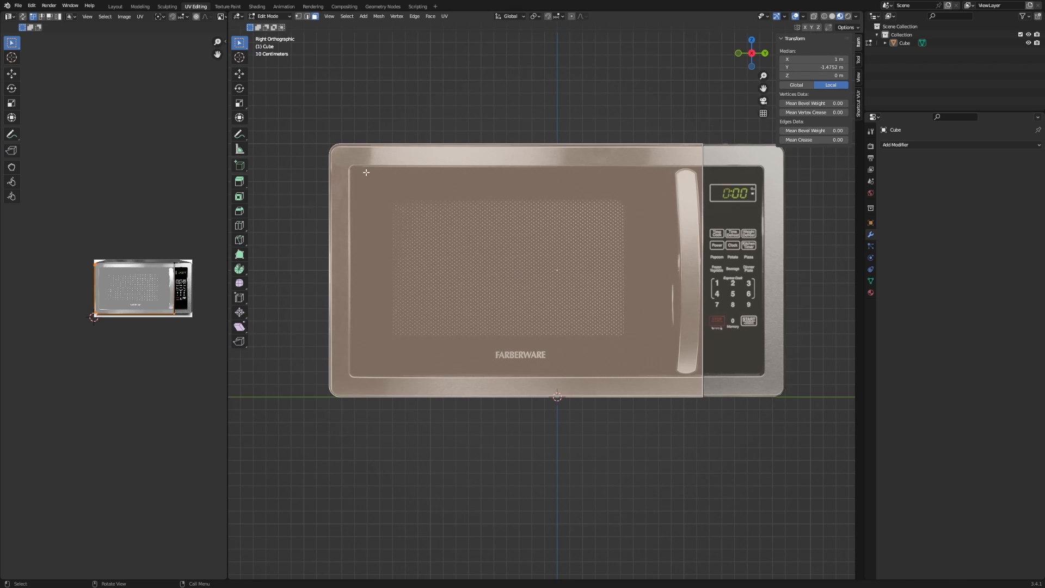
pyautogui.moveTo(335, 186); pyautogui.dragTo(338, 198, button='middle')
pyautogui.scroll(-3, 425, 220)
pyautogui.moveTo(424, 219); pyautogui.dragTo(432, 240, button='middle')
pyautogui.press('2')
pyautogui.keyDown('alt'); pyautogui.click(700, 253); pyautogui.keyUp('alt')
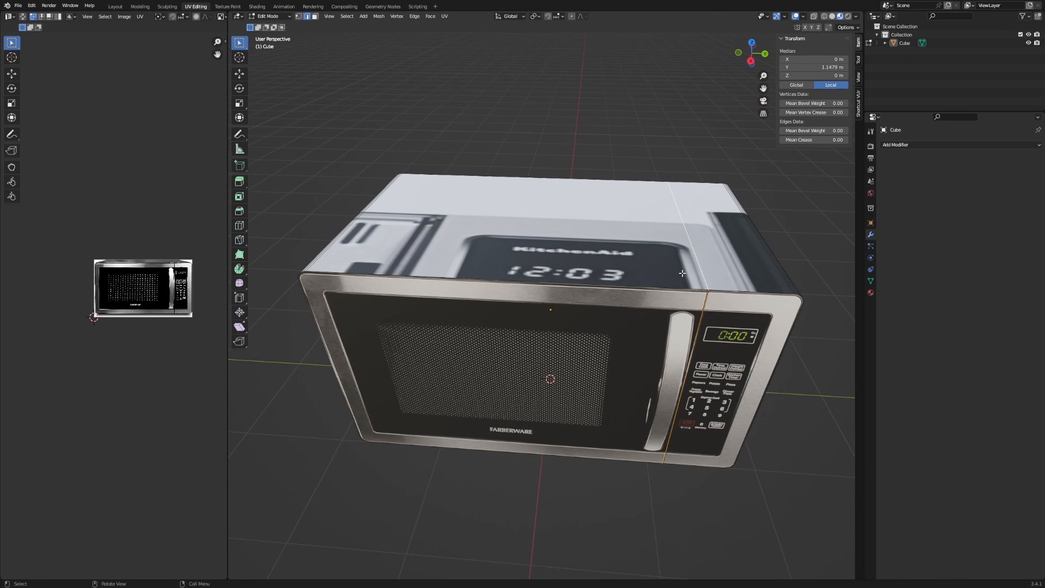
pyautogui.hotkey('ctrl', 'b')
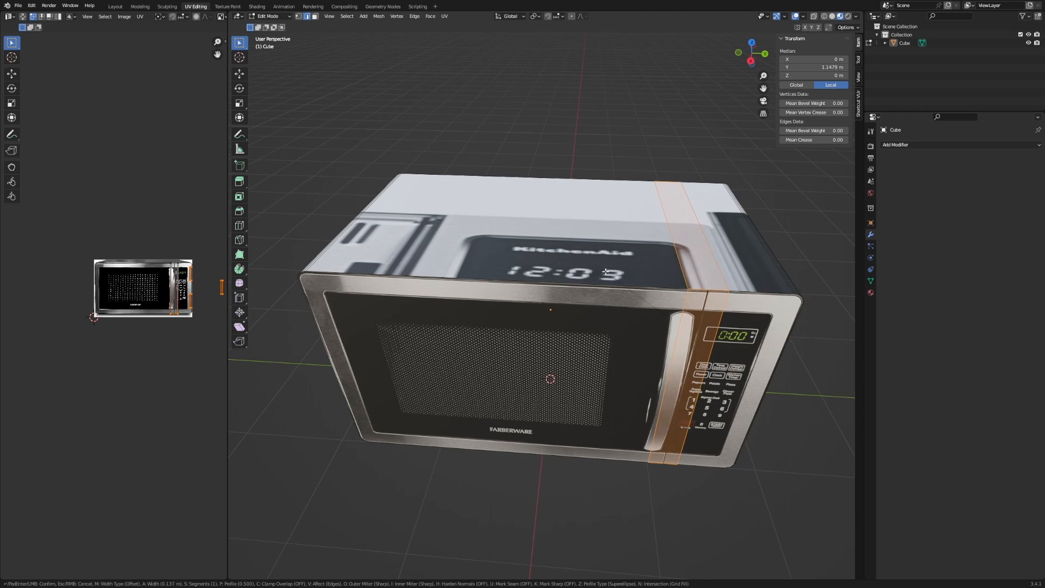
pyautogui.scroll(1, 596, 275)
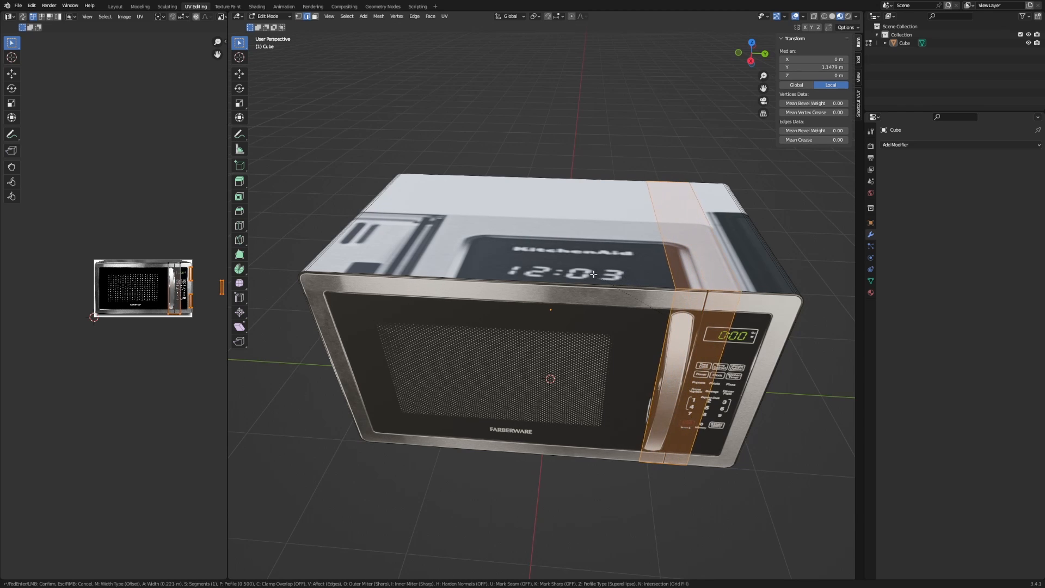
pyautogui.click(558, 290)
# Slide the control-panel seam edge, then the door's vertical loop to the door's left edge.
pyautogui.click(790, 322)
pyautogui.scroll(5, 613, 272)
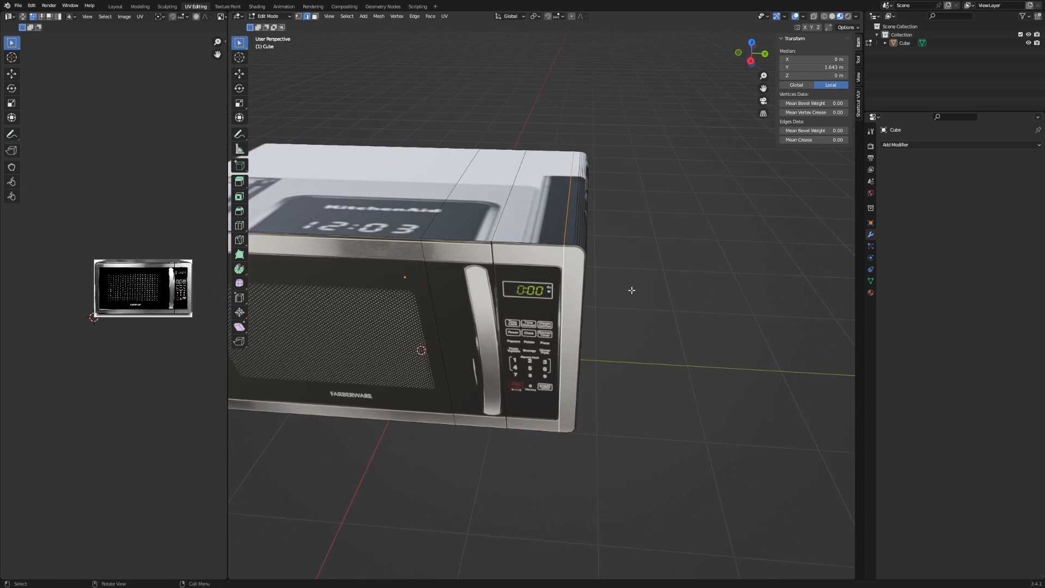
pyautogui.press('g')
pyautogui.press('g')
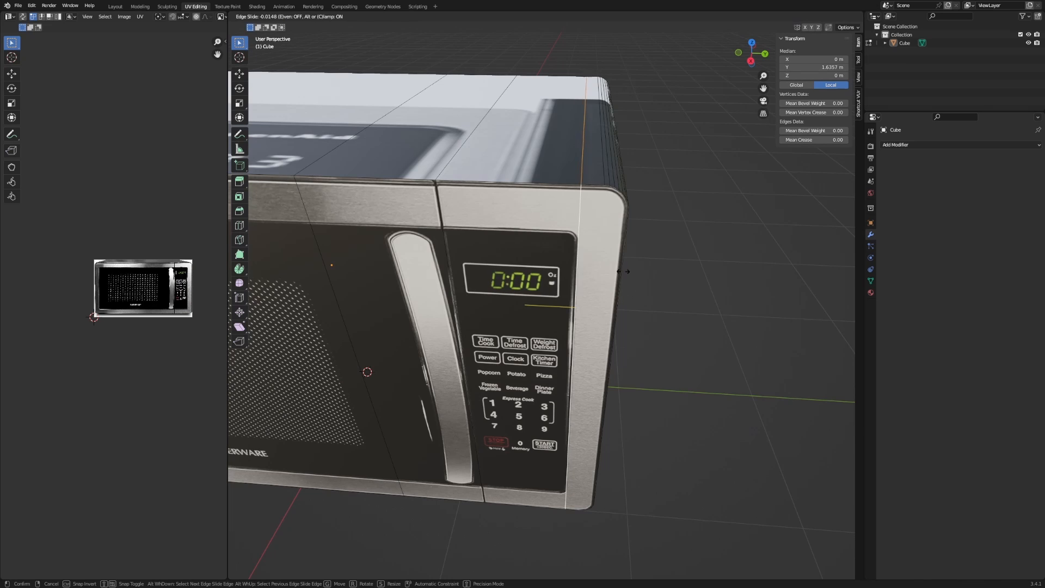
pyautogui.click(622, 272)
pyautogui.moveTo(457, 226); pyautogui.dragTo(579, 240, button='middle')
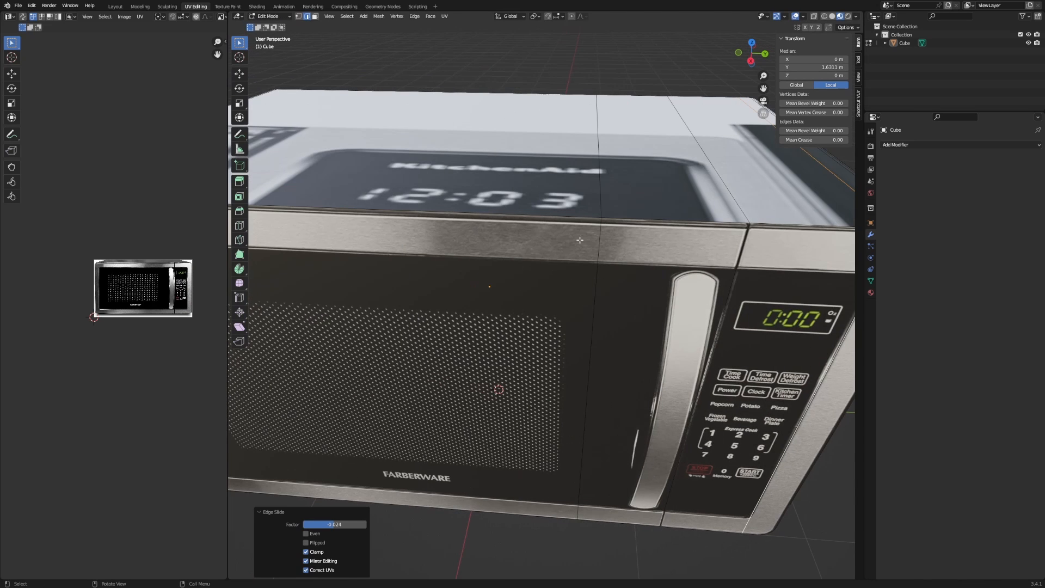
pyautogui.keyDown('alt'); pyautogui.click(594, 250); pyautogui.keyUp('alt')
pyautogui.scroll(-3, 595, 250)
pyautogui.press('g')
pyautogui.press('g')
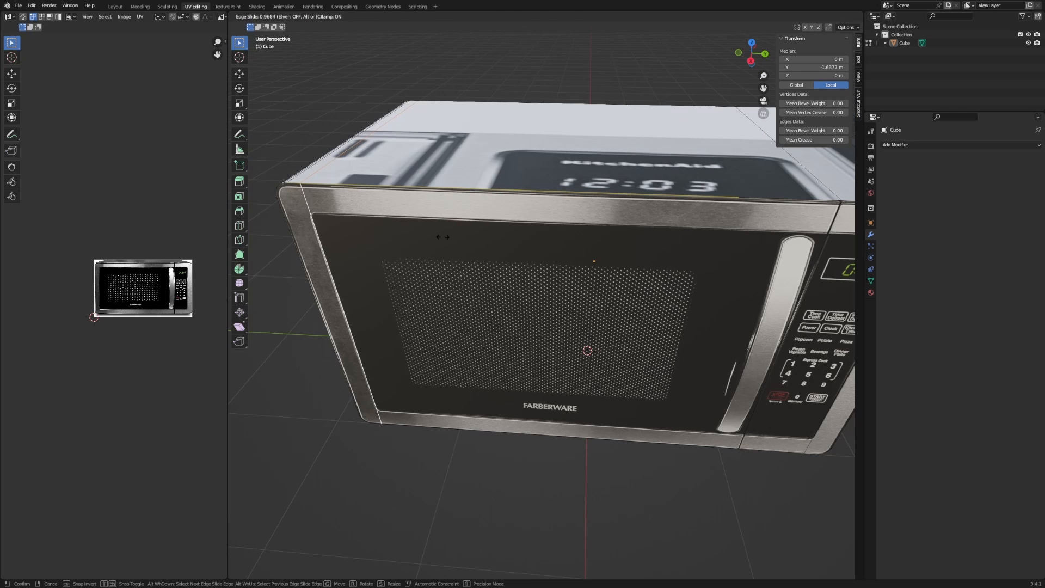
pyautogui.click(444, 238)
# Slide an edge loop onto the bezel's inner edge at factor 0.329.
pyautogui.scroll(3, 541, 252)
pyautogui.keyDown('shift'); pyautogui.moveTo(445, 238); pyautogui.dragTo(605, 264, button='middle'); pyautogui.keyUp('shift')
pyautogui.scroll(2, 597, 315)
pyautogui.keyDown('shift'); pyautogui.moveTo(605, 264); pyautogui.dragTo(616, 364, button='middle'); pyautogui.keyUp('shift')
pyautogui.press('KP_3')
pyautogui.scroll(8, 625, 285)
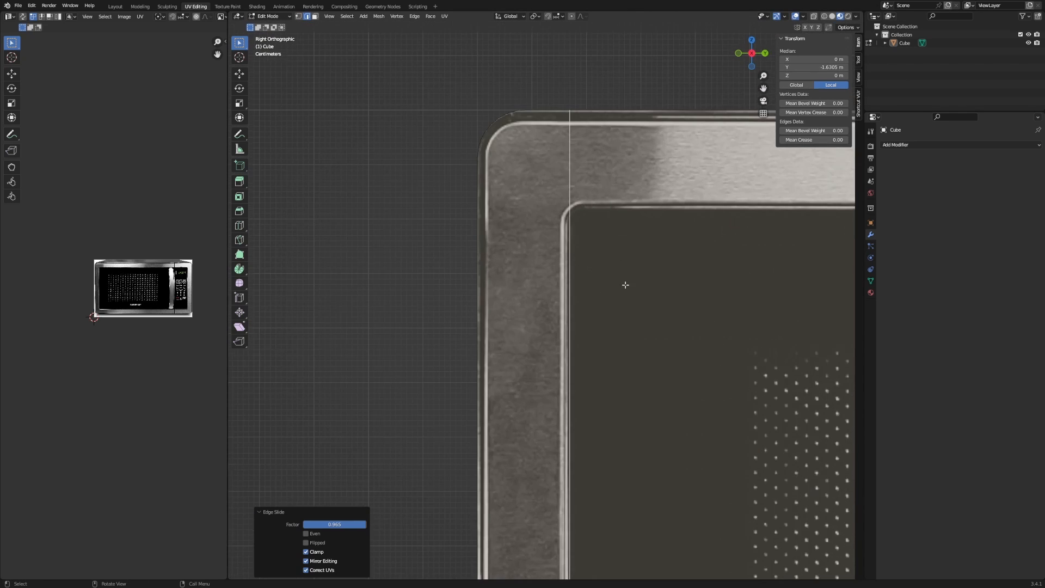
pyautogui.press('g')
pyautogui.press('g')
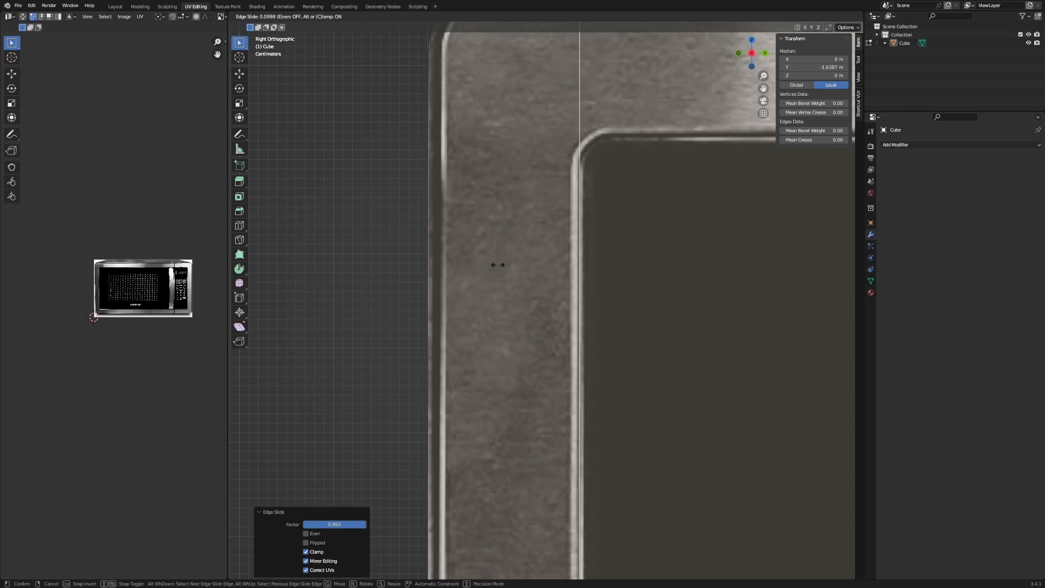
pyautogui.click(456, 266)
pyautogui.scroll(-10, 646, 186)
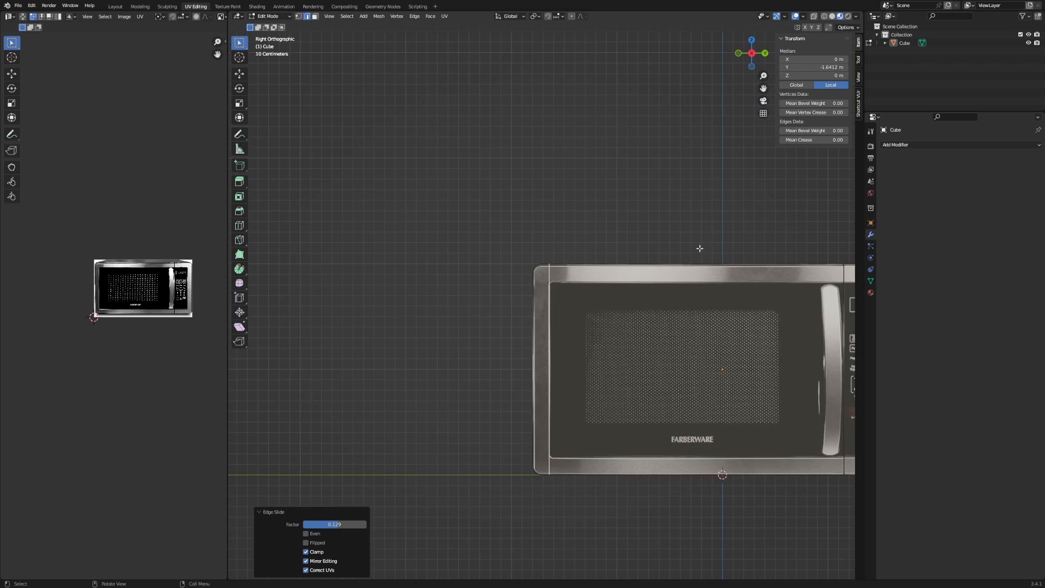
pyautogui.scroll(2, 563, 278)
pyautogui.hotkey('ctrl', 'r')
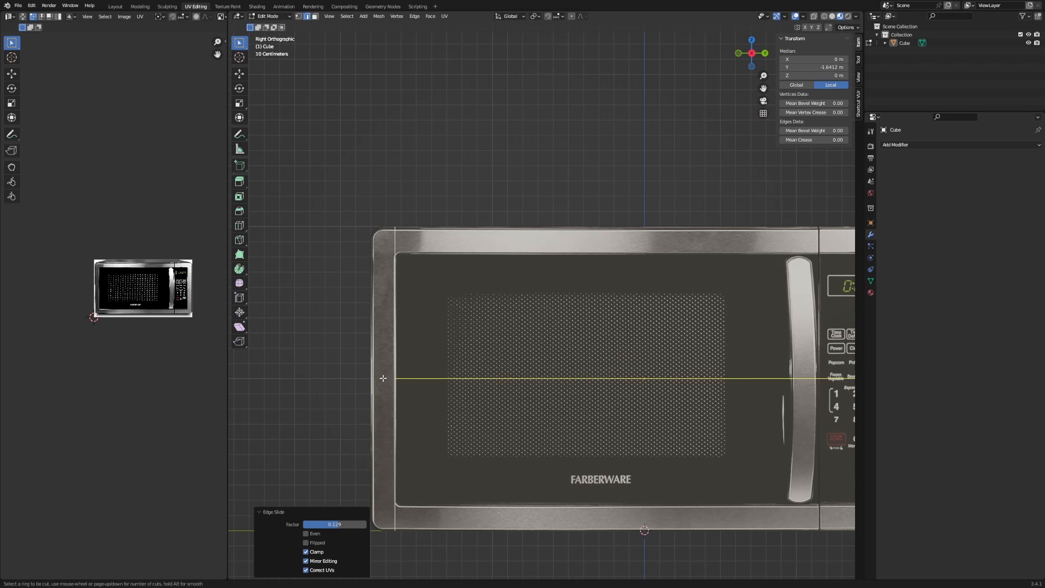
# Add a centred horizontal loop cut around the microwave at mid-height.
pyautogui.click(388, 378)
pyautogui.rightClick(390, 380)
pyautogui.moveTo(403, 385); pyautogui.dragTo(463, 353, button='middle')
pyautogui.scroll(-2, 420, 373)
pyautogui.press('g')
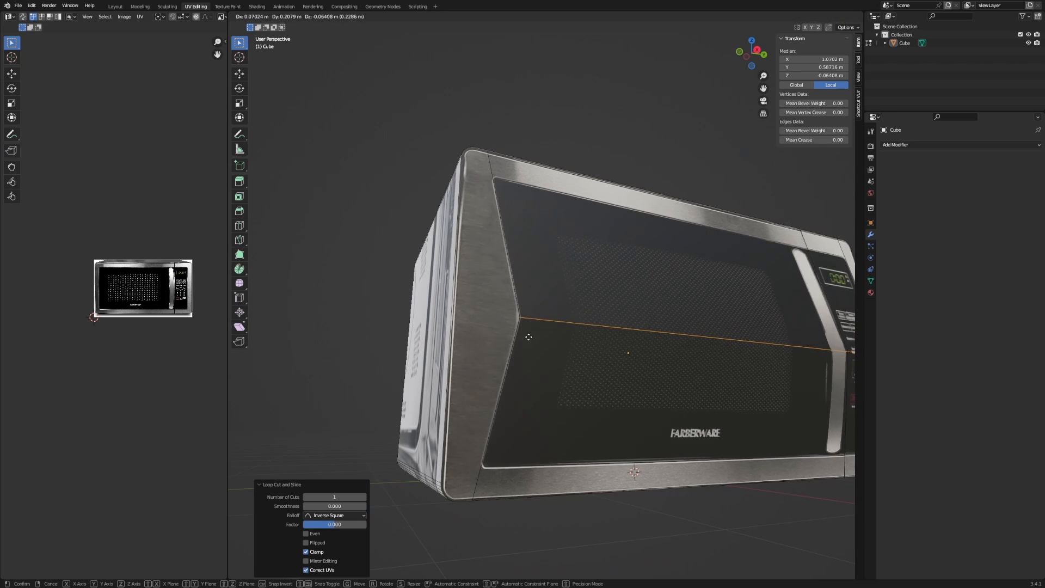
pyautogui.rightClick(491, 319)
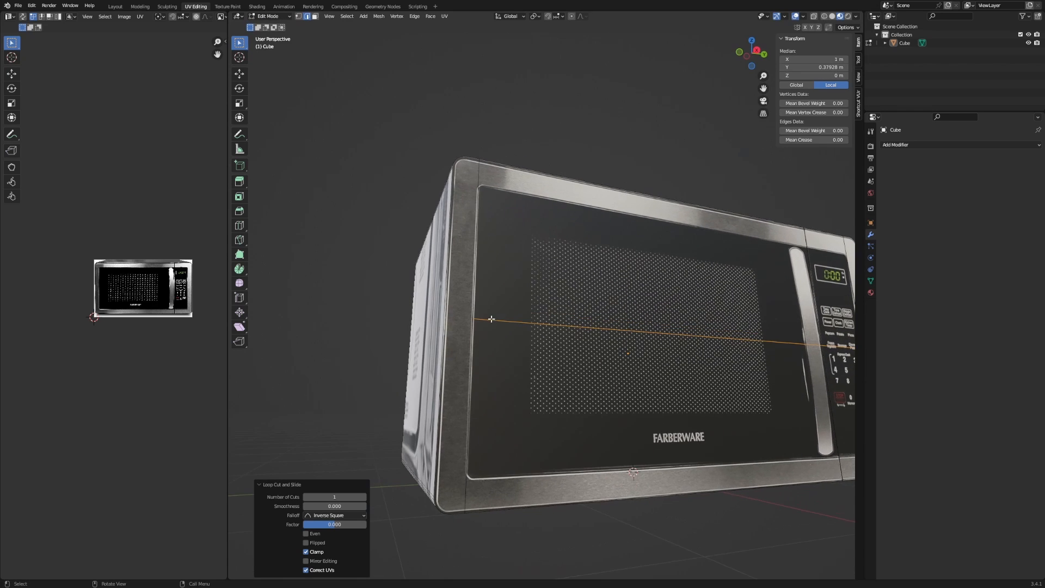
pyautogui.moveTo(457, 307); pyautogui.dragTo(470, 304, button='middle')
pyautogui.click(466, 304)
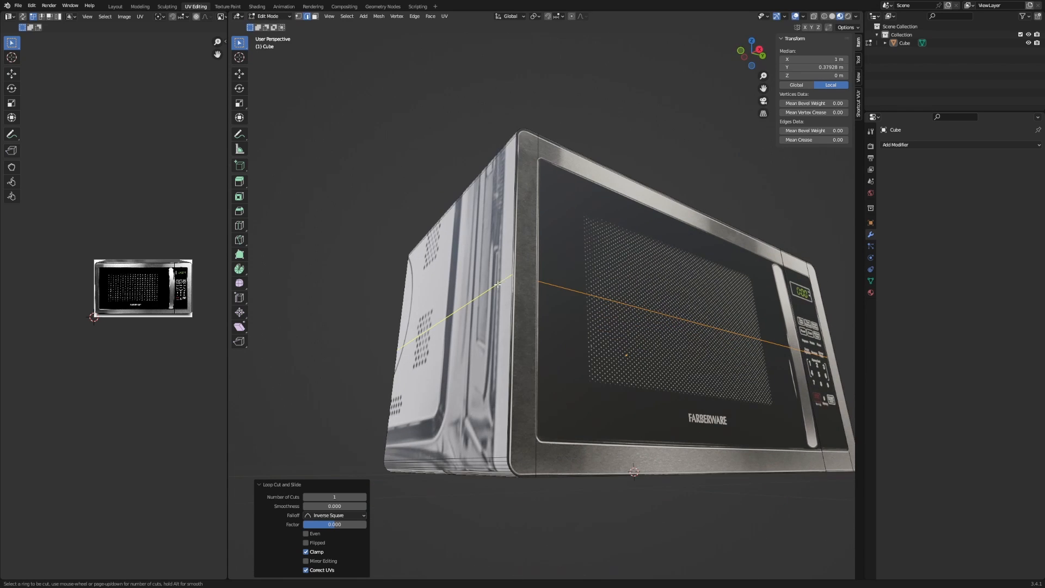
pyautogui.press('g')
pyautogui.press('g')
pyautogui.rightClick(511, 299)
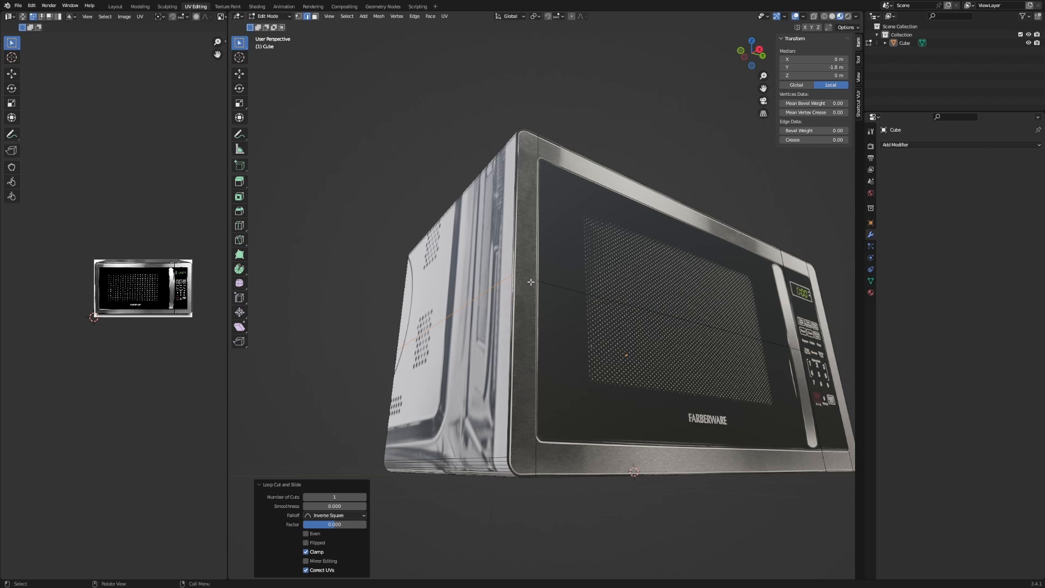
pyautogui.moveTo(530, 282); pyautogui.dragTo(451, 294, button='middle')
pyautogui.scroll(-1, 451, 294)
# Add a centred loop cut on the right side and join its vertices with an edge.
pyautogui.hotkey('ctrl', 'r')
pyautogui.click(780, 311)
pyautogui.rightClick(780, 311)
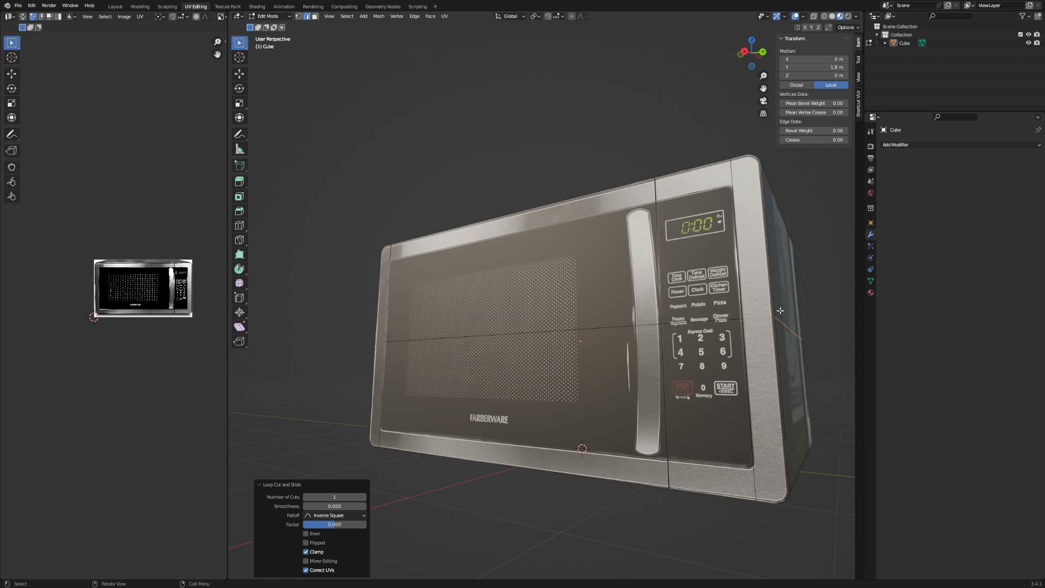
pyautogui.press('1')
pyautogui.click(777, 314)
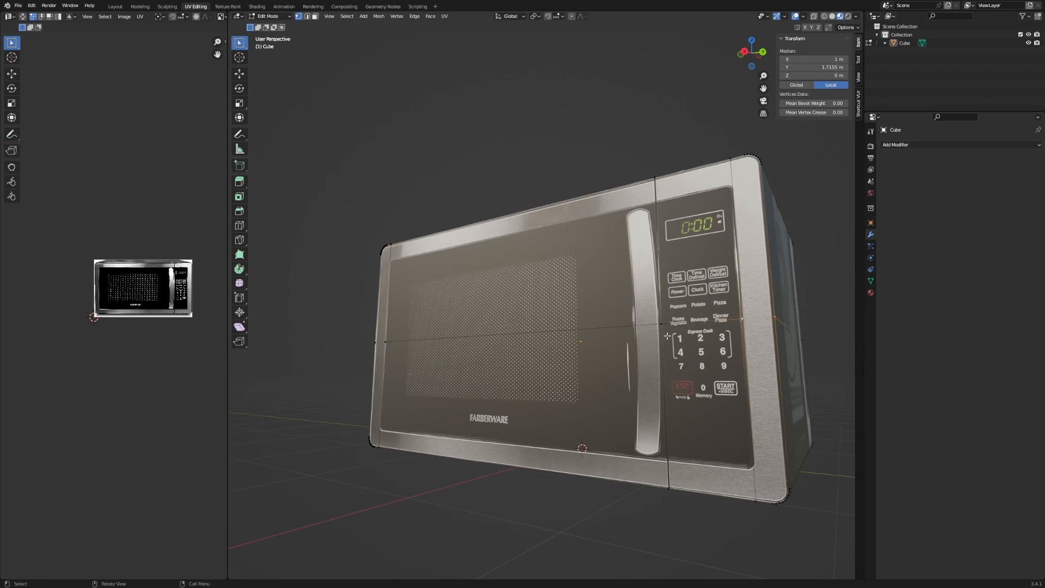
pyautogui.press('j')
# Connect two left-side vertices with a new edge.
pyautogui.click(381, 341)
pyautogui.moveTo(400, 348); pyautogui.dragTo(737, 404, button='middle')
pyautogui.keyDown('shift'); pyautogui.click(567, 361); pyautogui.keyUp('shift')
pyautogui.scroll(2, 583, 364)
pyautogui.press('j')
# Connect two side-panel vertices with an edge across the adjacent face.
pyautogui.click(740, 406)
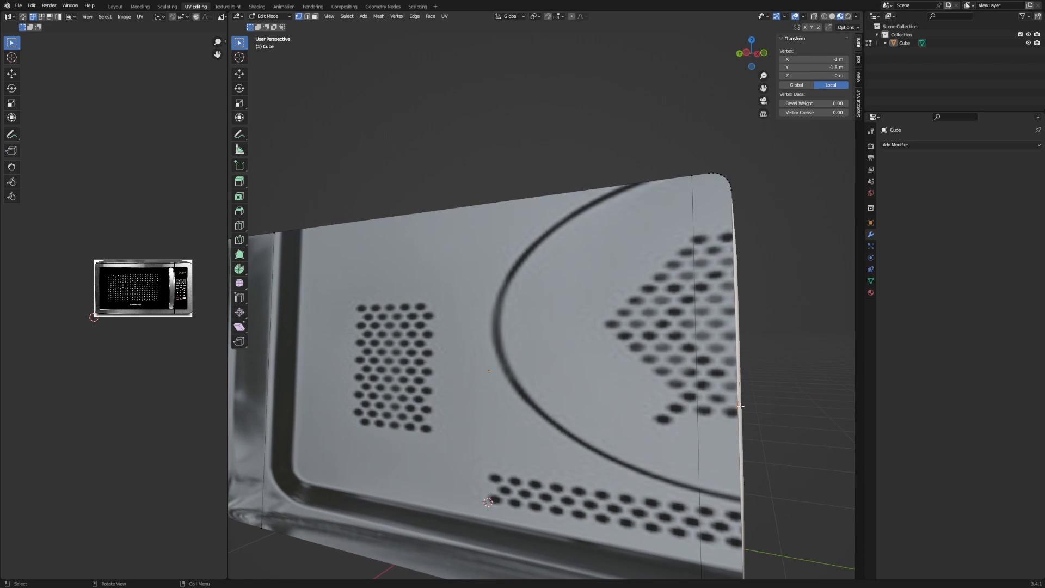
pyautogui.scroll(-3, 512, 381)
pyautogui.moveTo(480, 379); pyautogui.dragTo(568, 378, button='middle')
pyautogui.keyDown('shift'); pyautogui.click(453, 335); pyautogui.keyUp('shift')
pyautogui.moveTo(452, 336); pyautogui.dragTo(421, 335, button='middle')
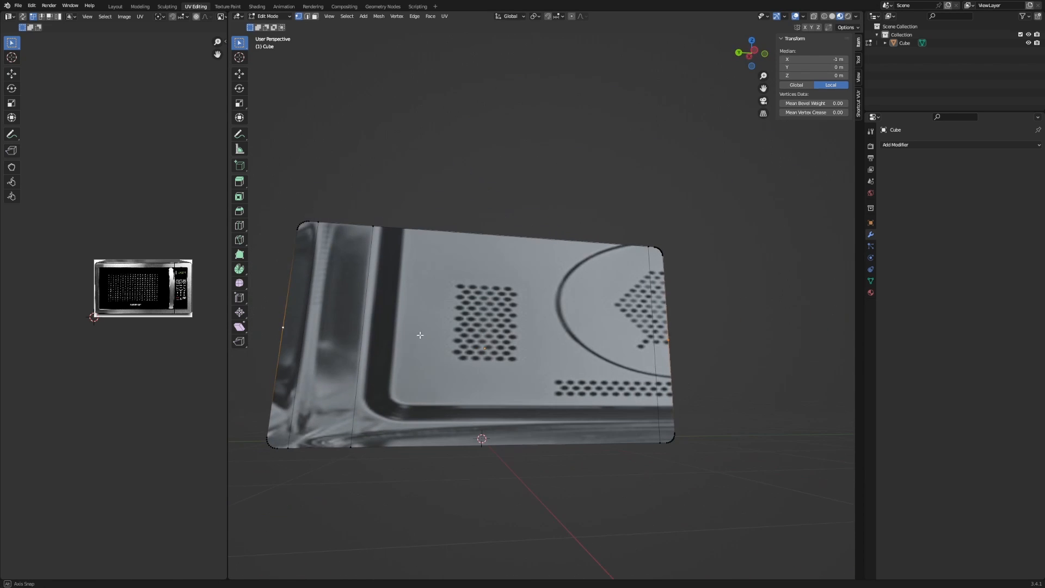
pyautogui.press('j')
pyautogui.moveTo(697, 338); pyautogui.dragTo(434, 354, button='middle')
# With X-ray on, bevel the horizontal front loop into a 2-segment band about 0.84 m wide.
pyautogui.moveTo(715, 342); pyautogui.dragTo(575, 322, button='middle')
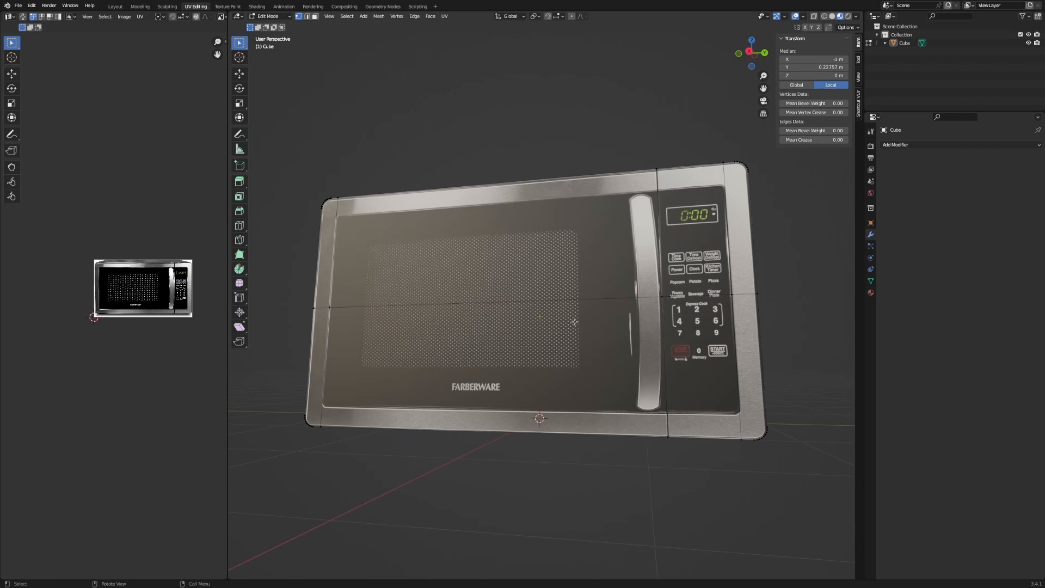
pyautogui.keyDown('alt'); pyautogui.click(493, 305); pyautogui.keyUp('alt')
pyautogui.moveTo(492, 304); pyautogui.dragTo(520, 331, button='middle')
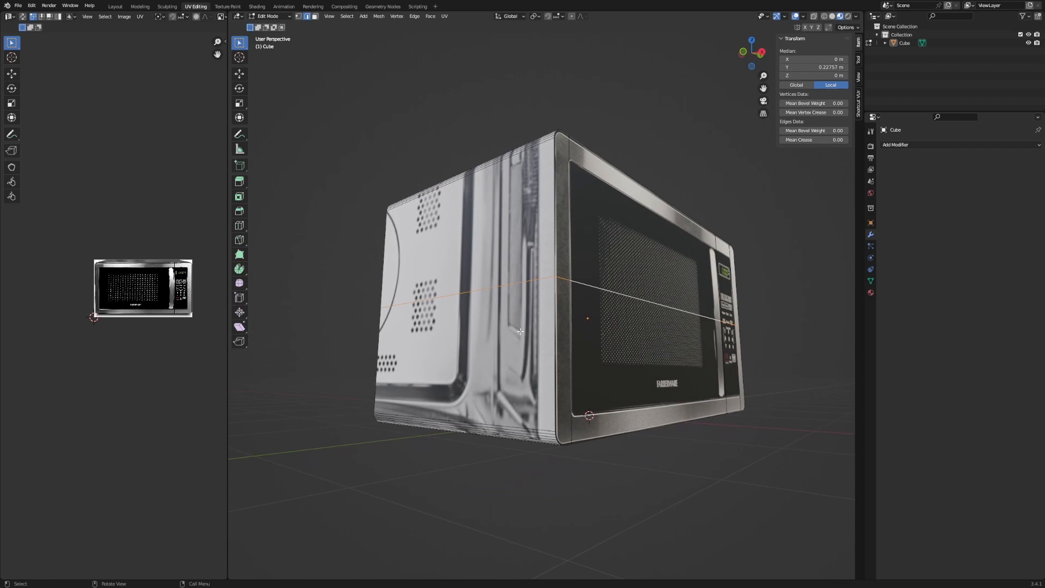
pyautogui.hotkey('alt', 'z')
pyautogui.hotkey('ctrl', 'b')
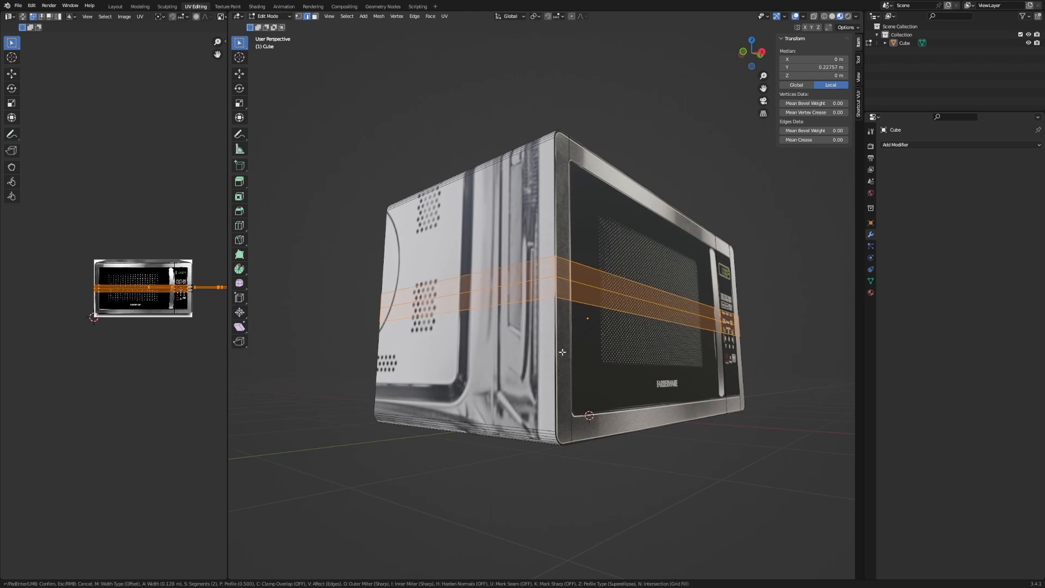
pyautogui.scroll(1, 527, 351)
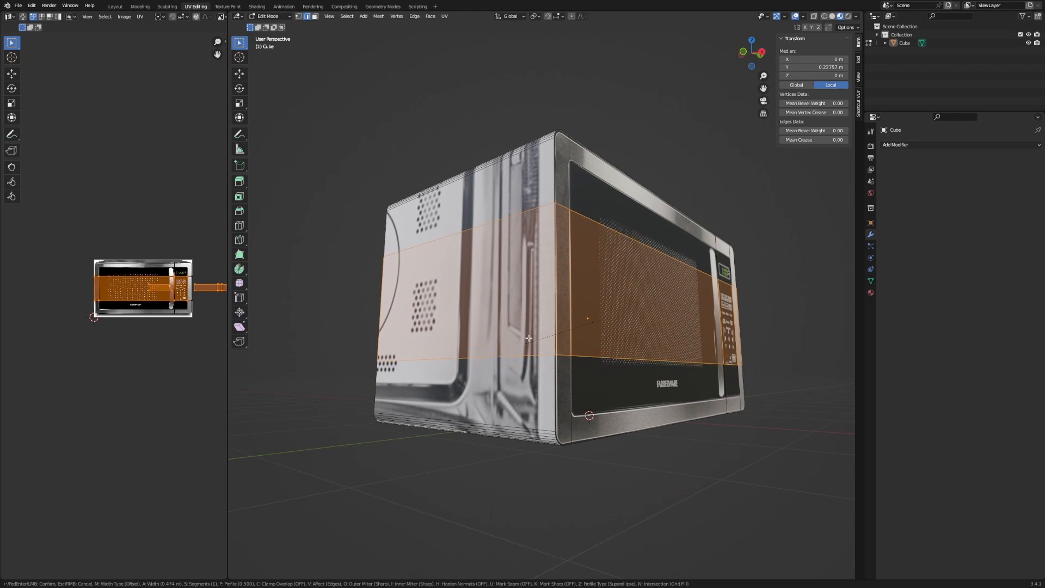
pyautogui.click(500, 369)
pyautogui.scroll(6, 474, 343)
# In Right Orthographic view, edge-slide the bottom horizontal loop onto the door's lower border.
pyautogui.keyDown('alt'); pyautogui.click(449, 320); pyautogui.keyUp('alt')
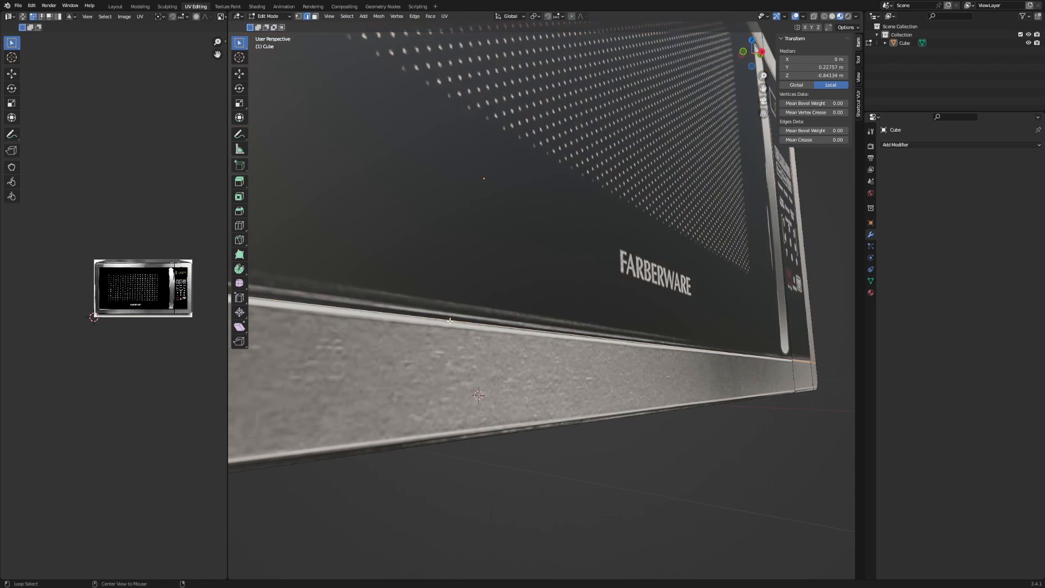
pyautogui.press('KP_3')
pyautogui.scroll(10, 539, 358)
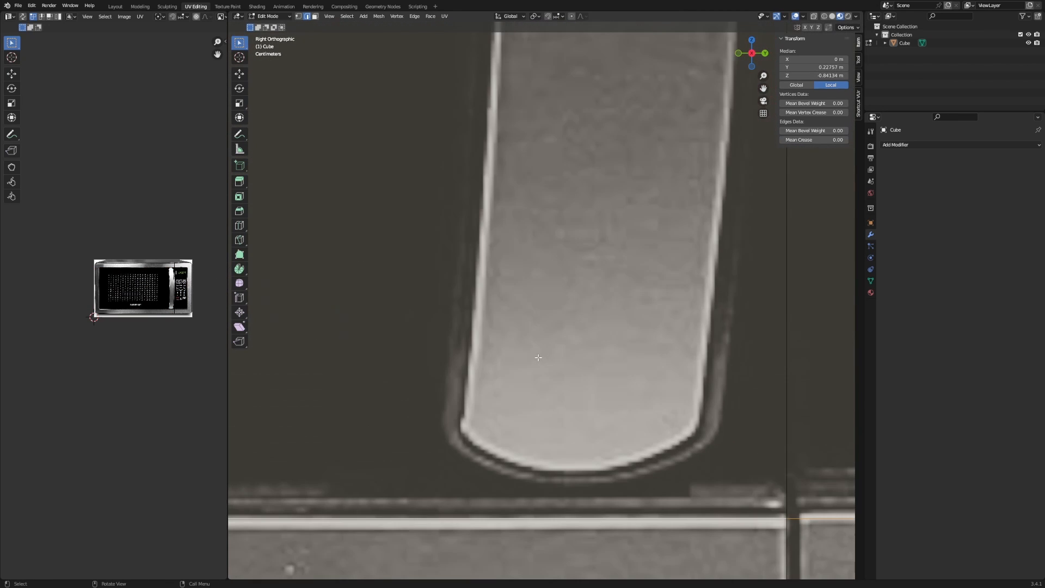
pyautogui.press('g')
pyautogui.press('g')
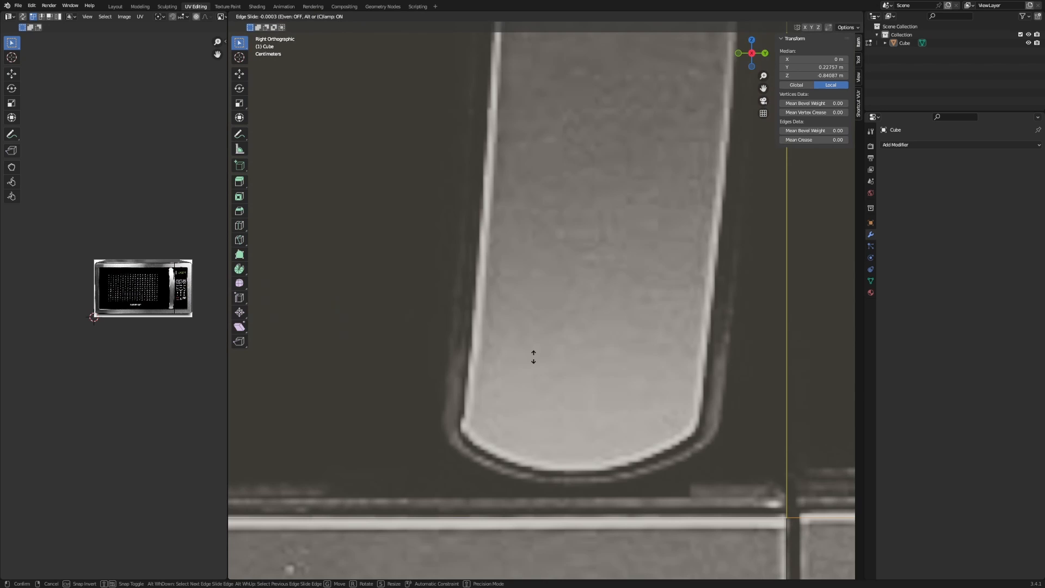
pyautogui.click(534, 357)
# Edge-slide the upper horizontal loop near the top bar onto the door's top border.
pyautogui.scroll(-5, 533, 271)
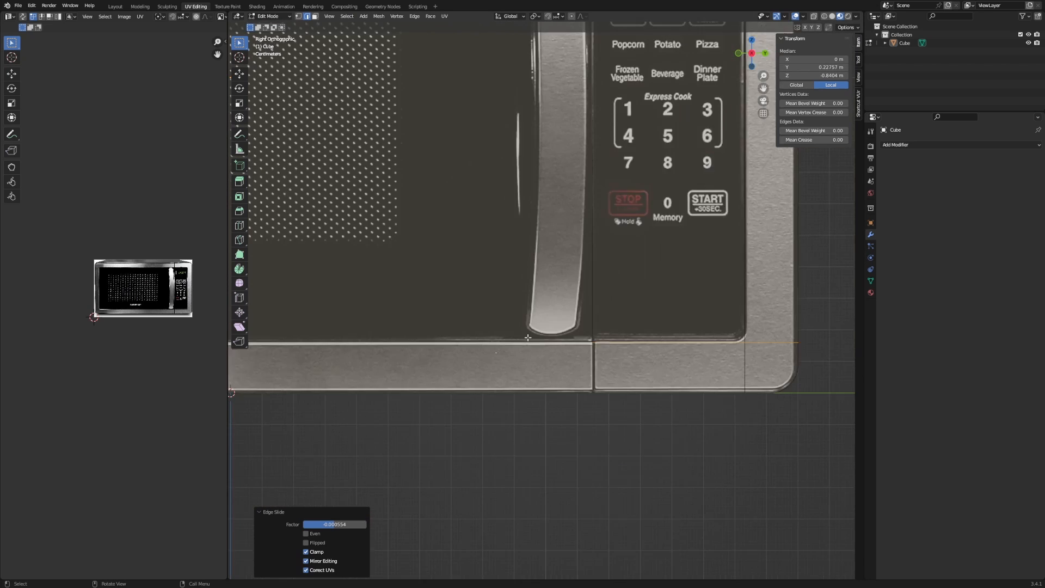
pyautogui.keyDown('shift'); pyautogui.moveTo(534, 271); pyautogui.dragTo(495, 497, button='middle'); pyautogui.keyUp('shift')
pyautogui.keyDown('shift'); pyautogui.moveTo(561, 117); pyautogui.dragTo(540, 306, button='middle'); pyautogui.keyUp('shift')
pyautogui.scroll(10, 540, 306)
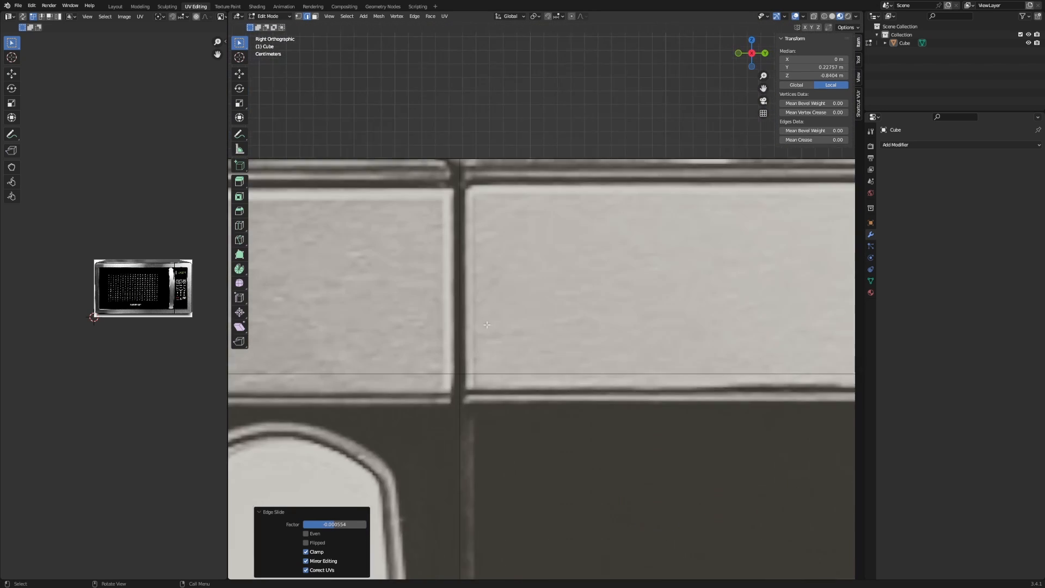
pyautogui.keyDown('alt'); pyautogui.click(440, 241); pyautogui.keyUp('alt')
pyautogui.scroll(-13, 440, 241)
pyautogui.keyDown('shift'); pyautogui.moveTo(417, 305); pyautogui.dragTo(599, 292, button='middle'); pyautogui.keyUp('shift')
pyautogui.keyDown('shift'); pyautogui.moveTo(394, 305); pyautogui.dragTo(605, 301, button='middle'); pyautogui.keyUp('shift')
pyautogui.scroll(7, 559, 289)
pyautogui.scroll(5, 470, 250)
pyautogui.press('g')
pyautogui.press('g')
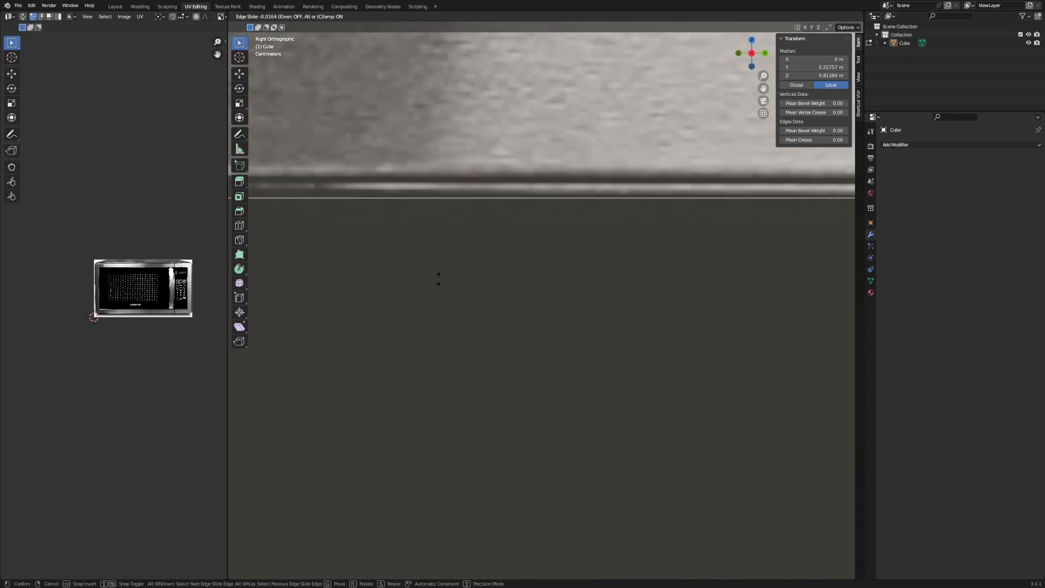
pyautogui.click(439, 272)
# Clear the selection and select only the door face.
pyautogui.scroll(-8, 436, 273)
pyautogui.click(599, 368)
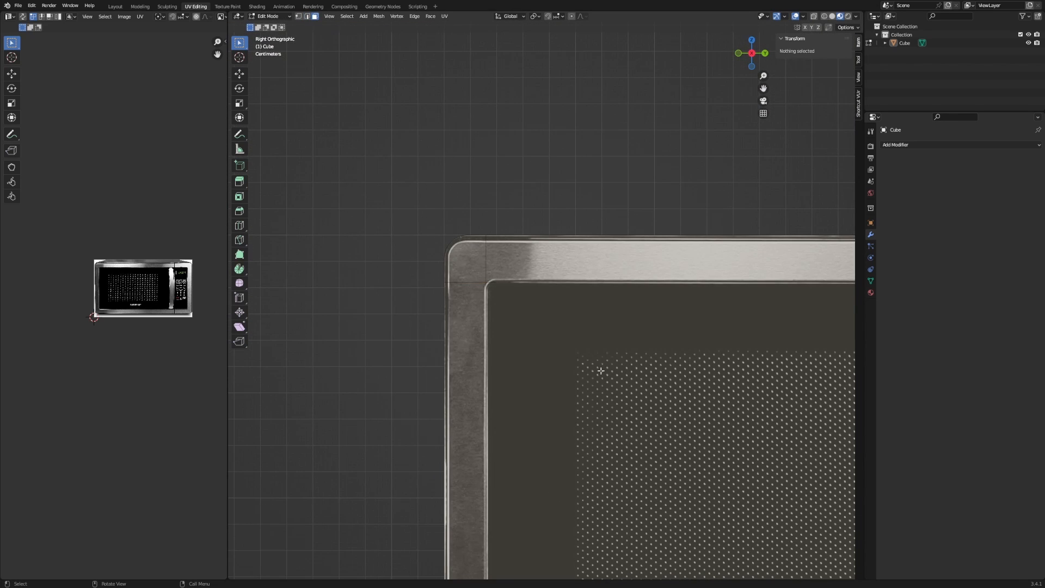
pyautogui.scroll(-4, 626, 370)
pyautogui.click(621, 357)
# Extrude the door face inward about 0.02 m along its normal to recess it.
pyautogui.scroll(3, 617, 316)
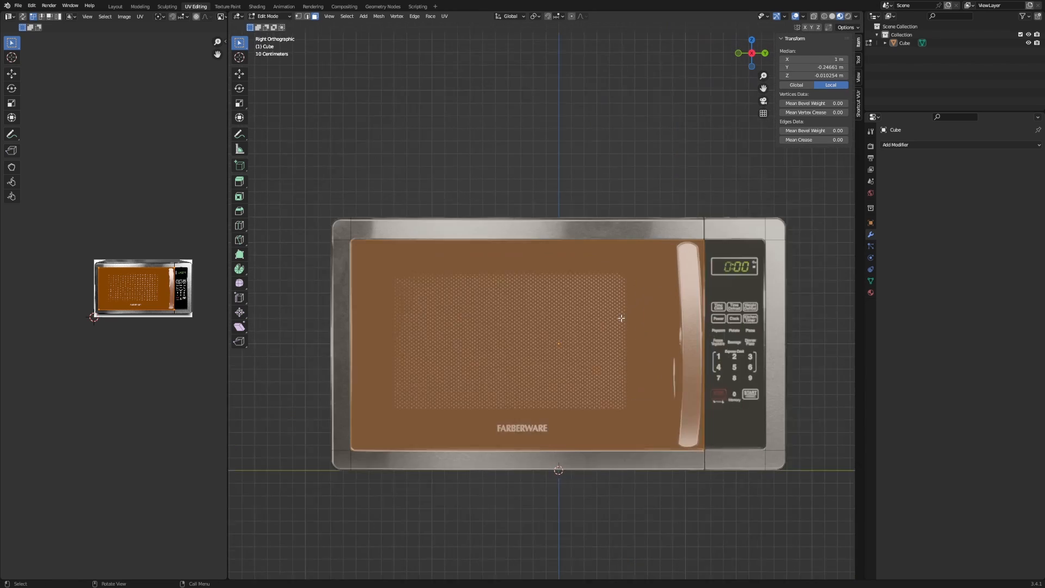
pyautogui.moveTo(585, 326); pyautogui.dragTo(599, 242, button='middle')
pyautogui.scroll(3, 562, 299)
pyautogui.scroll(-1, 586, 251)
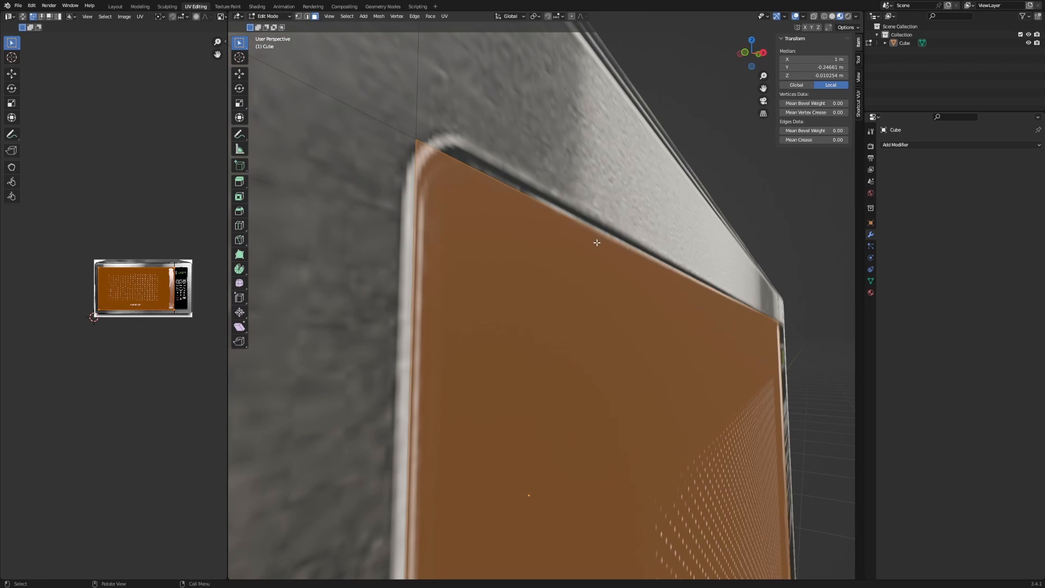
pyautogui.press('e')
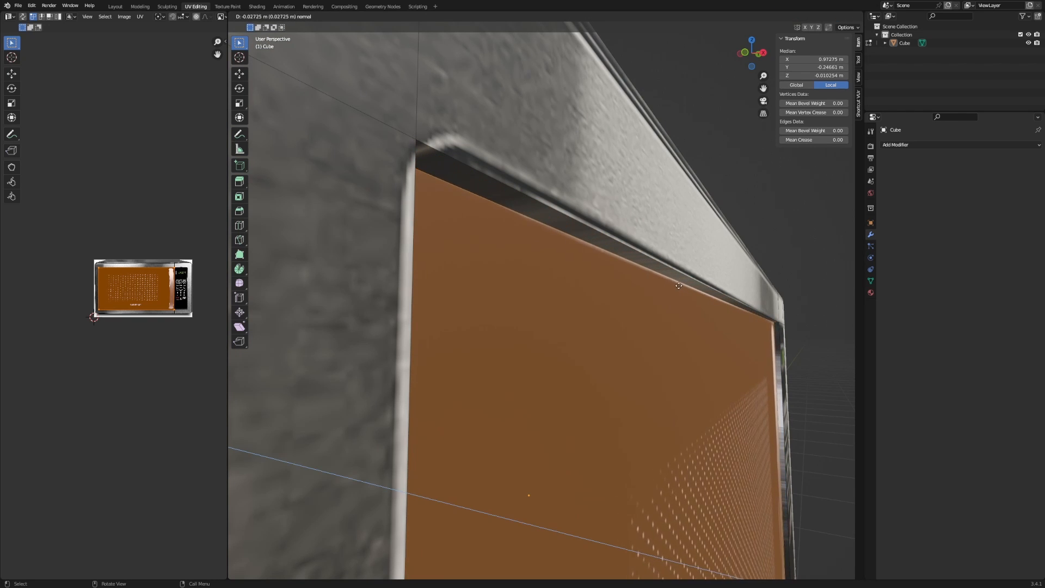
pyautogui.click(677, 284)
# In edge mode, select the short frame corner edge beside the door and begin beveling it.
pyautogui.moveTo(677, 284); pyautogui.dragTo(491, 275, button='middle')
pyautogui.keyDown('alt'); pyautogui.middleClick(525, 261); pyautogui.keyUp('alt')
pyautogui.scroll(9, 531, 267)
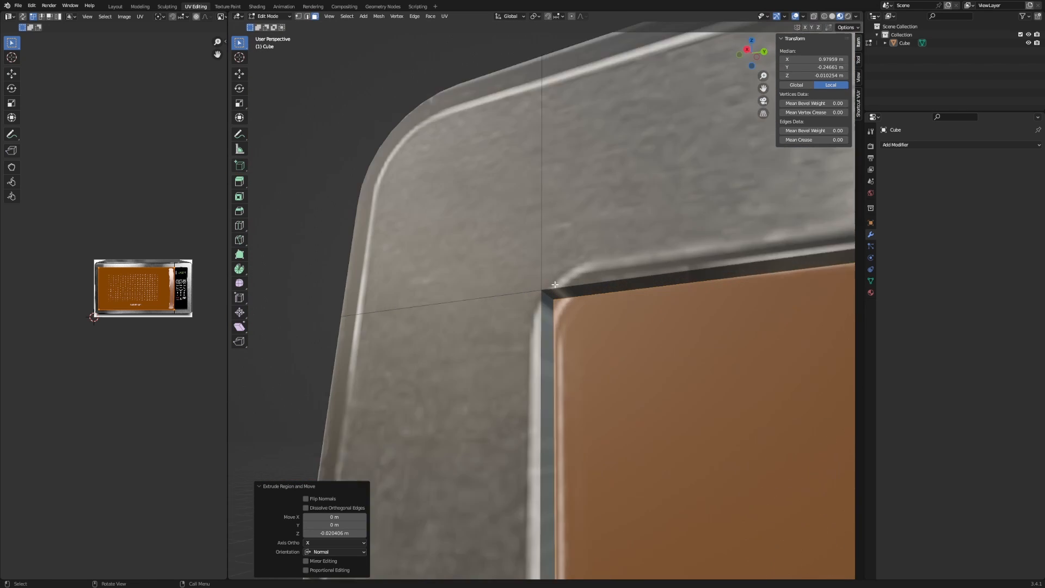
pyautogui.press('2')
pyautogui.click(549, 291)
pyautogui.moveTo(549, 291); pyautogui.dragTo(532, 276, button='middle')
pyautogui.hotkey('ctrl', 'b')
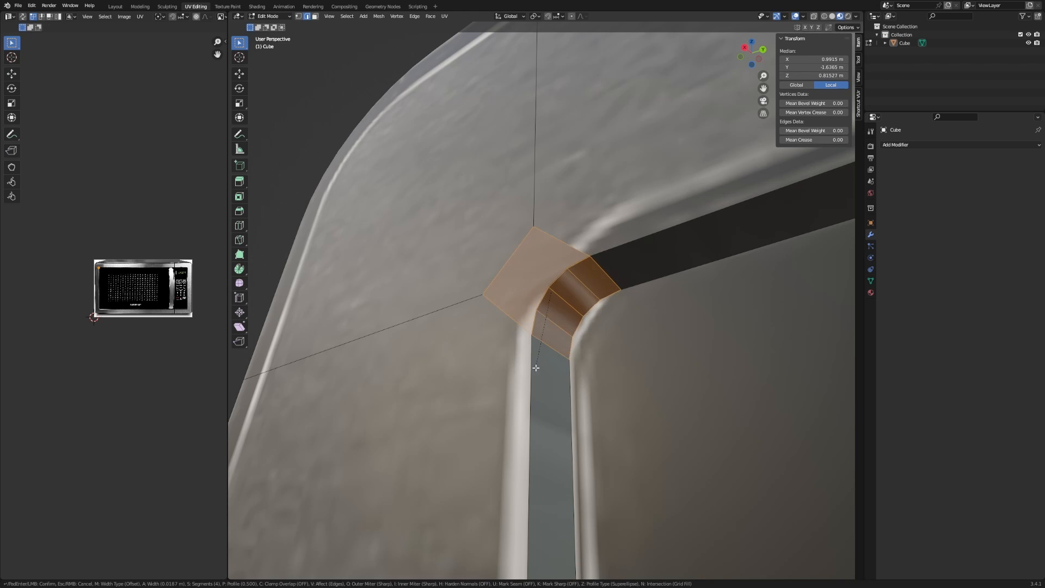
# Confirm the single-corner bevel, then undo it.
pyautogui.click(533, 385)
pyautogui.scroll(-10, 588, 321)
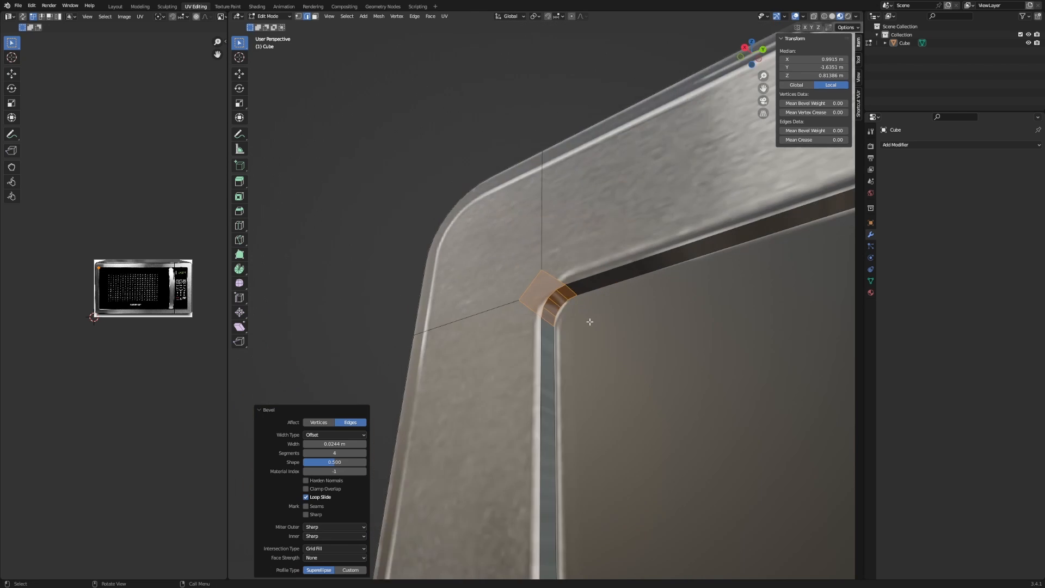
pyautogui.keyDown('shift'); pyautogui.moveTo(751, 321); pyautogui.dragTo(532, 365, button='middle'); pyautogui.keyUp('shift')
pyautogui.scroll(-8, 739, 292)
pyautogui.keyDown('shift'); pyautogui.moveTo(739, 292); pyautogui.dragTo(596, 355, button='middle'); pyautogui.keyUp('shift')
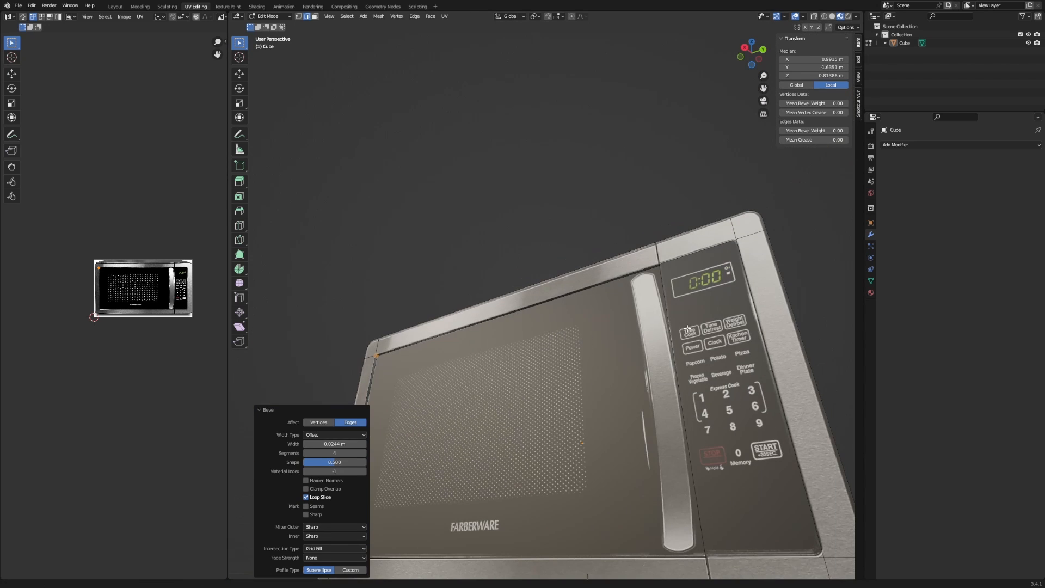
pyautogui.hotkey('ctrl', 'z')
# Select the door face and the control-panel face together.
pyautogui.scroll(4, 688, 319)
pyautogui.moveTo(690, 314); pyautogui.dragTo(474, 304, button='middle')
pyautogui.scroll(6, 474, 305)
pyautogui.keyDown('shift'); pyautogui.moveTo(501, 380); pyautogui.dragTo(536, 346, button='middle'); pyautogui.keyUp('shift')
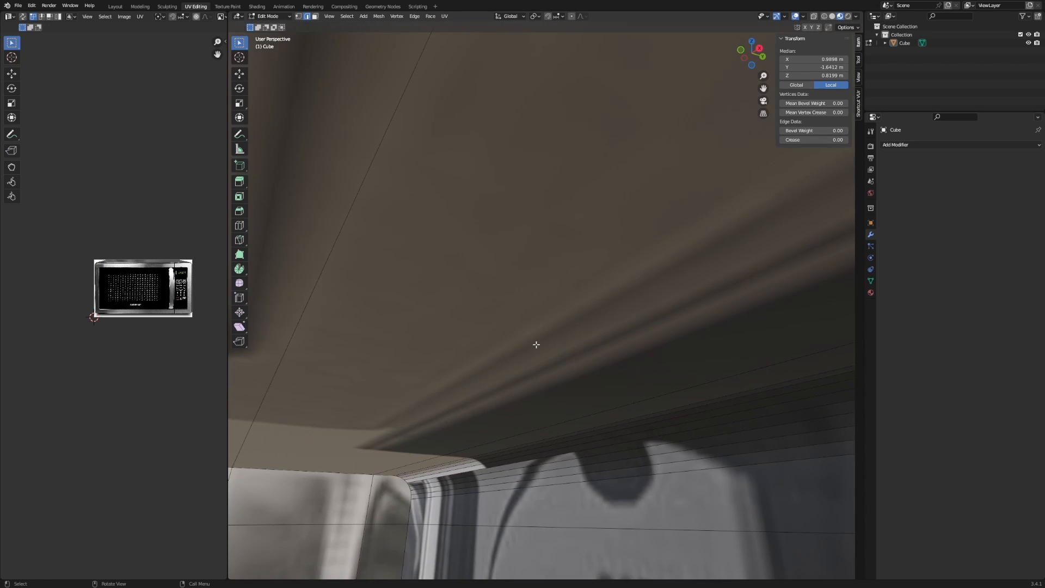
pyautogui.scroll(-3, 537, 345)
pyautogui.scroll(-5, 620, 347)
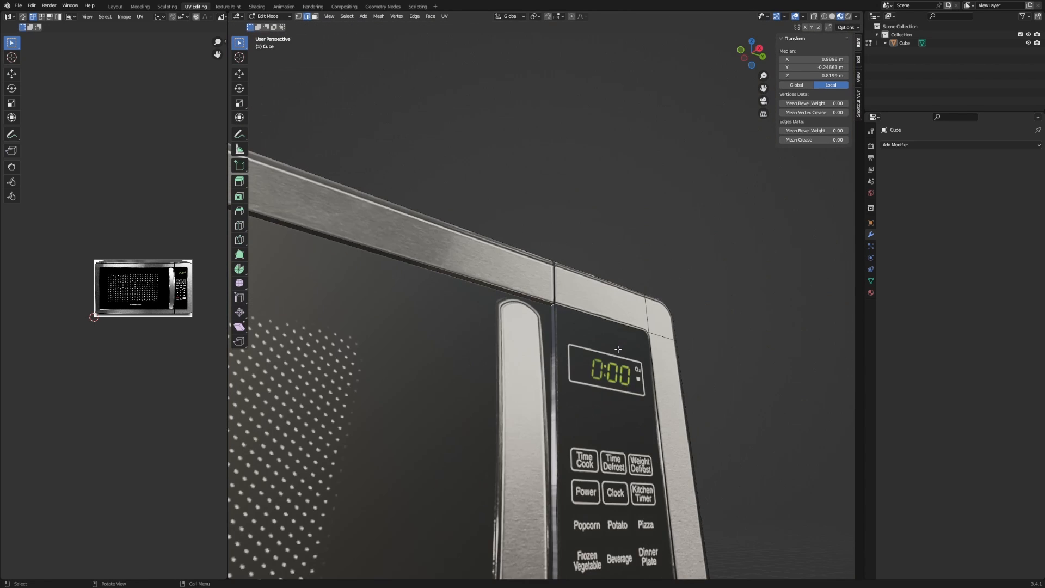
pyautogui.moveTo(607, 356); pyautogui.dragTo(700, 158, button='middle')
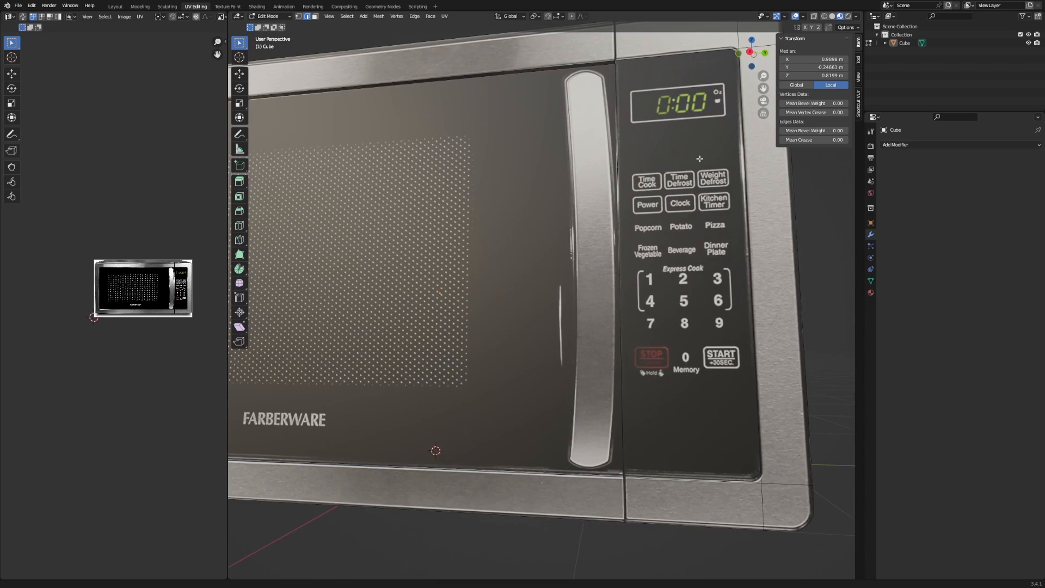
pyautogui.scroll(-5, 682, 188)
pyautogui.keyDown('ctrl'); pyautogui.click(500, 233); pyautogui.keyUp('ctrl')
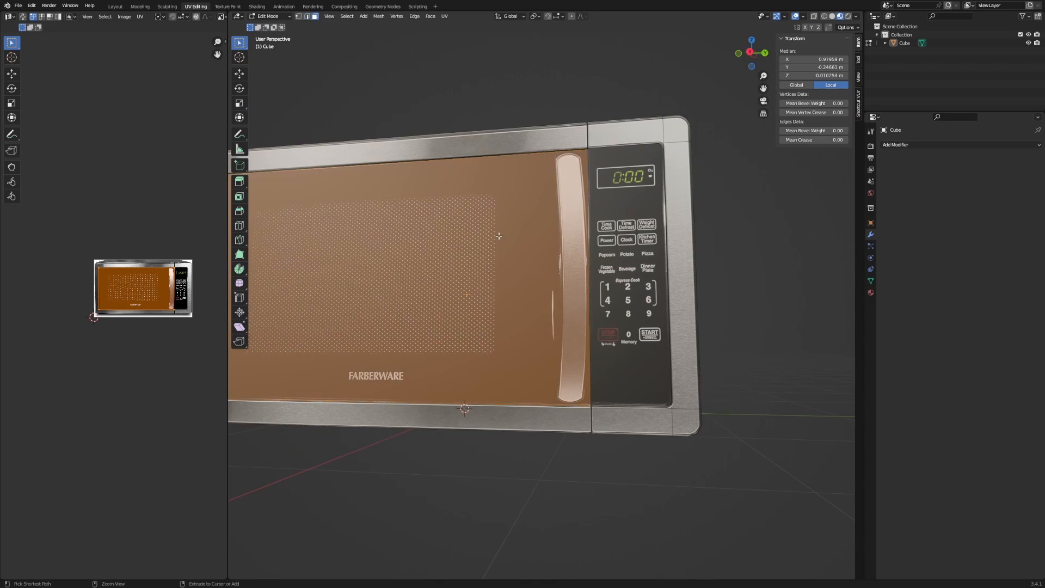
pyautogui.keyDown('ctrl'); pyautogui.moveTo(500, 233); pyautogui.dragTo(544, 188, button='middle'); pyautogui.keyUp('ctrl')
pyautogui.keyDown('shift'); pyautogui.click(665, 190); pyautogui.keyUp('shift')
pyautogui.moveTo(665, 190); pyautogui.dragTo(692, 292, button='middle')
# Extrude both faces inward together, about 0.0078 m along their normals.
pyautogui.scroll(3, 546, 334)
pyautogui.scroll(5, 544, 266)
pyautogui.scroll(-4, 693, 292)
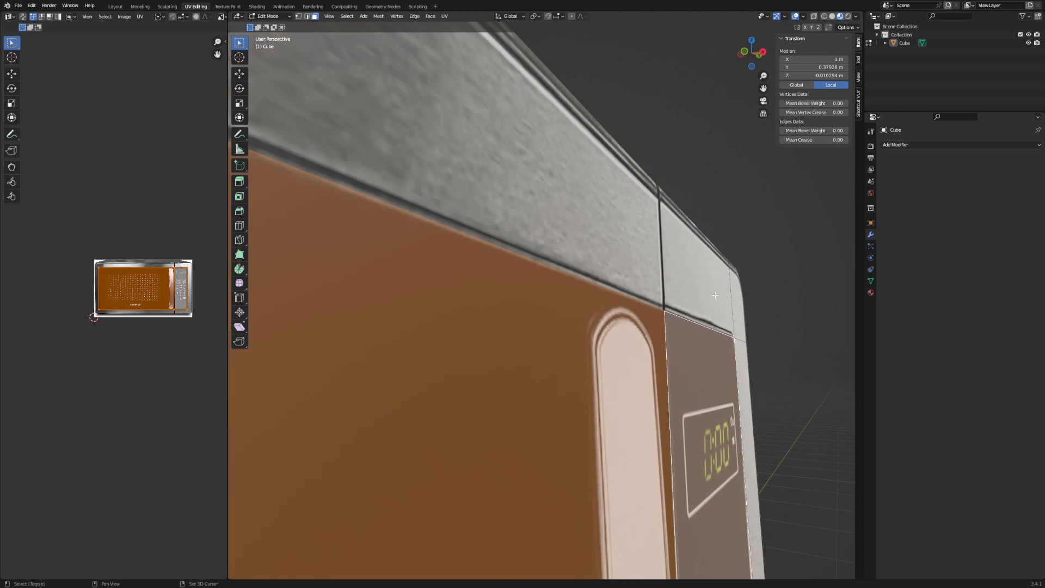
pyautogui.scroll(2, 674, 314)
pyautogui.keyDown('shift'); pyautogui.moveTo(721, 327); pyautogui.dragTo(754, 319, button='middle'); pyautogui.keyUp('shift')
pyautogui.scroll(1, 675, 314)
pyautogui.press('e')
pyautogui.click(693, 324)
# Select the ring of short corner depth edges, excluding the bottom seam edges, and trial a move.
pyautogui.press('2')
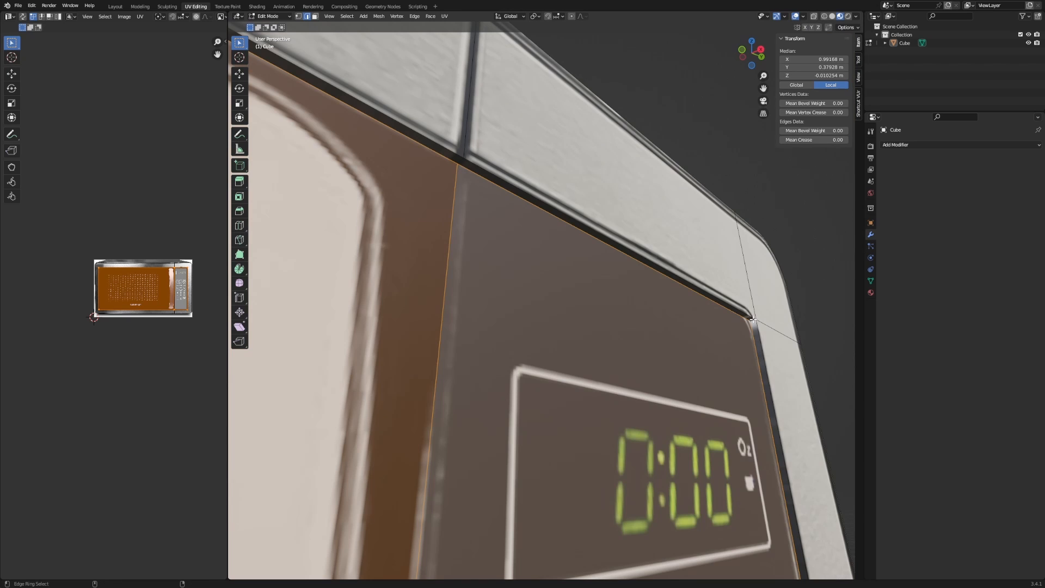
pyautogui.keyDown('ctrl'); pyautogui.keyDown('alt'); pyautogui.click(753, 319); pyautogui.keyUp('alt'); pyautogui.keyUp('ctrl')
pyautogui.keyDown('ctrl'); pyautogui.moveTo(478, 175); pyautogui.dragTo(520, 172, button='middle'); pyautogui.keyUp('ctrl')
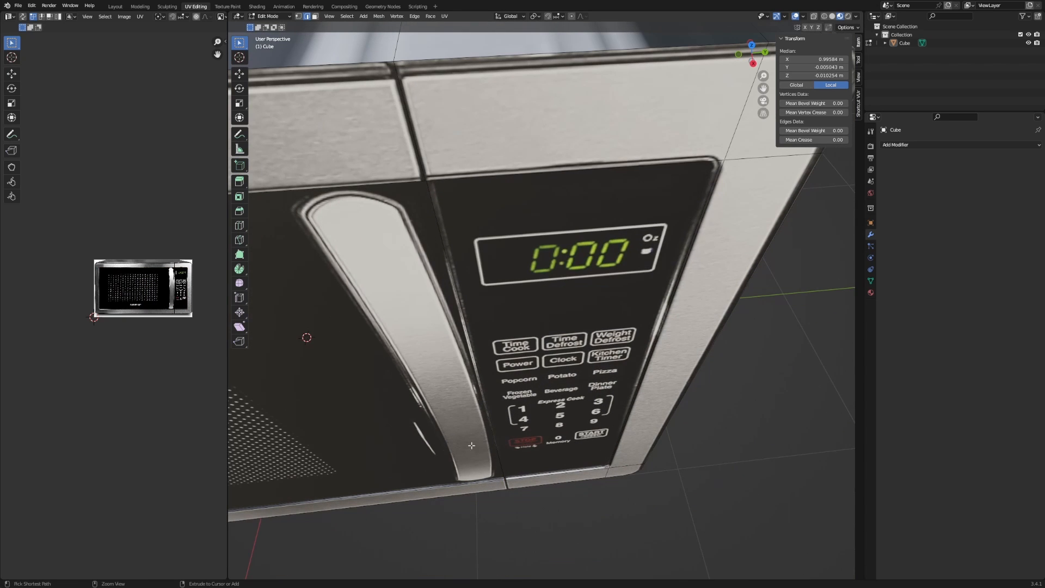
pyautogui.keyDown('ctrl'); pyautogui.moveTo(472, 445); pyautogui.dragTo(541, 511); pyautogui.keyUp('ctrl')
pyautogui.keyDown('ctrl'); pyautogui.moveTo(441, 419); pyautogui.dragTo(732, 362, button='middle'); pyautogui.keyUp('ctrl')
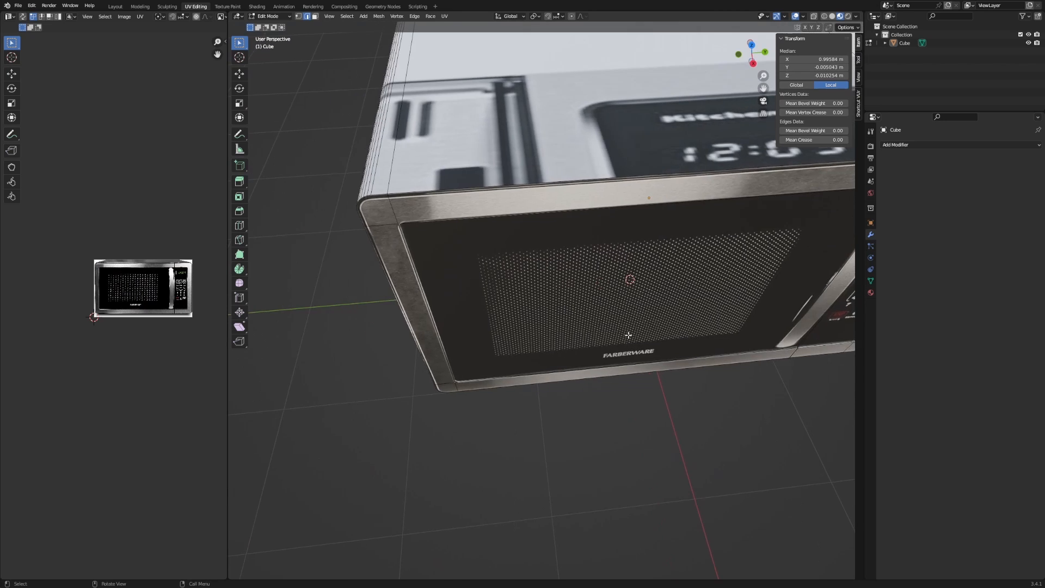
pyautogui.moveTo(629, 336); pyautogui.dragTo(599, 266, button='middle')
pyautogui.press('g')
pyautogui.rightClick(569, 313)
pyautogui.scroll(-5, 581, 333)
# Move the selected corner edges into place and apply a first bevel to the door corners.
pyautogui.press('g')
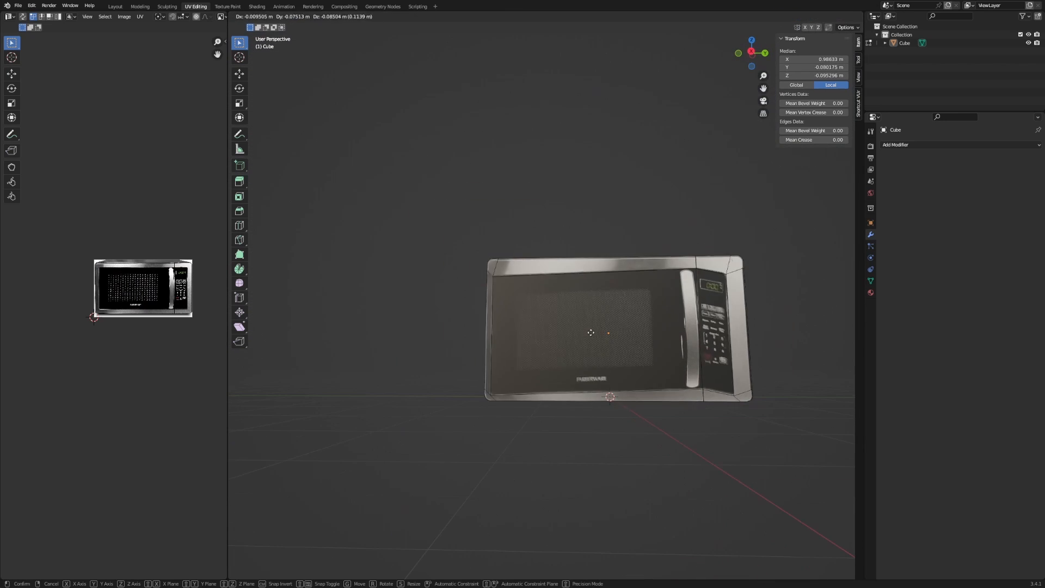
pyautogui.click(588, 323)
pyautogui.scroll(3, 451, 265)
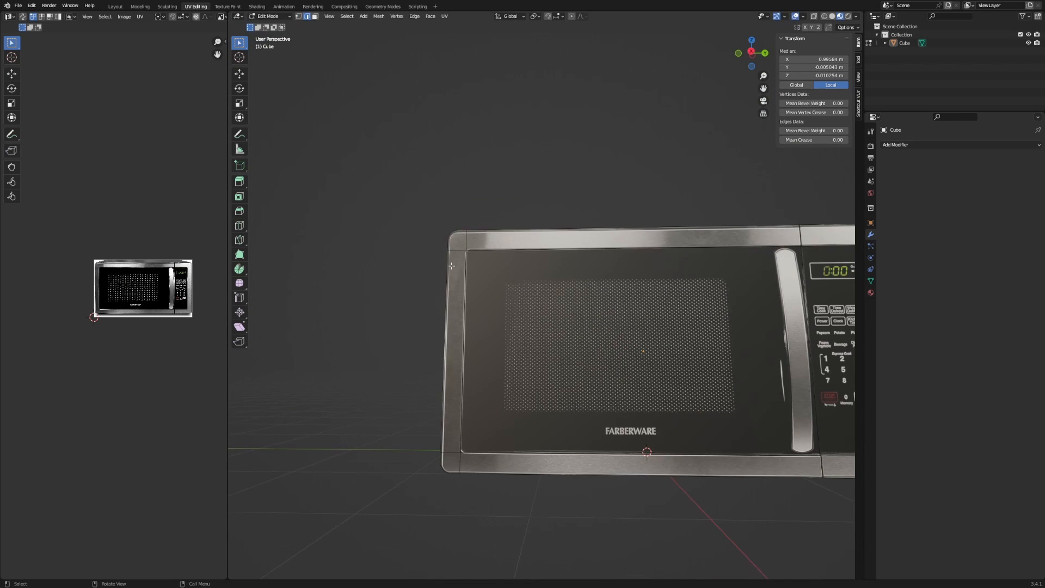
pyautogui.scroll(6, 468, 250)
pyautogui.moveTo(502, 308); pyautogui.dragTo(491, 334, button='middle')
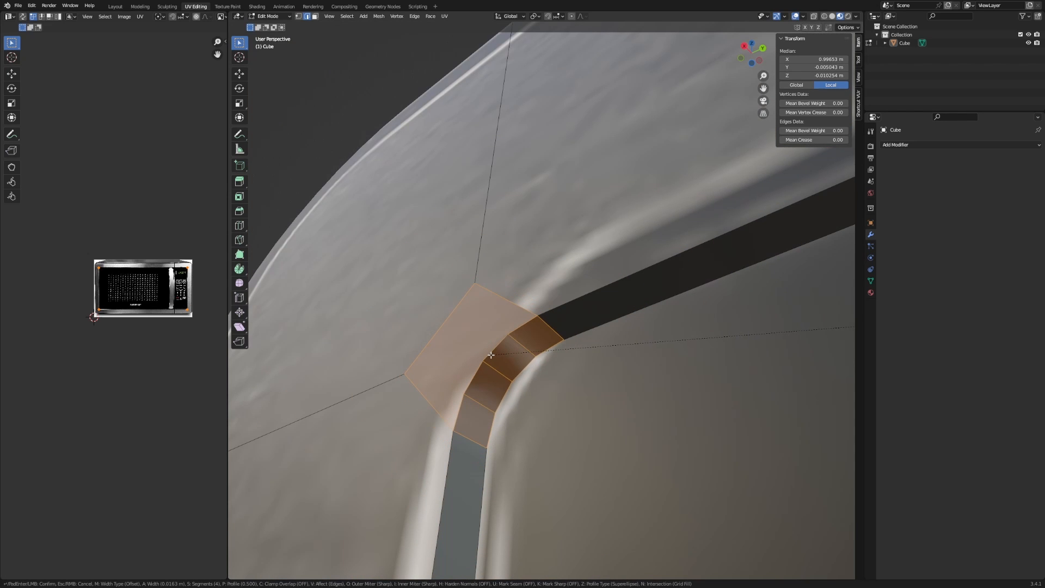
pyautogui.click(492, 355)
pyautogui.scroll(-2, 498, 357)
pyautogui.keyDown('alt'); pyautogui.moveTo(516, 361); pyautogui.dragTo(560, 399, button='middle'); pyautogui.keyUp('alt')
pyautogui.scroll(-5, 557, 400)
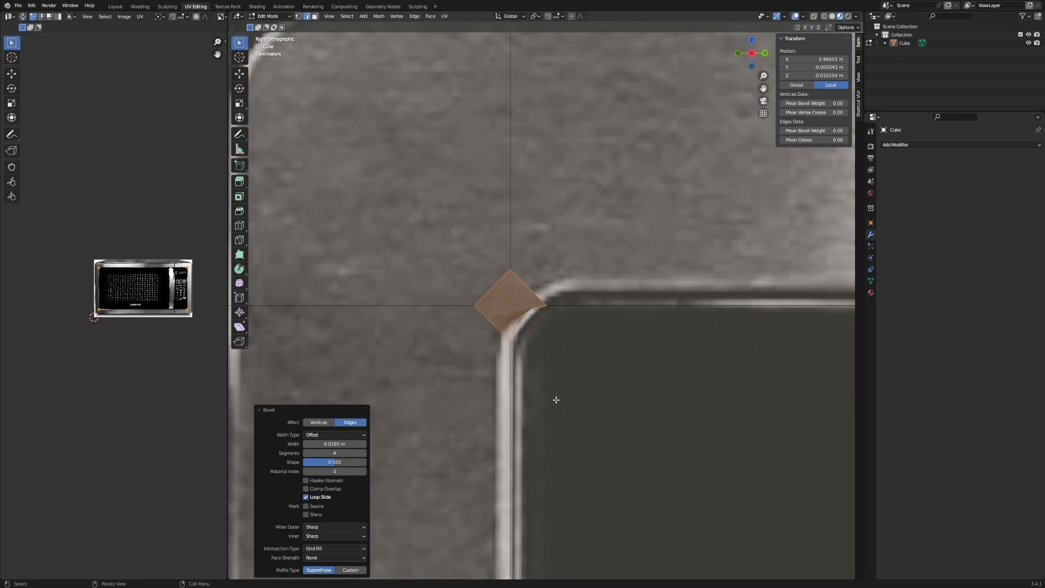
# Re-bevel the corner edges at 0.0431 m width with 4 segments, cancelling a stray Z move.
pyautogui.hotkey('ctrl', 'b')
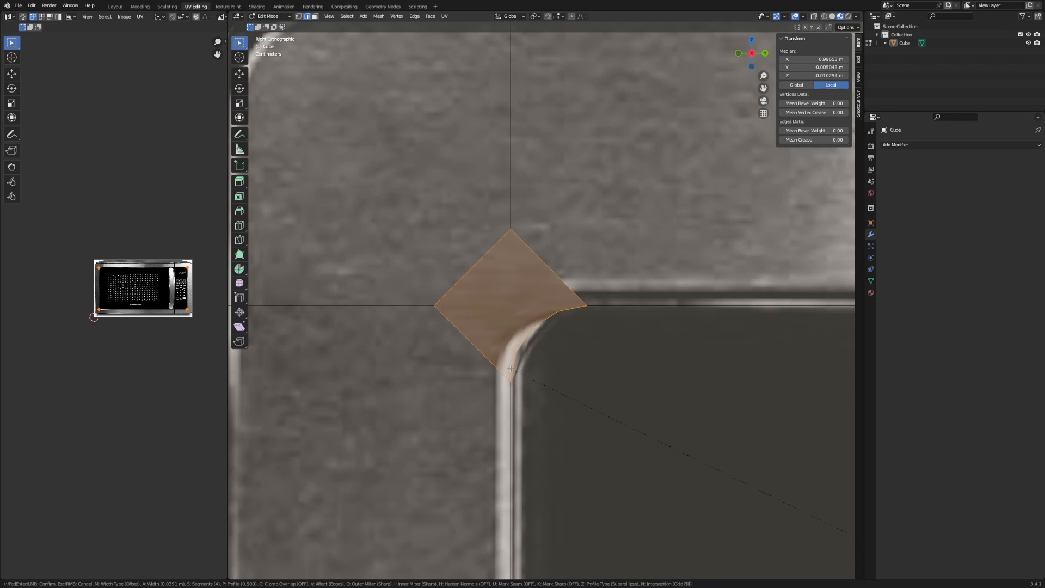
pyautogui.click(505, 368)
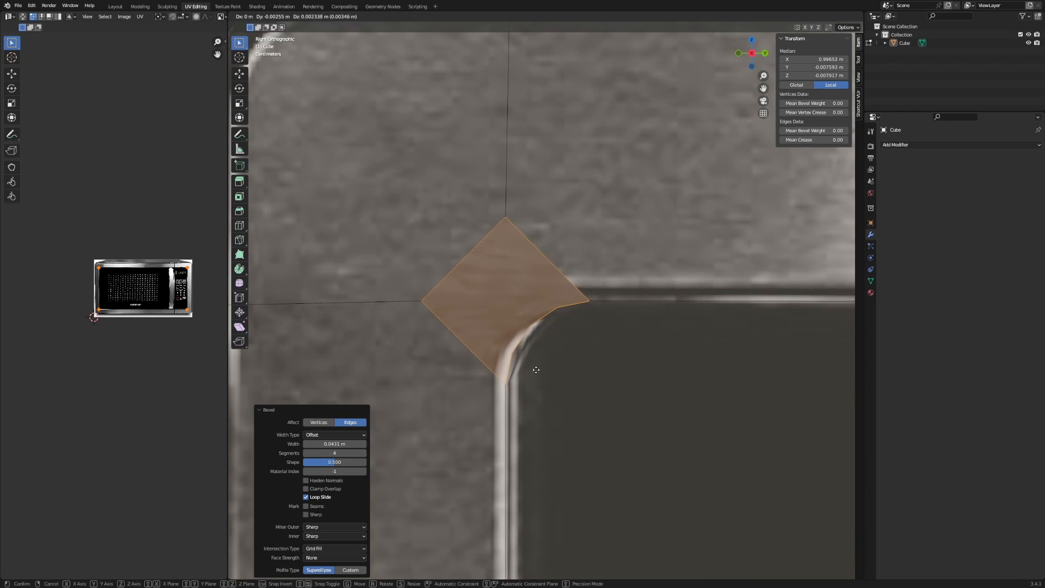
pyautogui.press('g')
pyautogui.press('z')
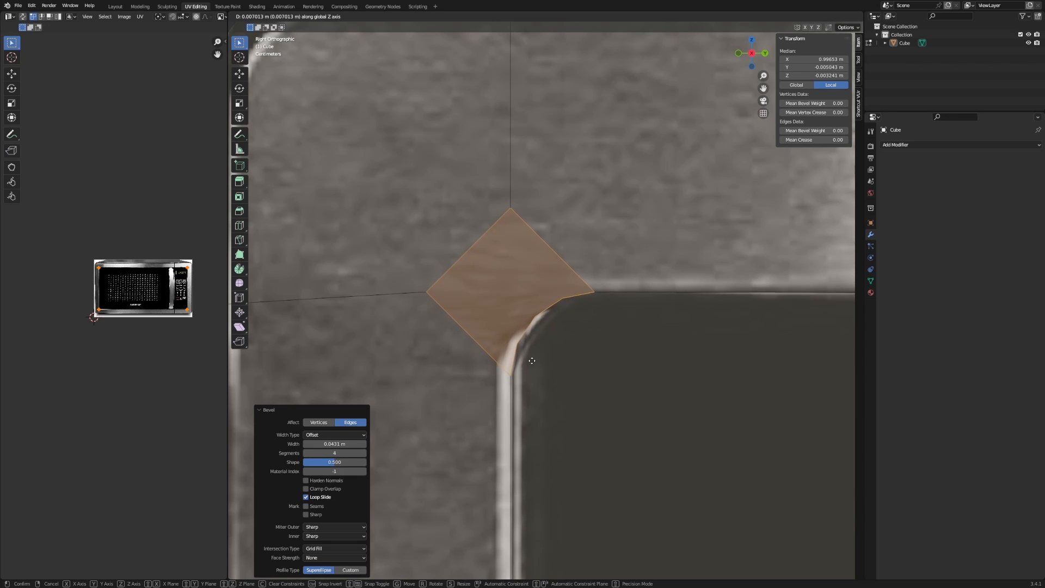
pyautogui.rightClick(531, 360)
# Inspect the rounded corners around the microwave and select an edge loop around the frame.
pyautogui.scroll(-13, 531, 361)
pyautogui.keyDown('shift'); pyautogui.moveTo(638, 366); pyautogui.dragTo(350, 342, button='middle'); pyautogui.keyUp('shift')
pyautogui.scroll(-2, 351, 342)
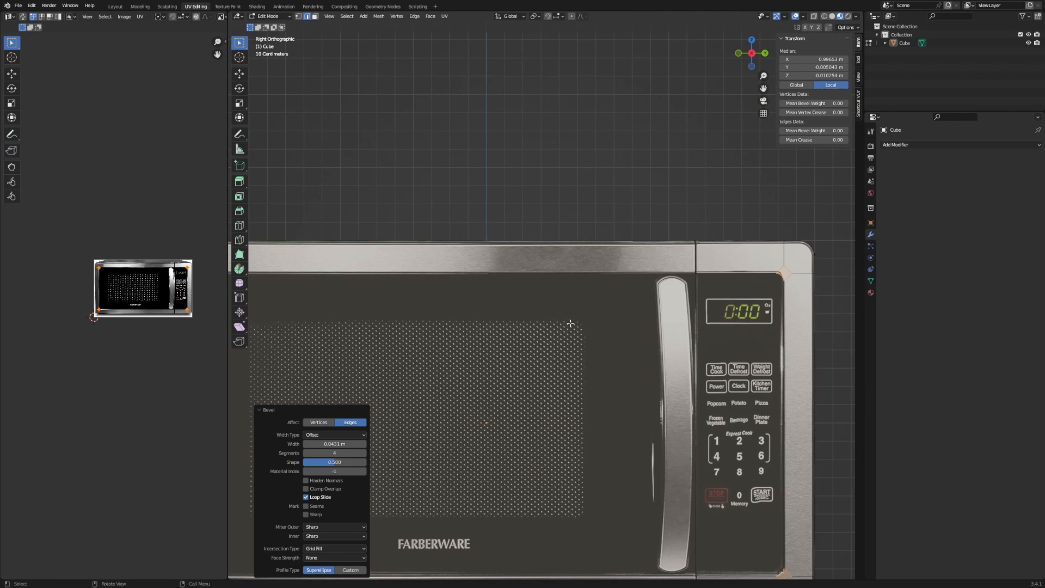
pyautogui.scroll(-2, 620, 224)
pyautogui.keyDown('shift'); pyautogui.moveTo(620, 224); pyautogui.dragTo(625, 211, button='middle'); pyautogui.keyUp('shift')
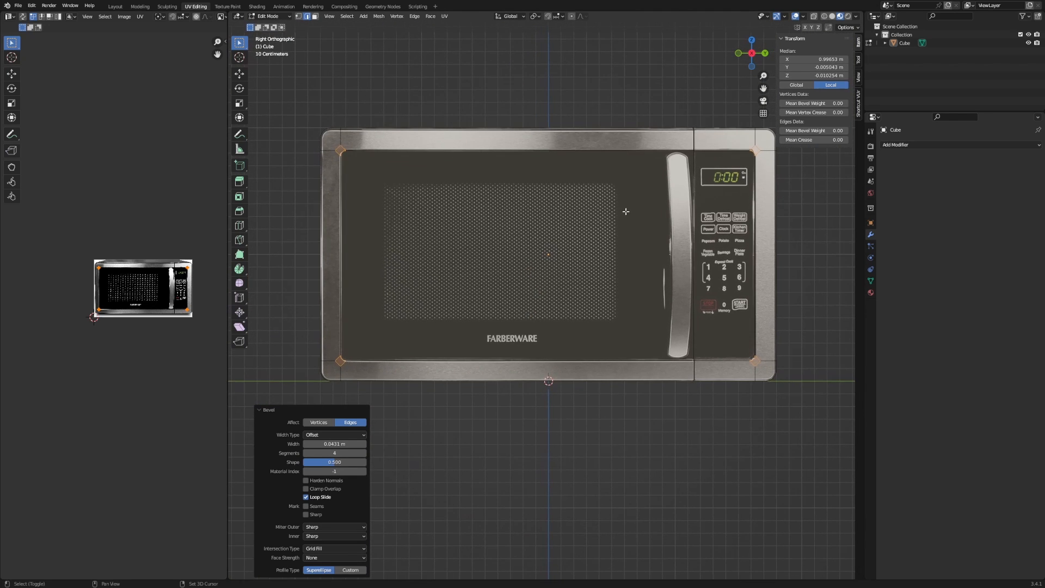
pyautogui.scroll(-1, 572, 296)
pyautogui.moveTo(545, 301); pyautogui.dragTo(588, 296, button='middle')
pyautogui.scroll(4, 564, 299)
pyautogui.keyDown('shift'); pyautogui.moveTo(411, 266); pyautogui.dragTo(482, 233, button='middle'); pyautogui.keyUp('shift')
pyautogui.scroll(2, 572, 332)
pyautogui.keyDown('alt'); pyautogui.click(470, 192); pyautogui.keyUp('alt')
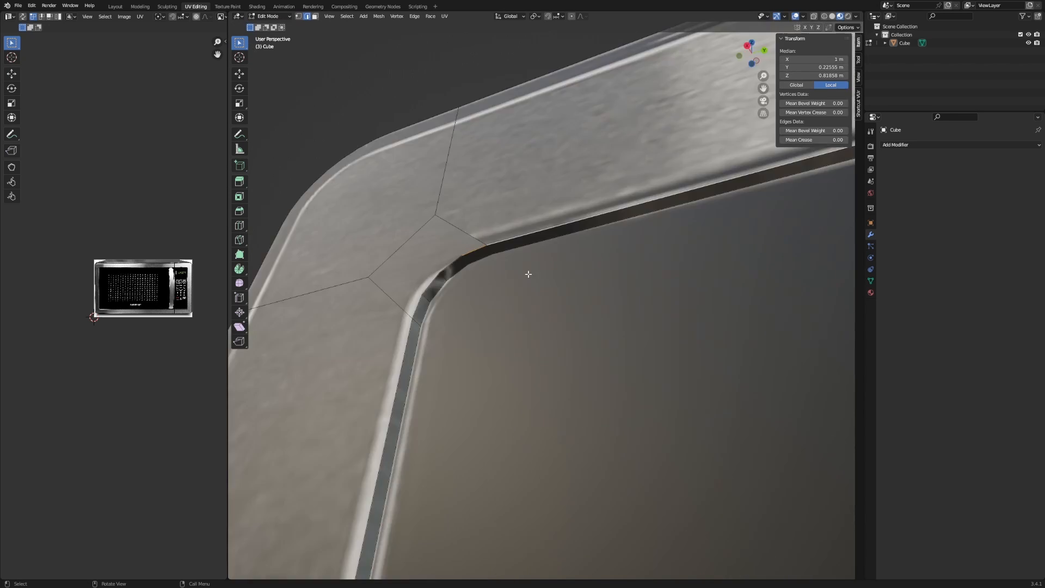
pyautogui.scroll(-2, 458, 210)
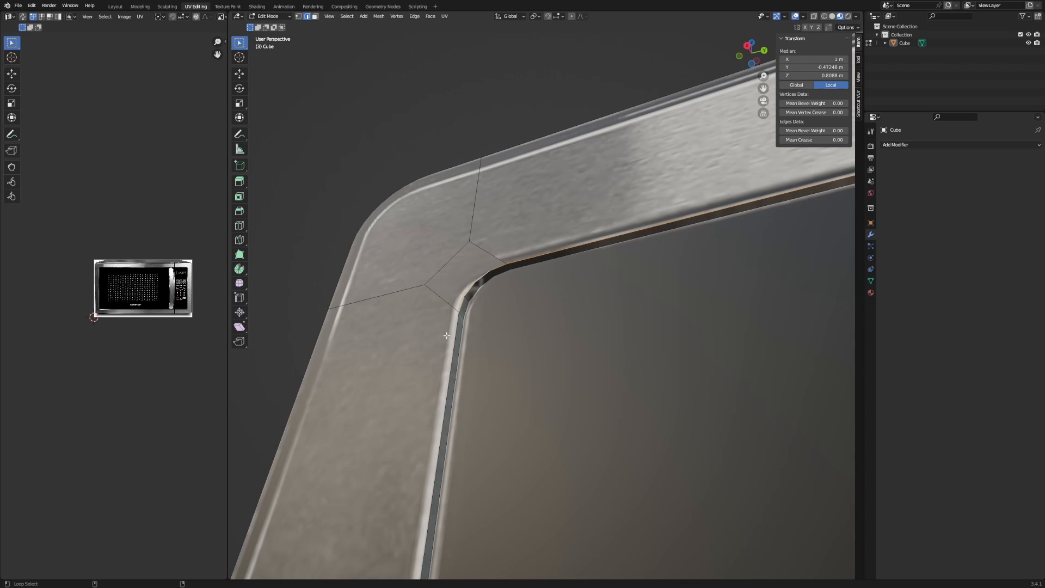
pyautogui.scroll(-8, 449, 333)
pyautogui.keyDown('shift'); pyautogui.moveTo(626, 349); pyautogui.dragTo(574, 159, button='middle'); pyautogui.keyUp('shift')
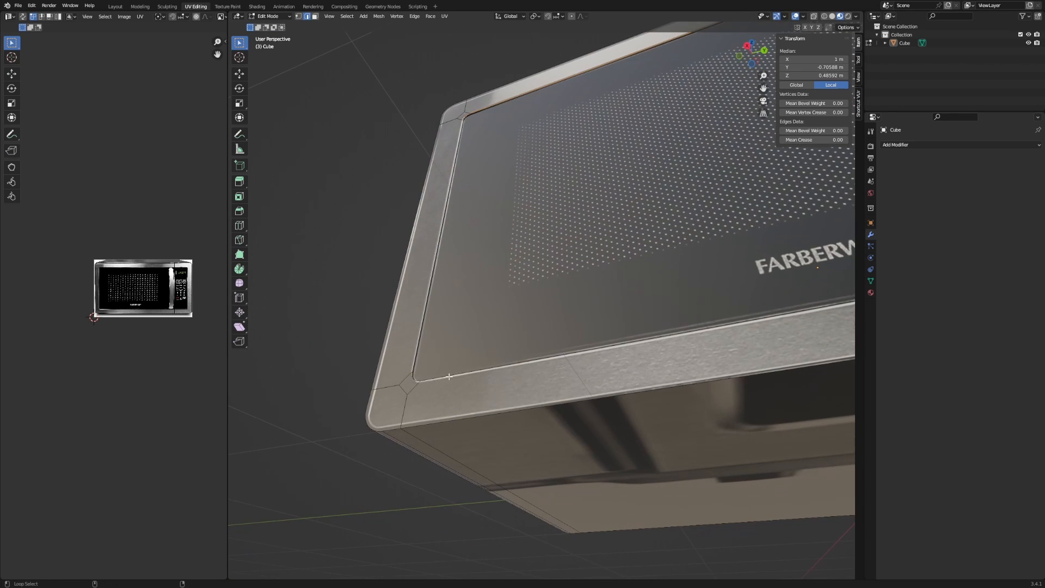
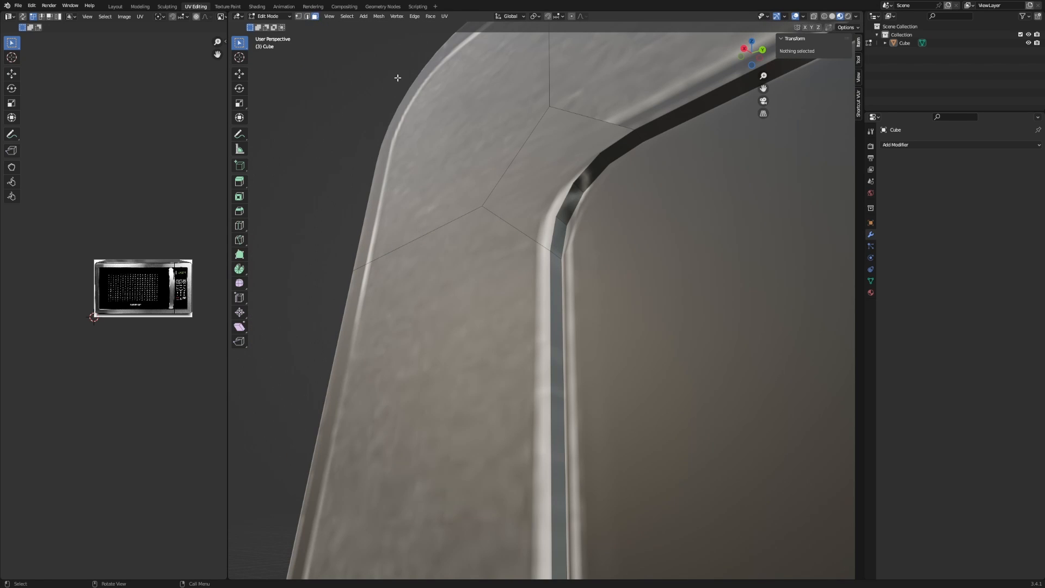
# After briefly trying an edge loop, select the face loop of the inner frame strip in face mode.
pyautogui.press('2')
pyautogui.keyDown('alt'); pyautogui.click(582, 174); pyautogui.keyUp('alt')
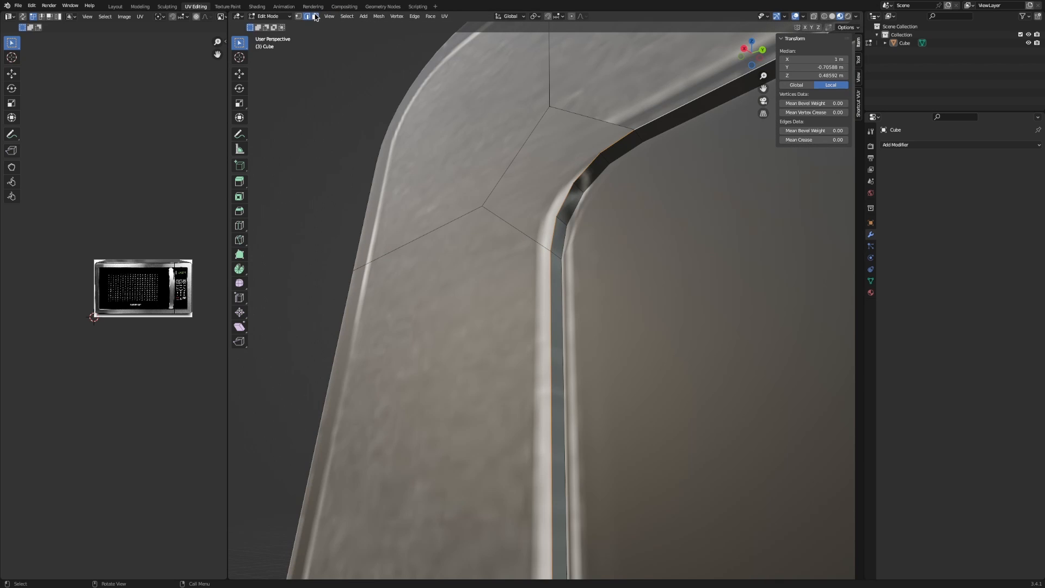
pyautogui.click(316, 17)
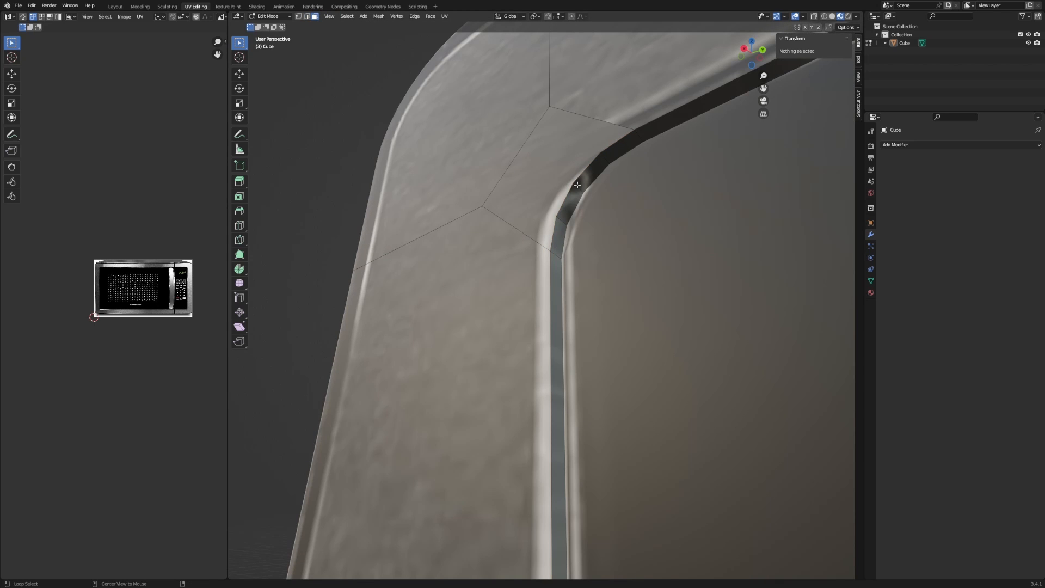
pyautogui.keyDown('alt'); pyautogui.click(580, 188); pyautogui.keyUp('alt')
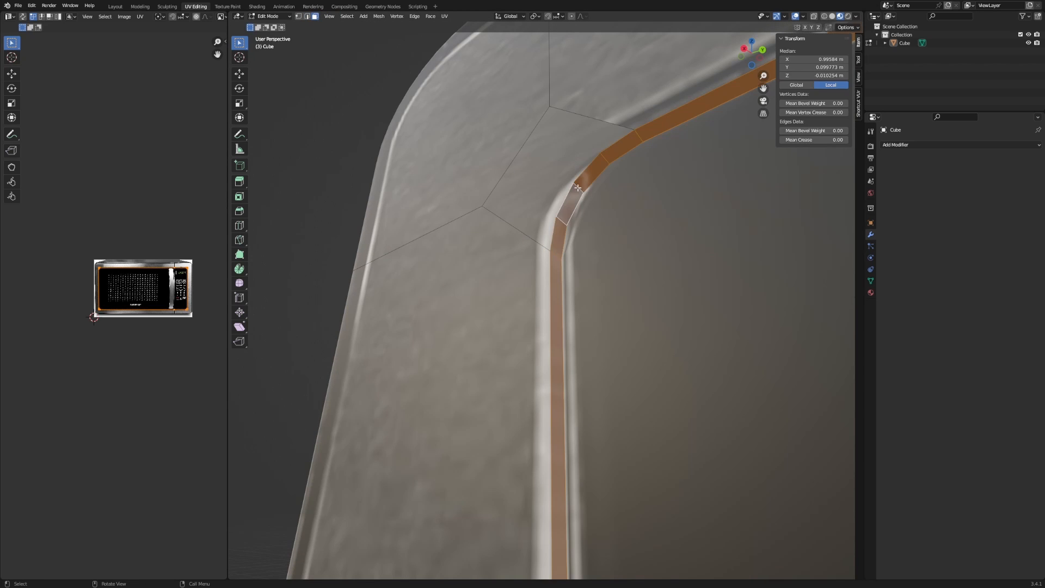
# Reduce the inner strip selection to its boundary edge loops with Select Boundary Loop.
pyautogui.moveTo(578, 187); pyautogui.dragTo(626, 204, button='middle')
pyautogui.scroll(-6, 585, 225)
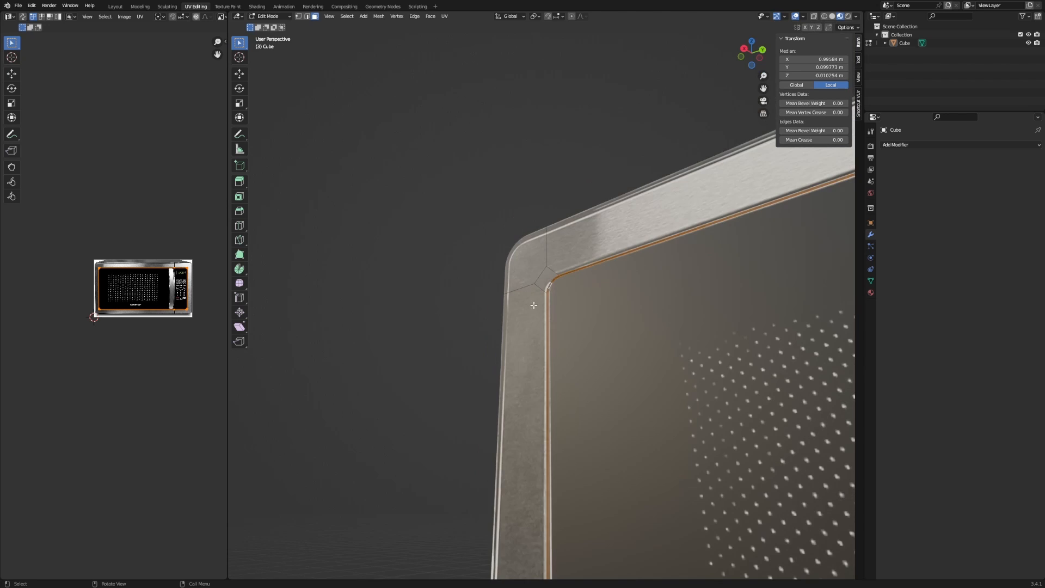
pyautogui.scroll(8, 536, 301)
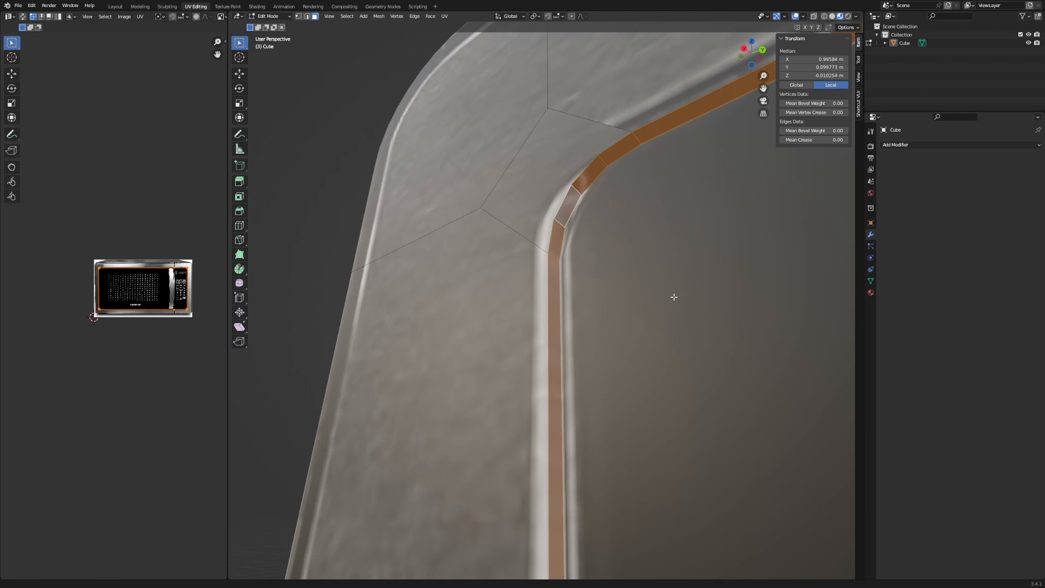
pyautogui.moveTo(675, 296); pyautogui.dragTo(427, 262, button='middle')
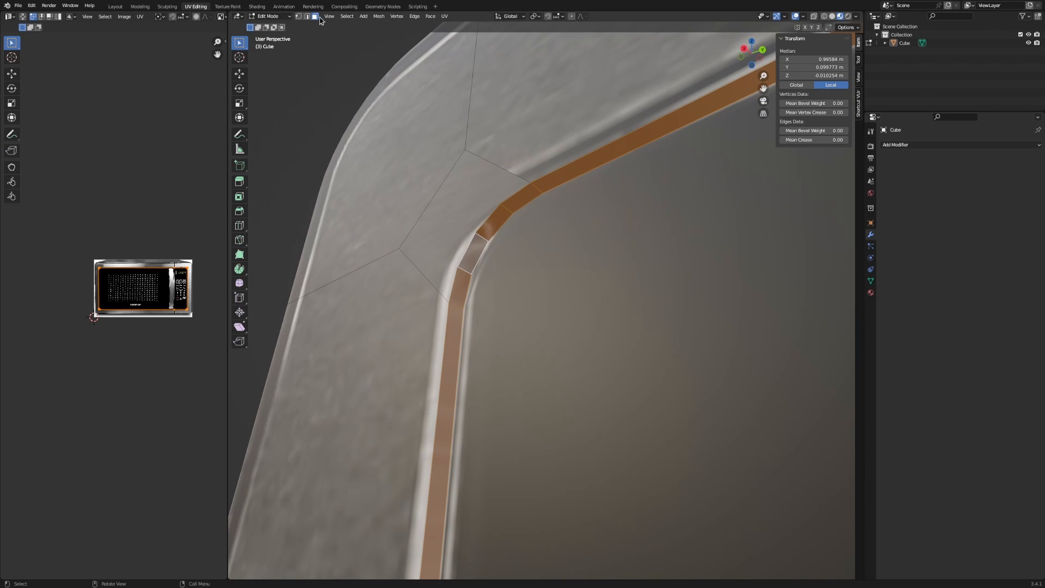
pyautogui.click(345, 17)
pyautogui.moveTo(361, 152)
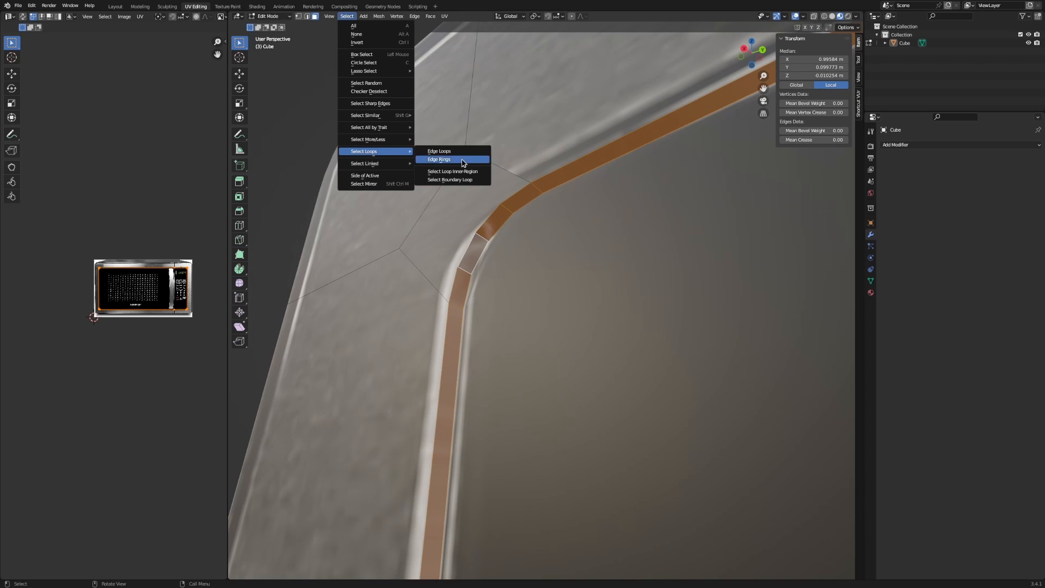
pyautogui.click(450, 179)
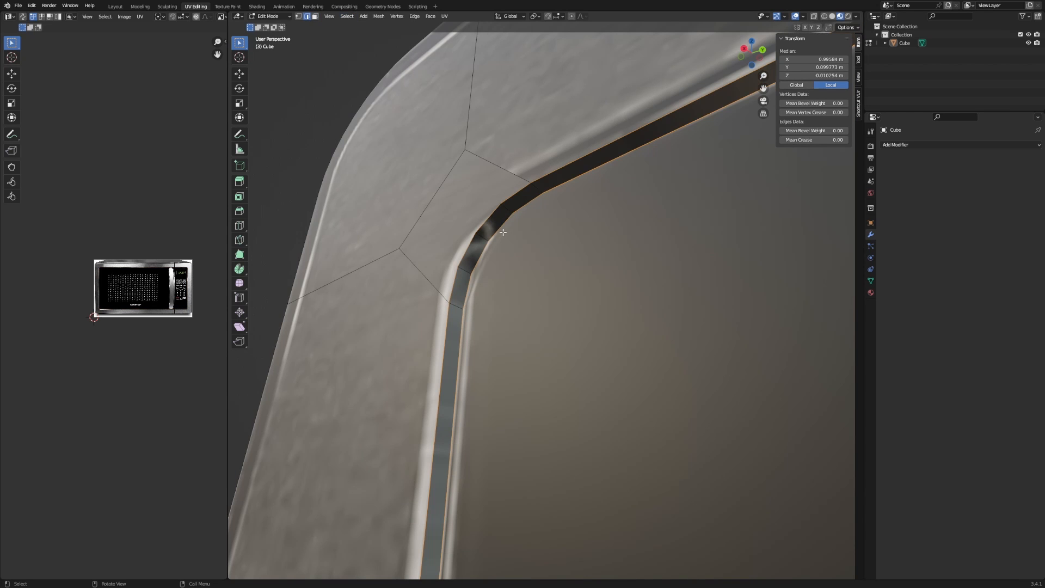
# Bevel the boundary edges at 0.00162 m width with 4 segments, then return to Object Mode.
pyautogui.click(404, 214)
pyautogui.scroll(1, 408, 220)
pyautogui.scroll(-1, 408, 219)
pyautogui.moveTo(486, 240); pyautogui.dragTo(596, 270, button='middle')
pyautogui.scroll(-3, 596, 270)
pyautogui.scroll(-2, 779, 343)
pyautogui.keyDown('shift'); pyautogui.moveTo(779, 343); pyautogui.dragTo(468, 231, button='middle'); pyautogui.keyUp('shift')
pyautogui.scroll(-2, 577, 288)
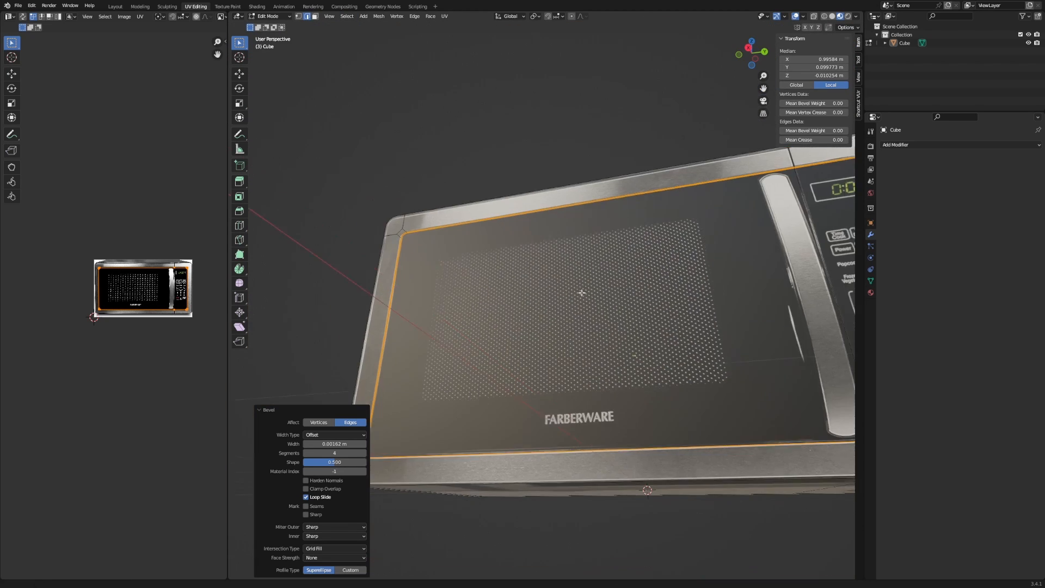
pyautogui.keyDown('shift'); pyautogui.moveTo(615, 307); pyautogui.dragTo(478, 255, button='middle'); pyautogui.keyUp('shift')
pyautogui.moveTo(477, 254); pyautogui.dragTo(482, 265, button='middle')
pyautogui.press('Tab')
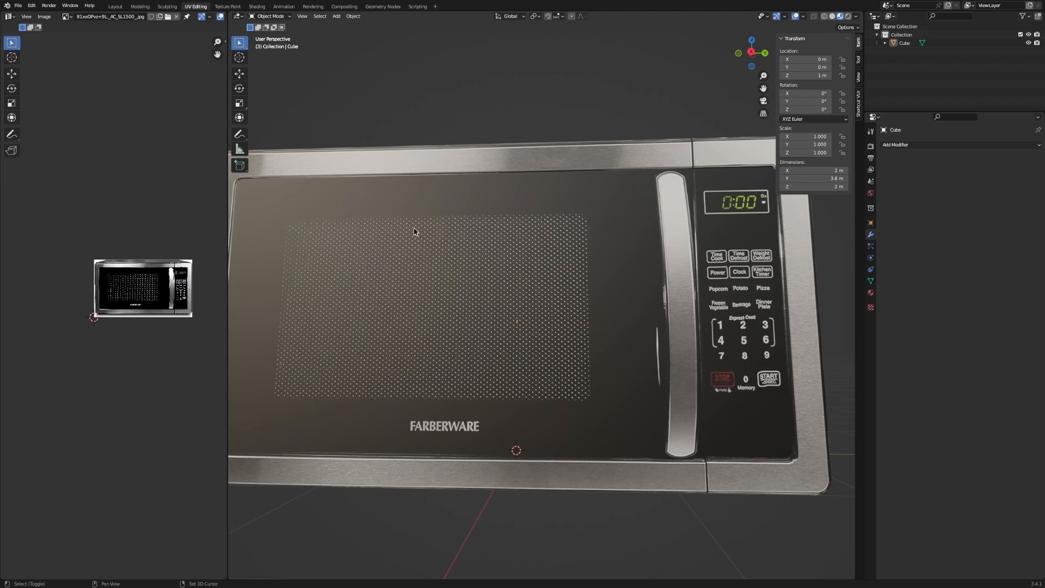
# In Right Ortho view, select the whole mesh and project its UVs from view.
pyautogui.keyDown('shift'); pyautogui.moveTo(414, 231); pyautogui.dragTo(560, 272, button='middle'); pyautogui.keyUp('shift')
pyautogui.press('KP_3')
pyautogui.keyDown('shift'); pyautogui.moveTo(636, 365); pyautogui.dragTo(472, 280, button='middle'); pyautogui.keyUp('shift')
pyautogui.press('Tab')
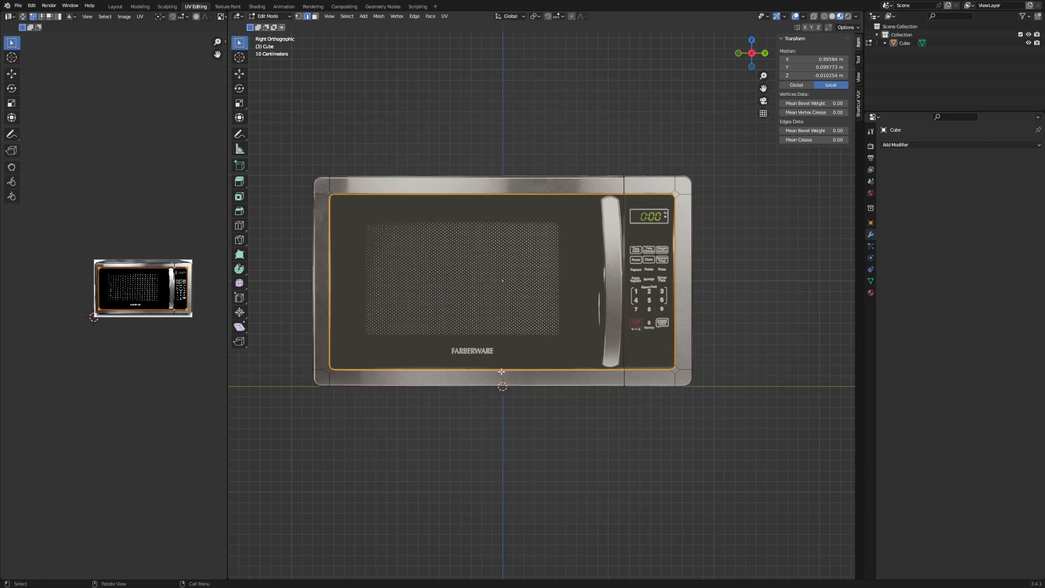
pyautogui.press('a')
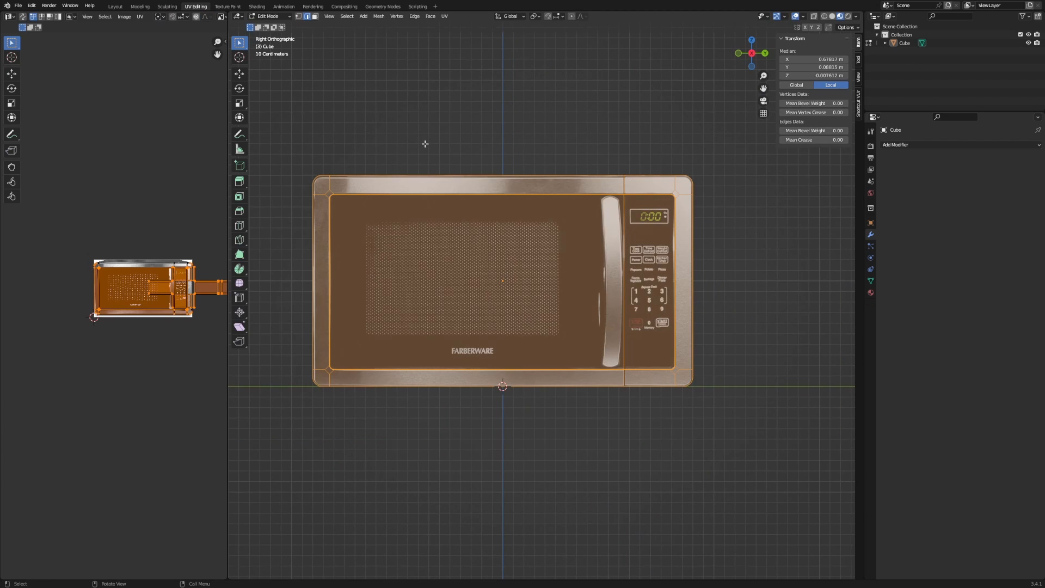
pyautogui.click(444, 17)
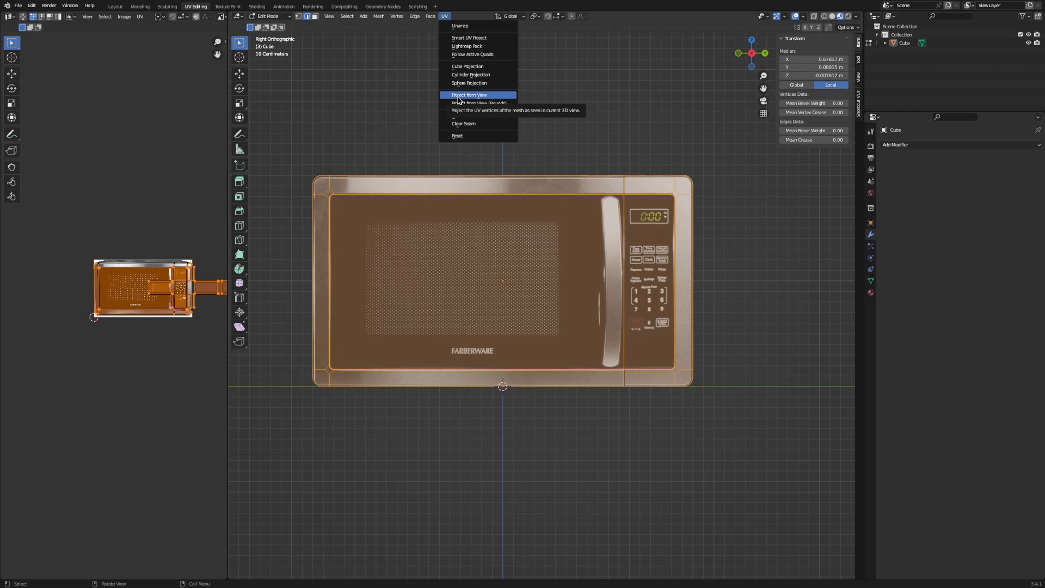
pyautogui.click(458, 96)
# Re-project the UVs from the right side view and reposition the photo in the UV editor.
pyautogui.scroll(7, 185, 270)
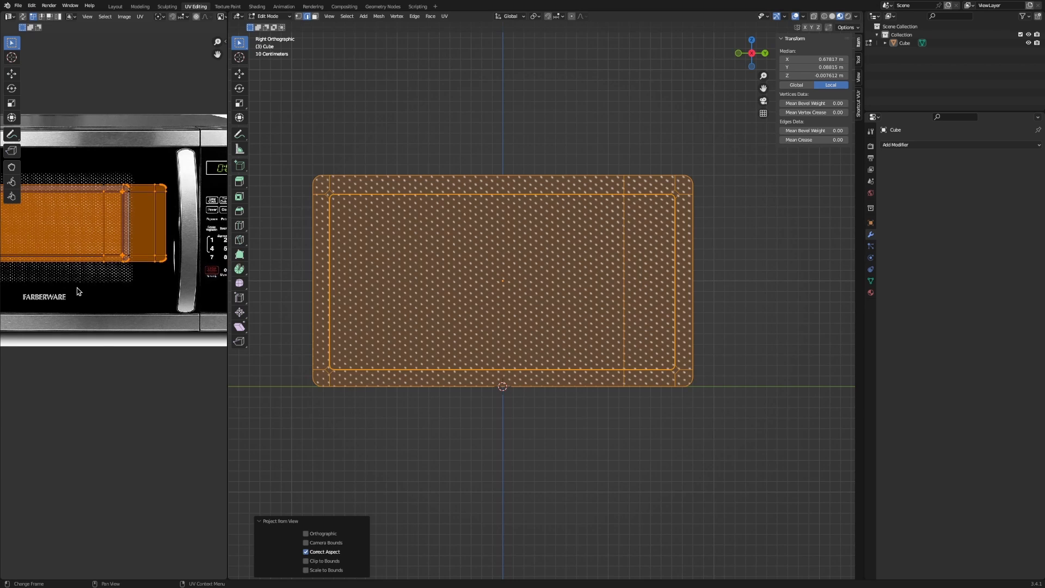
pyautogui.moveTo(73, 250); pyautogui.dragTo(121, 279, button='middle')
pyautogui.scroll(-2, 357, 260)
pyautogui.moveTo(357, 260); pyautogui.dragTo(239, 284, button='middle')
pyautogui.press('KP_3')
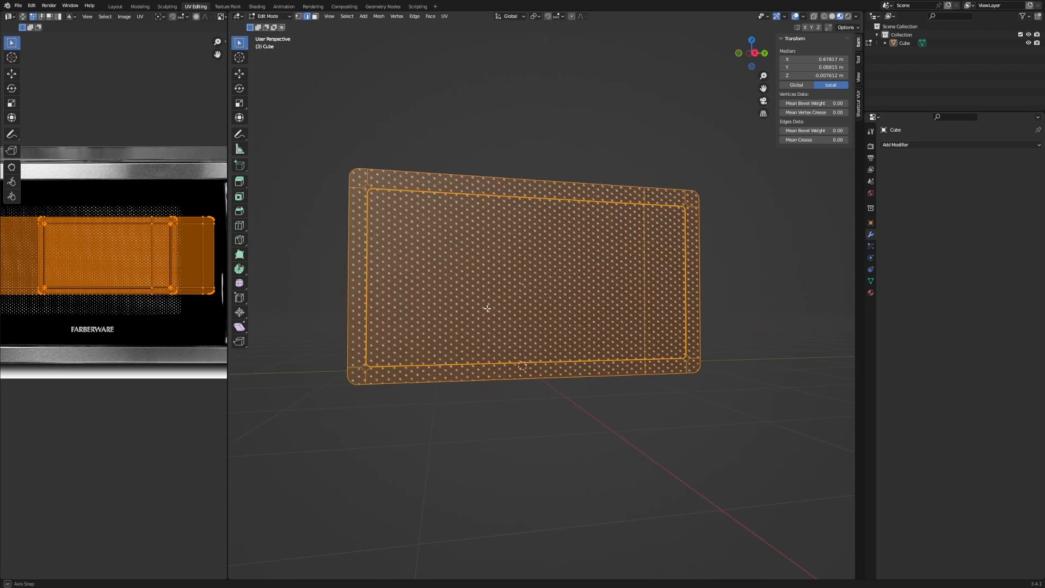
pyautogui.click(447, 17)
pyautogui.click(475, 95)
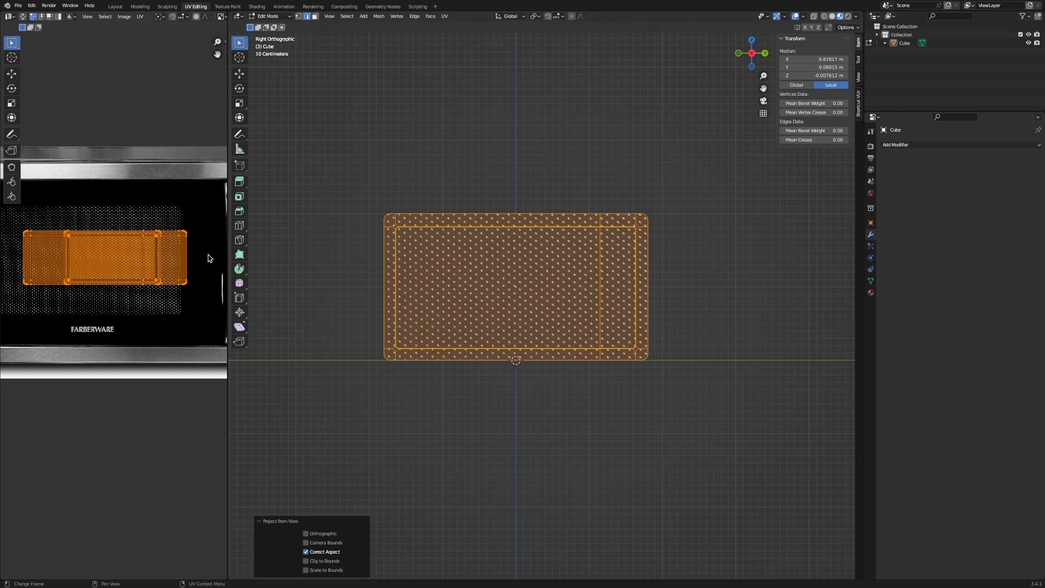
pyautogui.scroll(3, 175, 261)
pyautogui.scroll(3, 156, 261)
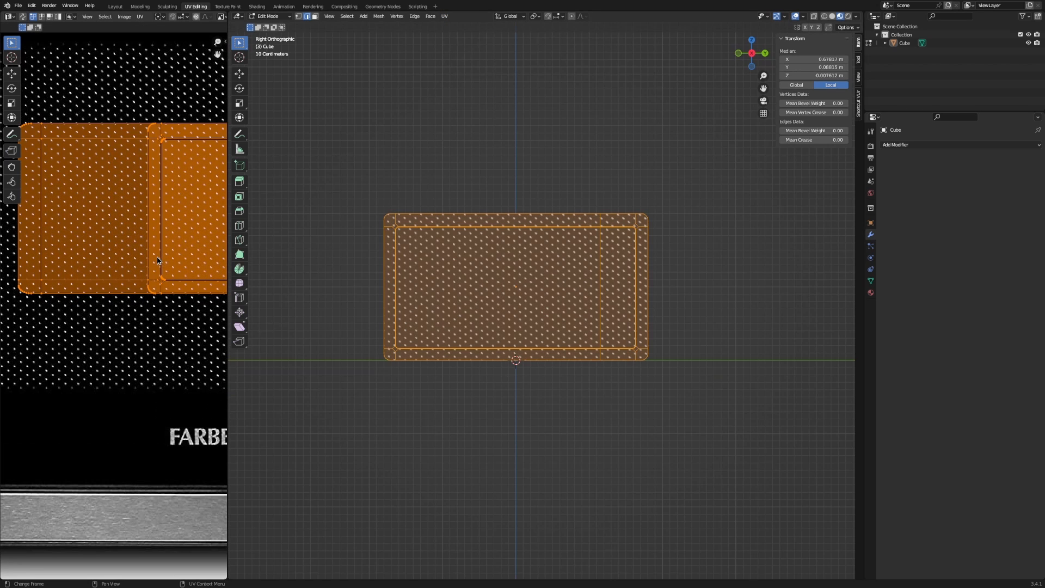
pyautogui.moveTo(327, 276); pyautogui.dragTo(432, 276, button='middle')
pyautogui.scroll(-2, 161, 220)
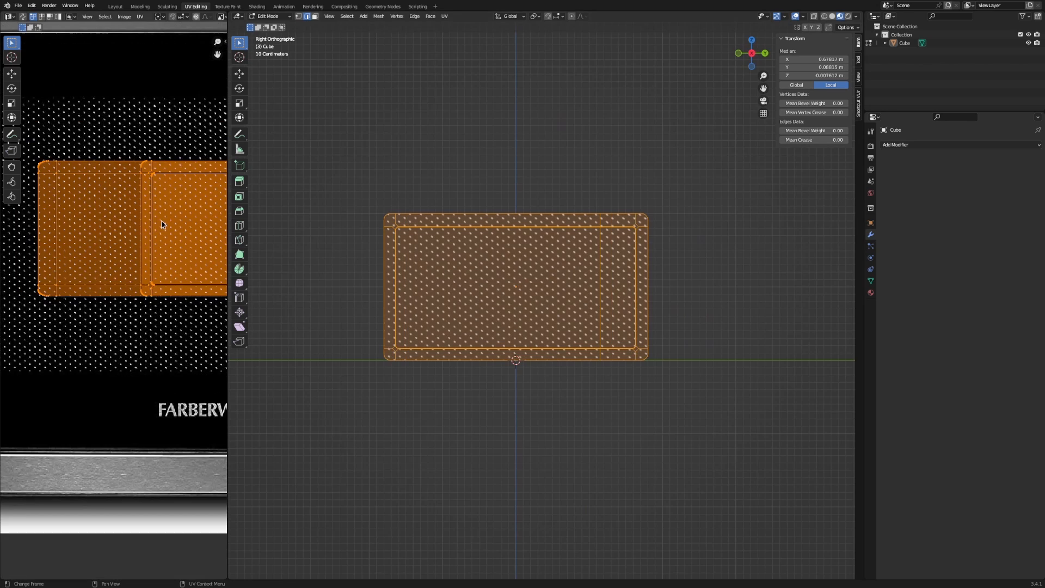
pyautogui.moveTo(166, 221); pyautogui.dragTo(76, 211, button='middle')
# Widen the UV editor and try scaling the UVs, cancelling the scale.
pyautogui.moveTo(227, 219); pyautogui.dragTo(460, 221)
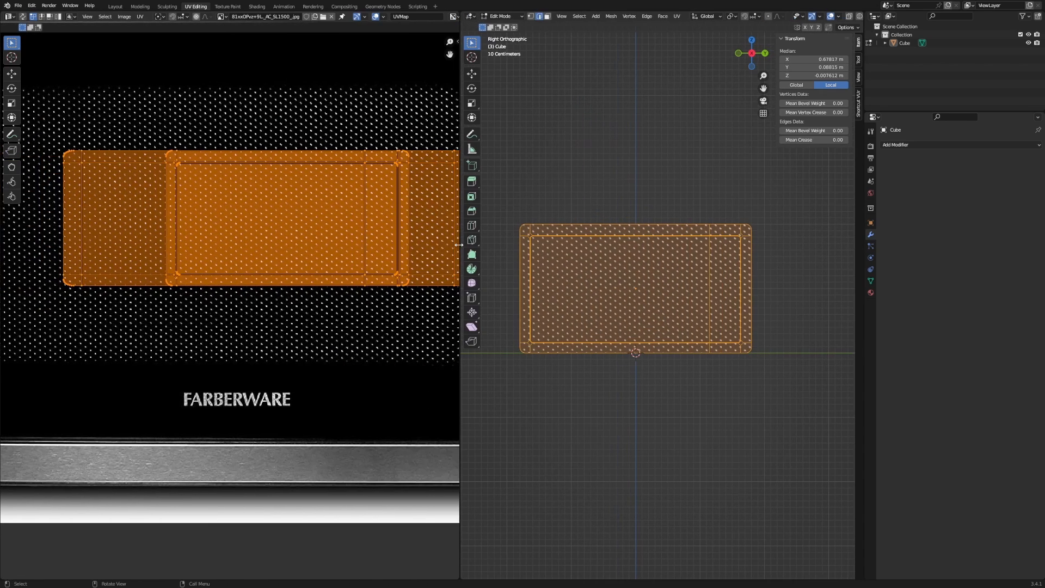
pyautogui.scroll(-4, 340, 237)
pyautogui.moveTo(329, 228); pyautogui.dragTo(292, 236, button='middle')
pyautogui.press('Tab')
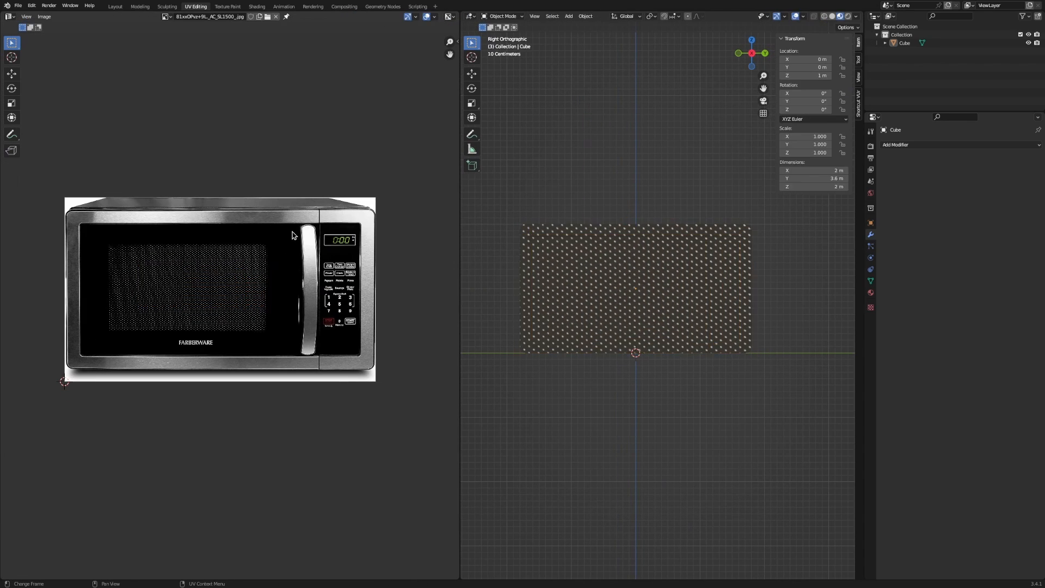
pyautogui.press('Tab')
pyautogui.press('s')
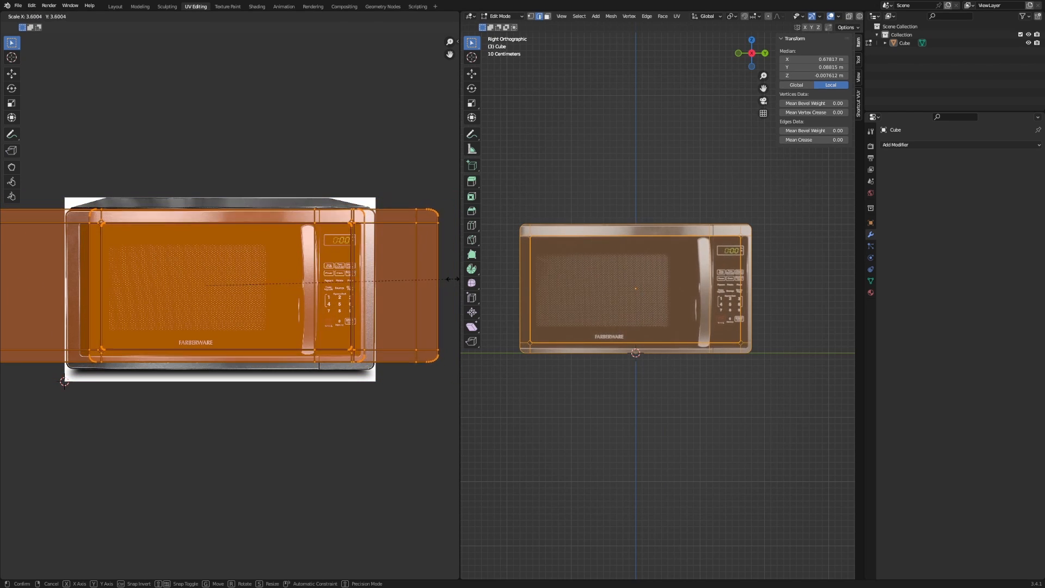
pyautogui.press('Escape')
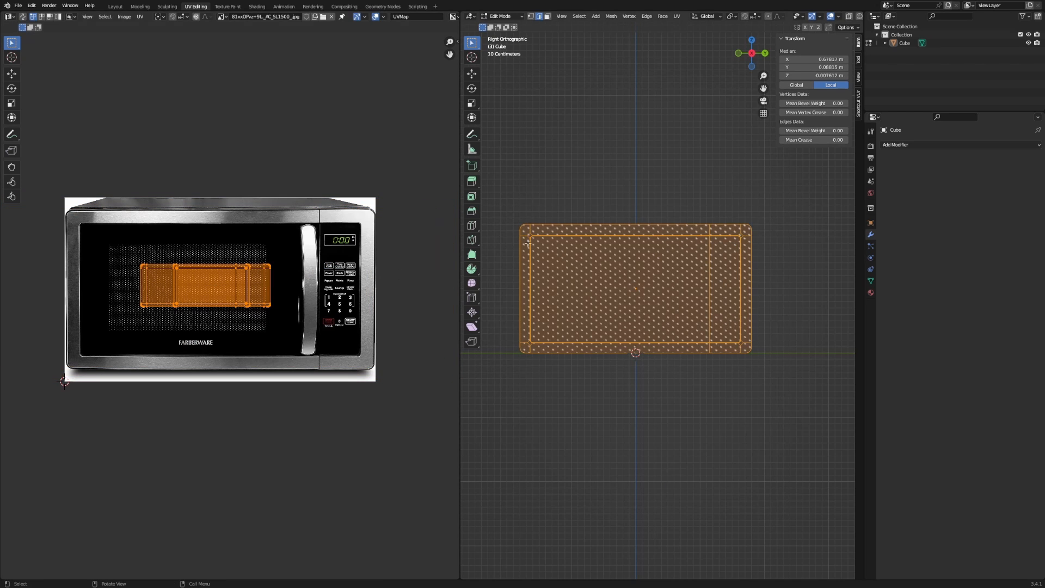
# Apply All Transforms to the microwave box in Object Mode.
pyautogui.press('Tab')
pyautogui.hotkey('ctrl', 'a')
pyautogui.press('Tab')
pyautogui.hotkey('shift', 'alt', 'z')
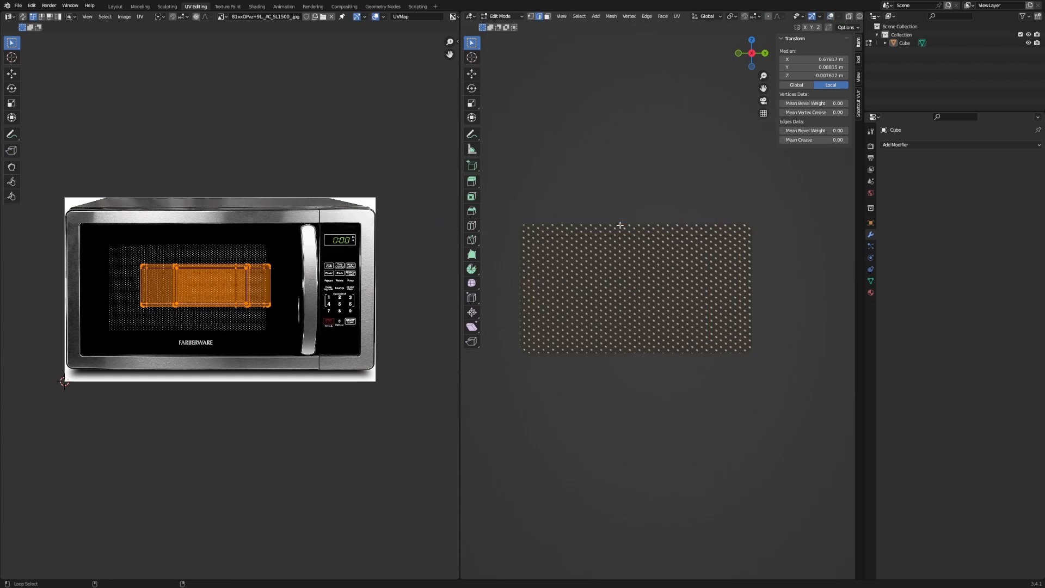
pyautogui.hotkey('shift', 'alt', 'z')
pyautogui.moveTo(597, 229); pyautogui.dragTo(601, 264, button='middle')
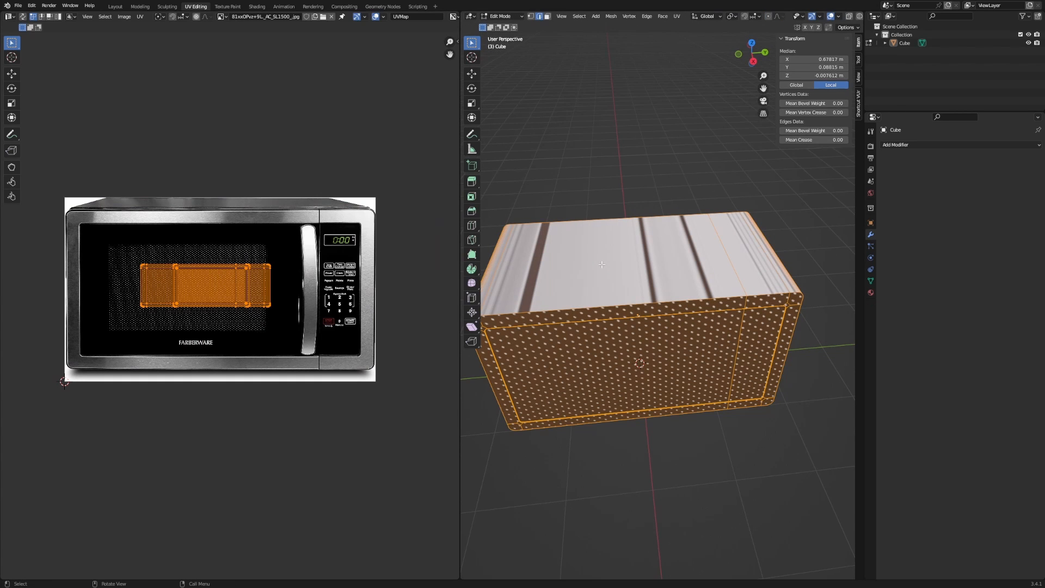
pyautogui.press('Tab')
pyautogui.hotkey('ctrl', 'a')
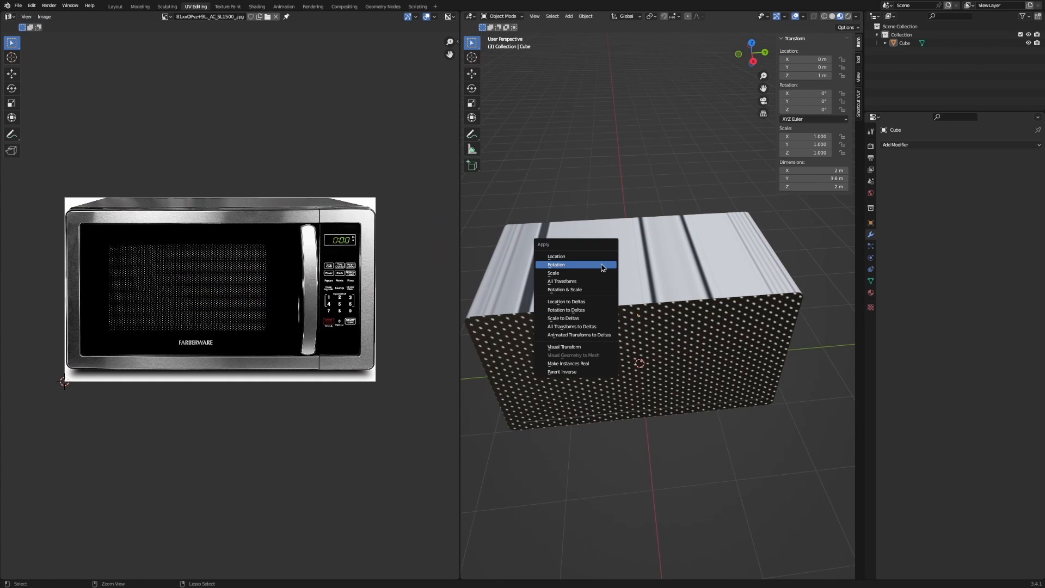
pyautogui.click(556, 279)
# Project the box's UVs again from the current perspective view.
pyautogui.press('Tab')
pyautogui.moveTo(560, 278); pyautogui.dragTo(630, 315, button='middle')
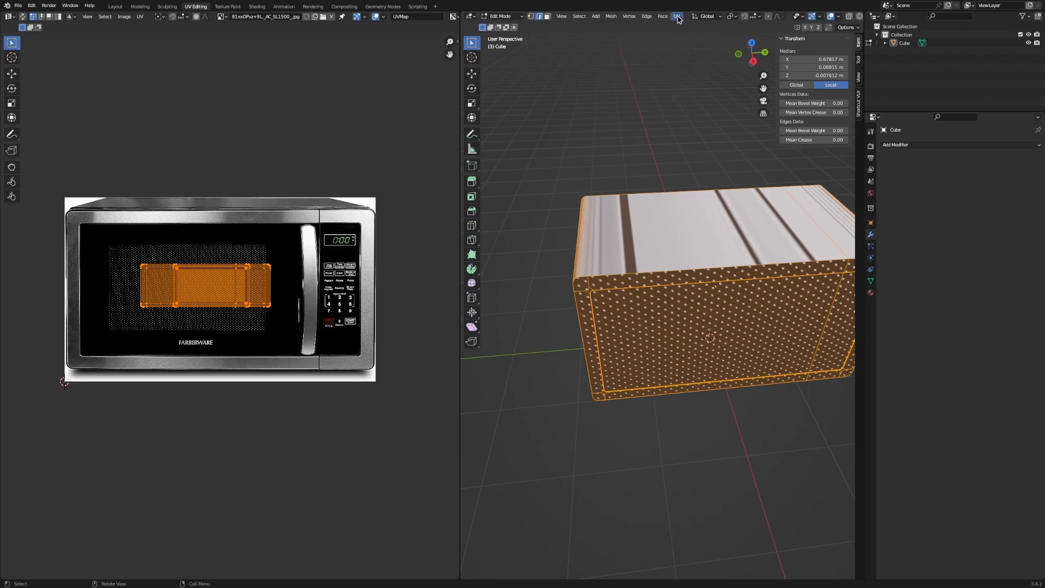
pyautogui.click(677, 17)
pyautogui.click(707, 95)
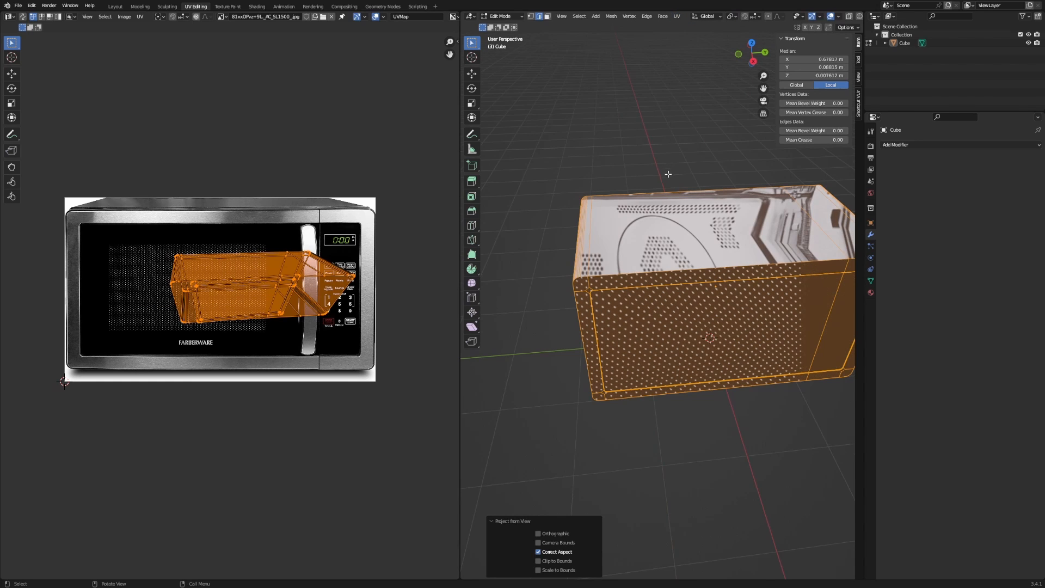
# Re-project the UVs from the side and three-quarter views, abandoning a UV resize.
pyautogui.keyDown('alt'); pyautogui.moveTo(668, 174); pyautogui.dragTo(652, 124, button='middle'); pyautogui.keyUp('alt')
pyautogui.click(677, 17)
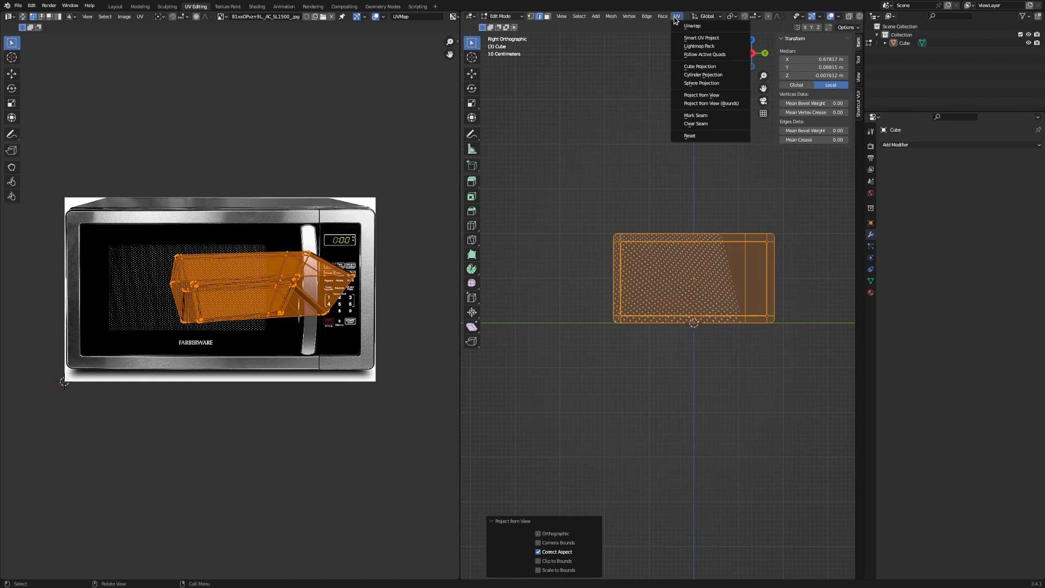
pyautogui.click(692, 94)
pyautogui.moveTo(691, 90); pyautogui.dragTo(670, 123, button='middle')
pyautogui.click(677, 15)
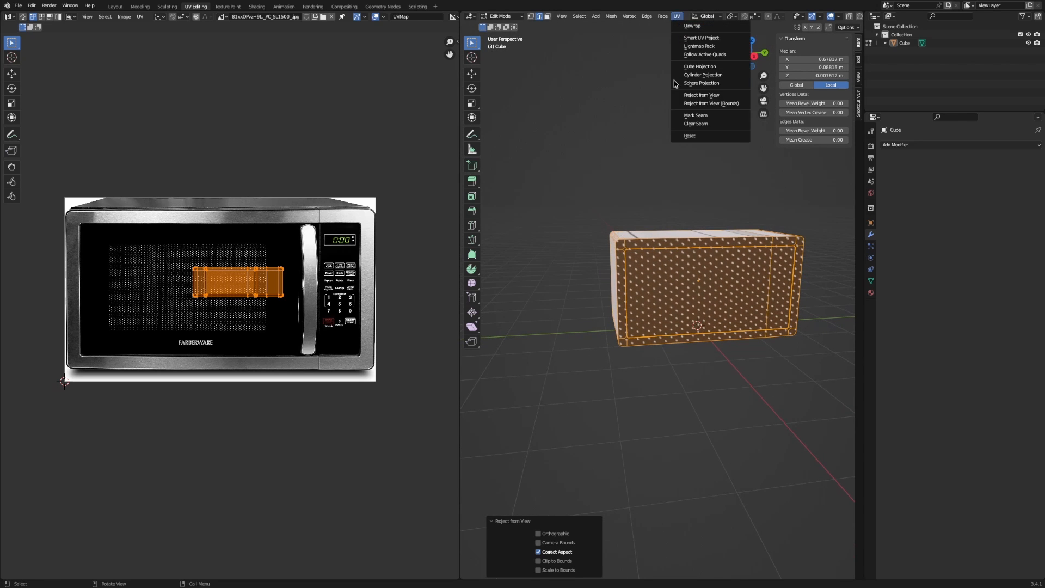
pyautogui.click(685, 94)
pyautogui.keyDown('alt'); pyautogui.moveTo(679, 102); pyautogui.dragTo(656, 92, button='middle'); pyautogui.keyUp('alt')
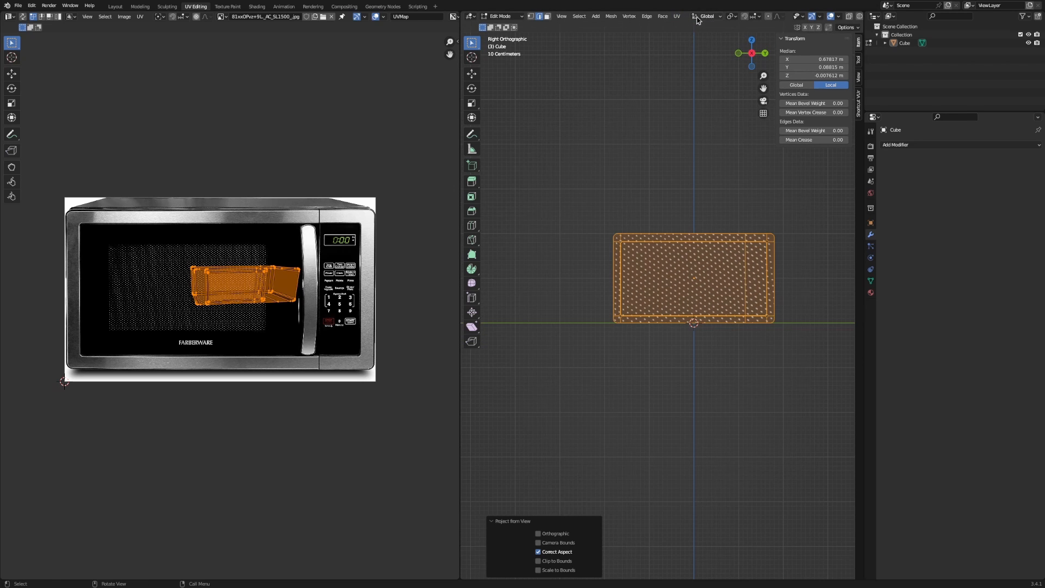
pyautogui.click(676, 16)
pyautogui.click(682, 95)
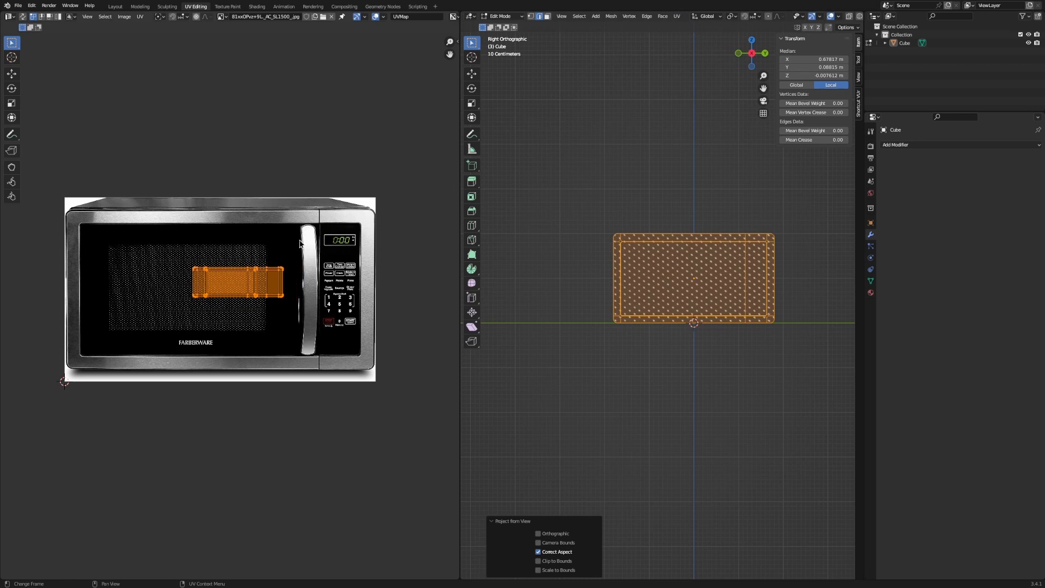
pyautogui.press('s')
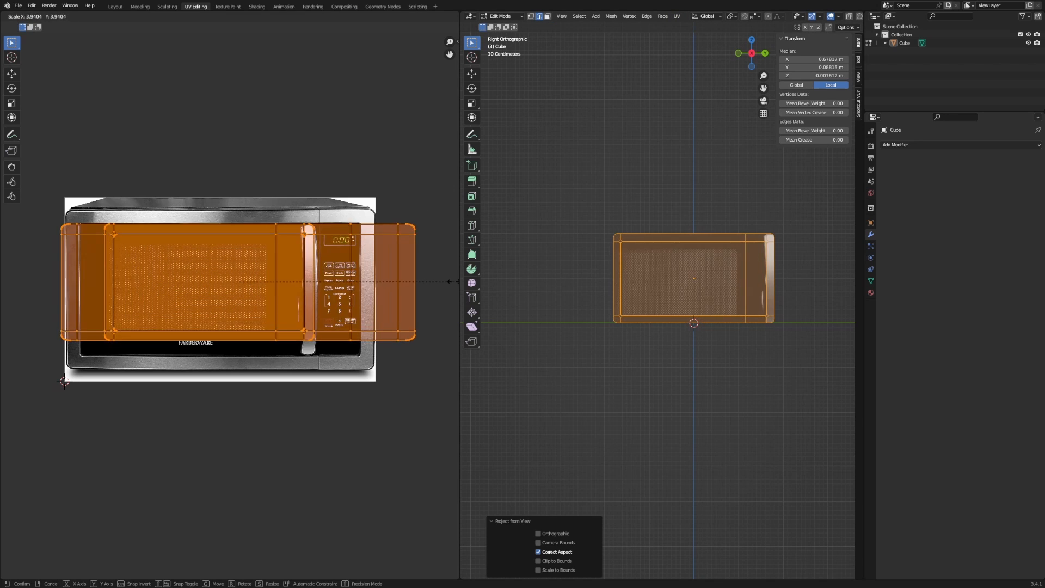
pyautogui.press('Escape')
# Project the UVs from view with bounds, then scale them to about 0.87.
pyautogui.click(676, 16)
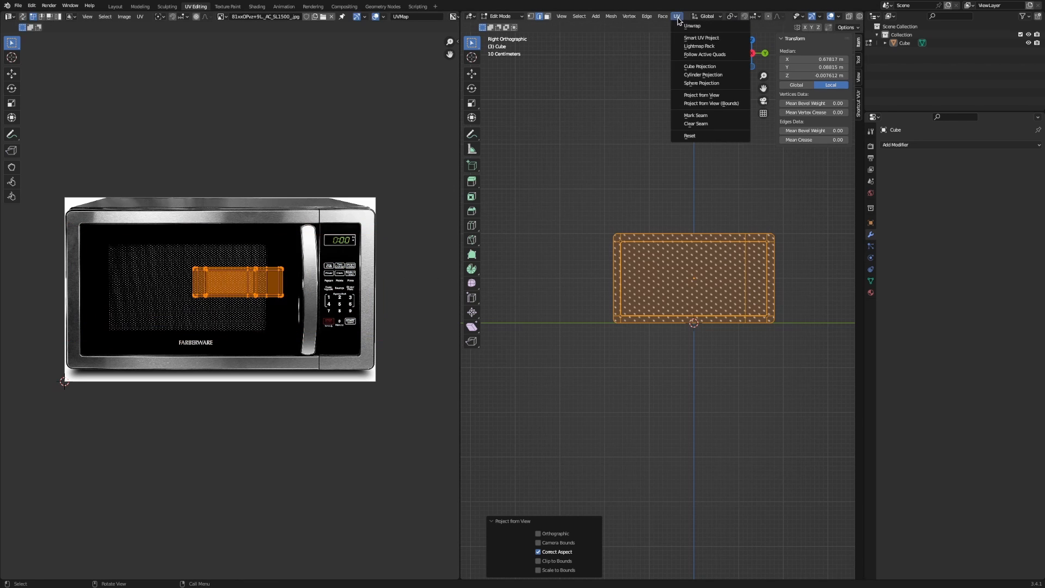
pyautogui.click(696, 103)
pyautogui.press('s')
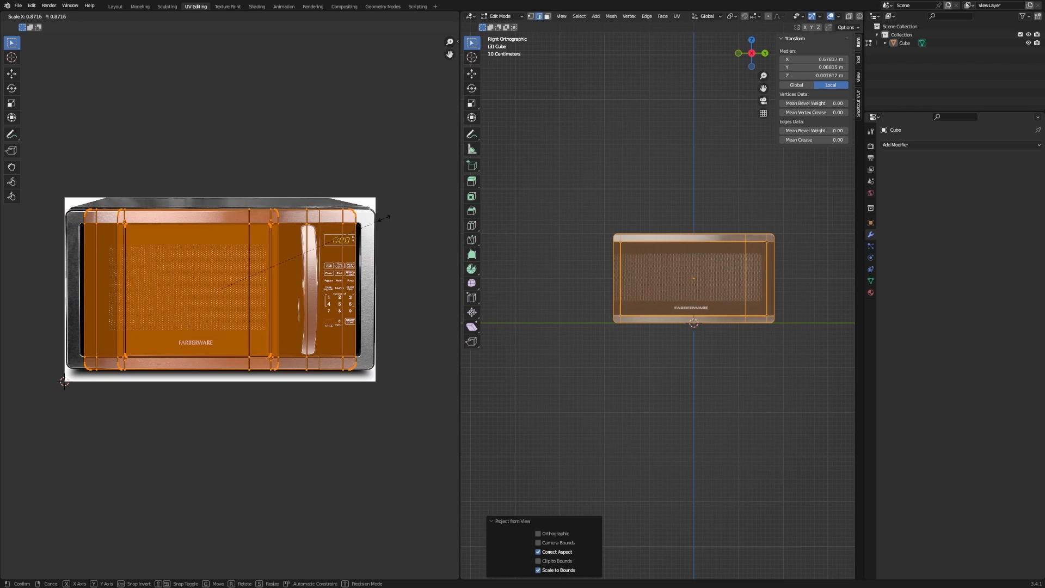
pyautogui.click(384, 217)
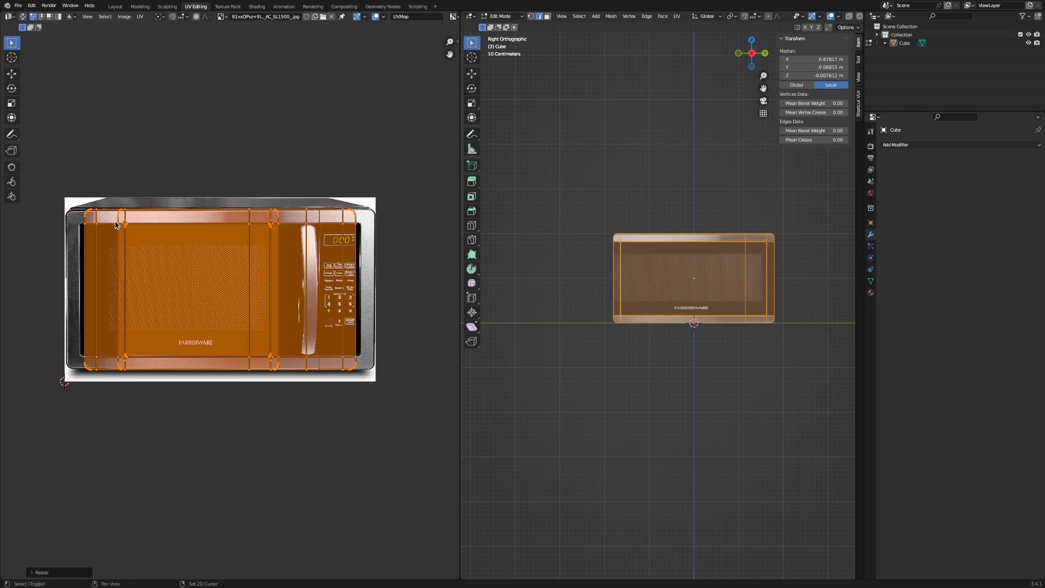
# Move the two left vertical UV strips along X past the photo's left edge.
pyautogui.moveTo(115, 225); pyautogui.dragTo(142, 198, button='middle')
pyautogui.moveTo(60, 151); pyautogui.dragTo(200, 418)
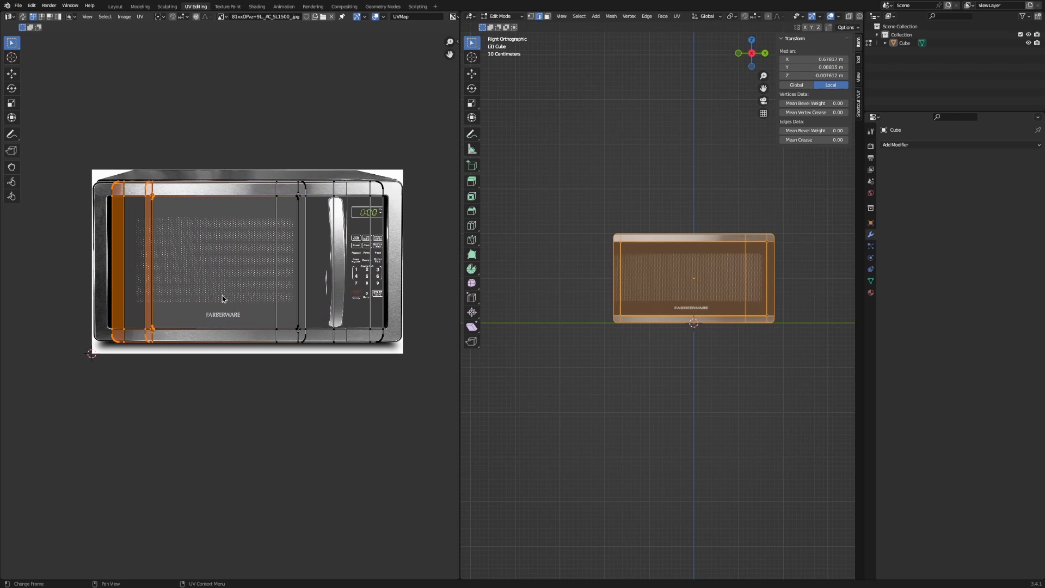
pyautogui.press('g')
pyautogui.rightClick(253, 297)
pyautogui.moveTo(138, 164); pyautogui.dragTo(181, 348)
pyautogui.press('g')
pyautogui.rightClick(193, 325)
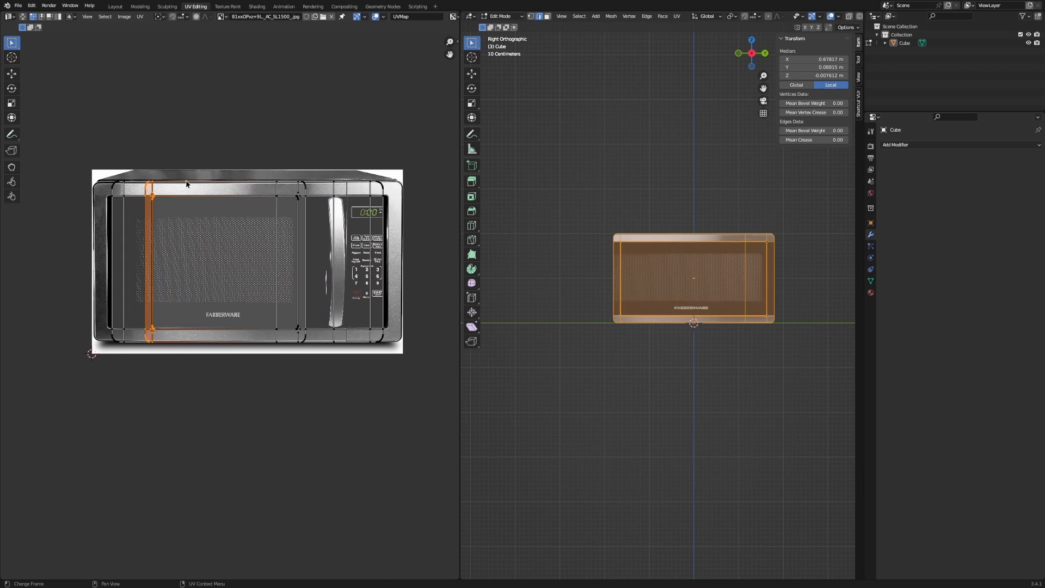
pyautogui.moveTo(198, 156); pyautogui.dragTo(19, 403)
pyautogui.press('g')
pyautogui.press('x')
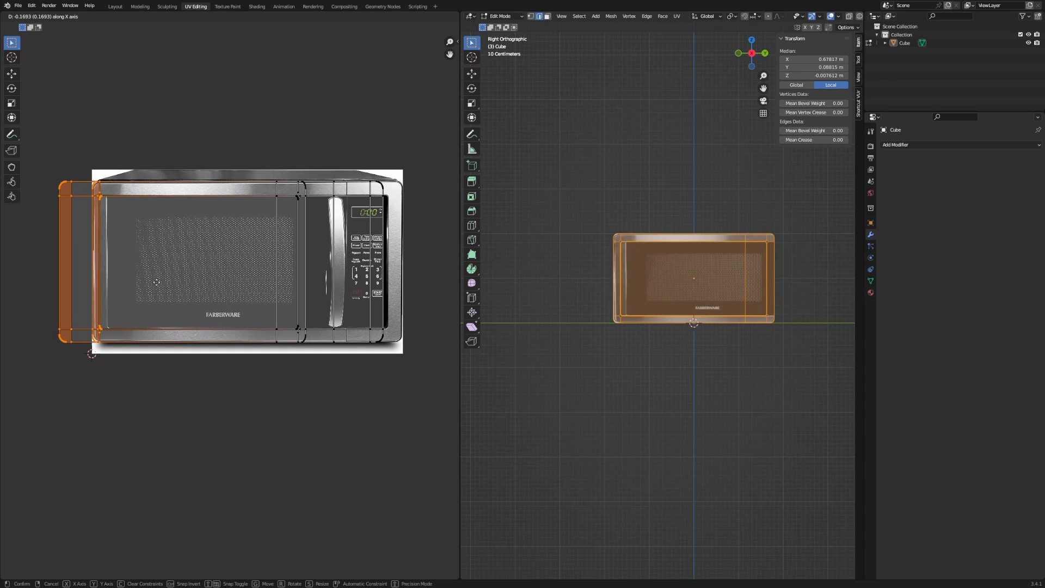
pyautogui.click(156, 283)
# Inspect the microwave from the side, cancelling a stray geometry move.
pyautogui.scroll(3, 248, 298)
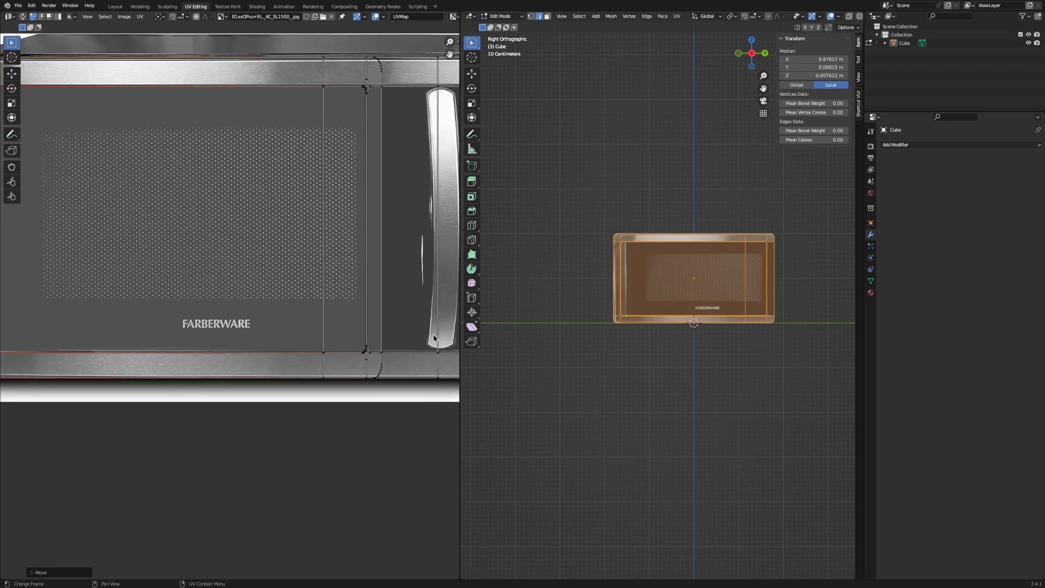
pyautogui.scroll(-5, 248, 298)
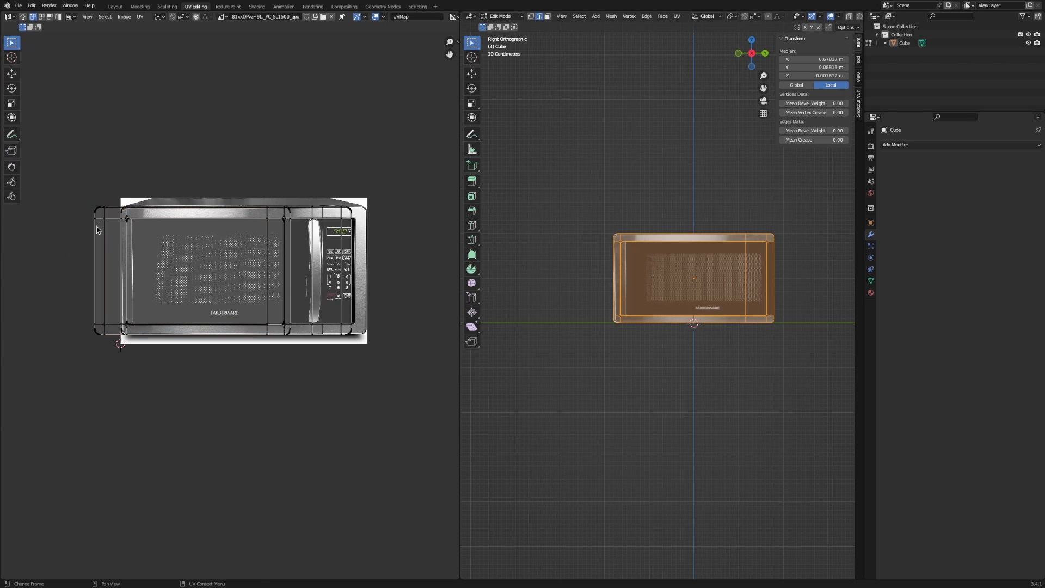
pyautogui.moveTo(579, 310); pyautogui.dragTo(601, 334, button='middle')
pyautogui.scroll(8, 600, 284)
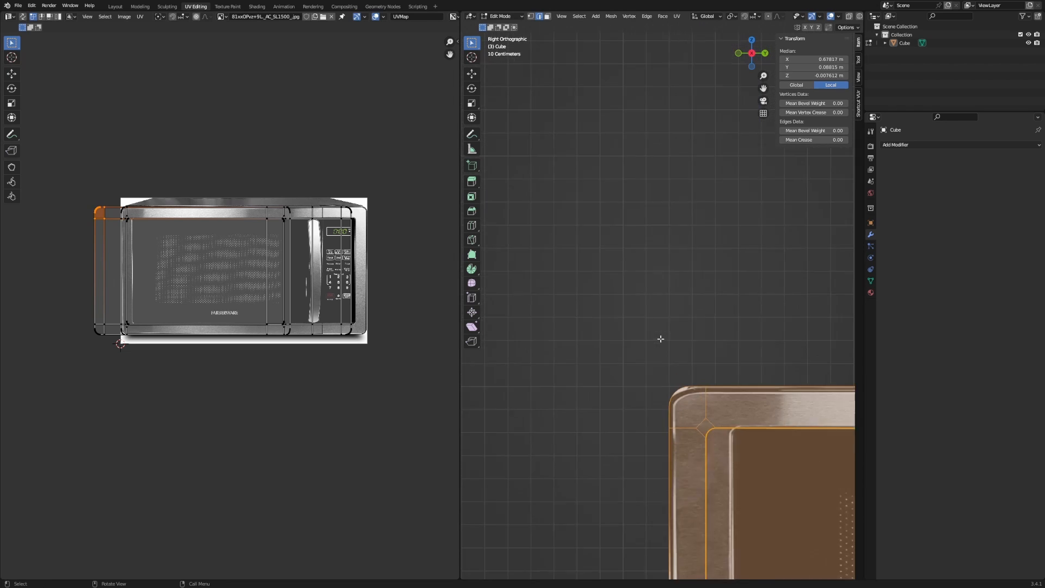
pyautogui.press('g')
pyautogui.rightClick(603, 306)
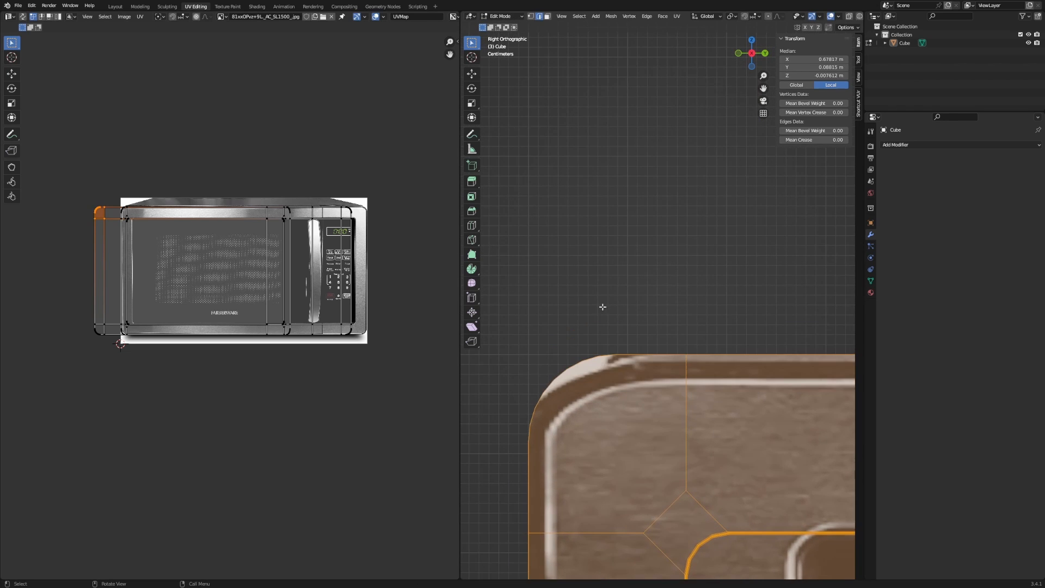
pyautogui.moveTo(603, 306)
pyautogui.mouseDown(button='middle')
pyautogui.moveTo(616, 299)
pyautogui.moveTo(600, 307)
pyautogui.mouseUp(button='middle')
pyautogui.scroll(-6, 616, 299)
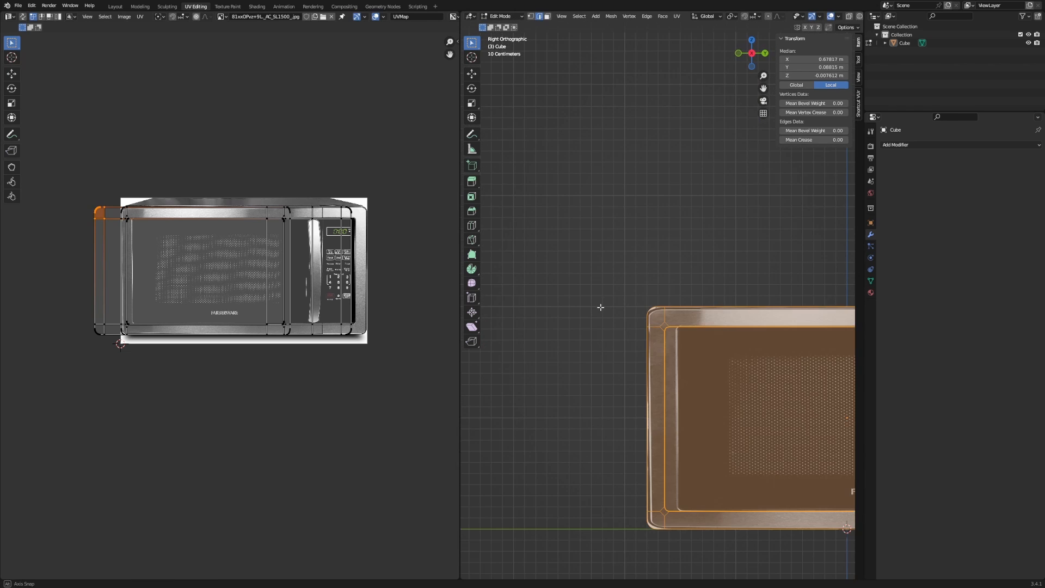
# Try moving the left UV strip horizontally again, cancel, and turn the microwave's front and top into view.
pyautogui.moveTo(61, 184); pyautogui.dragTo(126, 397)
pyautogui.press('g')
pyautogui.press('x')
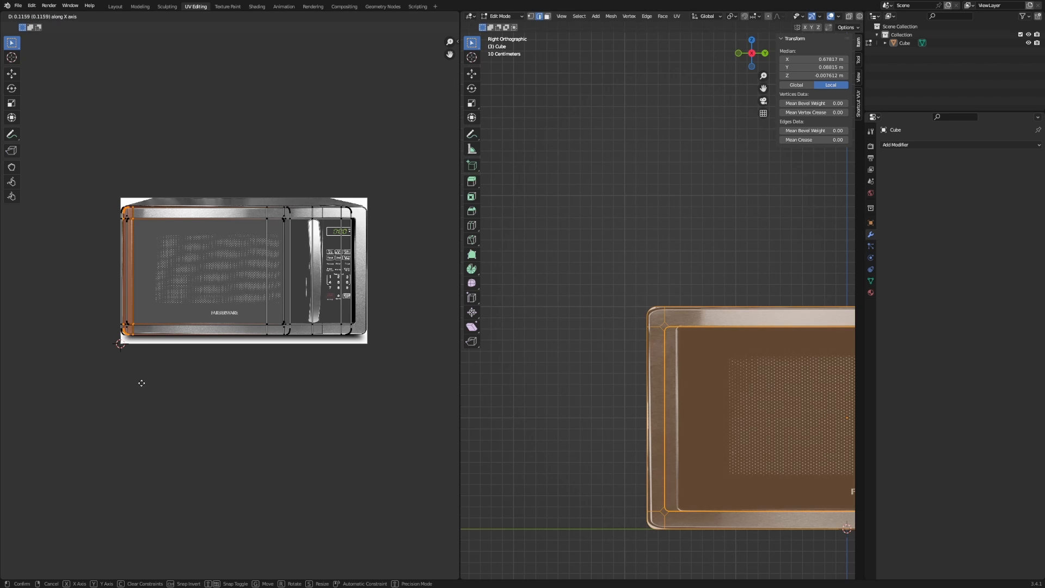
pyautogui.press('x')
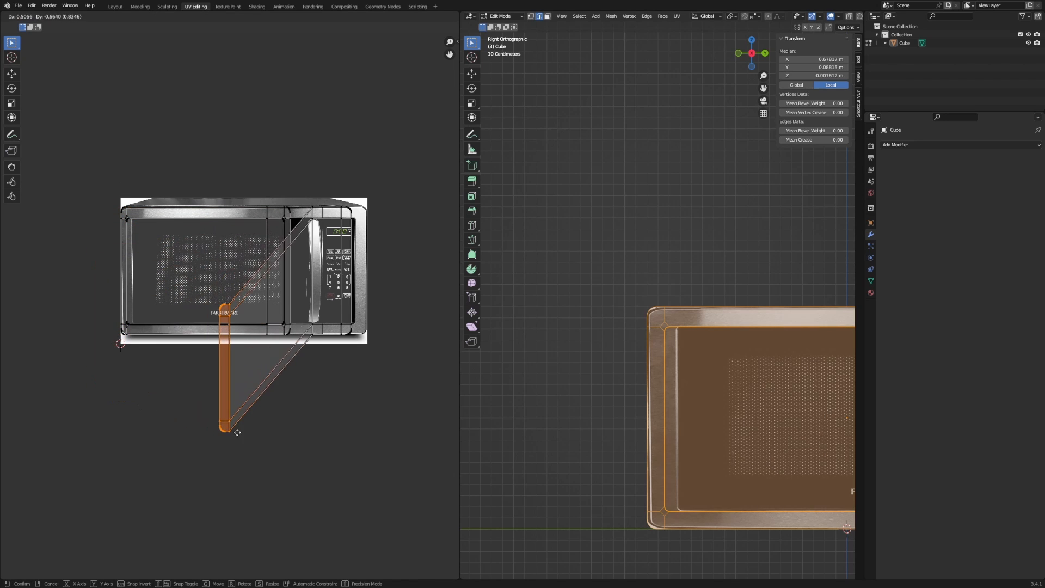
pyautogui.rightClick(237, 432)
pyautogui.moveTo(615, 354); pyautogui.dragTo(599, 372, button='middle')
pyautogui.keyDown('shift'); pyautogui.moveTo(671, 379); pyautogui.dragTo(512, 269, button='middle'); pyautogui.keyUp('shift')
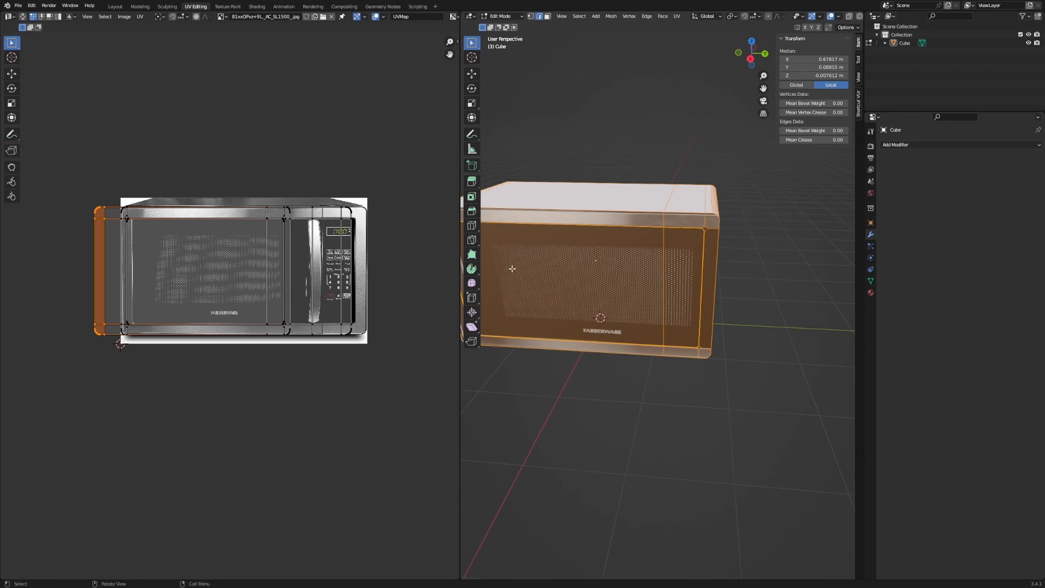
pyautogui.scroll(-5, 523, 277)
# In X-ray, select all faces and re-project UVs from the right side view with bounds.
pyautogui.click(584, 328)
pyautogui.press('Tab')
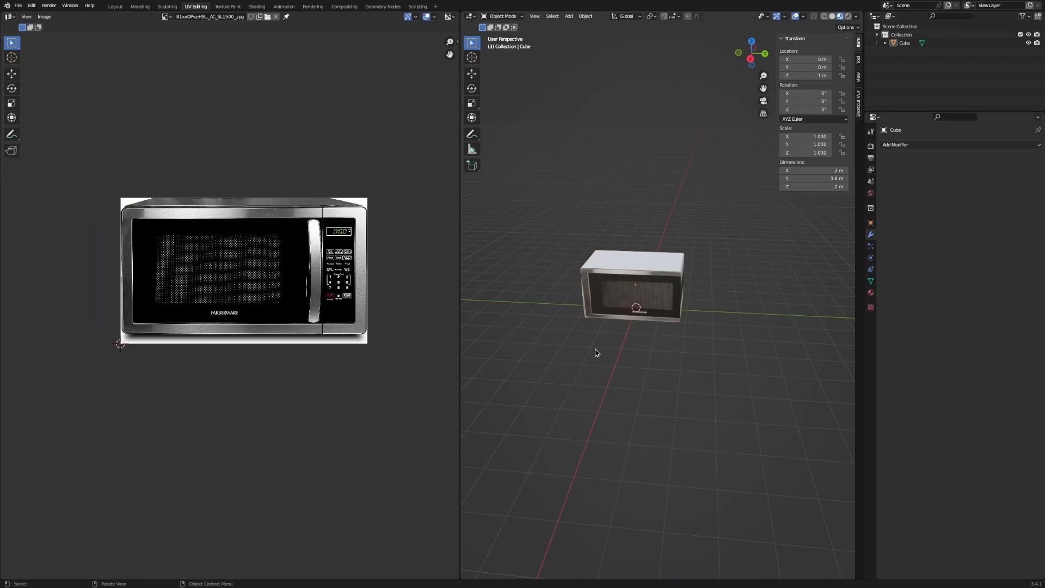
pyautogui.press('Tab')
pyautogui.scroll(4, 572, 334)
pyautogui.moveTo(555, 319); pyautogui.dragTo(654, 328, button='middle')
pyautogui.hotkey('alt', 'z')
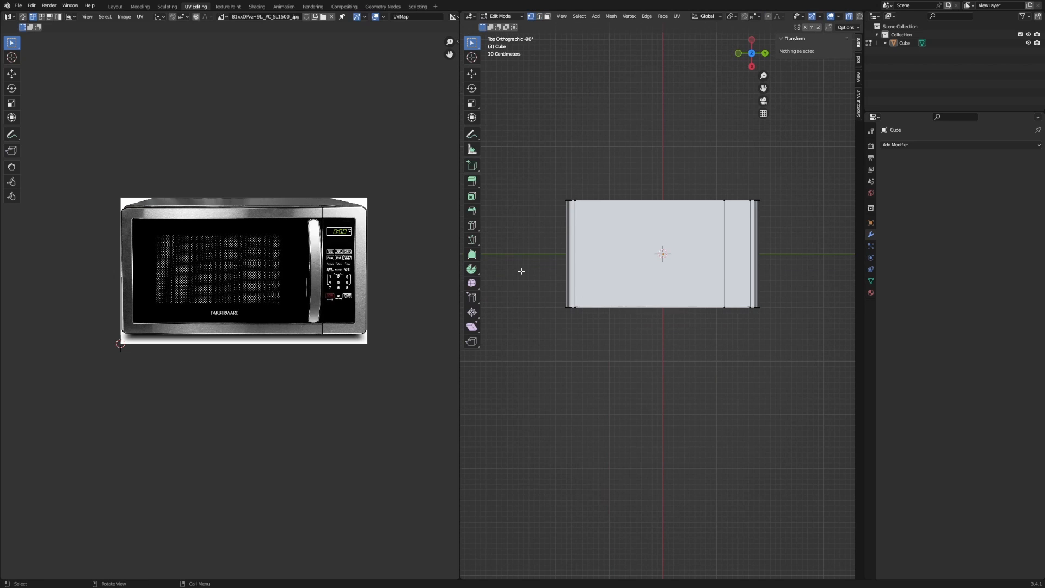
pyautogui.press('3')
pyautogui.press('a')
pyautogui.moveTo(835, 389); pyautogui.dragTo(707, 309, button='middle')
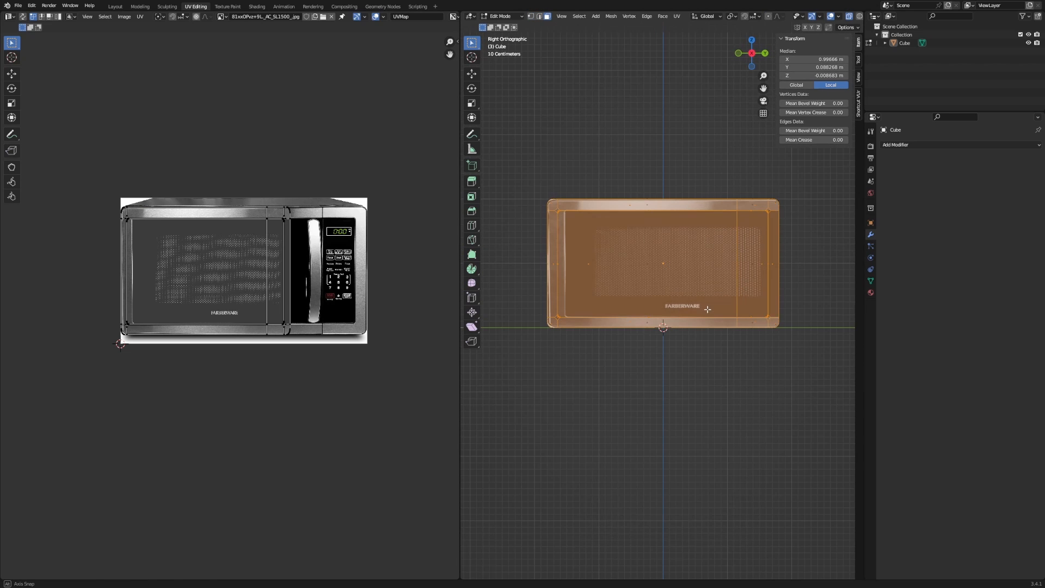
pyautogui.click(677, 16)
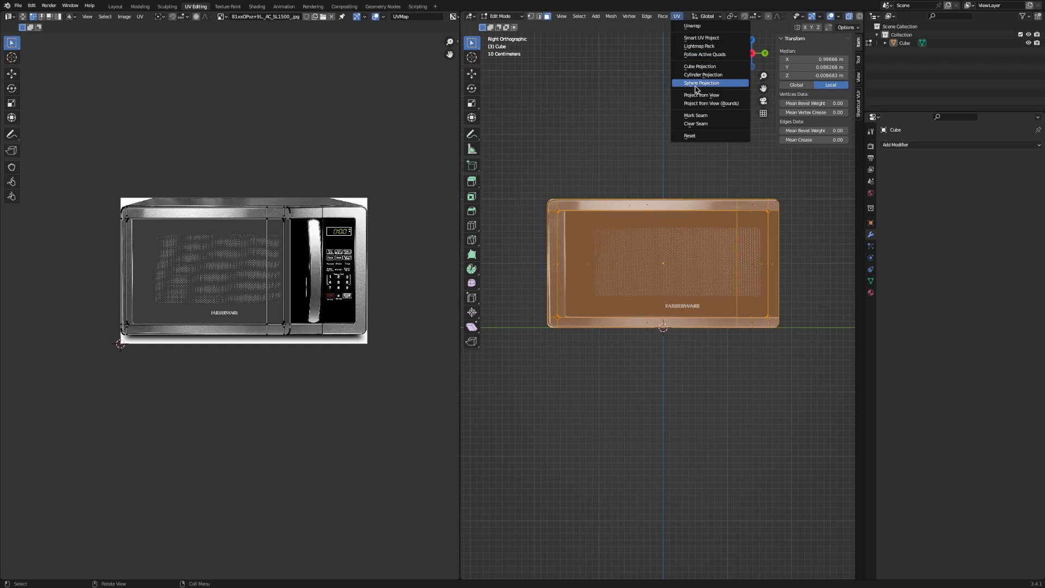
pyautogui.click(703, 104)
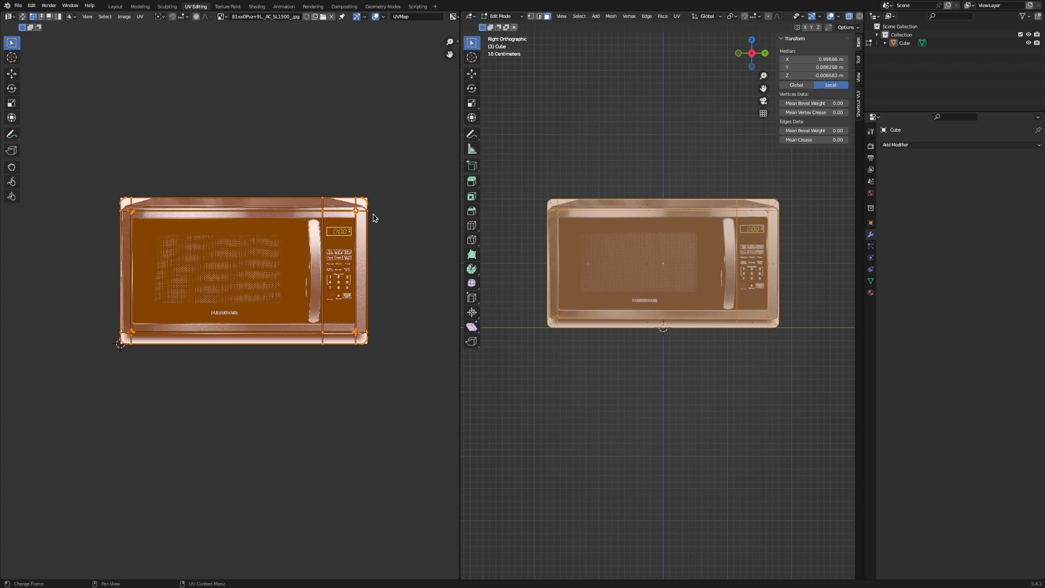
pyautogui.scroll(2, 373, 218)
# Box-select the top UV strip and lower it vertically.
pyautogui.moveTo(69, 138); pyautogui.dragTo(444, 206)
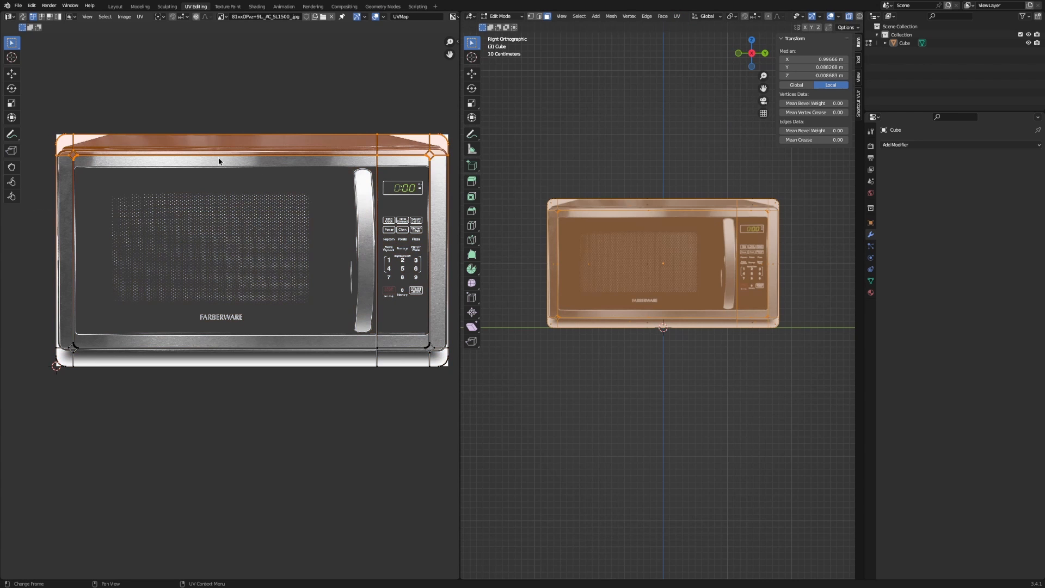
pyautogui.moveTo(31, 109); pyautogui.dragTo(460, 218)
pyautogui.press('g')
pyautogui.press('y')
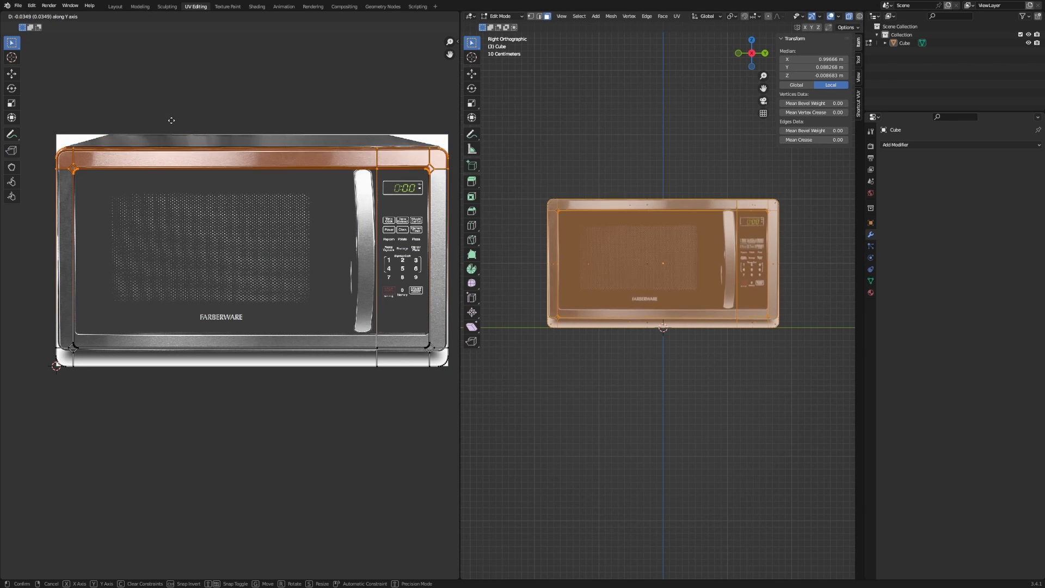
pyautogui.click(169, 122)
# Fine-tune the top strip's vertical position over the photo's upper steel frame band.
pyautogui.scroll(8, 748, 294)
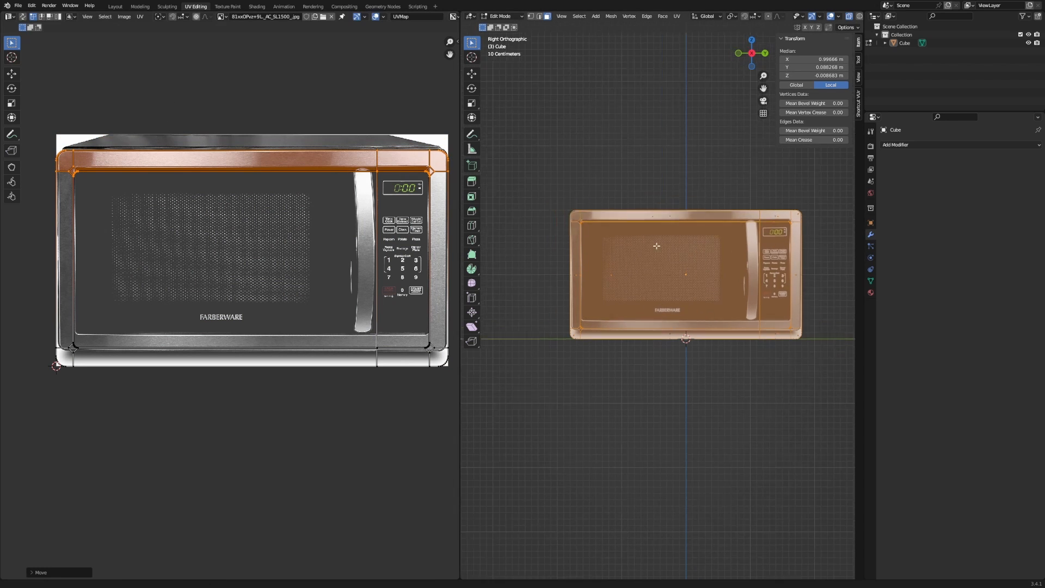
pyautogui.scroll(3, 748, 294)
pyautogui.press('g')
pyautogui.press('y')
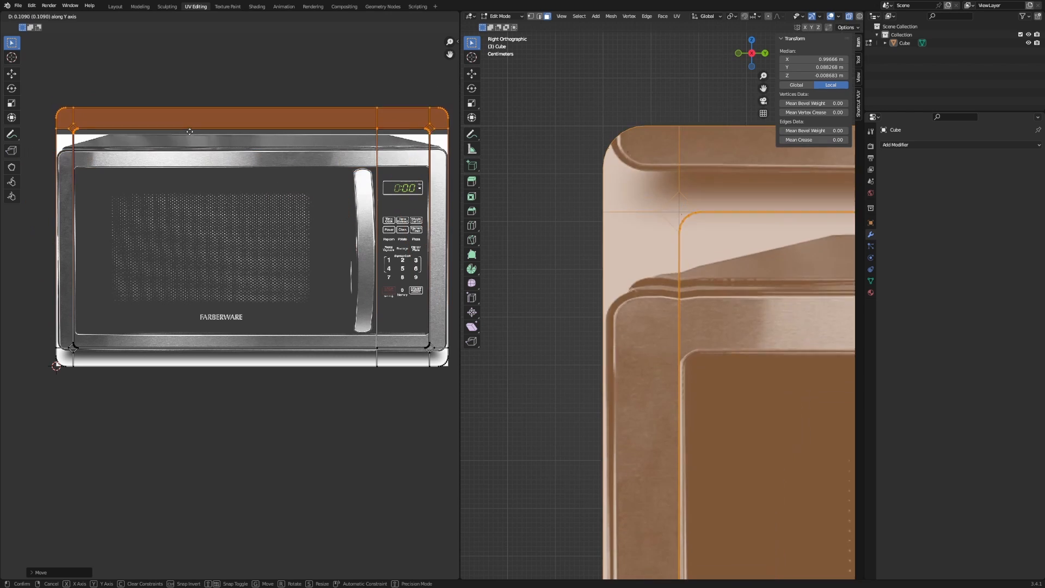
pyautogui.press('x')
pyautogui.press('y')
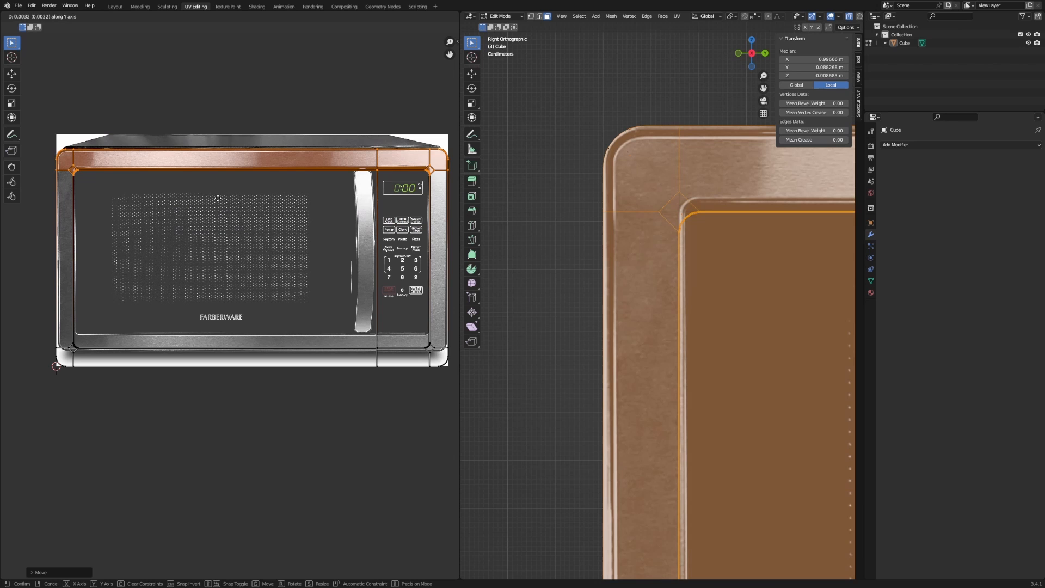
# Shear the top-right corner UVs vertically over the photo's top-right corner.
pyautogui.moveTo(341, 263); pyautogui.dragTo(176, 306, button='middle')
pyautogui.scroll(6, 264, 308)
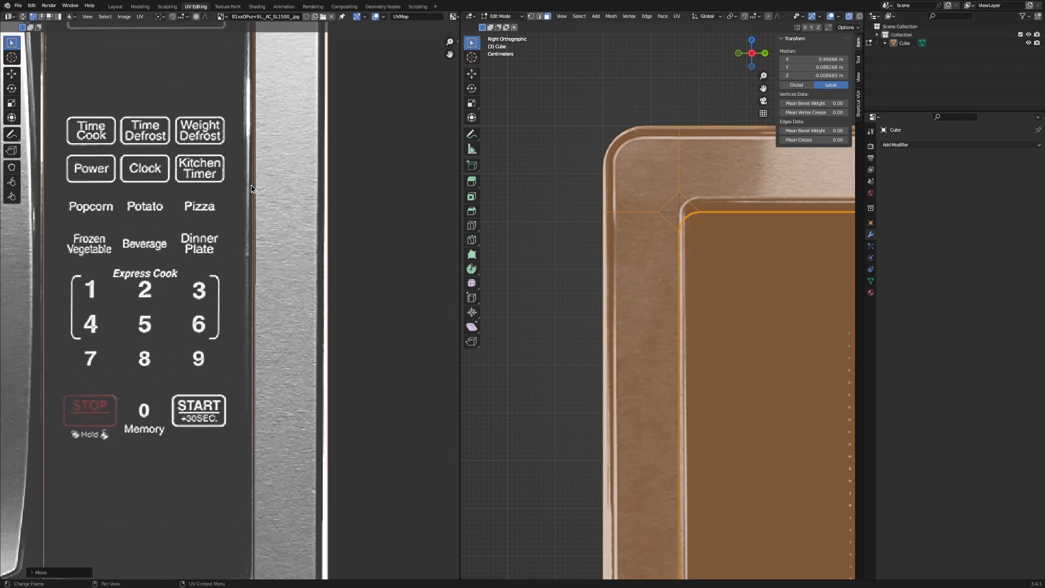
pyautogui.moveTo(252, 156); pyautogui.dragTo(267, 435, button='middle')
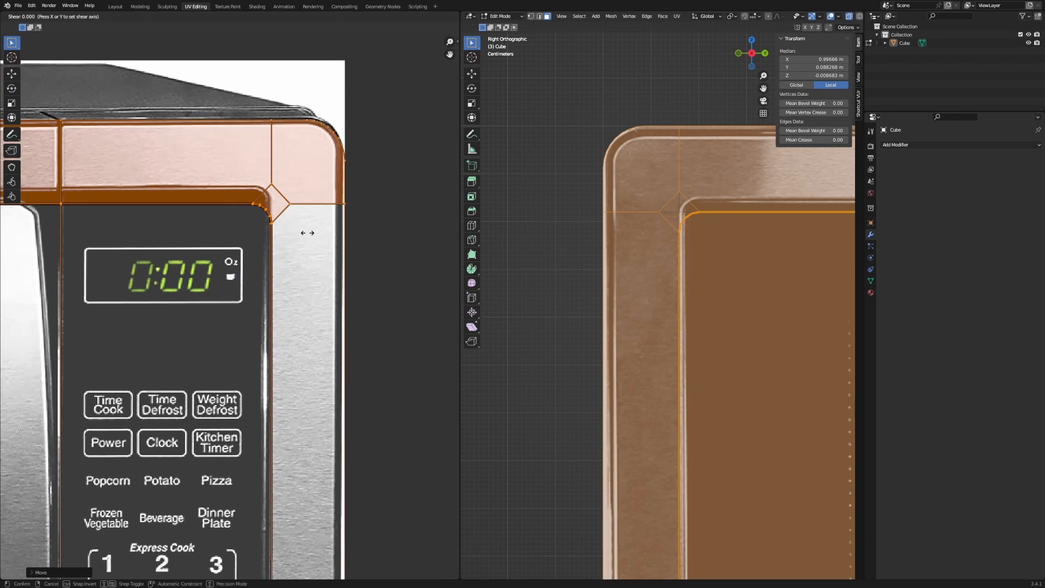
pyautogui.press('y')
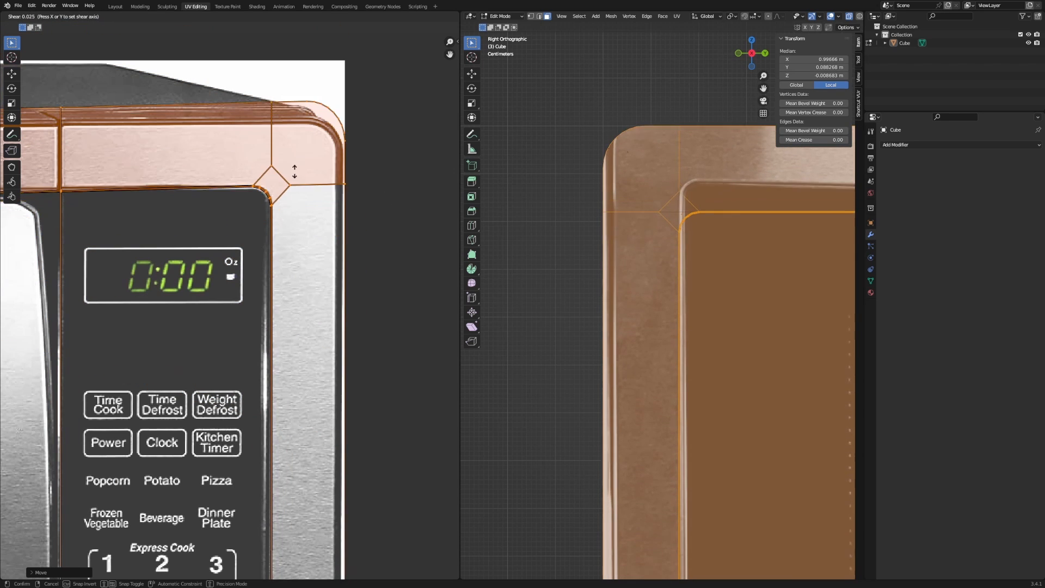
pyautogui.click(230, 148)
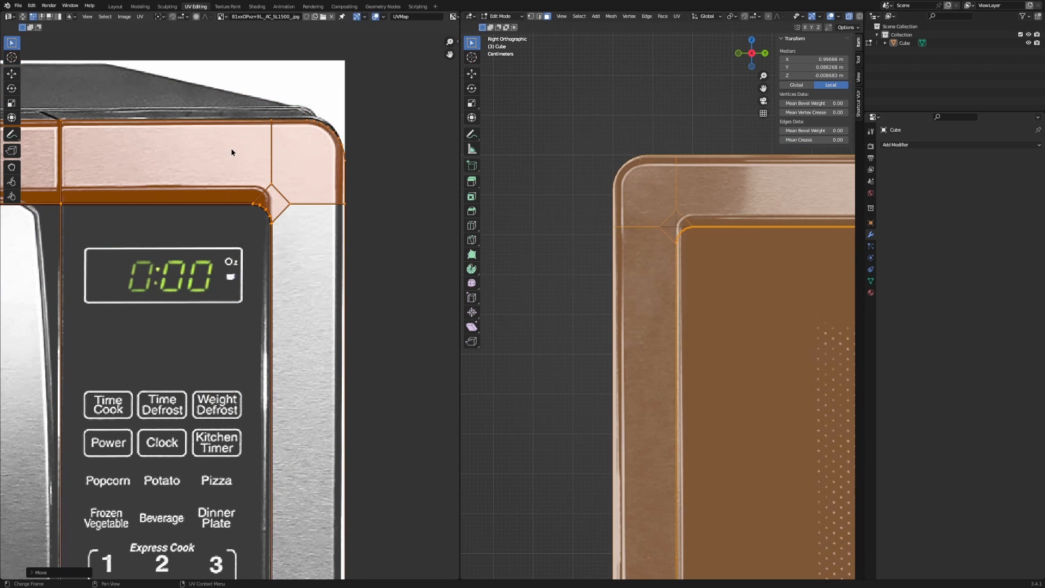
# Apply a slight additional shear to the selected corner UVs.
pyautogui.scroll(-4, 190, 180)
pyautogui.press('r')
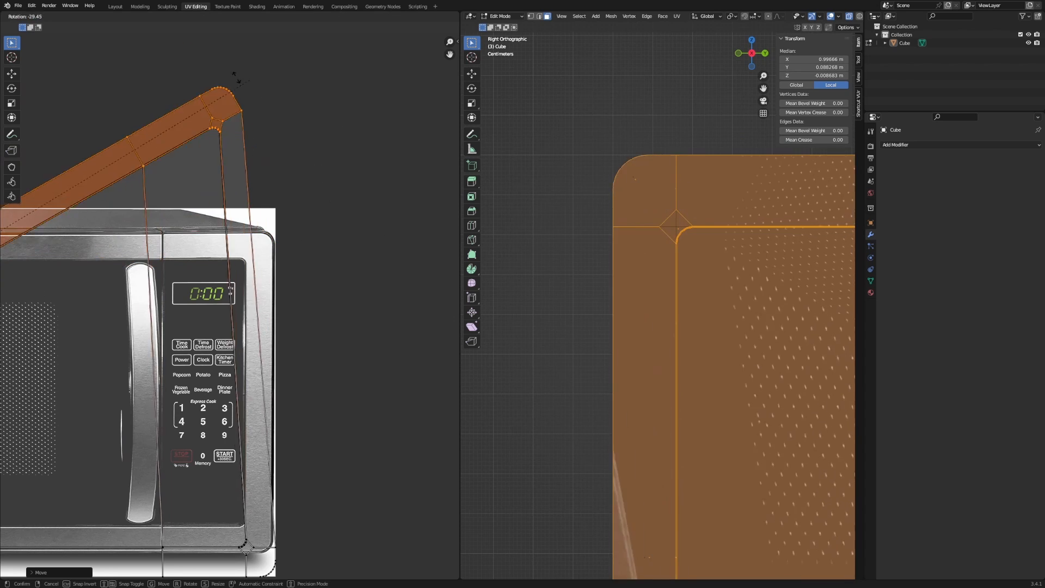
pyautogui.rightClick(28, 46)
pyautogui.scroll(-4, 177, 158)
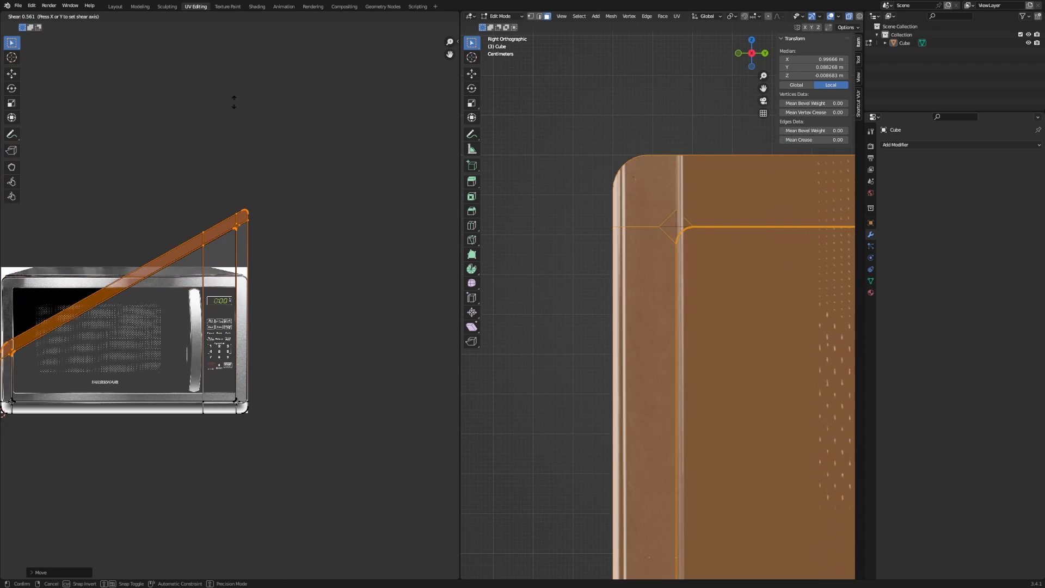
pyautogui.rightClick(279, 279)
pyautogui.scroll(3, 279, 278)
pyautogui.scroll(5, 298, 194)
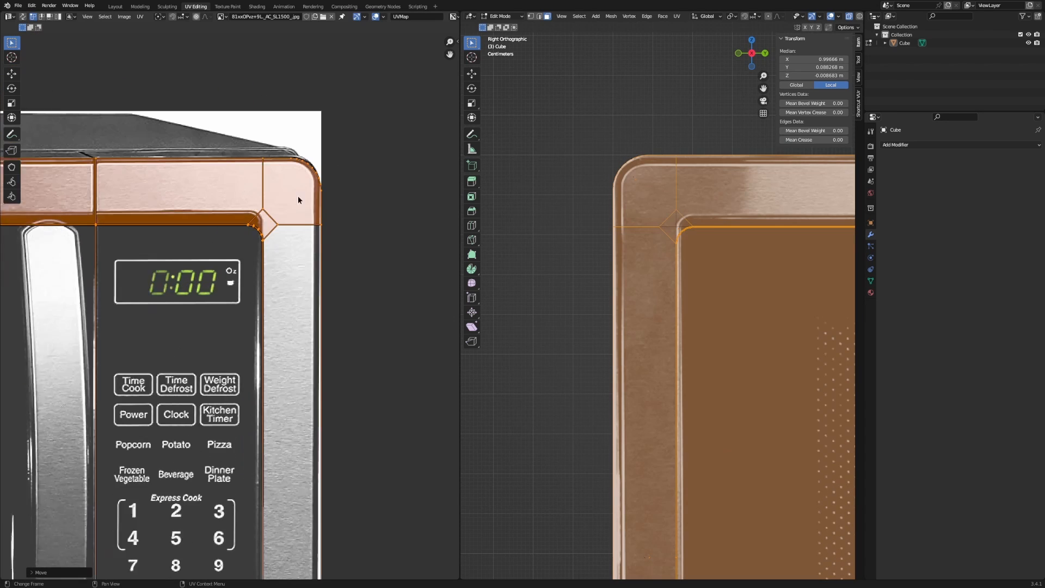
pyautogui.hotkey('shift', 'ctrl', 'alt', 's')
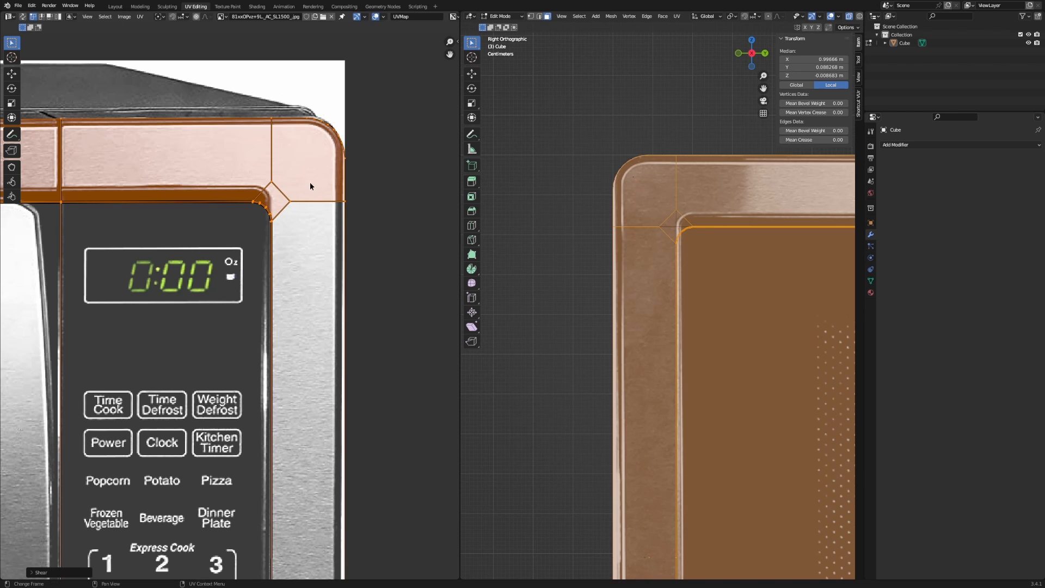
pyautogui.moveTo(310, 183); pyautogui.dragTo(310, 188, button='middle')
# Raise the top UV edge along Y, then box-select the right-hand corner UVs.
pyautogui.press('g')
pyautogui.press('y')
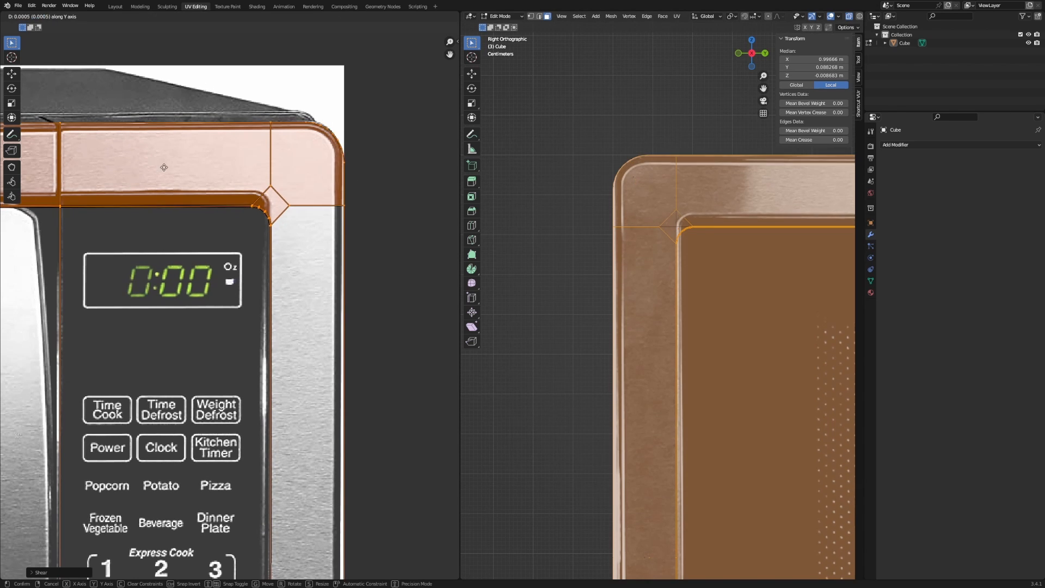
pyautogui.click(163, 219)
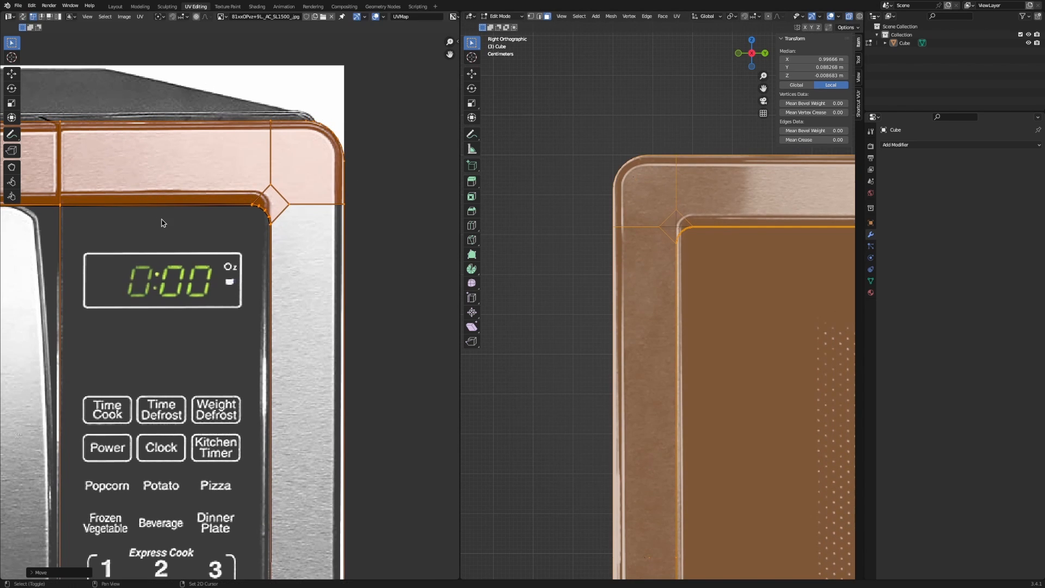
pyautogui.scroll(-1, 329, 138)
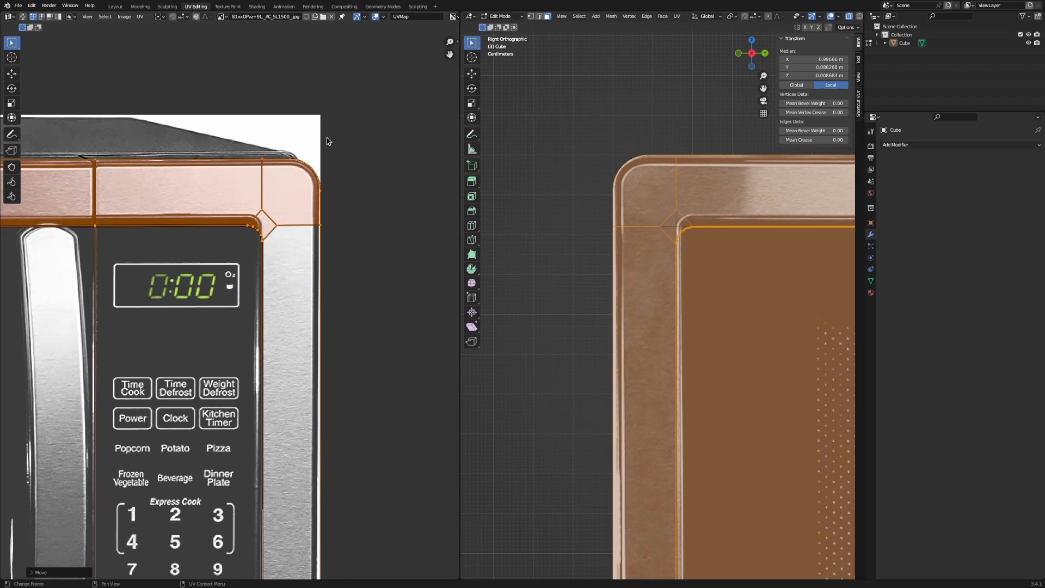
pyautogui.keyDown('shift'); pyautogui.moveTo(698, 246); pyautogui.dragTo(518, 297, button='middle'); pyautogui.keyUp('shift')
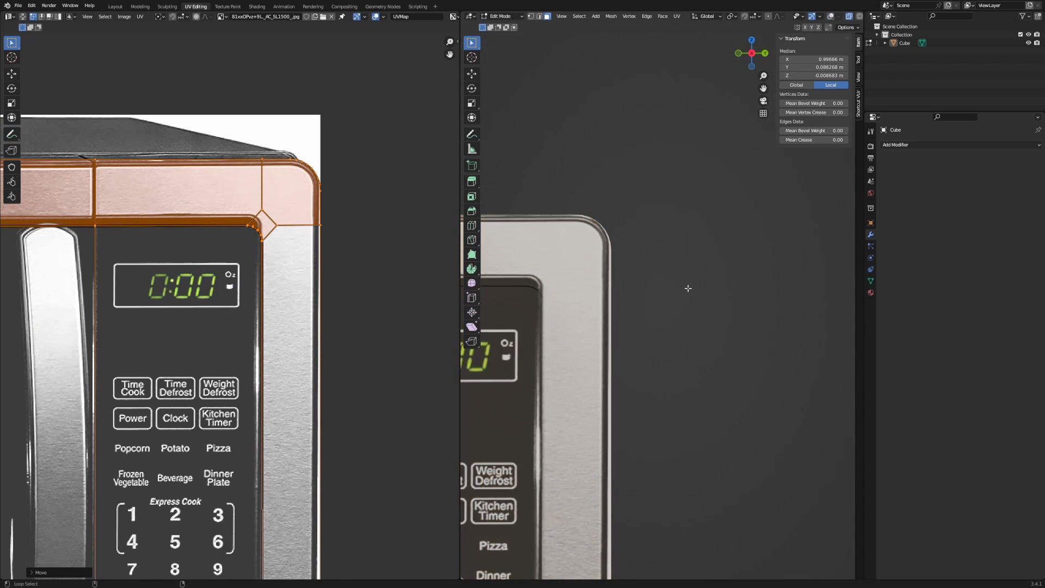
pyautogui.moveTo(369, 142); pyautogui.dragTo(24, 288)
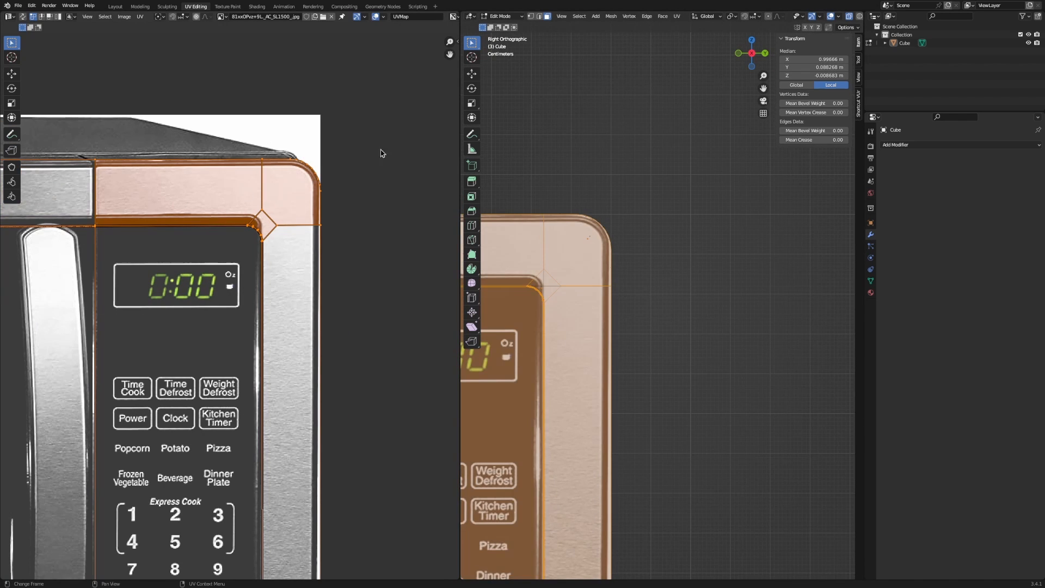
# Shift the top-right corner UVs horizontally along X to match the photo's frame.
pyautogui.press('g')
pyautogui.press('x')
pyautogui.click(369, 262)
pyautogui.scroll(-4, 305, 348)
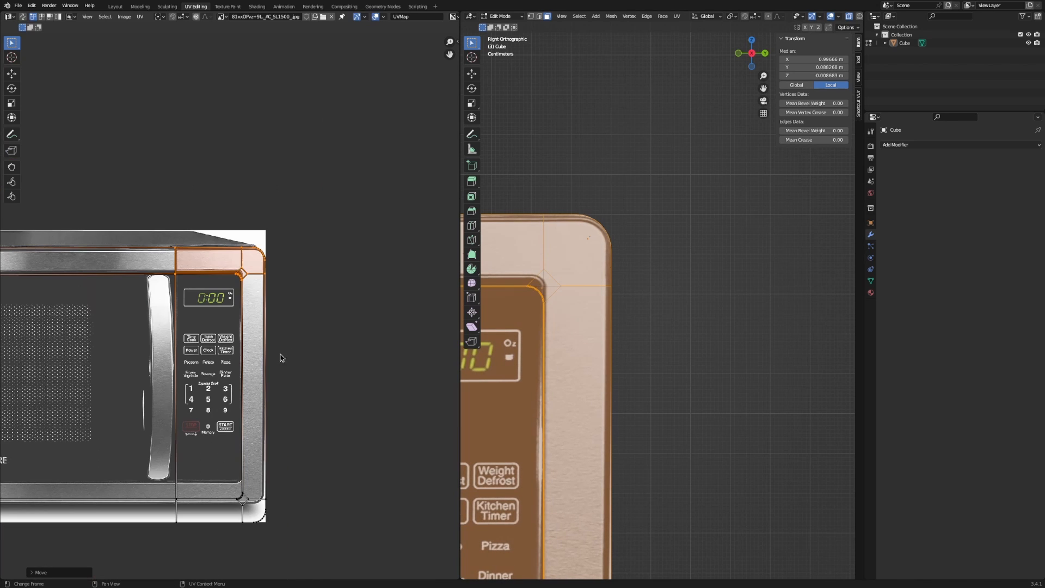
pyautogui.moveTo(295, 409); pyautogui.dragTo(329, 273, button='middle')
pyautogui.scroll(2, 327, 348)
pyautogui.keyDown('shift'); pyautogui.moveTo(326, 432); pyautogui.dragTo(312, 254, button='middle'); pyautogui.keyUp('shift')
pyautogui.scroll(2, 365, 285)
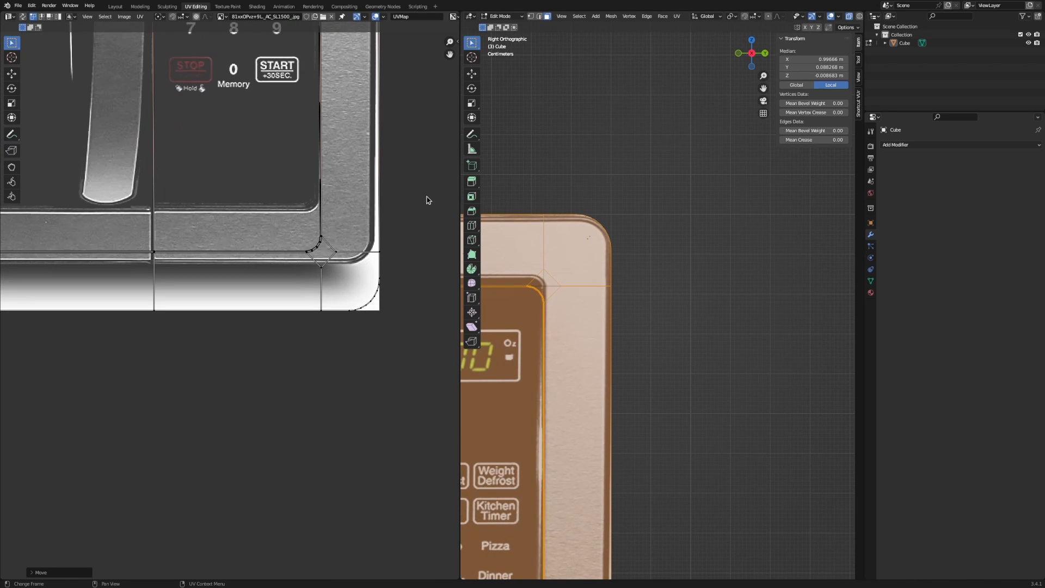
# Select the bottom-right UVs and raise the bottom strip along Y in two moves.
pyautogui.moveTo(428, 199); pyautogui.dragTo(11, 399)
pyautogui.scroll(-8, 147, 342)
pyautogui.scroll(-5, 143, 343)
pyautogui.scroll(12, 303, 361)
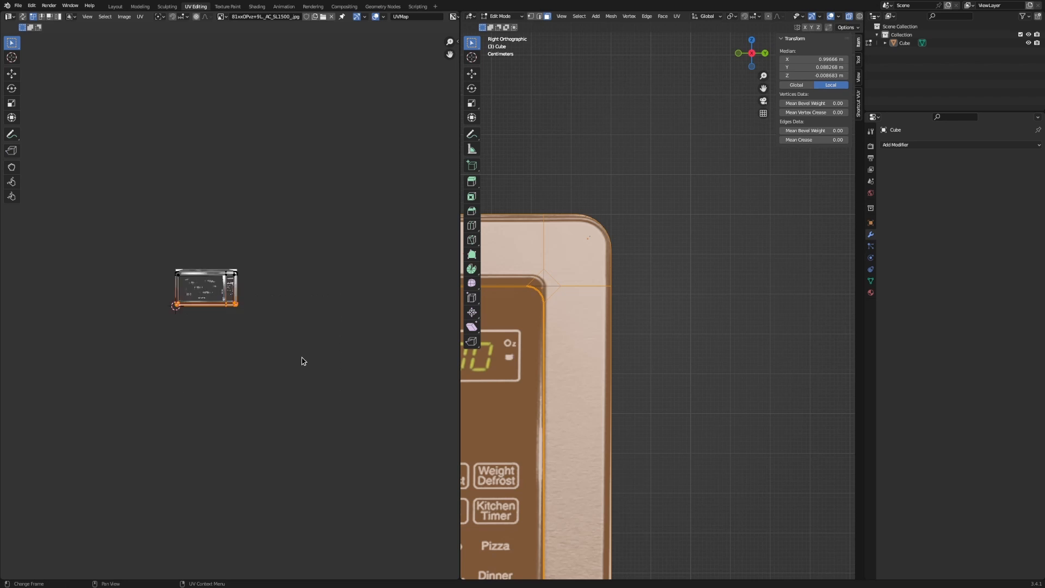
pyautogui.press('g')
pyautogui.press('y')
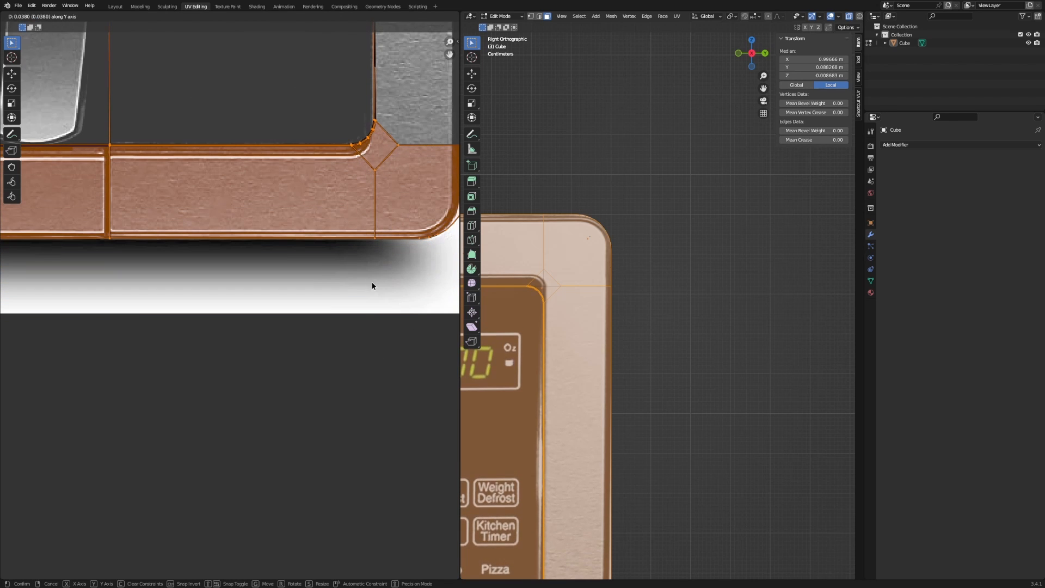
pyautogui.click(373, 284)
pyautogui.press('g')
pyautogui.press('y')
pyautogui.click(370, 283)
# Shift the bottom-right corner UVs left along X.
pyautogui.scroll(-2, 373, 276)
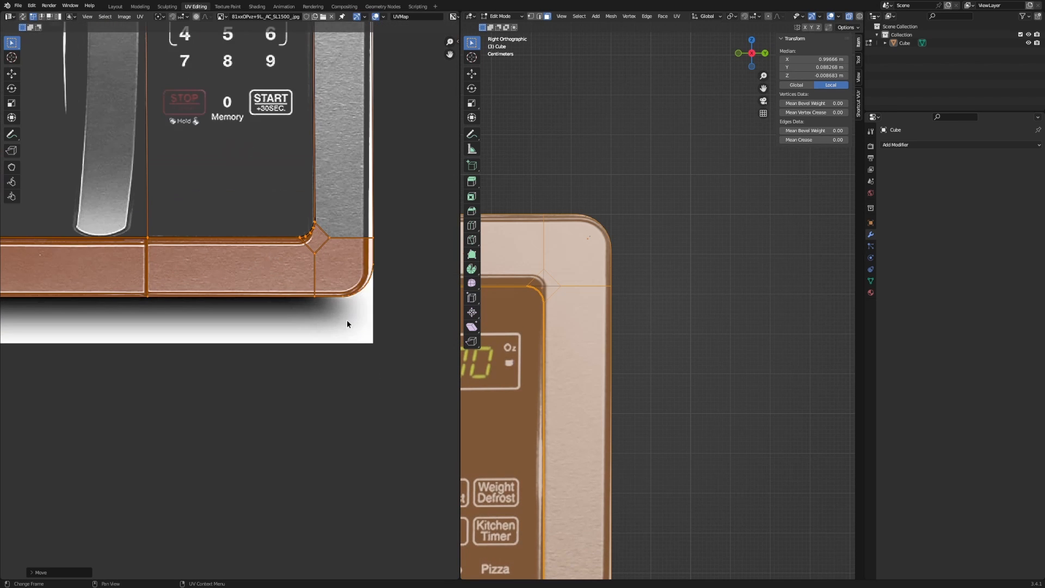
pyautogui.moveTo(244, 184); pyautogui.dragTo(461, 347)
pyautogui.scroll(4, 312, 302)
pyautogui.keyDown('shift'); pyautogui.moveTo(312, 303); pyautogui.dragTo(438, 299, button='middle'); pyautogui.keyUp('shift')
pyautogui.press('g')
pyautogui.press('x')
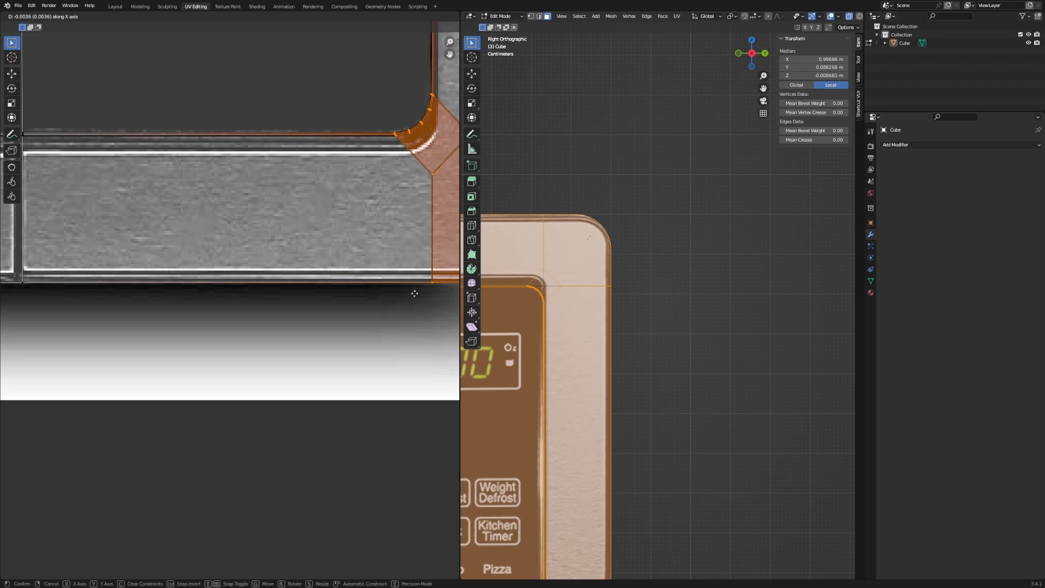
pyautogui.rightClick(414, 291)
pyautogui.keyDown('shift'); pyautogui.moveTo(334, 273); pyautogui.dragTo(196, 295, button='middle'); pyautogui.keyUp('shift')
pyautogui.press('g')
pyautogui.press('x')
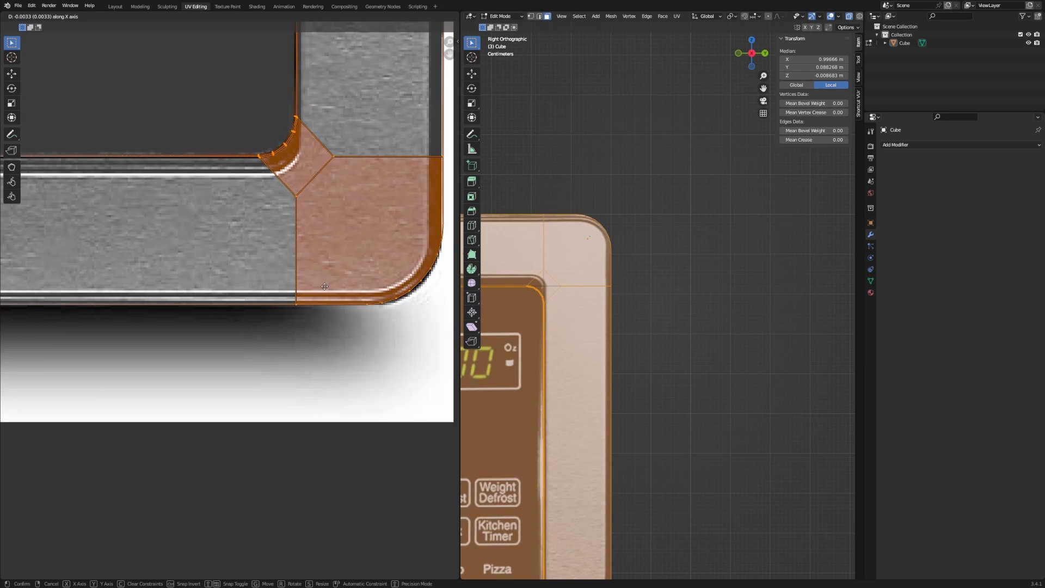
pyautogui.click(323, 289)
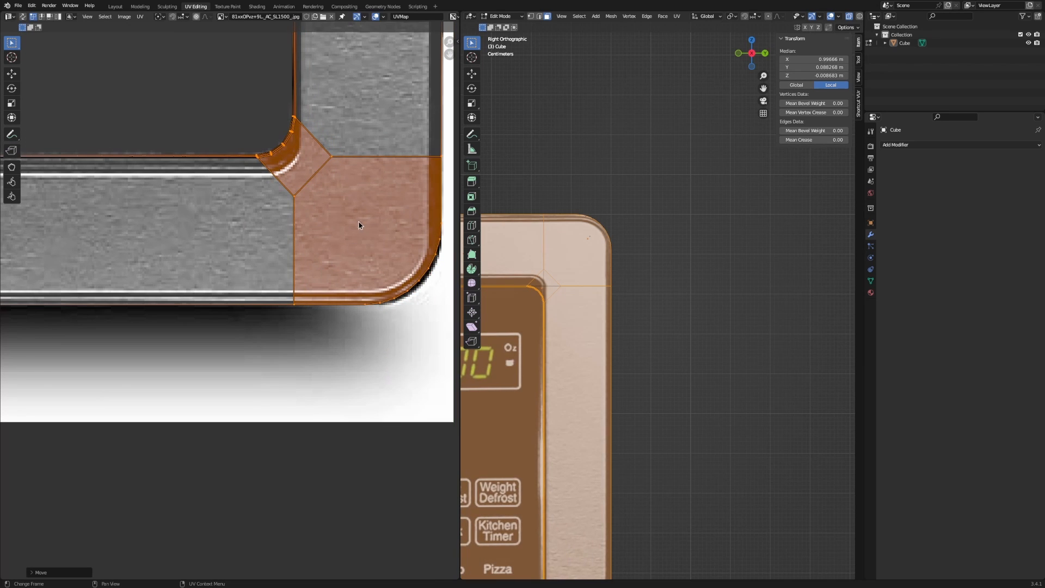
# Select the right and inner corner curve UVs and those along the bottom edge.
pyautogui.moveTo(444, 326); pyautogui.dragTo(449, 336)
pyautogui.scroll(-1, 432, 313)
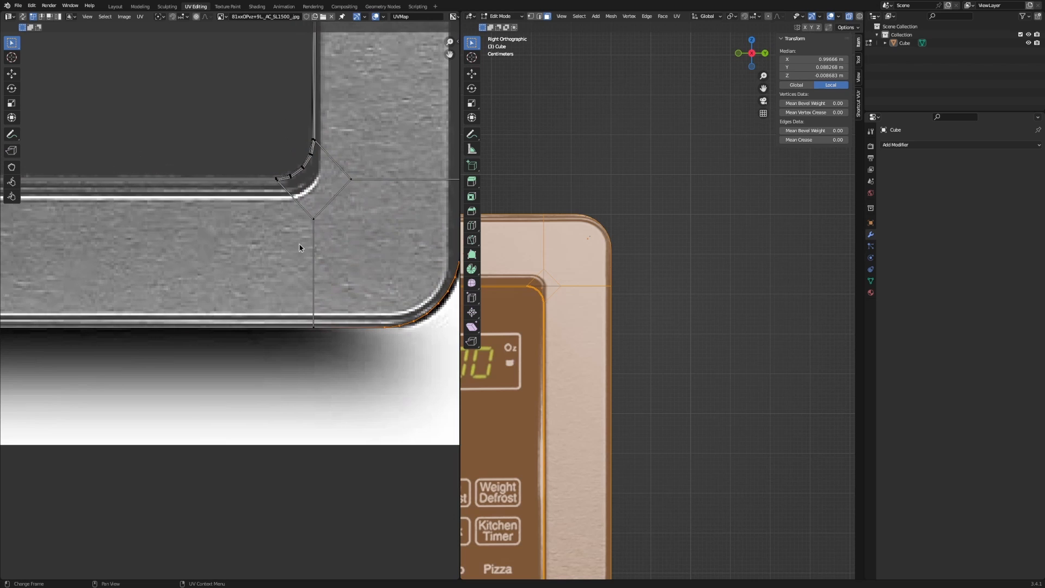
pyautogui.moveTo(250, 112); pyautogui.dragTo(315, 187)
pyautogui.scroll(-7, 319, 243)
pyautogui.scroll(-3, 416, 255)
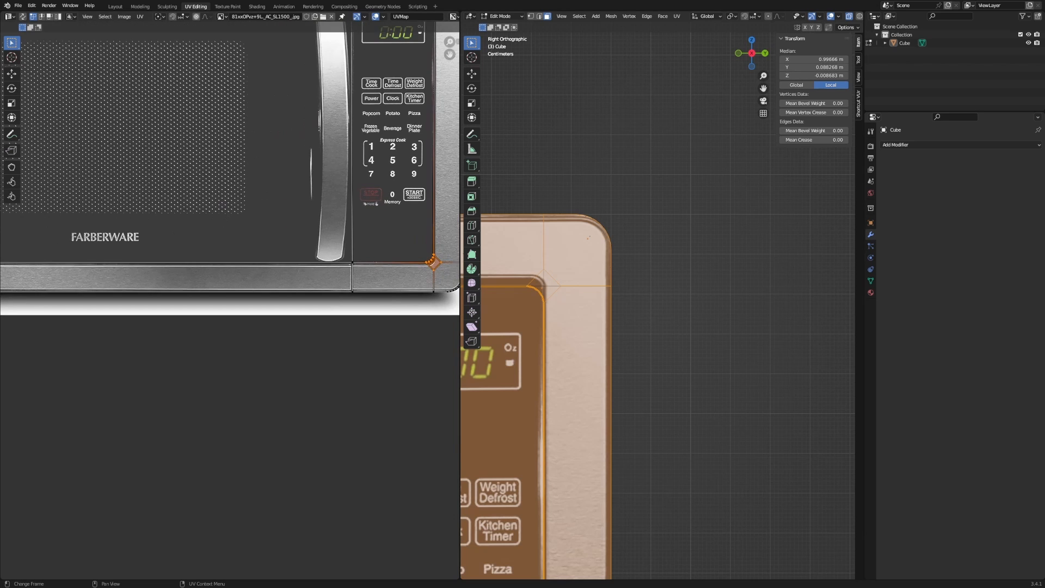
pyautogui.moveTo(15, 257); pyautogui.dragTo(214, 306)
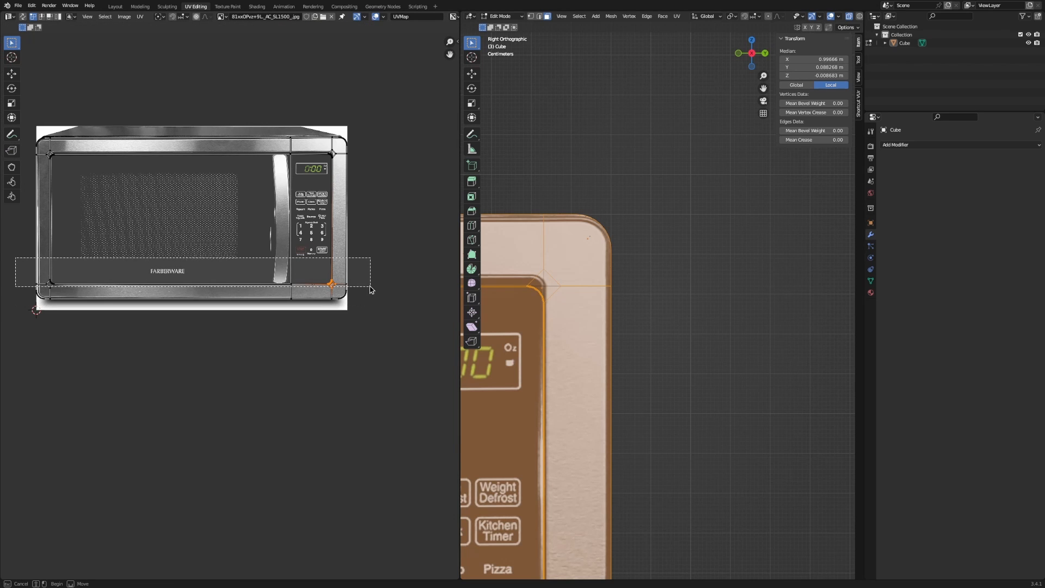
# Nudge the bottom-edge corner UVs slightly sideways and then down along Y.
pyautogui.moveTo(370, 289); pyautogui.dragTo(370, 287)
pyautogui.scroll(1, 259, 278)
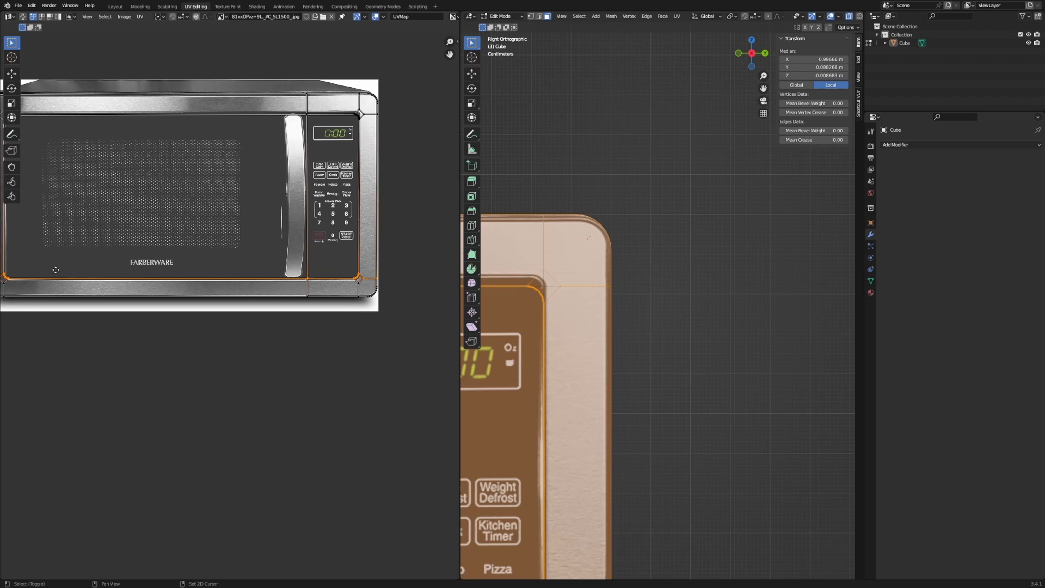
pyautogui.moveTo(5, 266); pyautogui.dragTo(67, 251, button='middle')
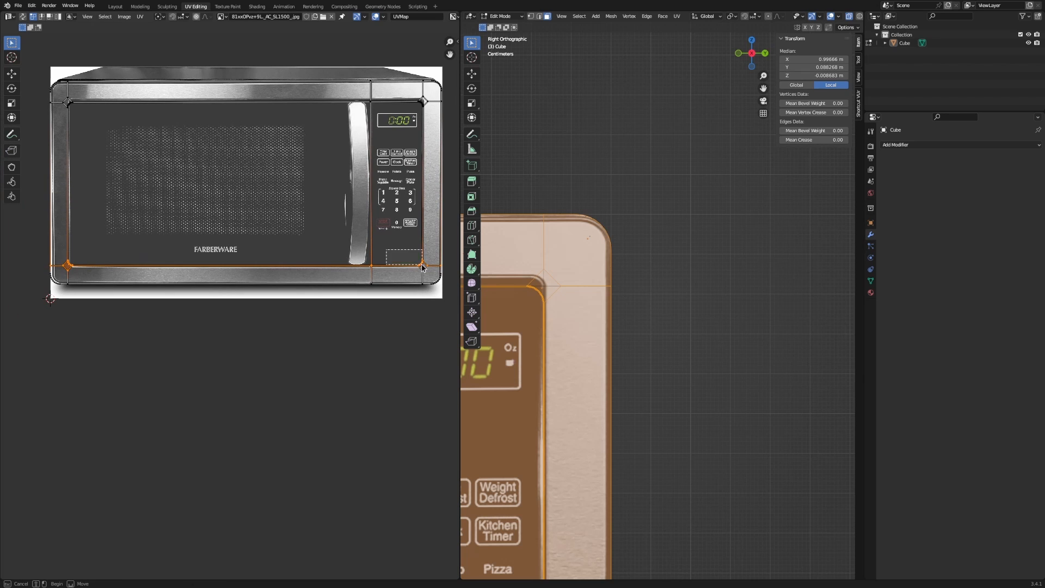
pyautogui.scroll(8, 429, 271)
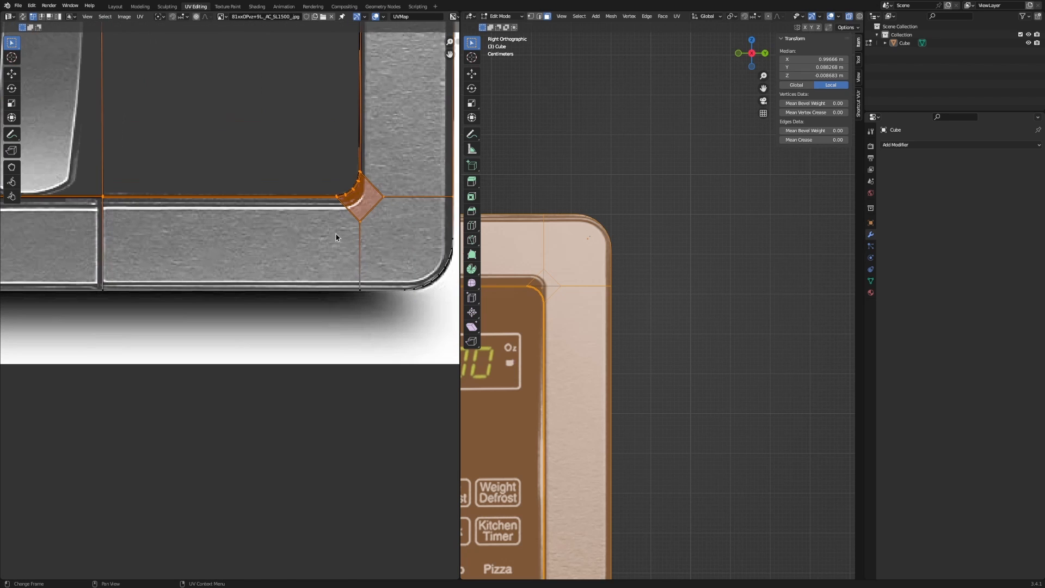
pyautogui.click(336, 220)
pyautogui.press('g')
pyautogui.press('y')
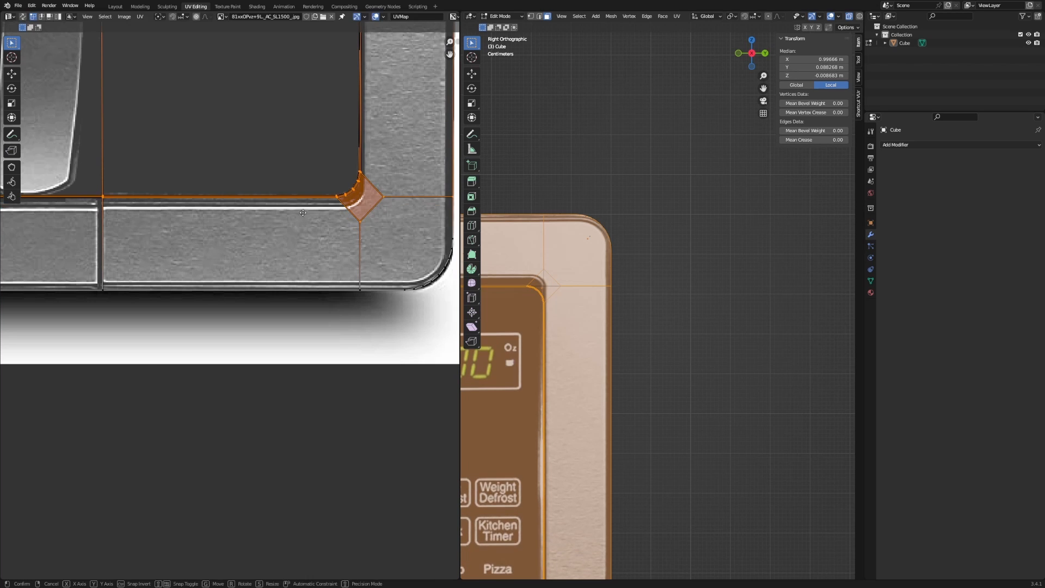
pyautogui.click(303, 222)
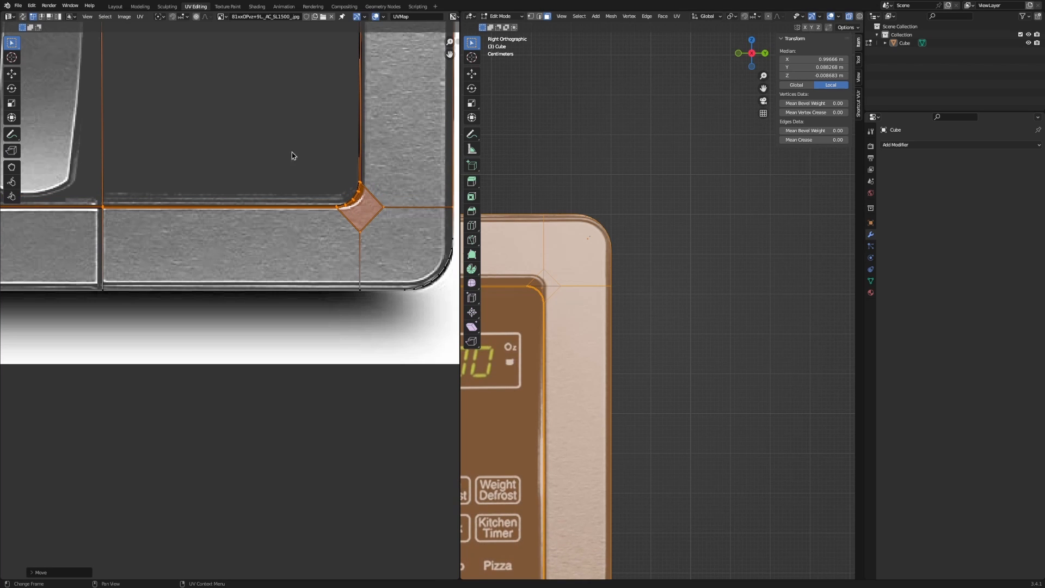
# Nudge the corner's lower UV vertices right to meet the photo's right steel band.
pyautogui.moveTo(287, 140); pyautogui.dragTo(395, 250)
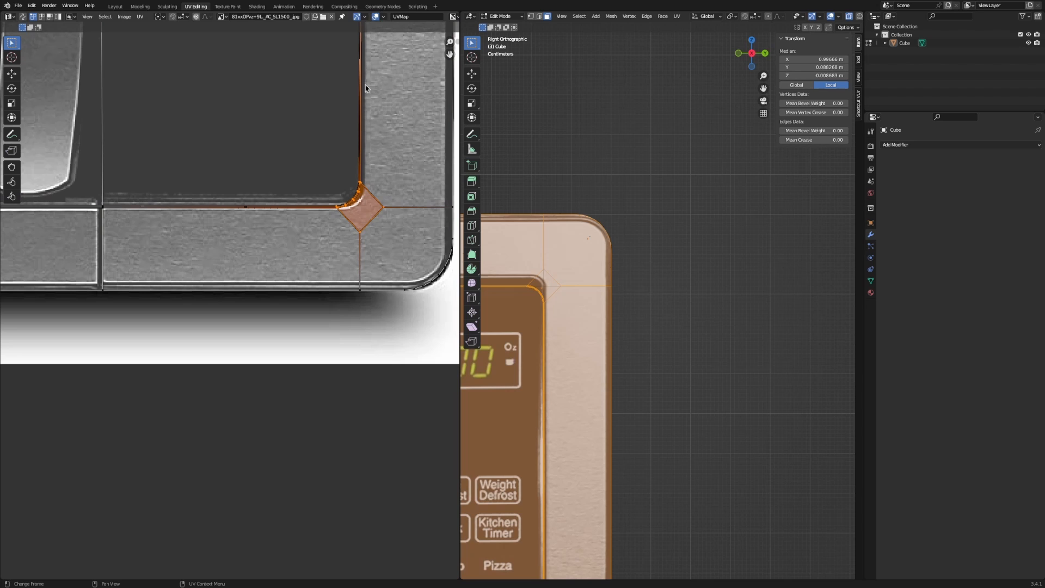
pyautogui.press('g')
pyautogui.press('y')
pyautogui.rightClick(366, 205)
pyautogui.press('g')
pyautogui.press('x')
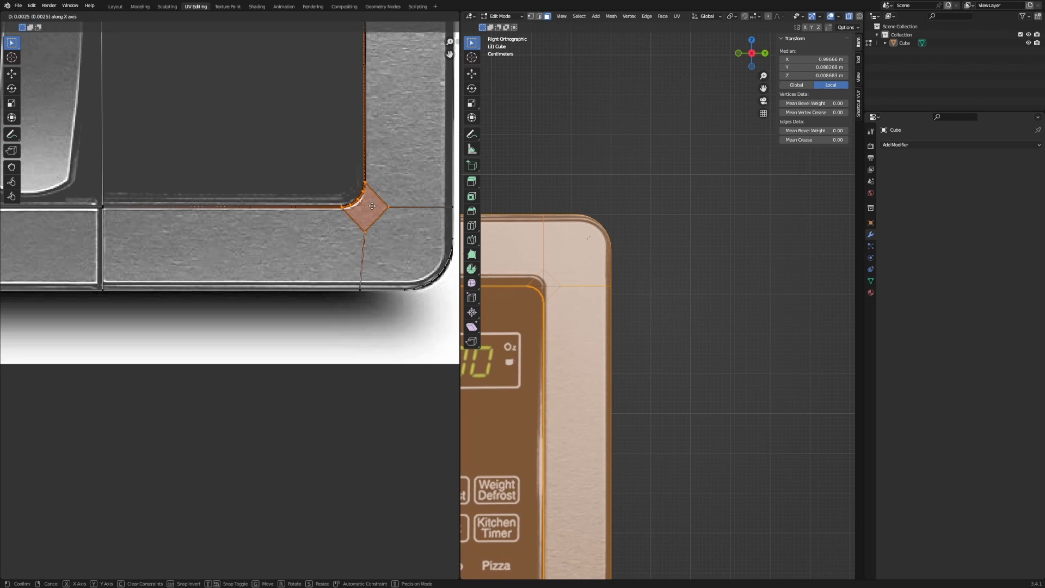
pyautogui.rightClick(370, 206)
pyautogui.moveTo(320, 151); pyautogui.dragTo(395, 315)
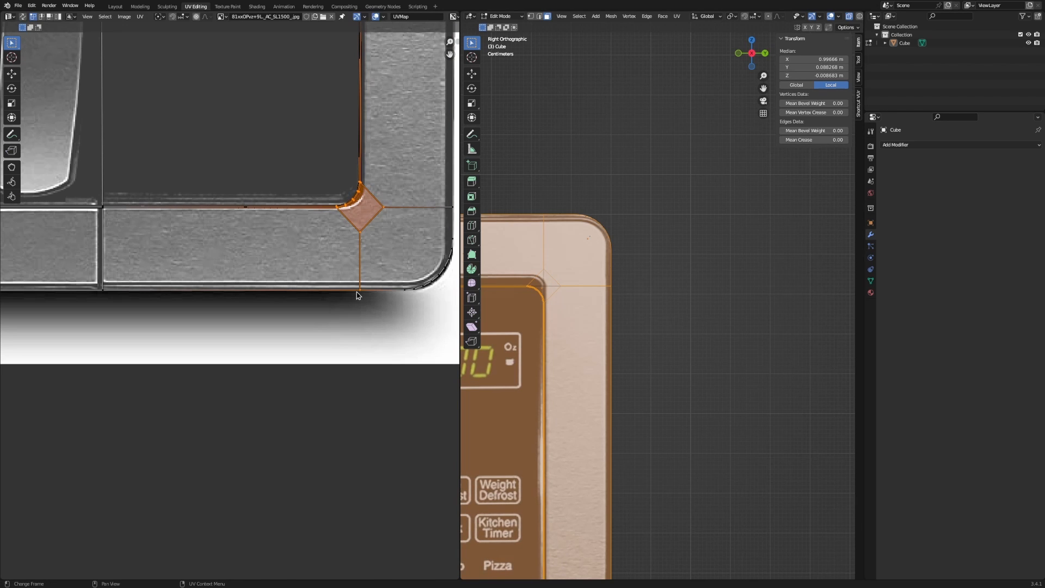
pyautogui.press('x')
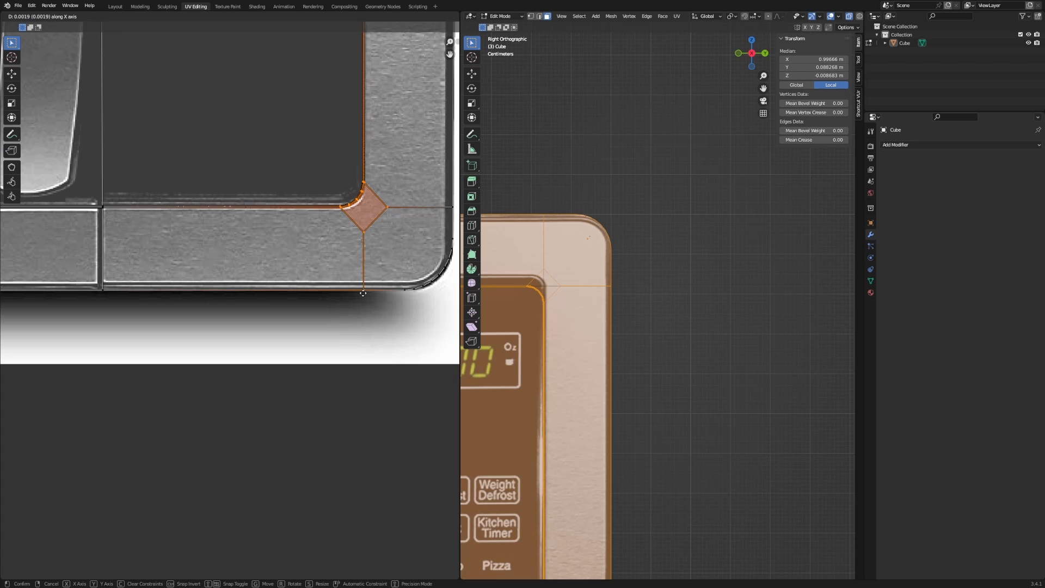
pyautogui.click(363, 293)
# Restore the 3D viewport overlays and frame the photo's top-right corner.
pyautogui.keyDown('ctrl'); pyautogui.scroll(-12, 678, 381); pyautogui.keyUp('ctrl')
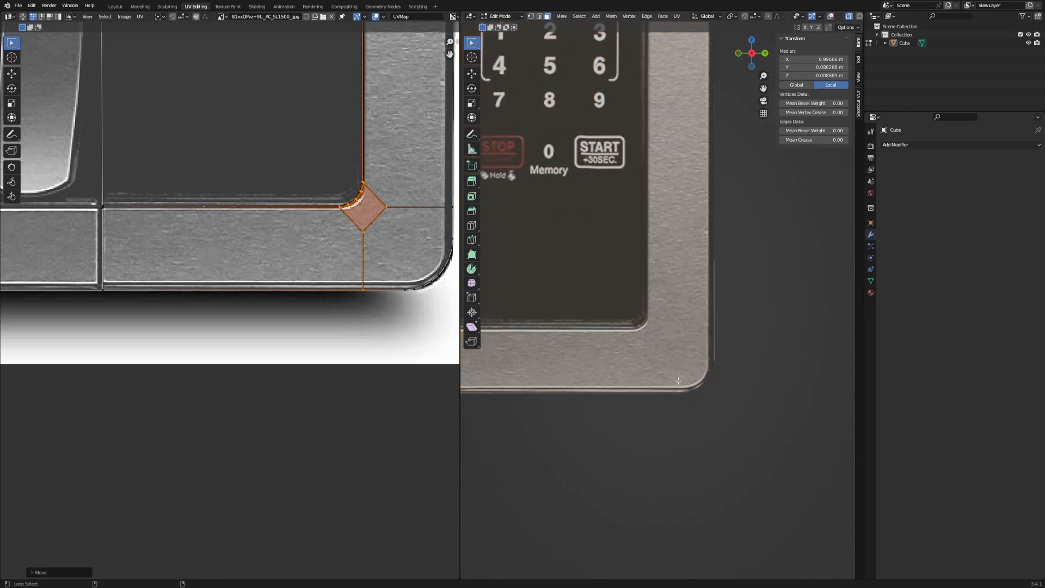
pyautogui.hotkey('shift', 'alt', 'z')
pyautogui.scroll(-4, 618, 336)
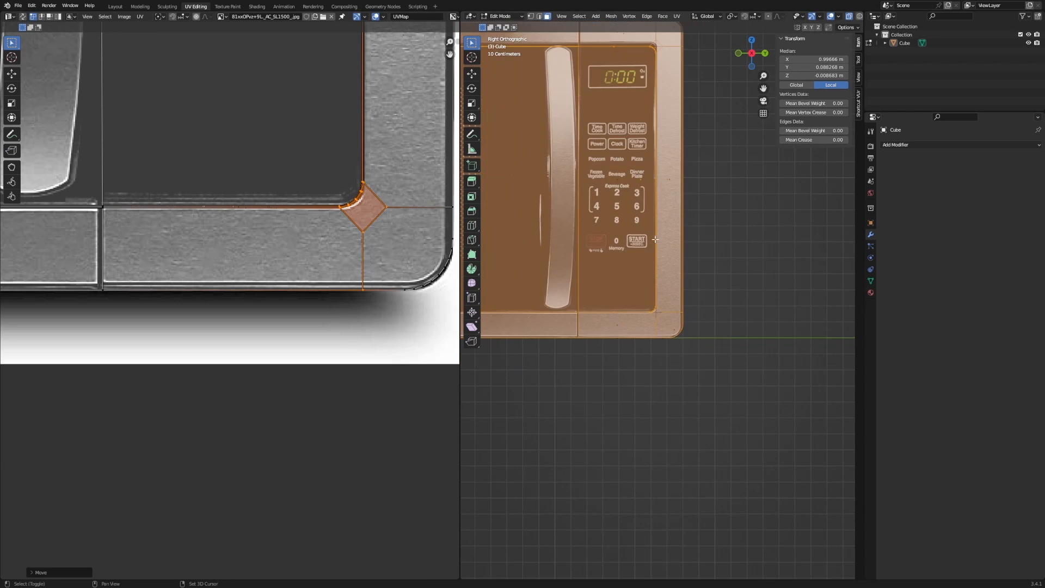
pyautogui.scroll(6, 691, 329)
pyautogui.scroll(2, 648, 265)
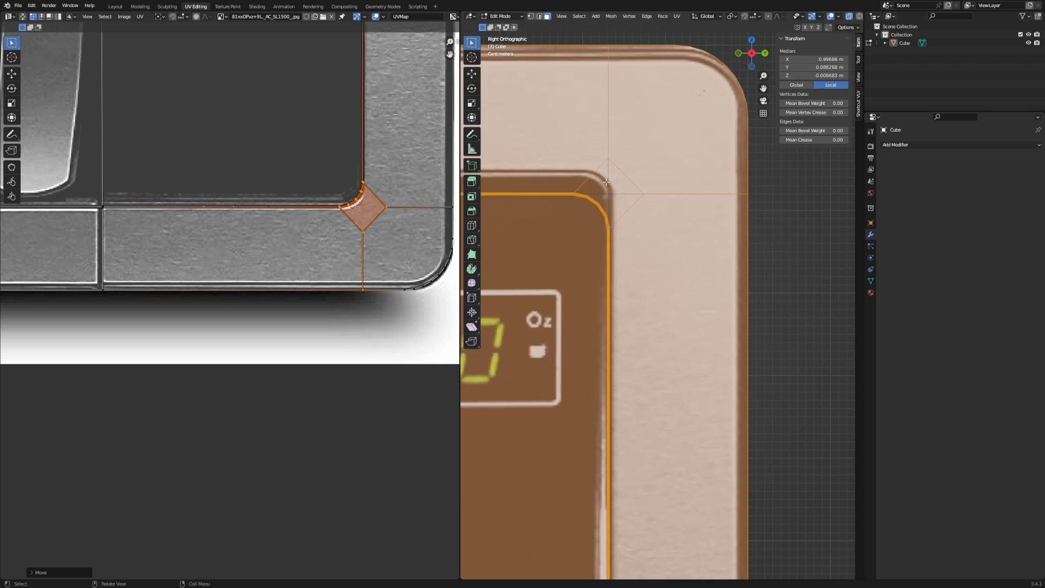
pyautogui.scroll(-4, 352, 127)
pyautogui.moveTo(358, 129); pyautogui.dragTo(371, 417, button='middle')
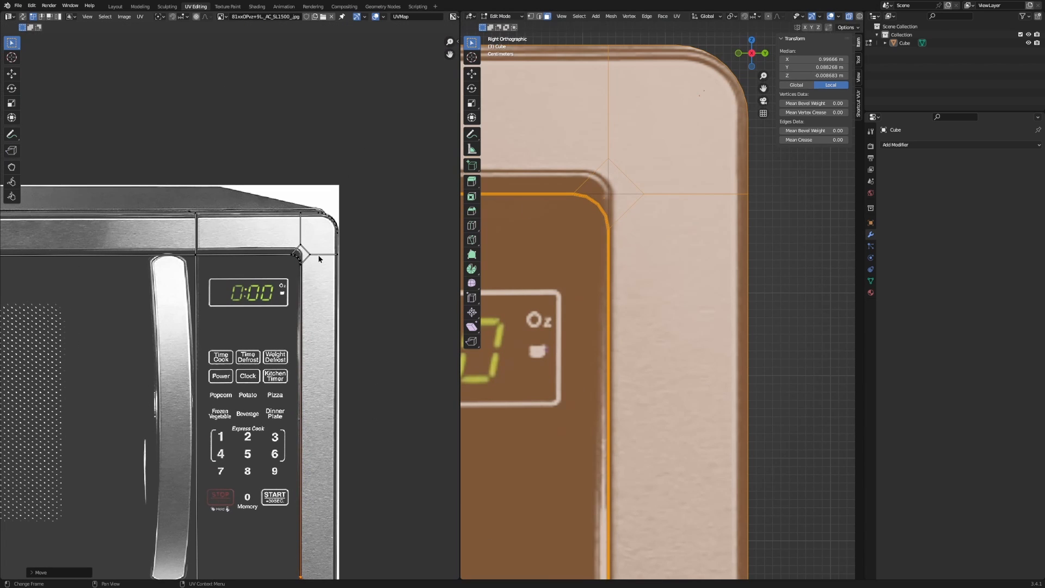
# Select the top-right corner UV vertex plus the divider vertex and frame them.
pyautogui.moveTo(279, 303); pyautogui.dragTo(280, 303)
pyautogui.scroll(-6, 271, 339)
pyautogui.moveTo(188, 360); pyautogui.dragTo(376, 319, button='middle')
pyautogui.scroll(6, 294, 376)
pyautogui.scroll(2, 376, 319)
pyautogui.scroll(4, 396, 322)
pyautogui.moveTo(296, 314)
pyautogui.mouseDown(button='middle')
pyautogui.moveTo(396, 322)
pyautogui.moveTo(299, 301)
pyautogui.mouseUp(button='middle')
pyautogui.keyDown('shift'); pyautogui.moveTo(129, 244); pyautogui.dragTo(243, 326); pyautogui.keyUp('shift')
pyautogui.moveTo(258, 325); pyautogui.dragTo(68, 327, button='middle')
# Nudge the selected corner UVs along Y onto the photo's rounded bezel corner.
pyautogui.press('g')
pyautogui.press('y')
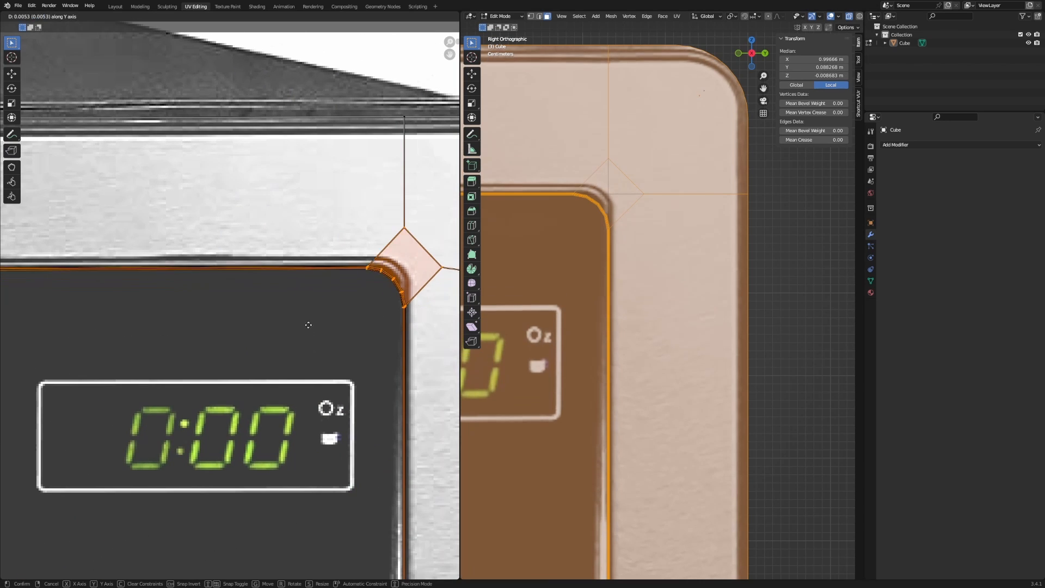
pyautogui.click(317, 321)
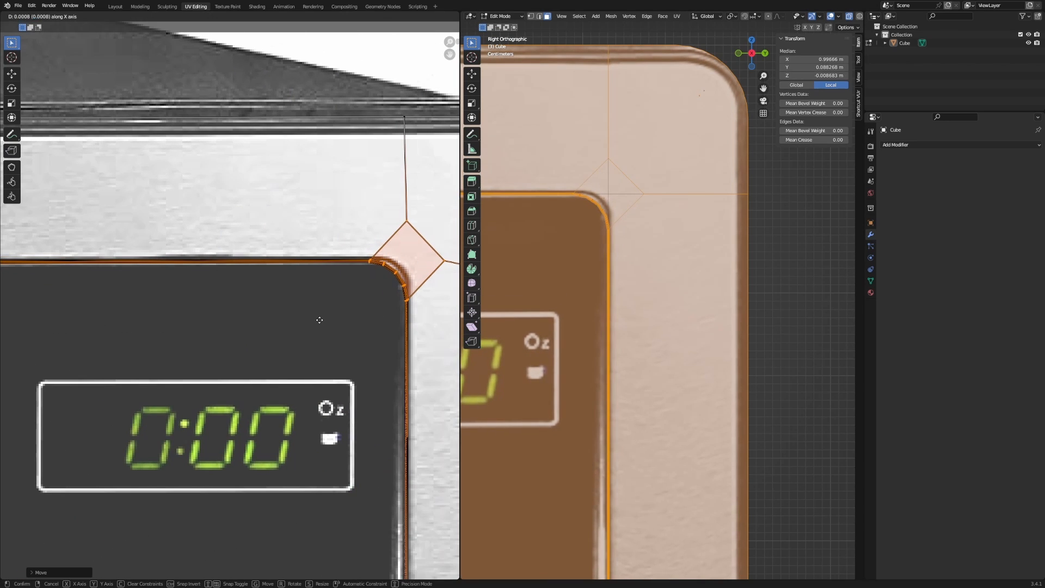
pyautogui.press('g')
pyautogui.press('y')
pyautogui.click(321, 323)
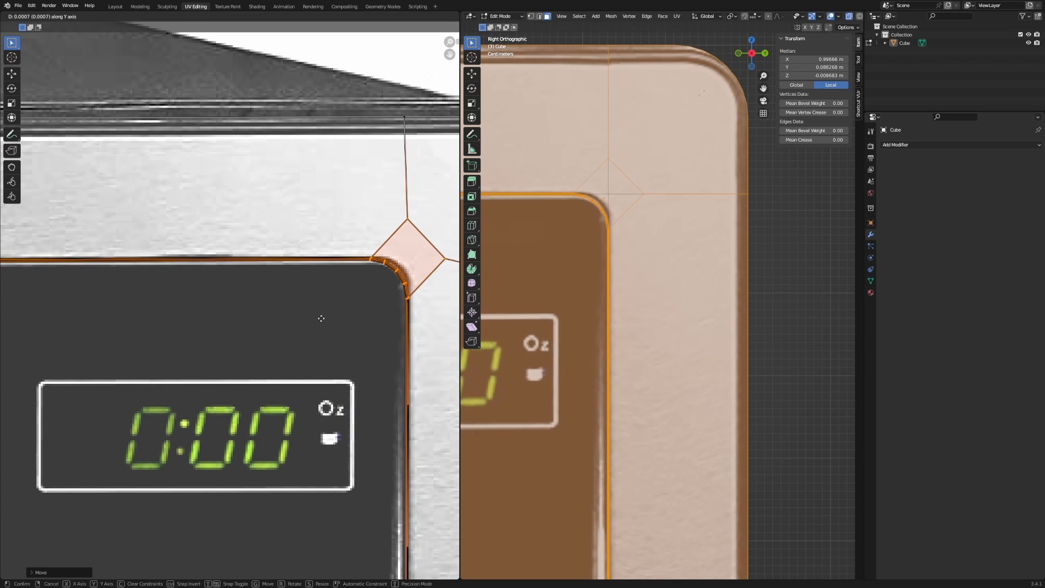
pyautogui.press('y')
pyautogui.click(321, 321)
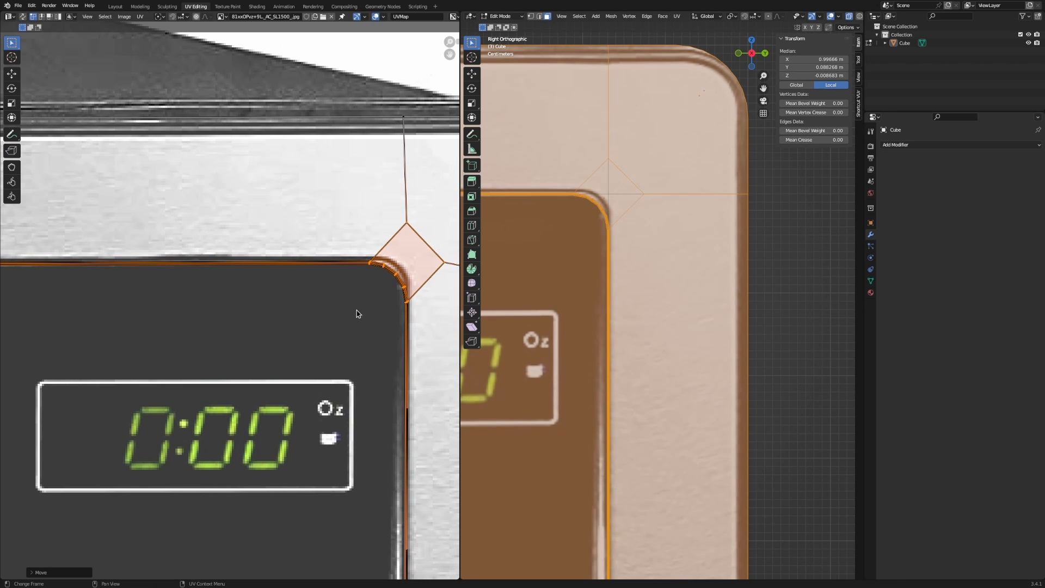
# Toggle overlays and orbit and zoom the 3D view onto the textured upper-left frame corner.
pyautogui.hotkey('alt', 'shift', 'z')
pyautogui.hotkey('alt', 'shift', 'z')
pyautogui.hotkey('alt', 'shift', 'z')
pyautogui.scroll(4, 580, 210)
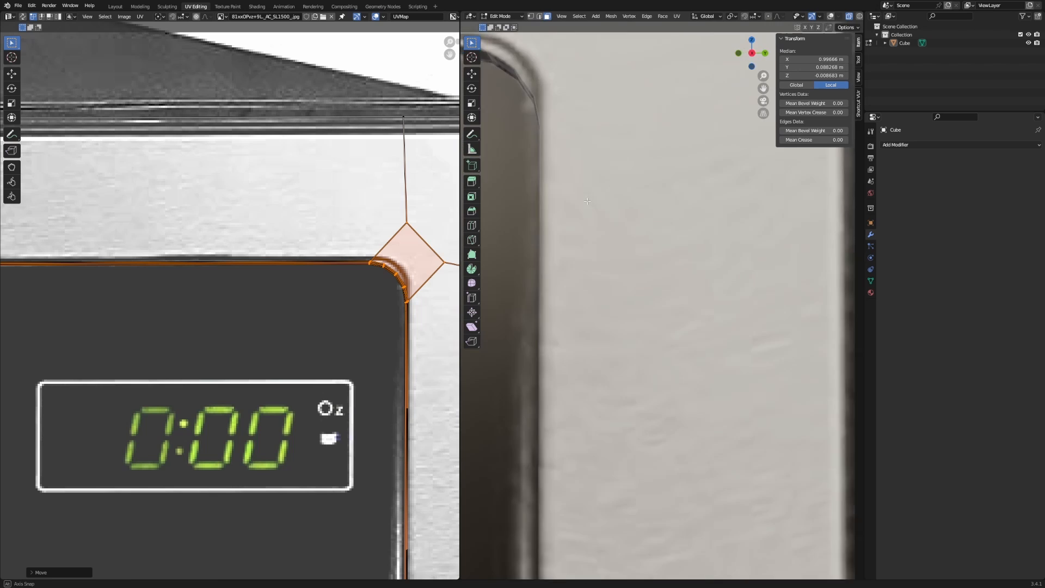
pyautogui.moveTo(581, 209); pyautogui.dragTo(597, 194, button='middle')
pyautogui.hotkey('alt', 'shift', 'z')
pyautogui.hotkey('alt', 'shift', 'z')
pyautogui.scroll(-6, 767, 338)
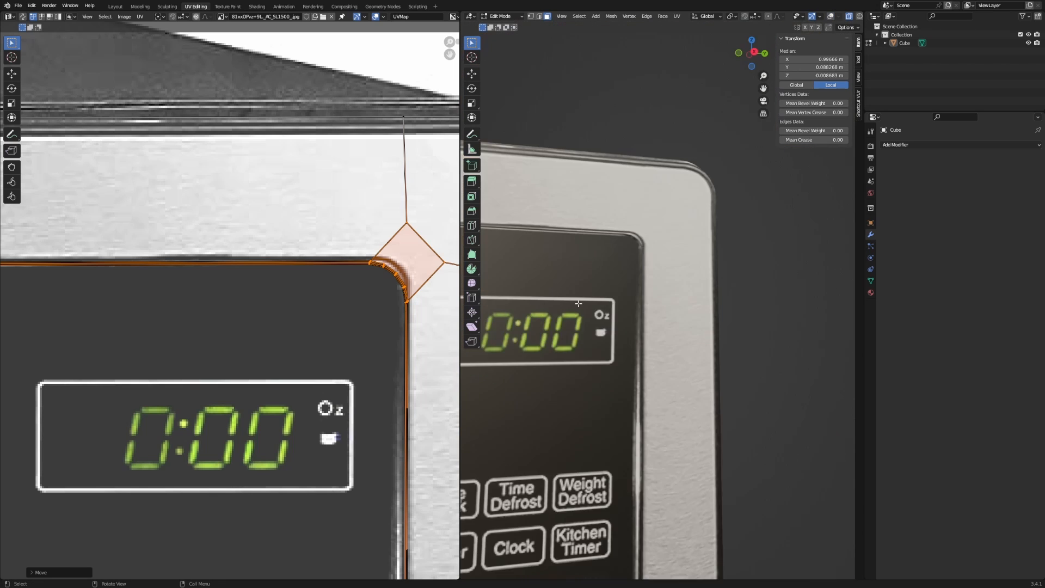
pyautogui.keyDown('shift'); pyautogui.moveTo(768, 339); pyautogui.dragTo(753, 356, button='middle'); pyautogui.keyUp('shift')
pyautogui.scroll(6, 726, 301)
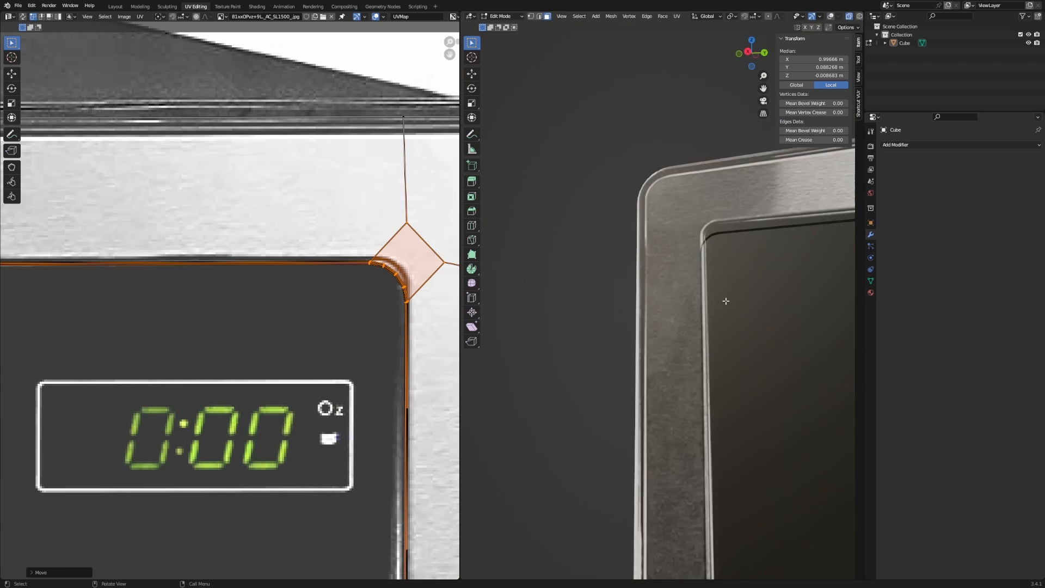
pyautogui.keyDown('shift'); pyautogui.moveTo(746, 261); pyautogui.dragTo(607, 356, button='middle'); pyautogui.keyUp('shift')
pyautogui.hotkey('alt', 'shift', 'z')
pyautogui.keyDown('shift'); pyautogui.moveTo(555, 396); pyautogui.dragTo(587, 336, button='middle'); pyautogui.keyUp('shift')
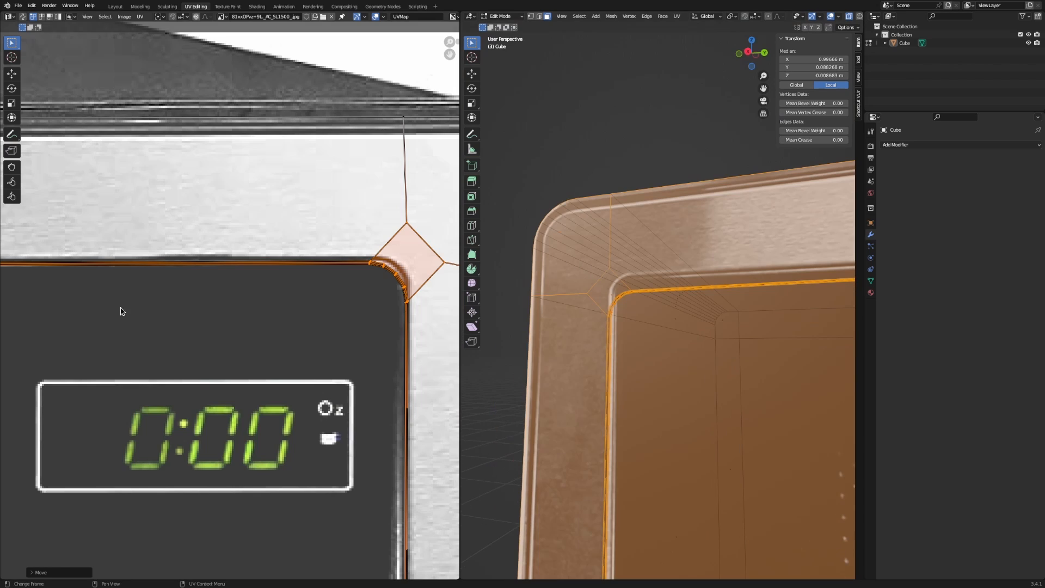
pyautogui.scroll(-6, 121, 310)
pyautogui.moveTo(121, 310); pyautogui.dragTo(564, 322, button='middle')
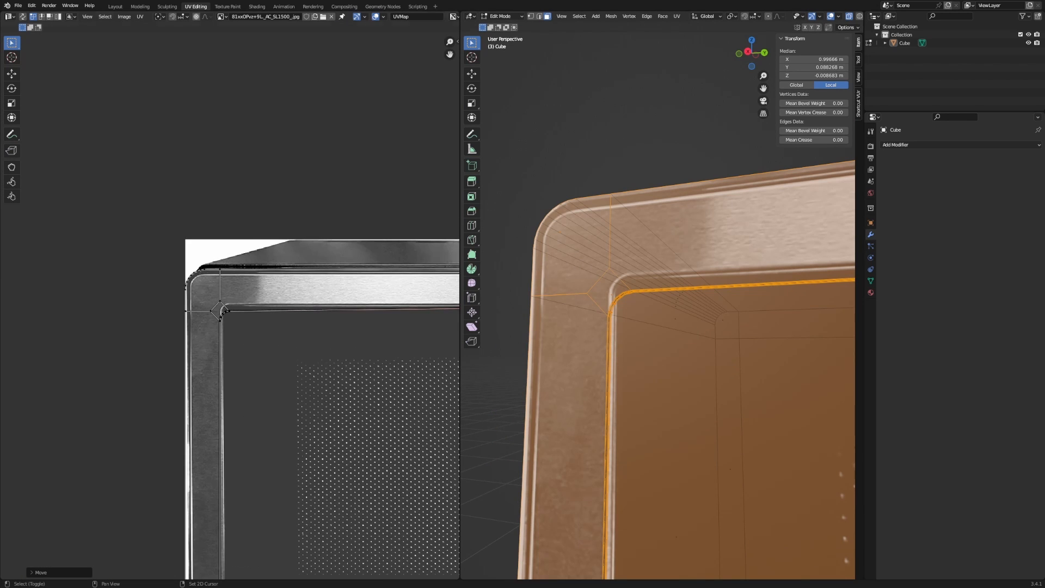
# Shift the upper bezel corner UVs onto the photo's bezel.
pyautogui.scroll(4, 232, 304)
pyautogui.moveTo(70, 285); pyautogui.dragTo(247, 381)
pyautogui.press('g')
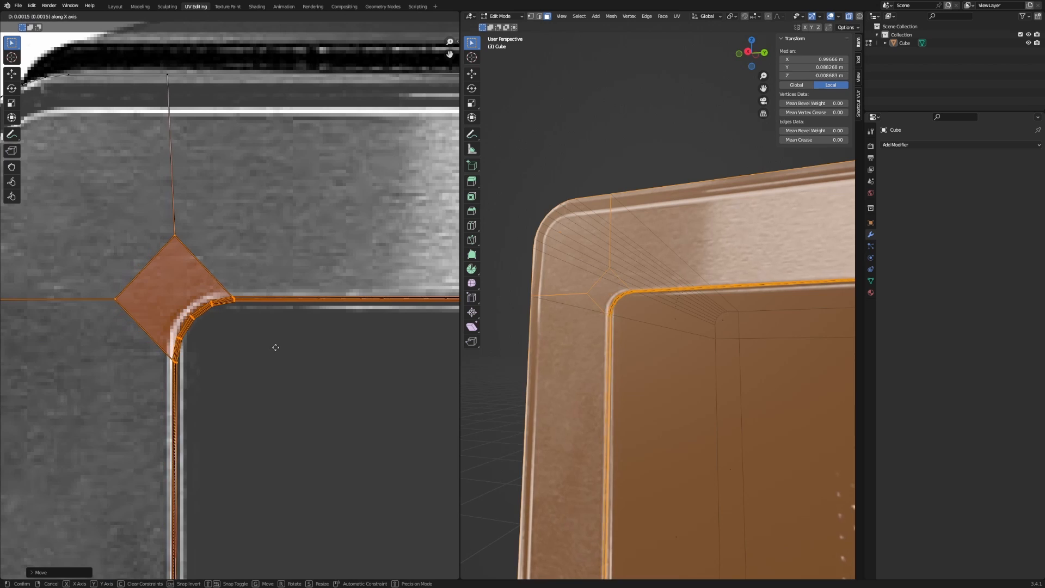
pyautogui.click(273, 347)
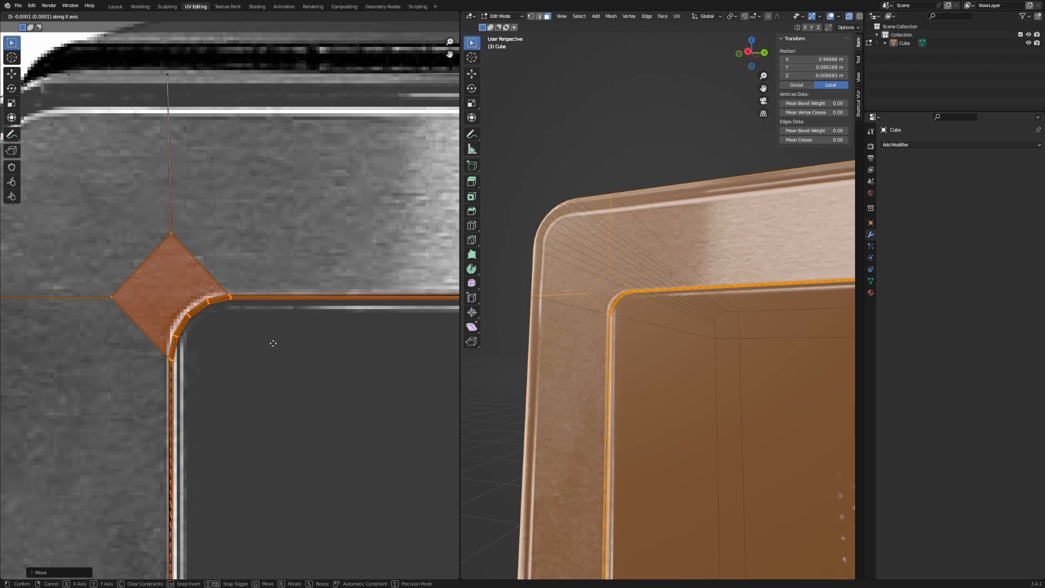
# Align the lower-left corner UVs with the photo's bezel, adjusting horizontally then vertically.
pyautogui.scroll(-6, 272, 346)
pyautogui.moveTo(278, 316); pyautogui.dragTo(279, 202, button='middle')
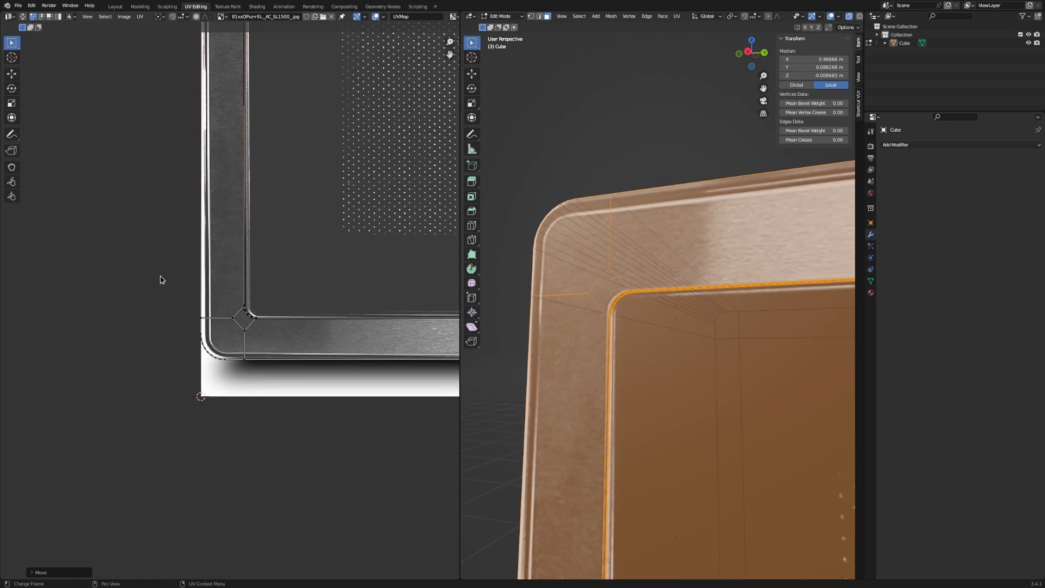
pyautogui.moveTo(162, 280); pyautogui.dragTo(281, 370)
pyautogui.scroll(6, 281, 370)
pyautogui.press('g')
pyautogui.press('x')
pyautogui.click(292, 394)
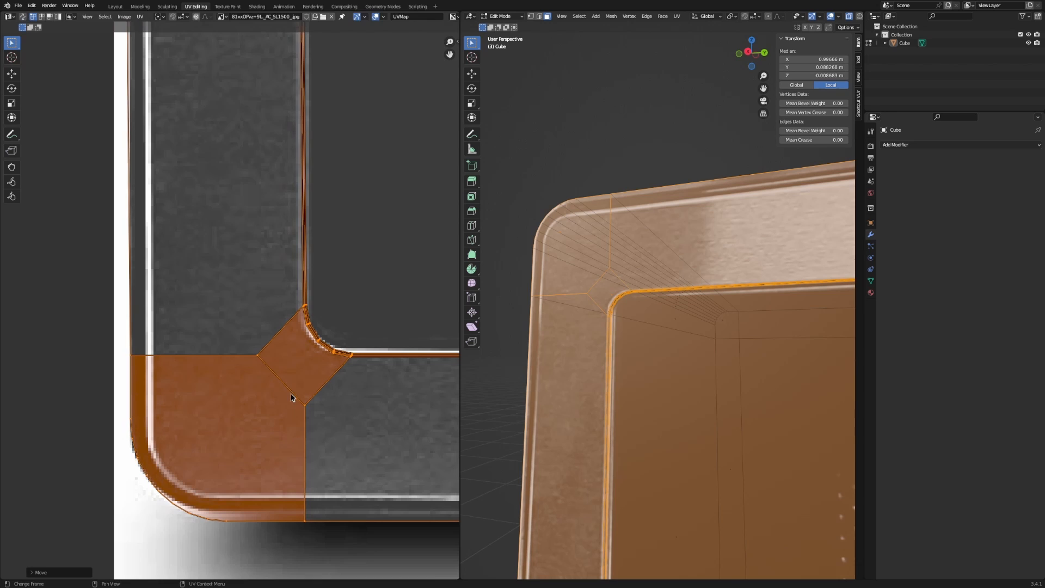
pyautogui.moveTo(249, 458); pyautogui.dragTo(242, 391, button='middle')
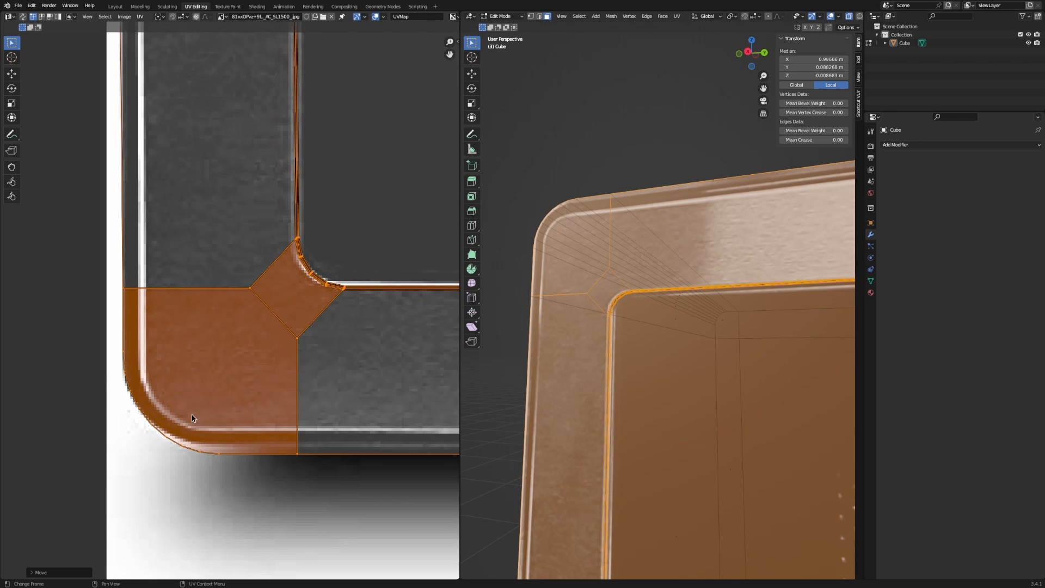
pyautogui.keyDown('shift'); pyautogui.moveTo(263, 425); pyautogui.dragTo(238, 377, button='middle'); pyautogui.keyUp('shift')
pyautogui.press('y')
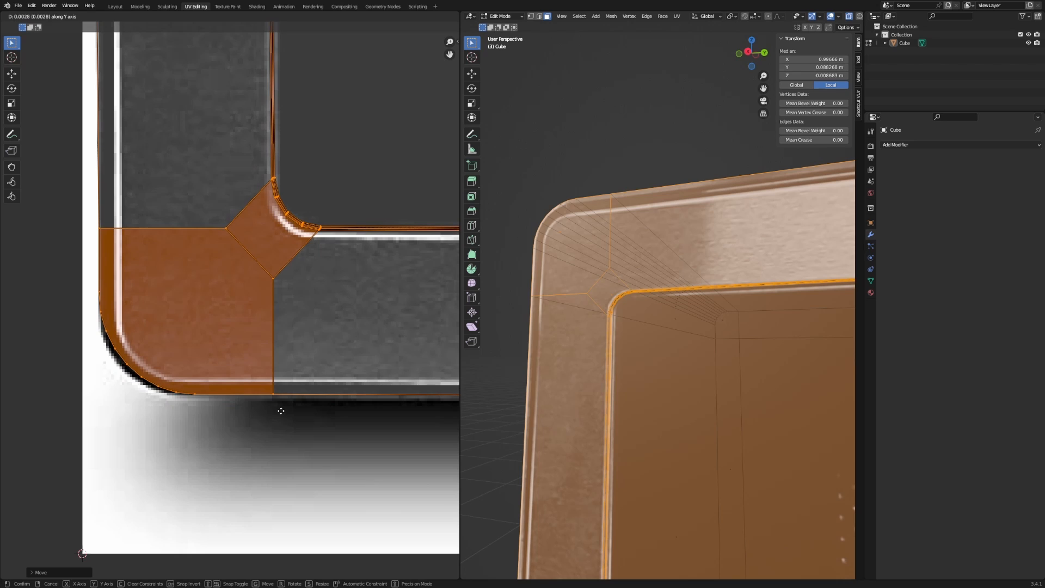
pyautogui.click(281, 411)
# Move the diamond corner, inner-edge and left-edge UVs vertically onto the rounded bezel highlight.
pyautogui.moveTo(277, 247); pyautogui.dragTo(202, 306, button='middle')
pyautogui.moveTo(136, 203); pyautogui.dragTo(309, 362)
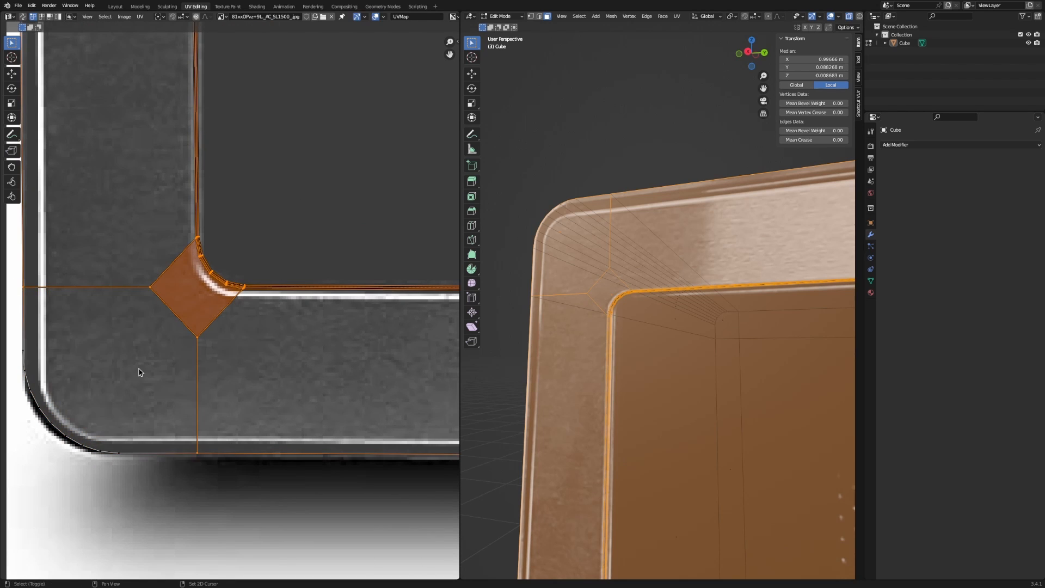
pyautogui.press('g')
pyautogui.press('y')
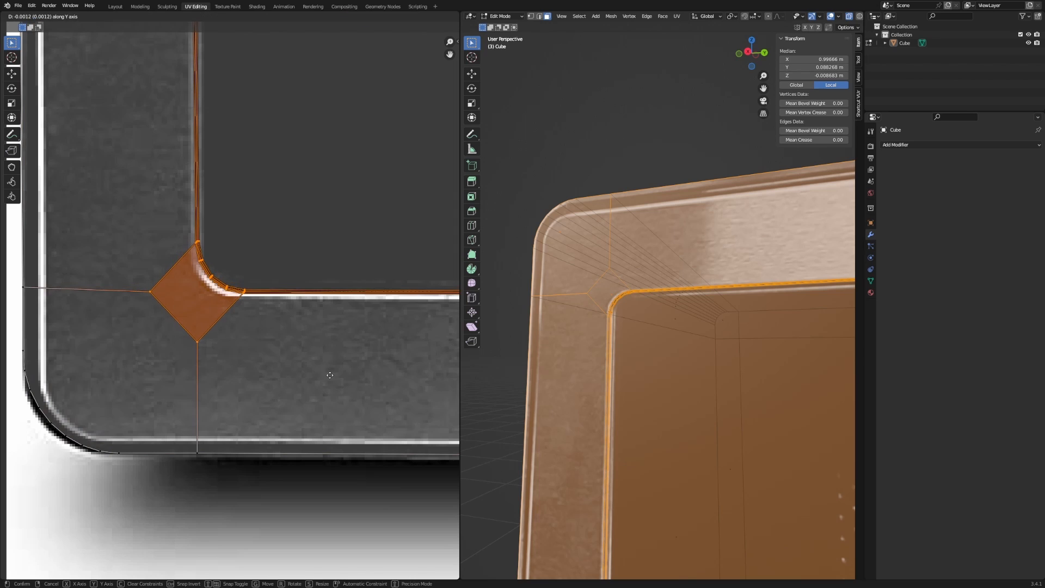
pyautogui.click(332, 381)
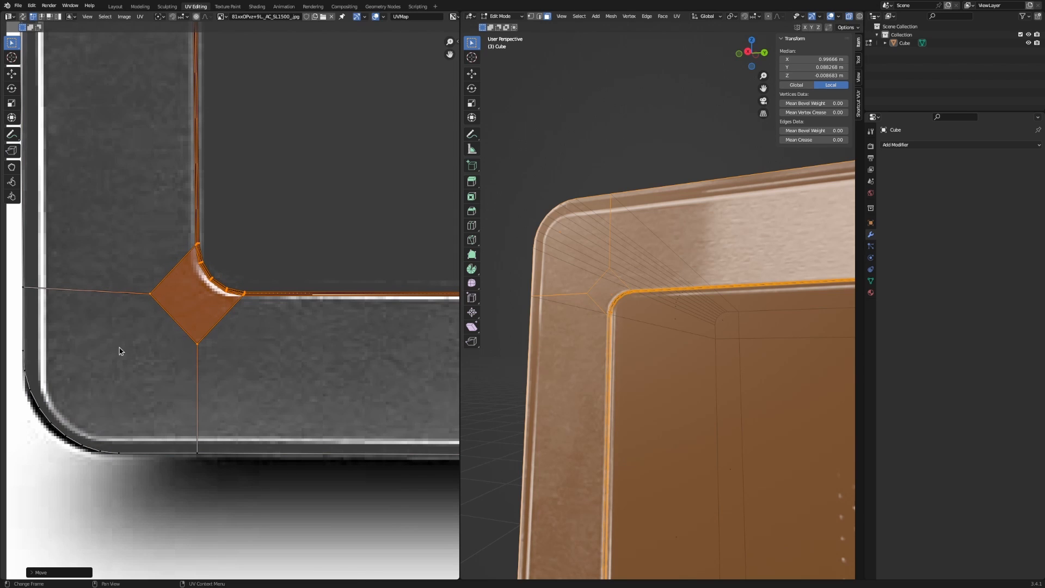
pyautogui.click(24, 289)
pyautogui.press('g')
pyautogui.press('y')
pyautogui.click(53, 316)
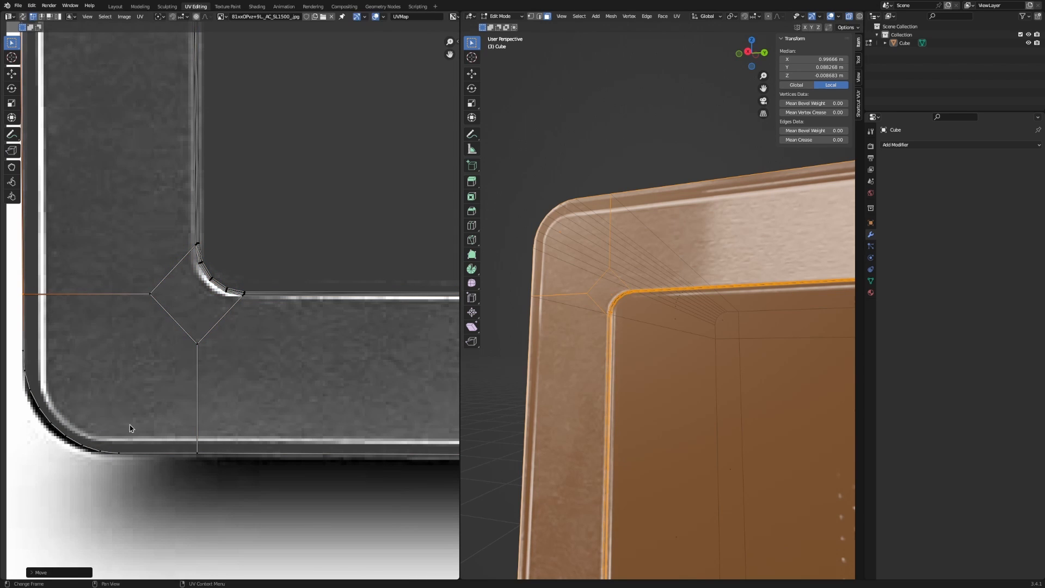
# Hide overlays and orbit the 3D view to inspect the microwave's side and underside.
pyautogui.click(232, 468)
pyautogui.moveTo(350, 462); pyautogui.dragTo(253, 441, button='middle')
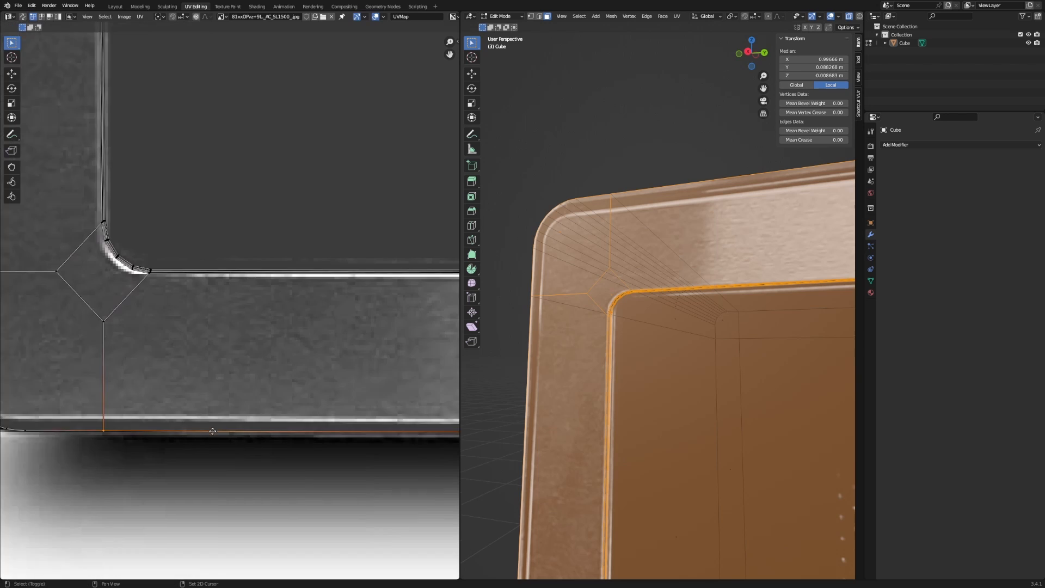
pyautogui.scroll(-8, 286, 409)
pyautogui.moveTo(338, 406); pyautogui.dragTo(123, 412, button='middle')
pyautogui.hotkey('alt', 'shift', 'z')
pyautogui.scroll(-3, 627, 358)
pyautogui.keyDown('shift'); pyautogui.moveTo(719, 380); pyautogui.dragTo(611, 221, button='middle'); pyautogui.keyUp('shift')
pyautogui.scroll(-2, 611, 222)
pyautogui.keyDown('shift'); pyautogui.moveTo(625, 259); pyautogui.dragTo(669, 250, button='middle'); pyautogui.keyUp('shift')
# Compare the mesh and texture with overlays toggled while orbiting to the front and top.
pyautogui.hotkey('alt', 'shift', 'z')
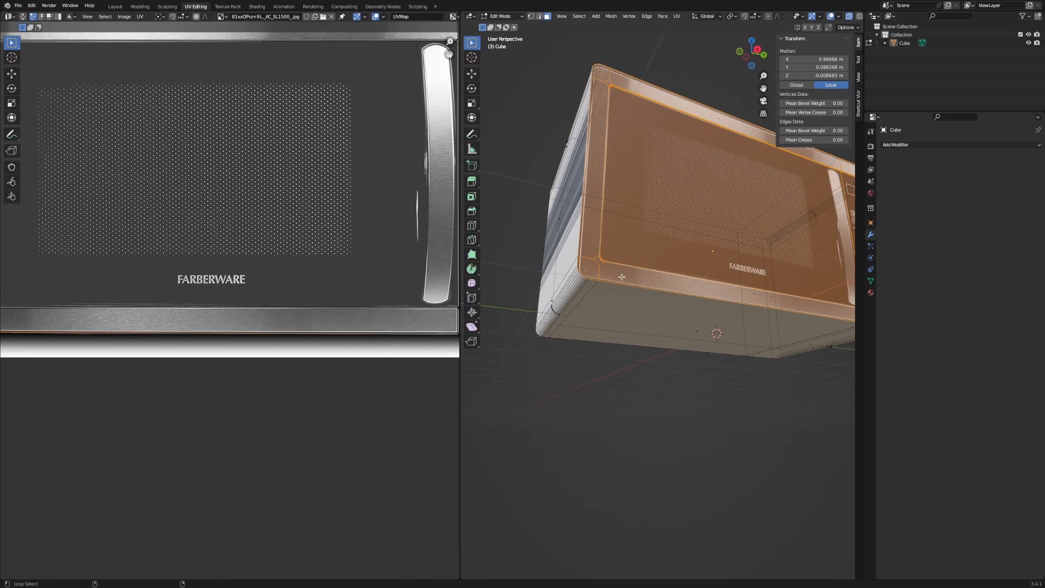
pyautogui.hotkey('alt', 'shift', 'z')
pyautogui.keyDown('shift'); pyautogui.moveTo(620, 276); pyautogui.dragTo(556, 292, button='middle'); pyautogui.keyUp('shift')
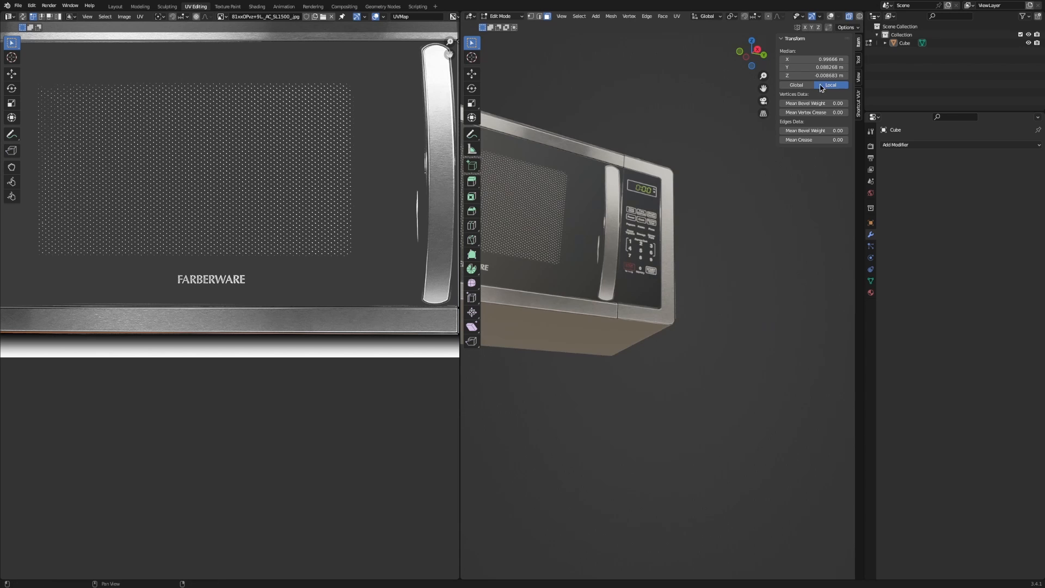
pyautogui.click(859, 109)
pyautogui.moveTo(642, 261); pyautogui.dragTo(588, 300, button='middle')
pyautogui.moveTo(588, 301); pyautogui.dragTo(649, 391, button='middle')
# Check the right side, turn off X-ray and overlays, and return to Object Mode.
pyautogui.hotkey('alt', 'shift', 'z')
pyautogui.moveTo(705, 371); pyautogui.dragTo(664, 354, button='middle')
pyautogui.hotkey('alt', 'z')
pyautogui.scroll(1, 674, 332)
pyautogui.hotkey('alt', 'shift', 'z')
pyautogui.scroll(-4, 677, 308)
pyautogui.press('Tab')
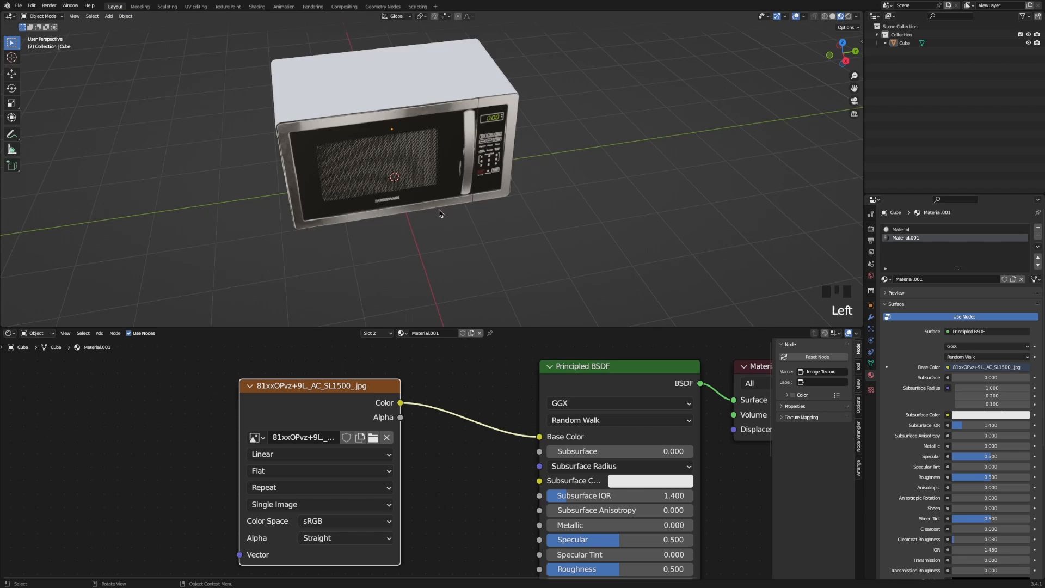
# In Edit Mode, select the face loop around top, sides and bottom plus the left-side faces.
pyautogui.scroll(2, 459, 235)
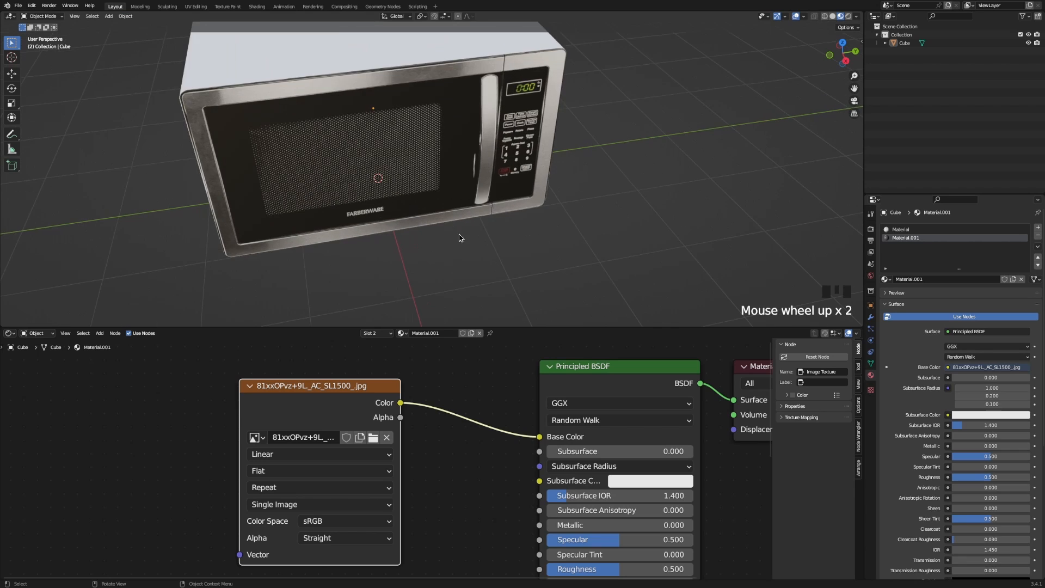
pyautogui.keyDown('shift'); pyautogui.moveTo(460, 236); pyautogui.dragTo(506, 146, button='middle'); pyautogui.keyUp('shift')
pyautogui.press('Tab')
pyautogui.hotkey('shift', 'alt', 'z')
pyautogui.hotkey('shift', 'alt', 'z')
pyautogui.hotkey('shift', 'alt', 'z')
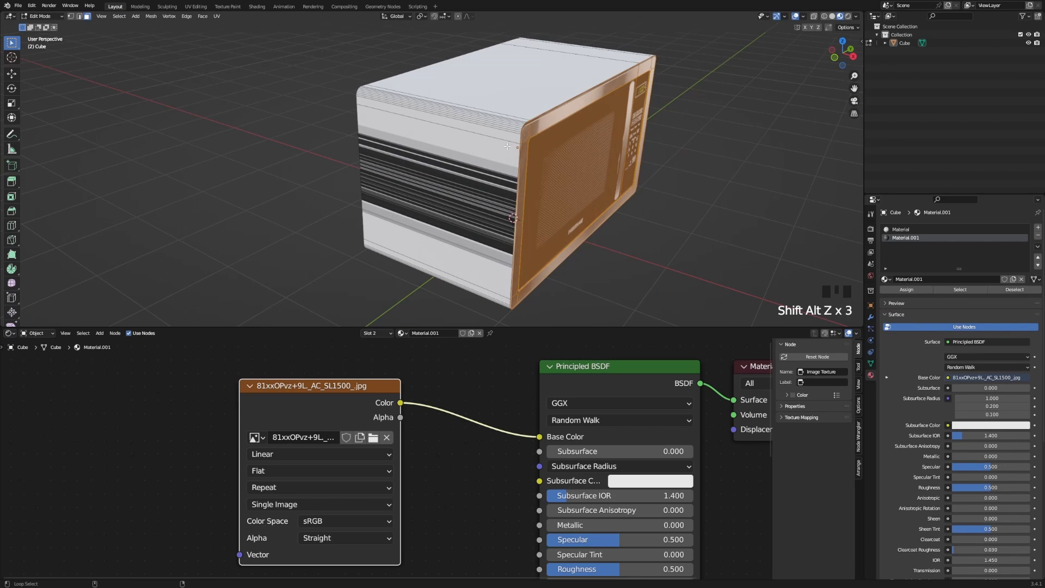
pyautogui.keyDown('alt'); pyautogui.click(489, 123); pyautogui.keyUp('alt')
pyautogui.moveTo(501, 139); pyautogui.dragTo(421, 147, button='middle')
pyautogui.scroll(-4, 421, 148)
pyautogui.press('KP_1')
pyautogui.hotkey('alt', 'z')
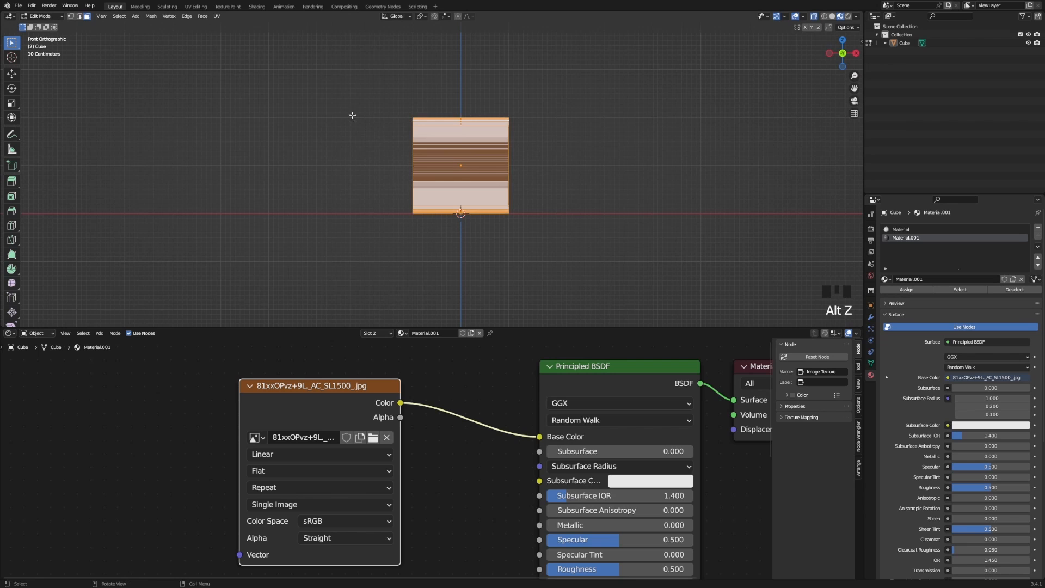
pyautogui.keyDown('shift'); pyautogui.moveTo(328, 89); pyautogui.dragTo(441, 240); pyautogui.keyUp('shift')
pyautogui.moveTo(441, 240); pyautogui.dragTo(836, 276, button='middle')
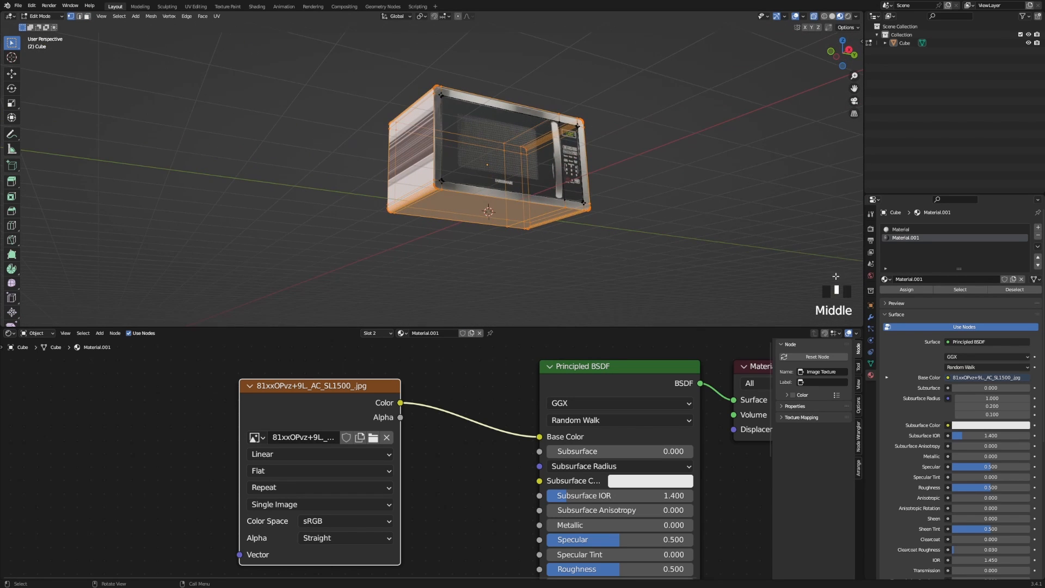
# Disconnect the image texture from Base Color in the material named Material.
pyautogui.click(895, 231)
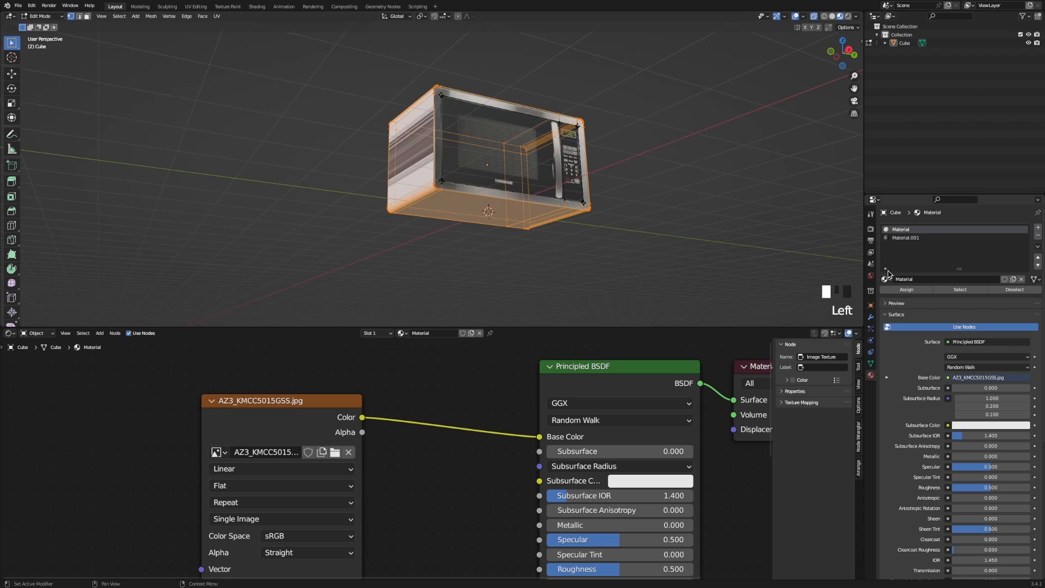
pyautogui.moveTo(623, 227); pyautogui.dragTo(583, 243, button='middle')
pyautogui.scroll(2, 582, 242)
pyautogui.keyDown('ctrl'); pyautogui.moveTo(468, 382); pyautogui.dragTo(469, 452, button='right'); pyautogui.keyUp('ctrl')
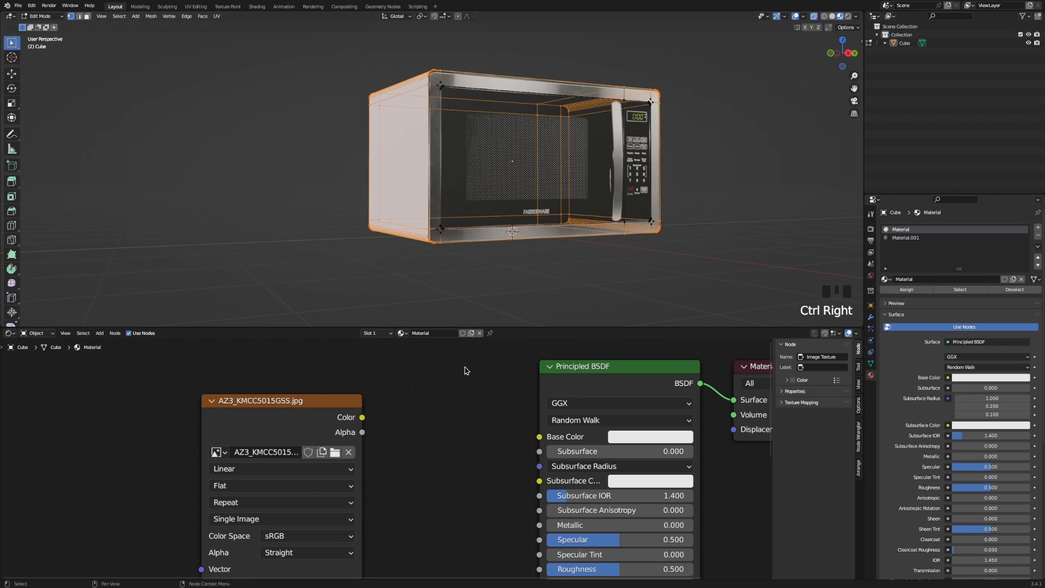
pyautogui.moveTo(479, 180); pyautogui.dragTo(616, 179, button='middle')
# In face select mode, select the microwave's side faces and move them along Y.
pyautogui.press('Tab')
pyautogui.press('Tab')
pyautogui.press('Tab')
pyautogui.moveTo(478, 196); pyautogui.dragTo(466, 218, button='middle')
pyautogui.press('Tab')
pyautogui.press('3')
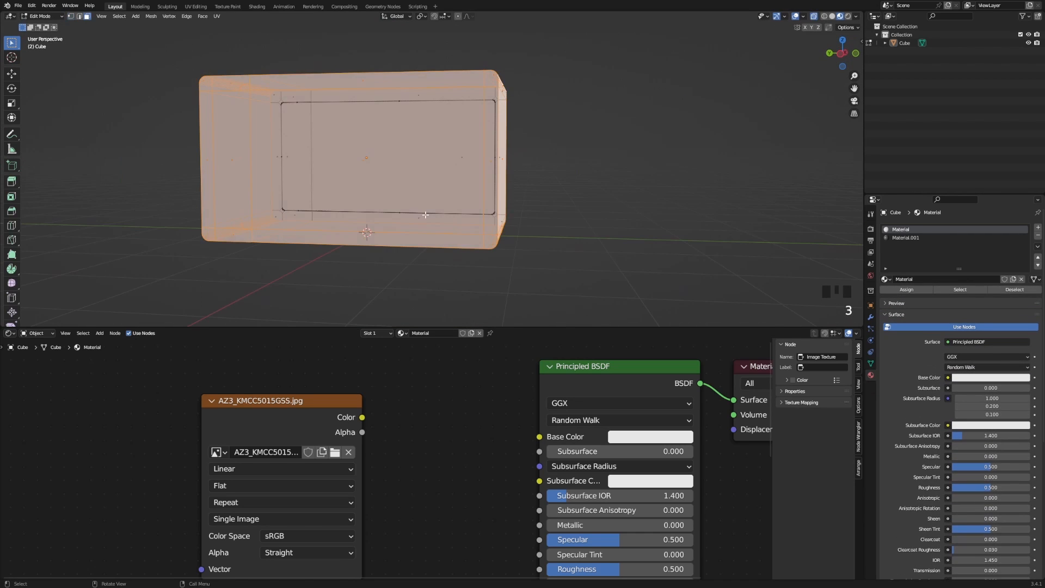
pyautogui.moveTo(341, 175); pyautogui.dragTo(310, 170, button='middle')
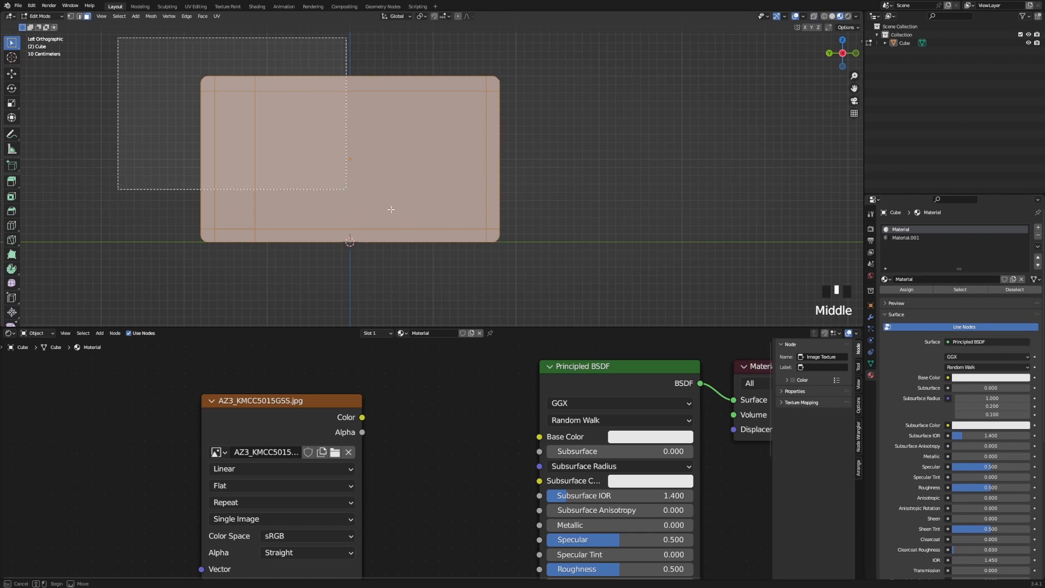
pyautogui.moveTo(387, 211); pyautogui.dragTo(218, 210, button='middle')
pyautogui.click(425, 142)
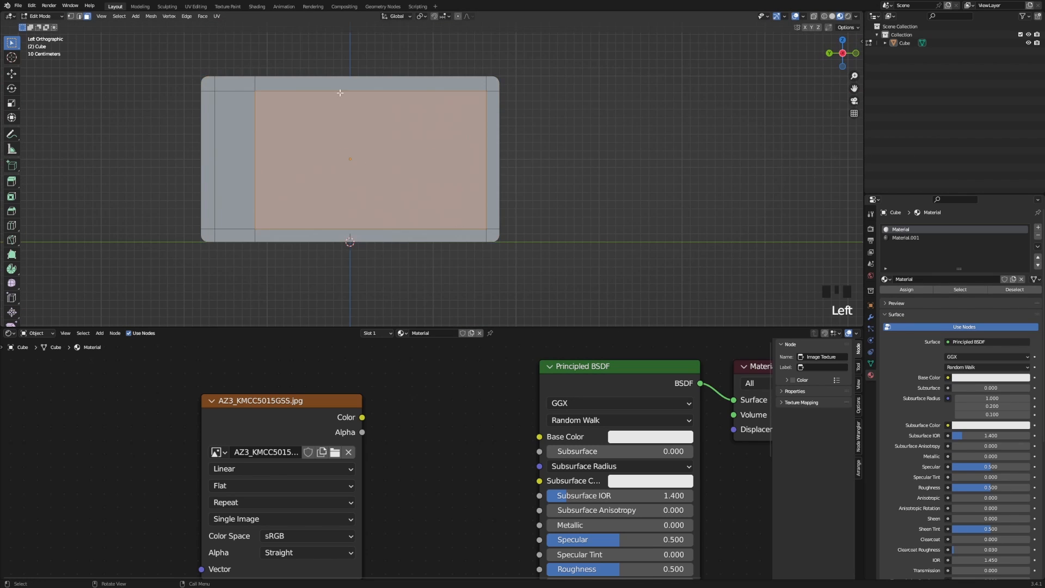
pyautogui.moveTo(154, 64); pyautogui.dragTo(529, 290)
pyautogui.press('g')
pyautogui.press('y')
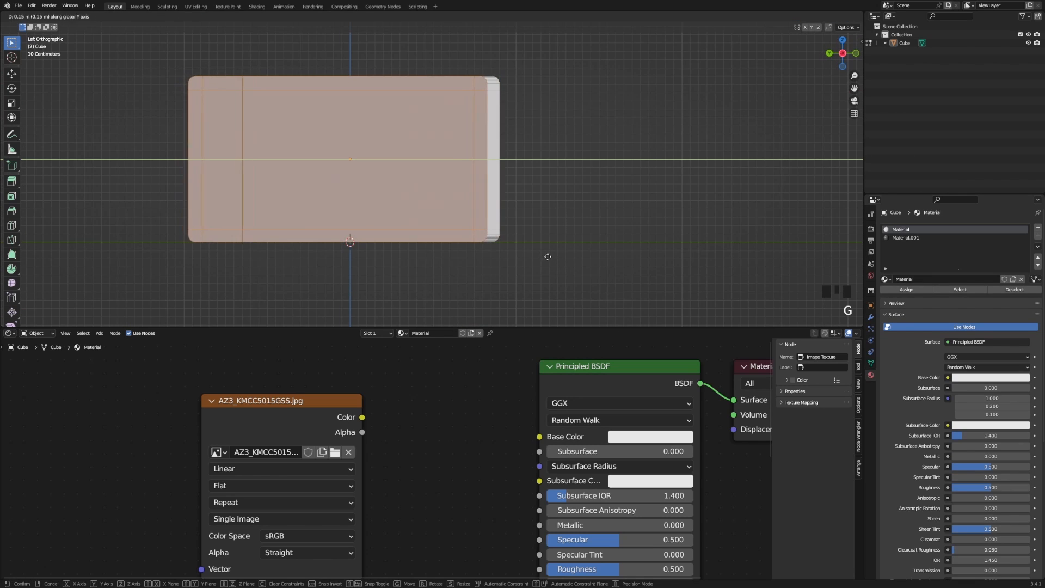
pyautogui.click(559, 232)
# Grow the selection to all faces and project their UVs from the side view.
pyautogui.moveTo(141, 289); pyautogui.dragTo(566, 183, button='middle')
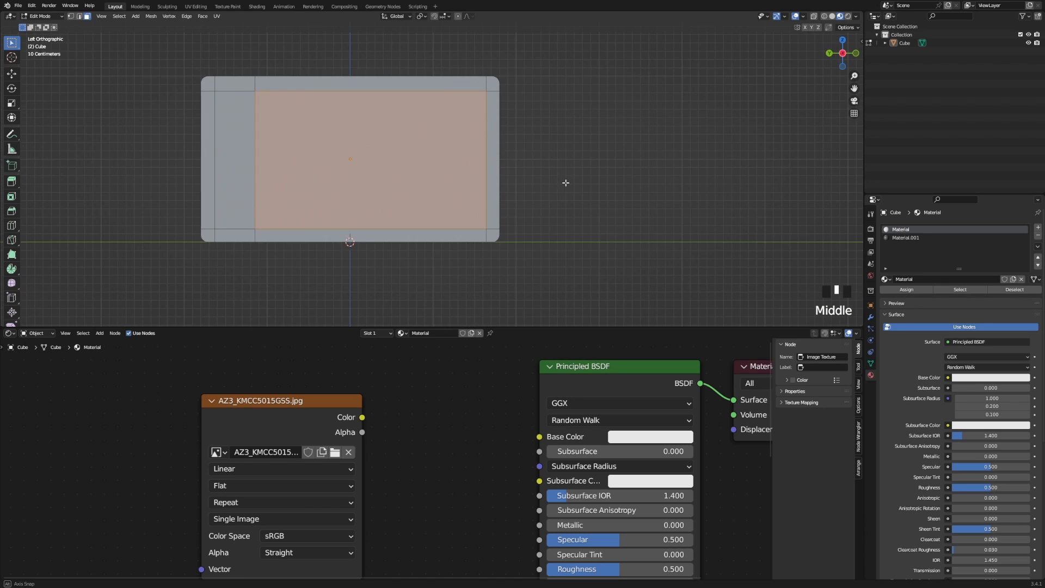
pyautogui.keyDown('shift'); pyautogui.moveTo(379, 185); pyautogui.dragTo(372, 130, button='middle'); pyautogui.keyUp('shift')
pyautogui.press('ctrl+KP_Add')
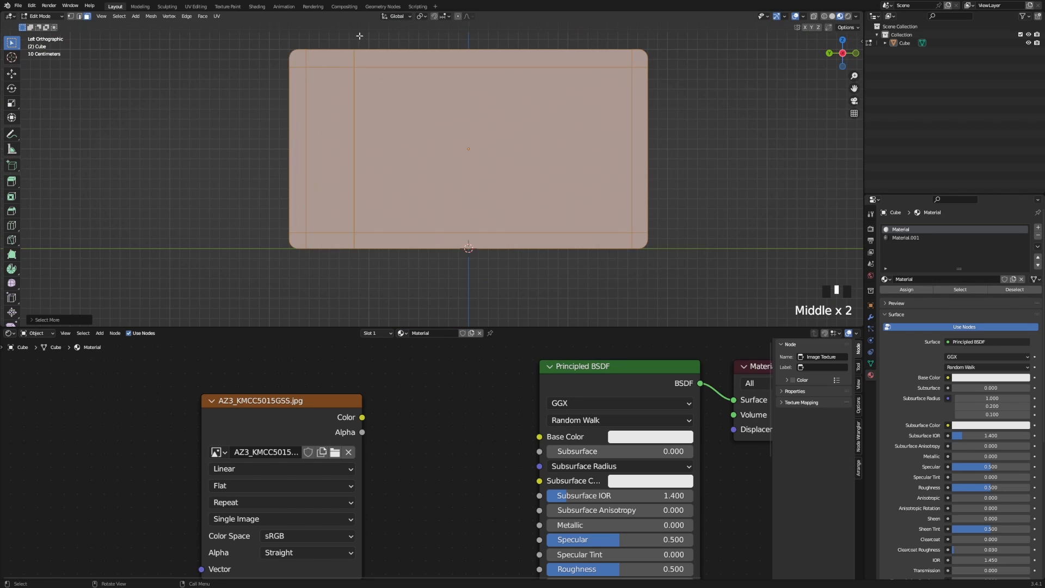
pyautogui.click(215, 16)
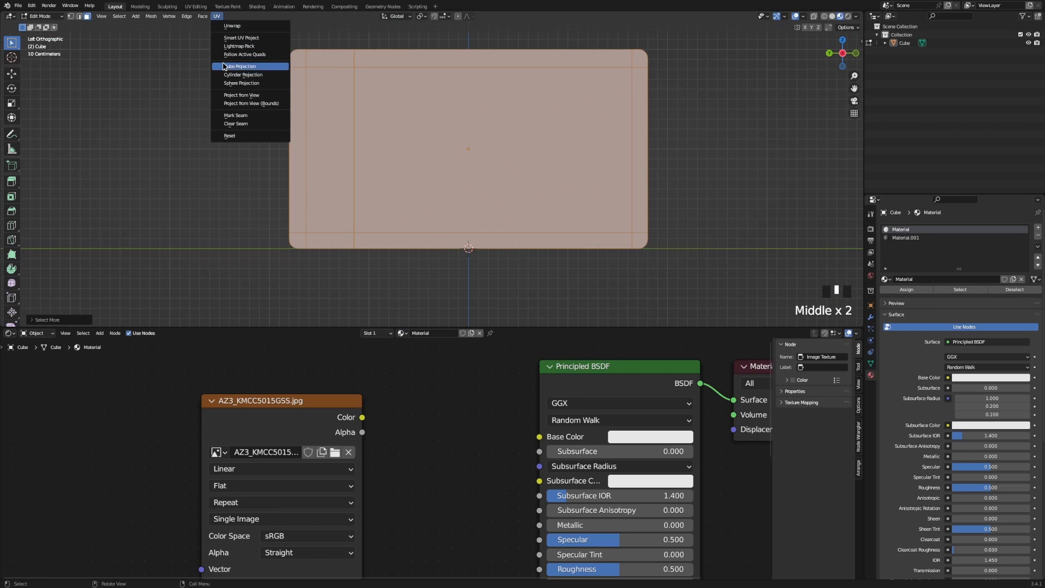
pyautogui.click(229, 104)
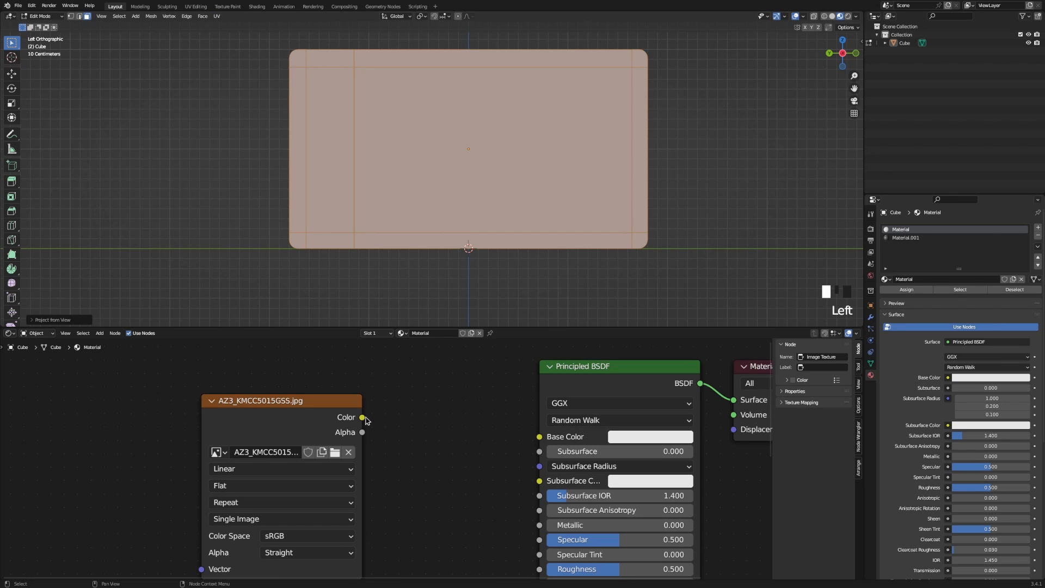
# Relink the image's Color to Base Color, then select all UVs in the UV Editing workspace.
pyautogui.moveTo(548, 441); pyautogui.dragTo(548, 441)
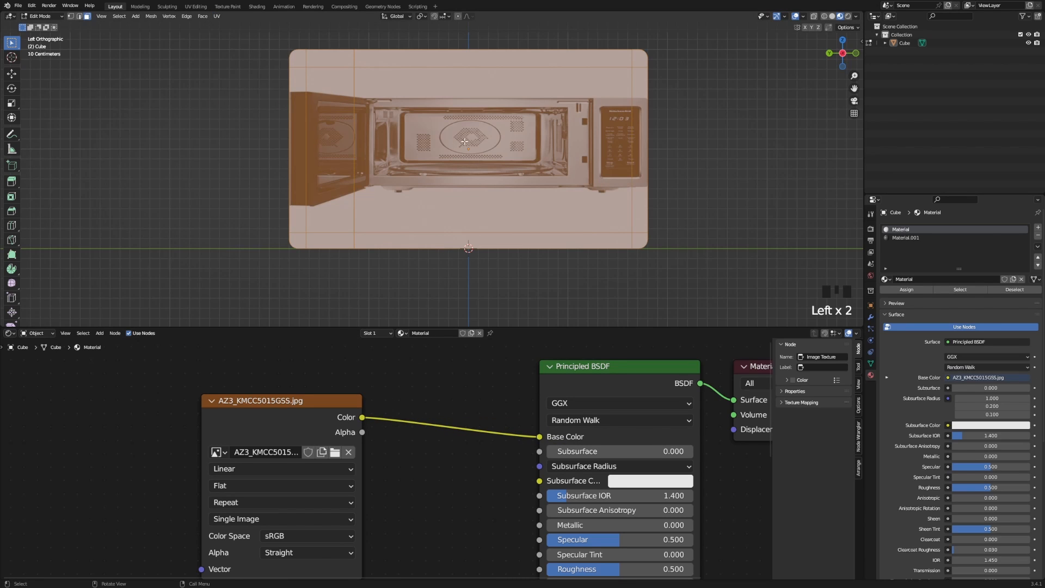
pyautogui.click(196, 7)
pyautogui.scroll(-5, 147, 167)
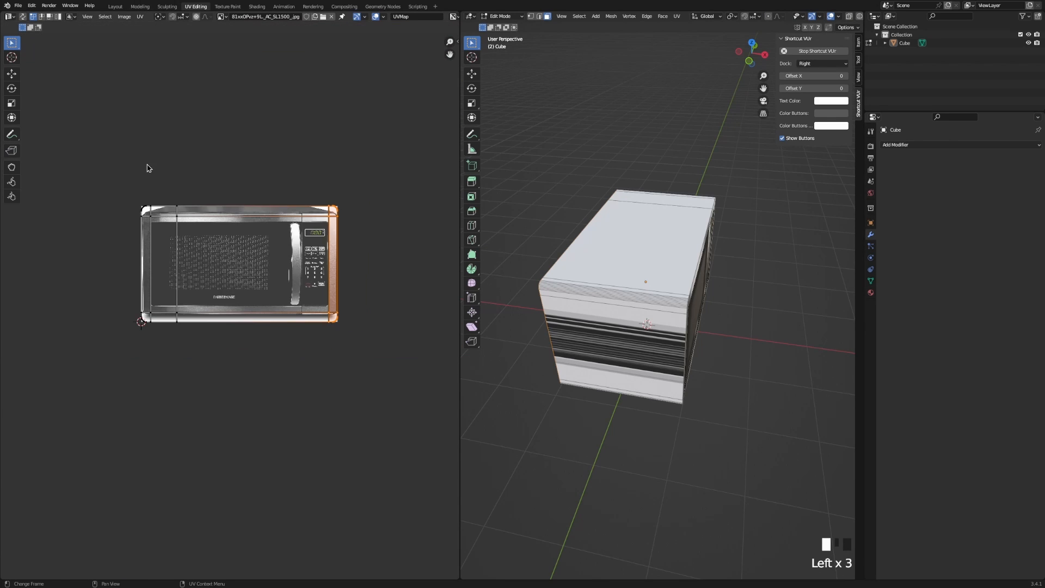
pyautogui.press('a')
pyautogui.moveTo(578, 227); pyautogui.dragTo(417, 178, button='middle')
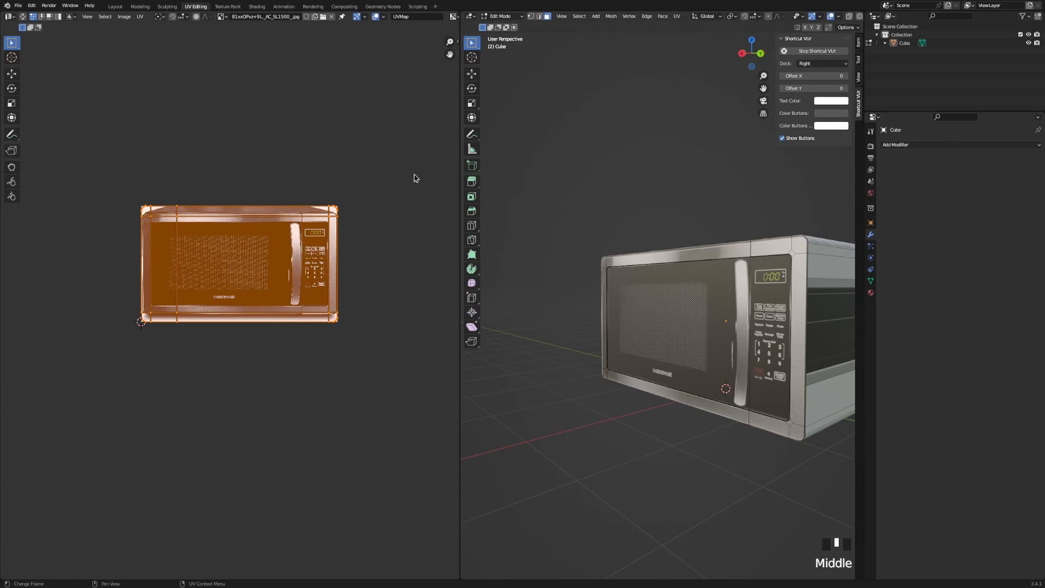
pyautogui.click(221, 18)
# Show AZ3_KMCC5015GSS.jpg behind the UVs and shrink the side face's island in two scales.
pyautogui.click(231, 36)
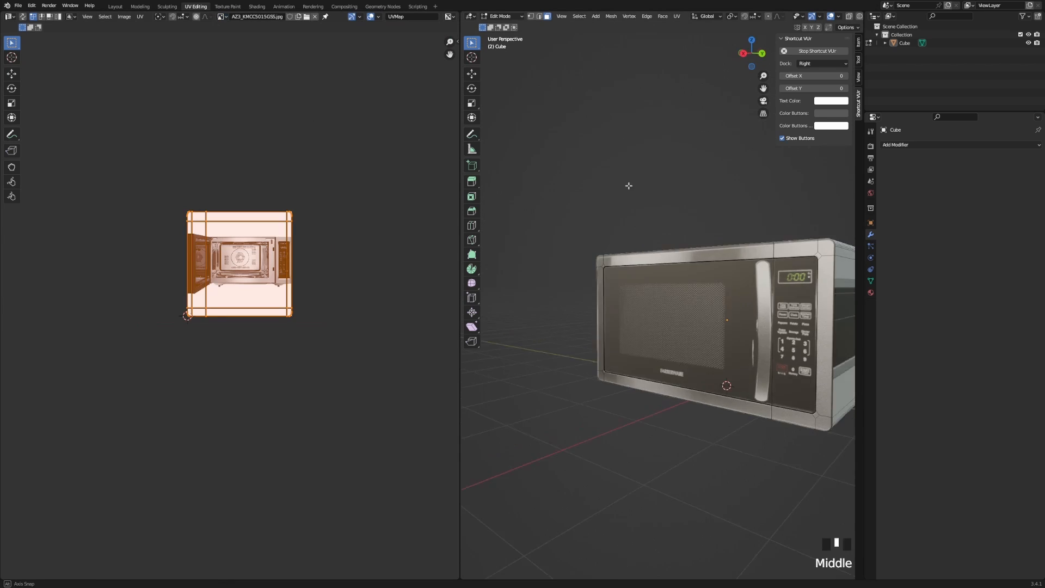
pyautogui.moveTo(629, 184); pyautogui.dragTo(827, 274, button='middle')
pyautogui.keyDown('shift'); pyautogui.moveTo(641, 321); pyautogui.dragTo(707, 292, button='middle'); pyautogui.keyUp('shift')
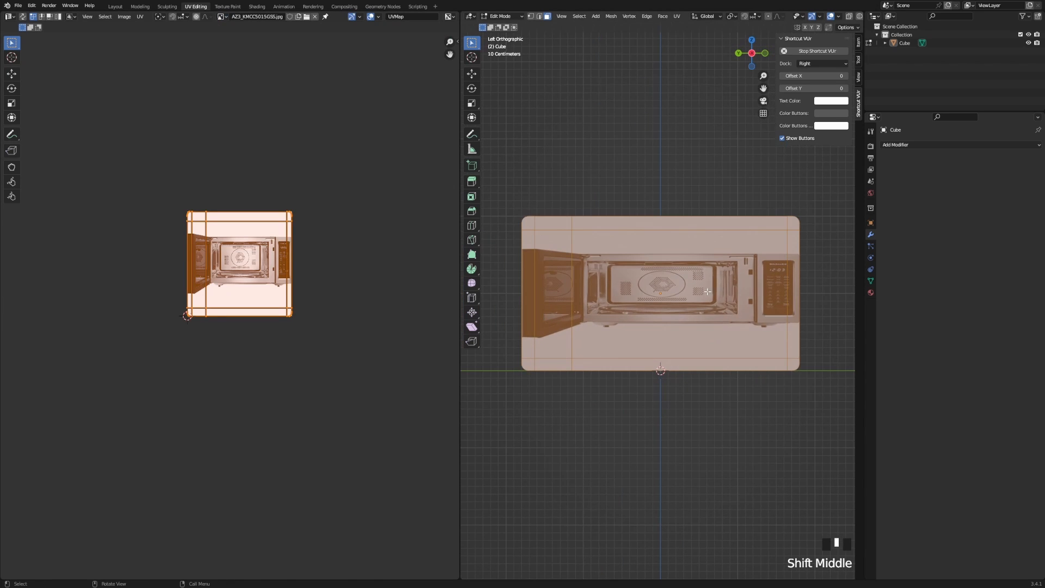
pyautogui.press('s')
pyautogui.click(245, 305)
pyautogui.scroll(5, 230, 306)
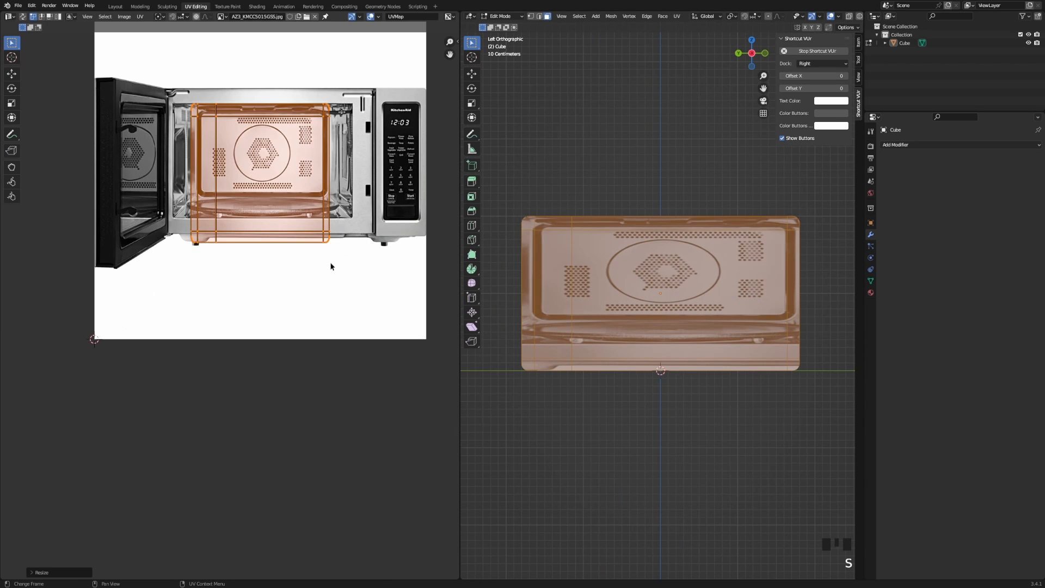
pyautogui.press('s')
pyautogui.click(320, 254)
# Move the island's bottom and top edges vertically onto the interior wall.
pyautogui.moveTo(167, 216); pyautogui.dragTo(404, 289)
pyautogui.press('g')
pyautogui.press('y')
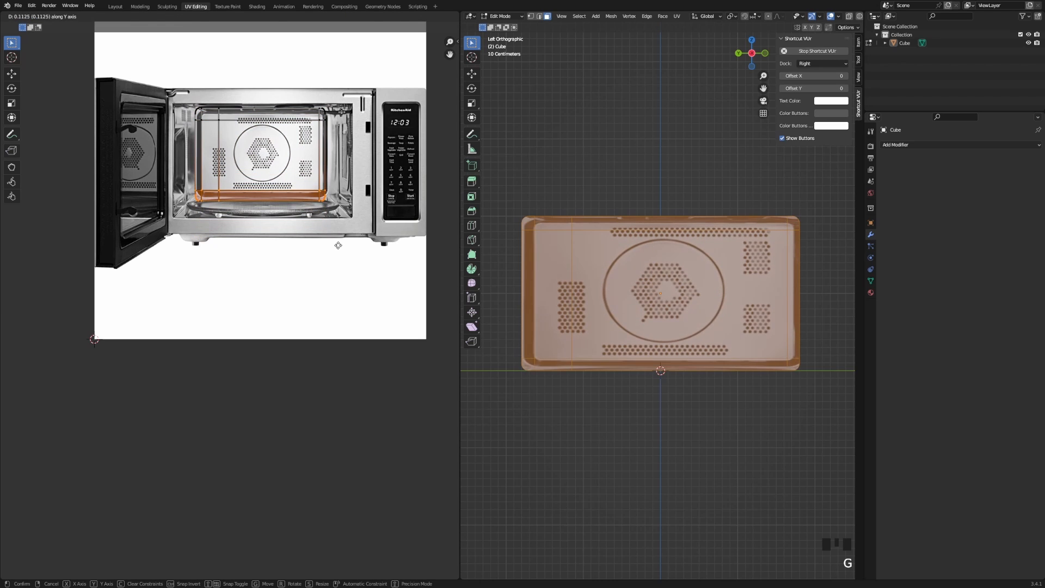
pyautogui.click(338, 248)
pyautogui.moveTo(364, 148); pyautogui.dragTo(366, 148)
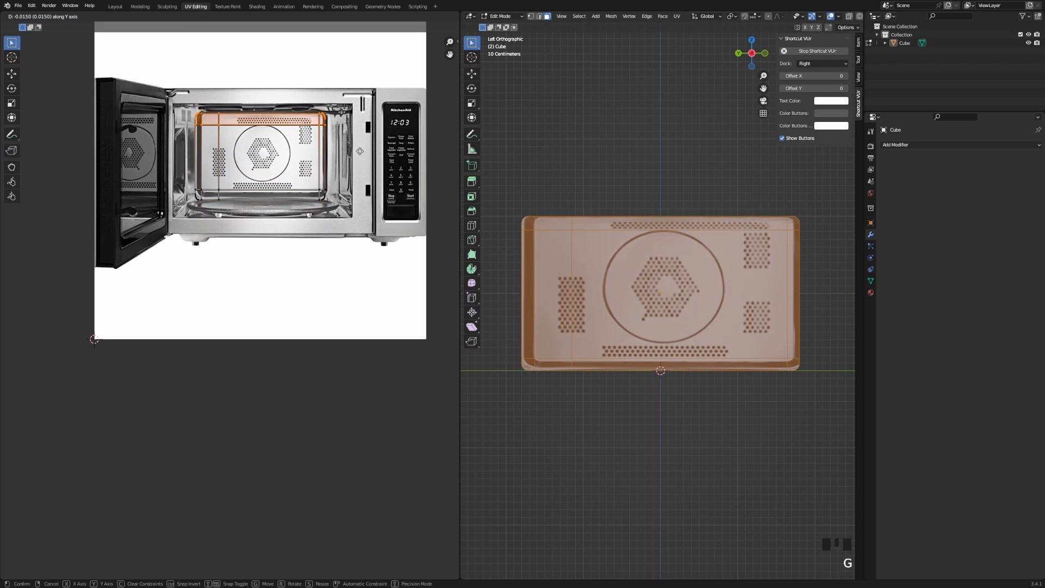
pyautogui.press('g')
pyautogui.press('y')
pyautogui.click(374, 148)
# Move the island's right and left edges horizontally to frame the perforated cavity wall.
pyautogui.scroll(1, 699, 264)
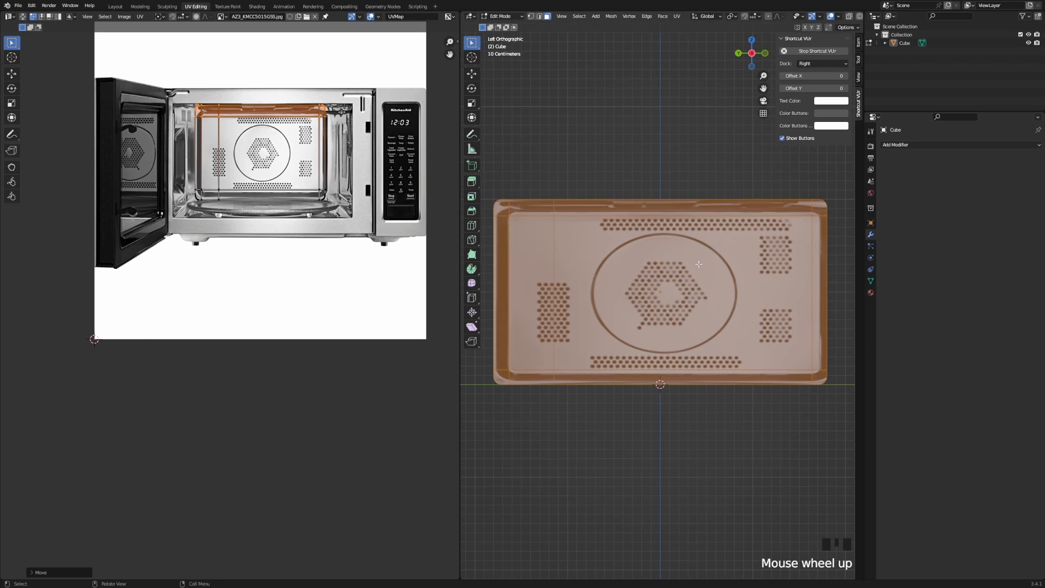
pyautogui.moveTo(379, 294); pyautogui.dragTo(379, 297)
pyautogui.press('g')
pyautogui.press('x')
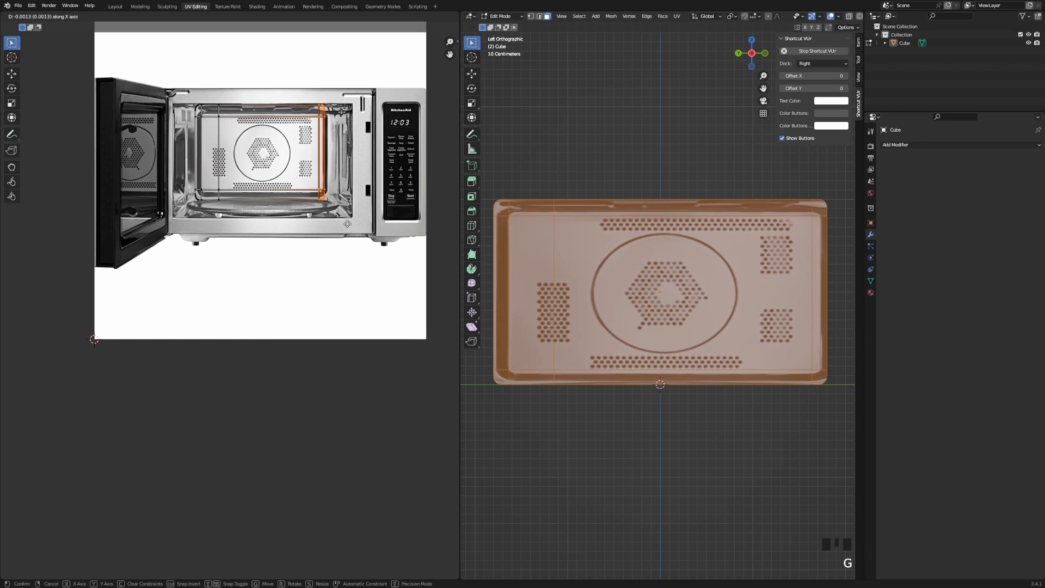
pyautogui.click(352, 219)
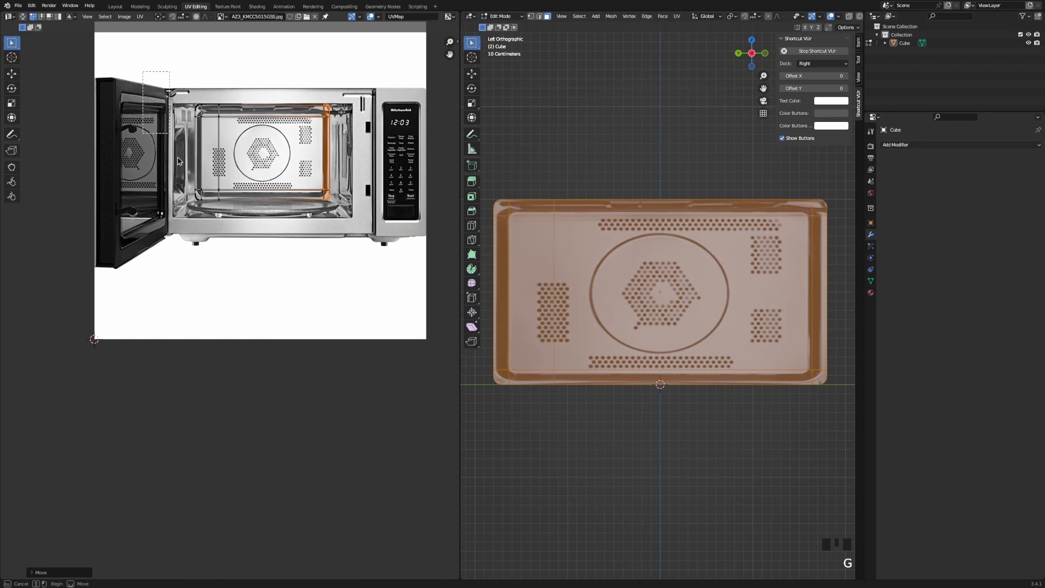
pyautogui.moveTo(177, 161); pyautogui.dragTo(254, 264)
pyautogui.press('g')
pyautogui.press('x')
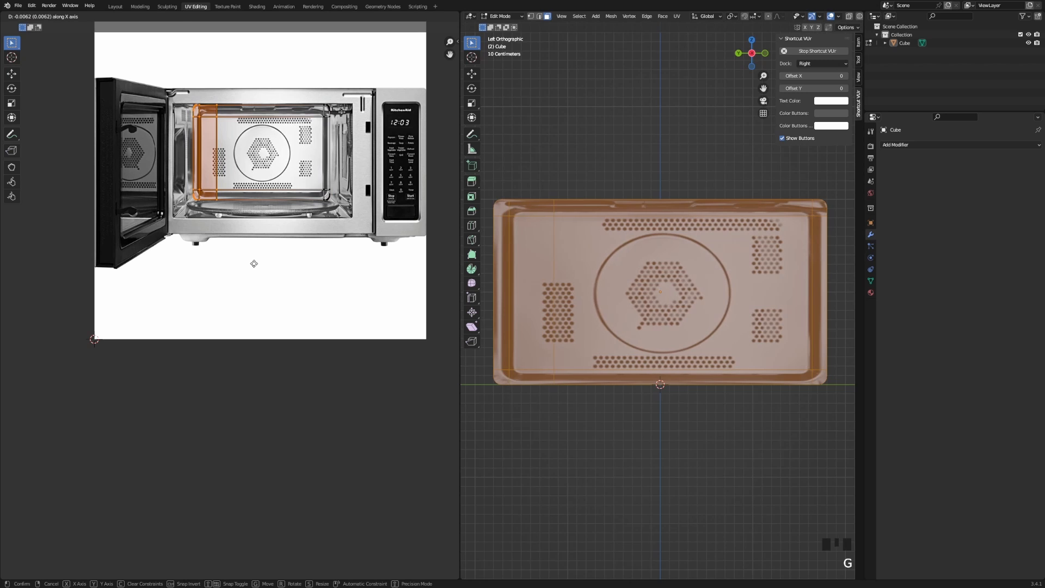
pyautogui.click(254, 264)
pyautogui.press('g')
pyautogui.press('x')
pyautogui.click(254, 266)
# Check the side panel mapping in Object Mode by orbiting, then return to Edit Mode.
pyautogui.press('Tab')
pyautogui.scroll(-2, 618, 328)
pyautogui.moveTo(688, 315); pyautogui.dragTo(545, 327, button='middle')
pyautogui.press('Tab')
# Select the body's face loop and collapse its UVs to a single point with scale 0.
pyautogui.moveTo(583, 293); pyautogui.dragTo(595, 325, button='middle')
pyautogui.press('3')
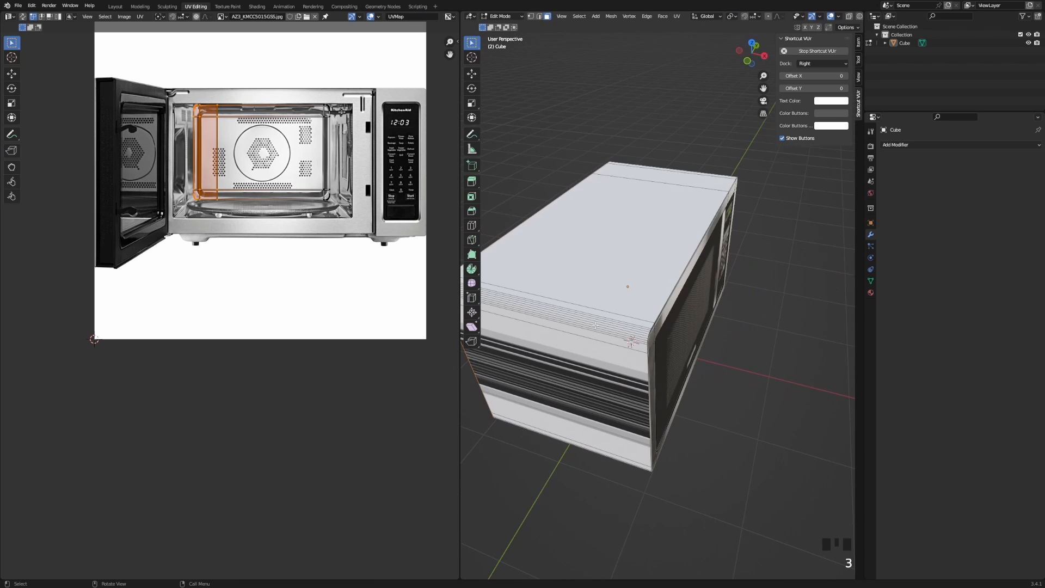
pyautogui.keyDown('alt'); pyautogui.doubleClick(590, 326); pyautogui.keyUp('alt')
pyautogui.scroll(-2, 412, 292)
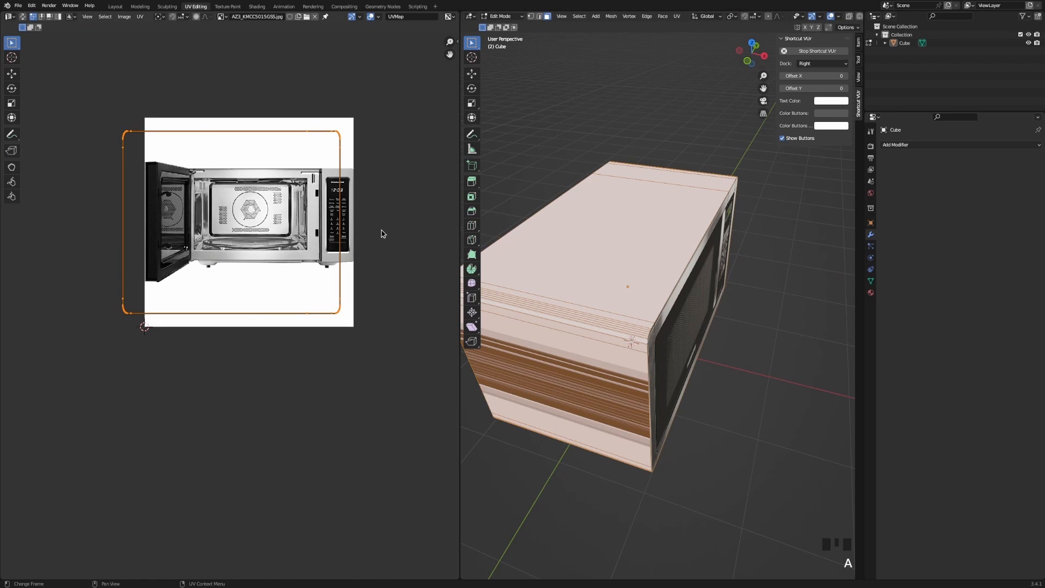
pyautogui.press('s')
pyautogui.press('0')
pyautogui.press('Return')
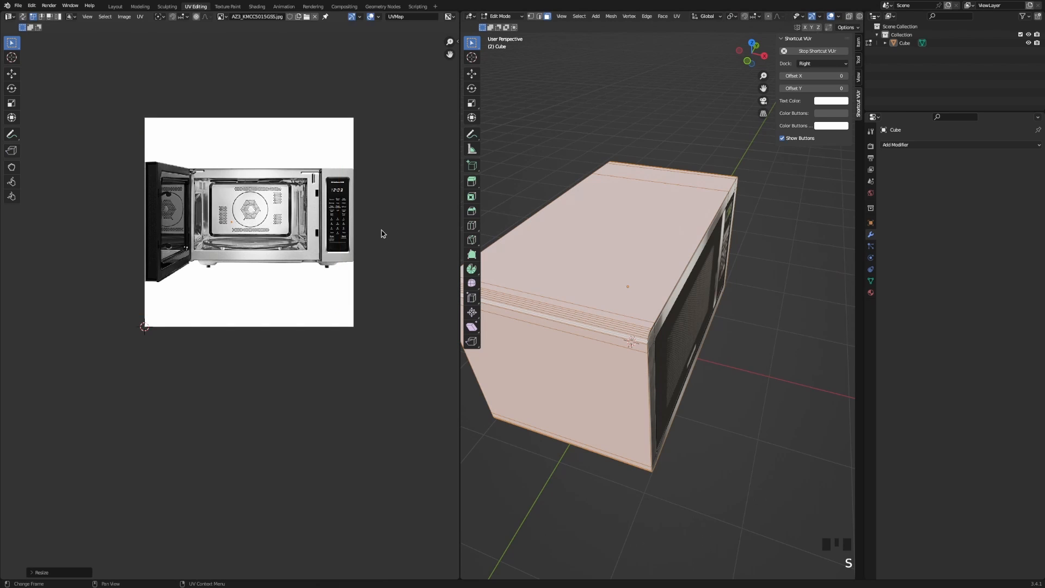
# Place the collapsed UV point on a plain metal area of the photo and return to Object Mode.
pyautogui.scroll(5, 274, 201)
pyautogui.press('g')
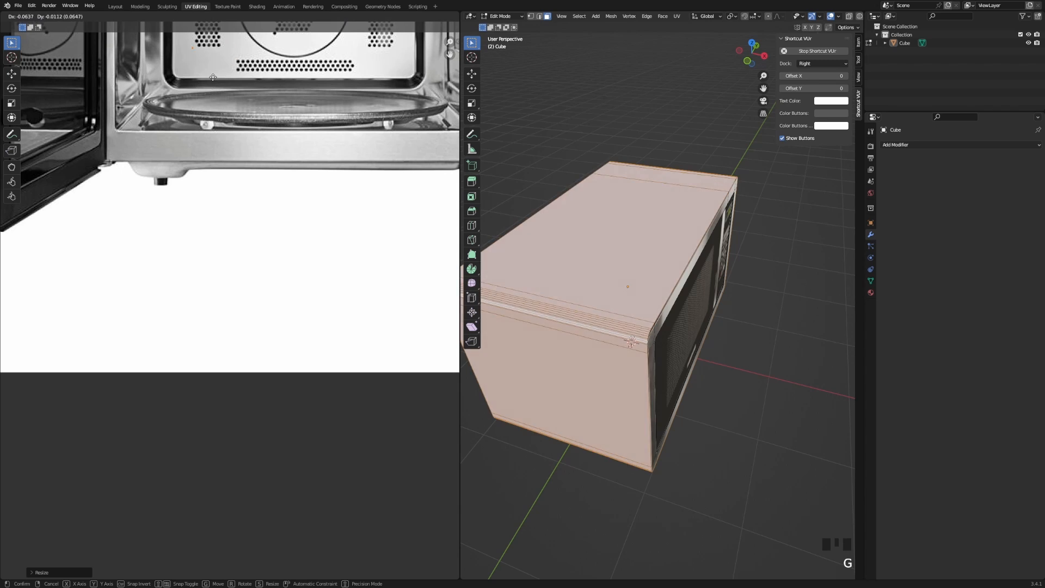
pyautogui.click(213, 77)
pyautogui.scroll(-3, 217, 78)
pyautogui.scroll(8, 364, 284)
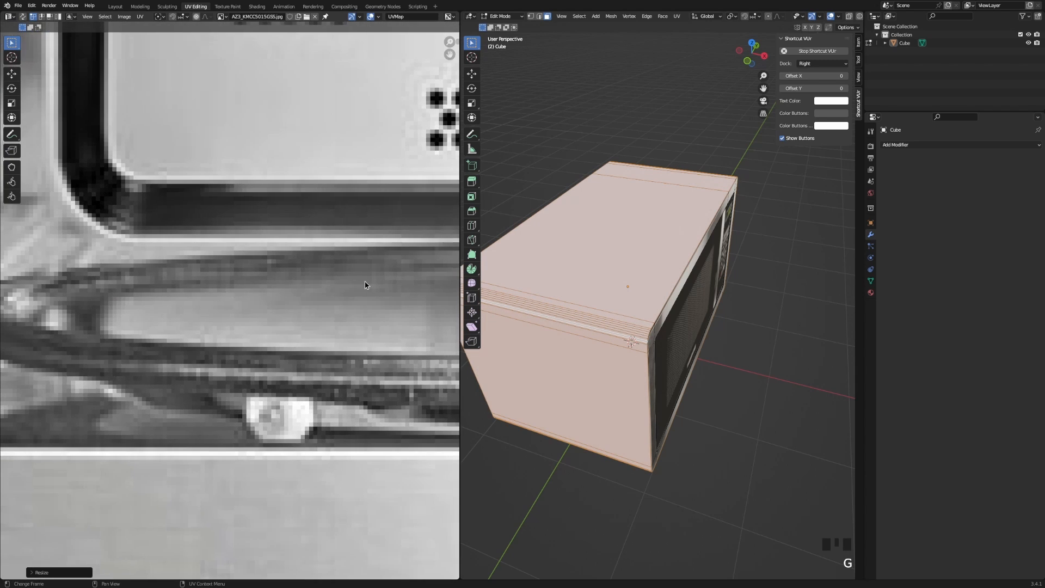
pyautogui.scroll(-6, 364, 285)
pyautogui.press('g')
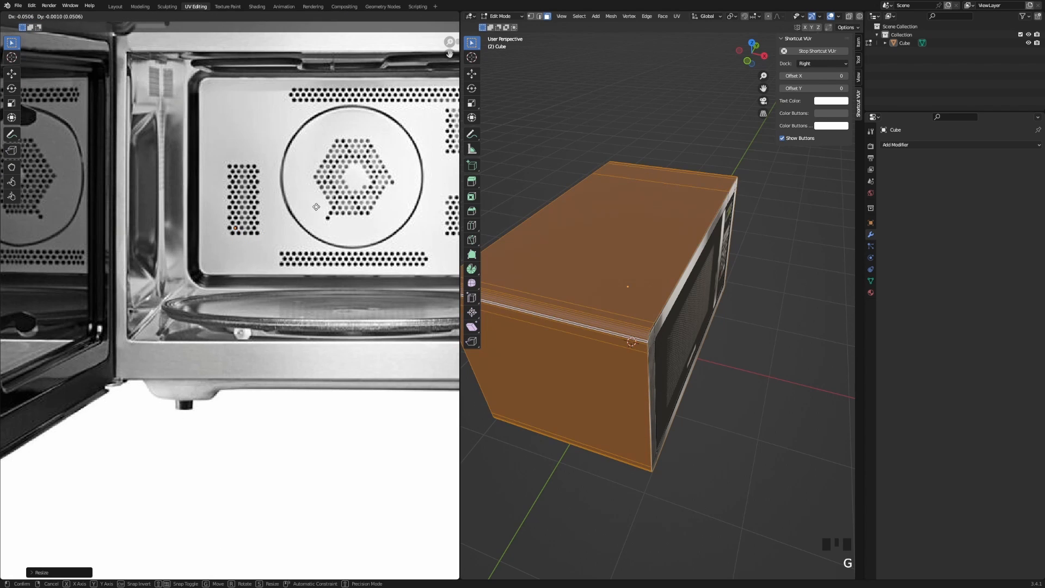
pyautogui.click(321, 210)
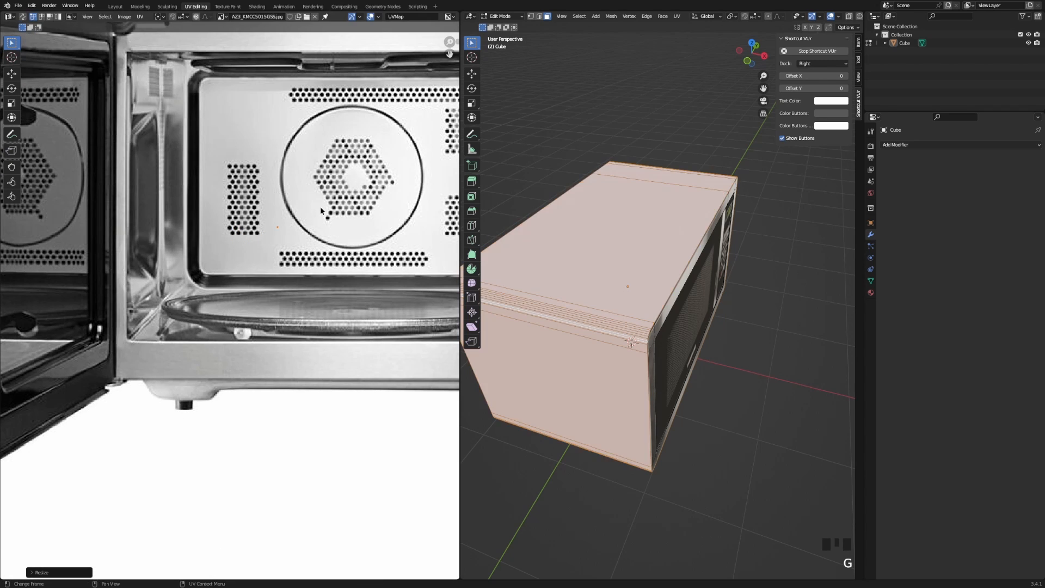
pyautogui.click(351, 176)
pyautogui.press('Tab')
# Back in the Layout workspace, set the material's Metallic to 1.000.
pyautogui.scroll(-2, 541, 249)
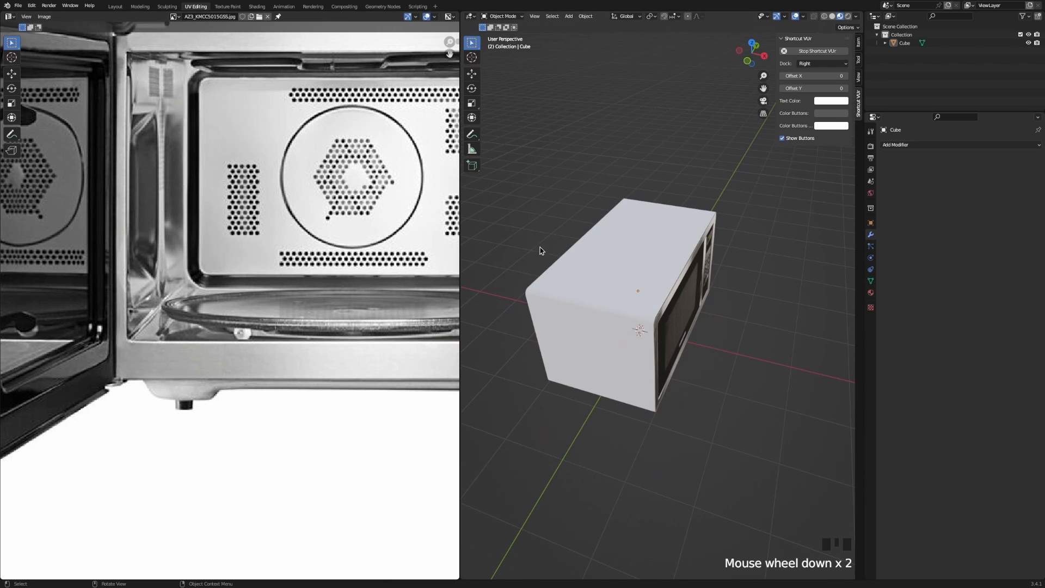
pyautogui.moveTo(541, 250); pyautogui.dragTo(626, 290, button='middle')
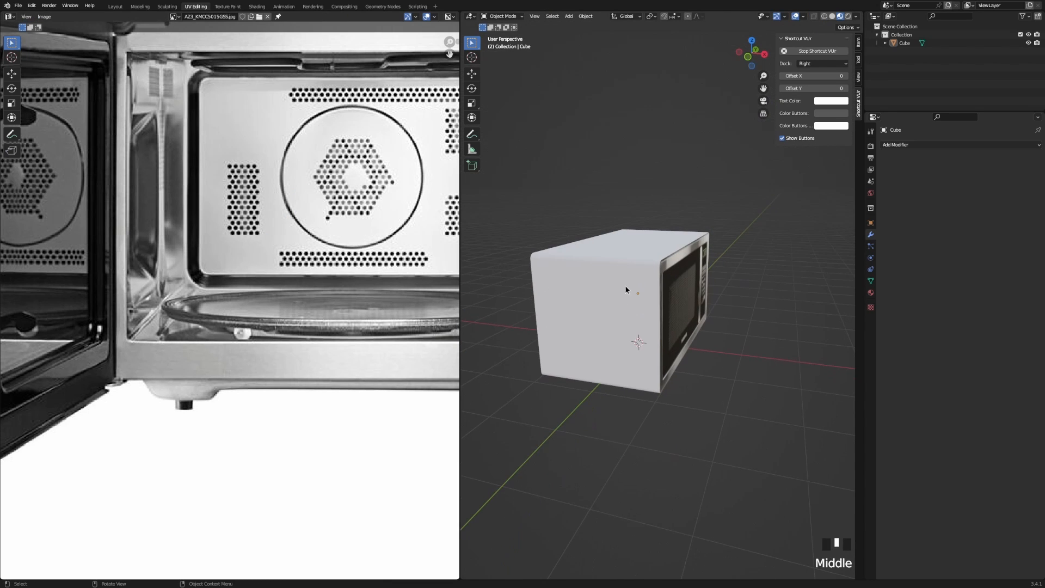
pyautogui.click(113, 6)
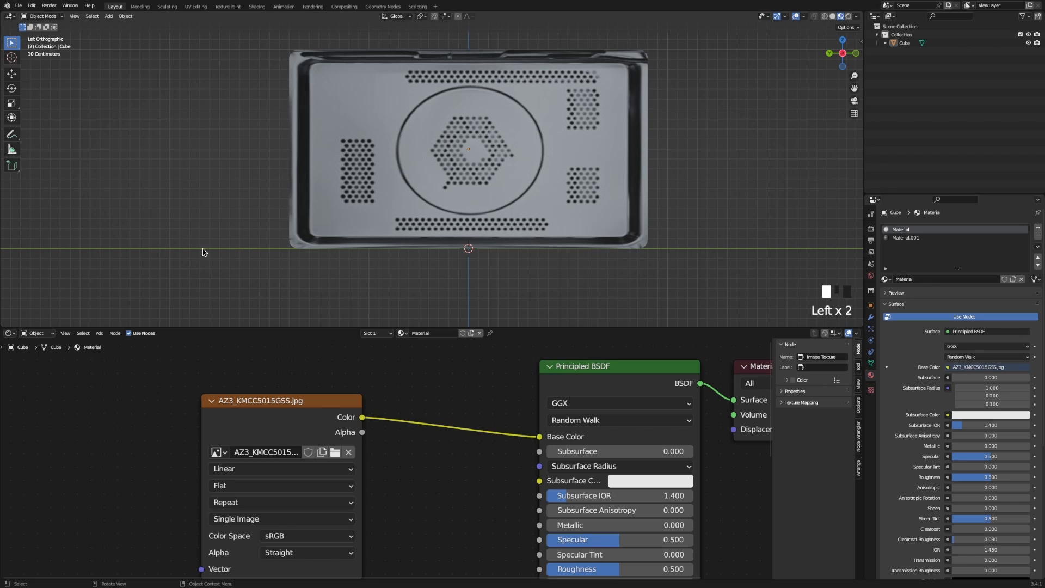
pyautogui.scroll(-1, 406, 250)
pyautogui.moveTo(407, 250); pyautogui.dragTo(609, 236, button='middle')
pyautogui.scroll(6, 588, 270)
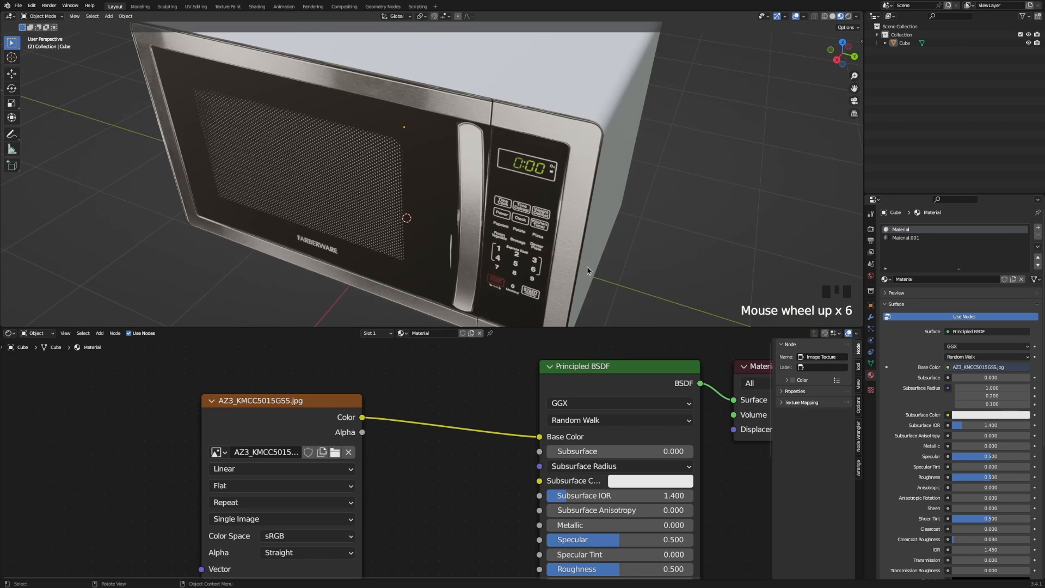
pyautogui.keyDown('shift'); pyautogui.moveTo(588, 270); pyautogui.dragTo(487, 317, button='middle'); pyautogui.keyUp('shift')
pyautogui.moveTo(566, 526); pyautogui.dragTo(701, 514)
# Apply Shade Auto Smooth to the cube and shift the Image Texture node left.
pyautogui.moveTo(422, 233); pyautogui.dragTo(434, 177, button='middle')
pyautogui.rightClick(415, 150)
pyautogui.click(413, 149)
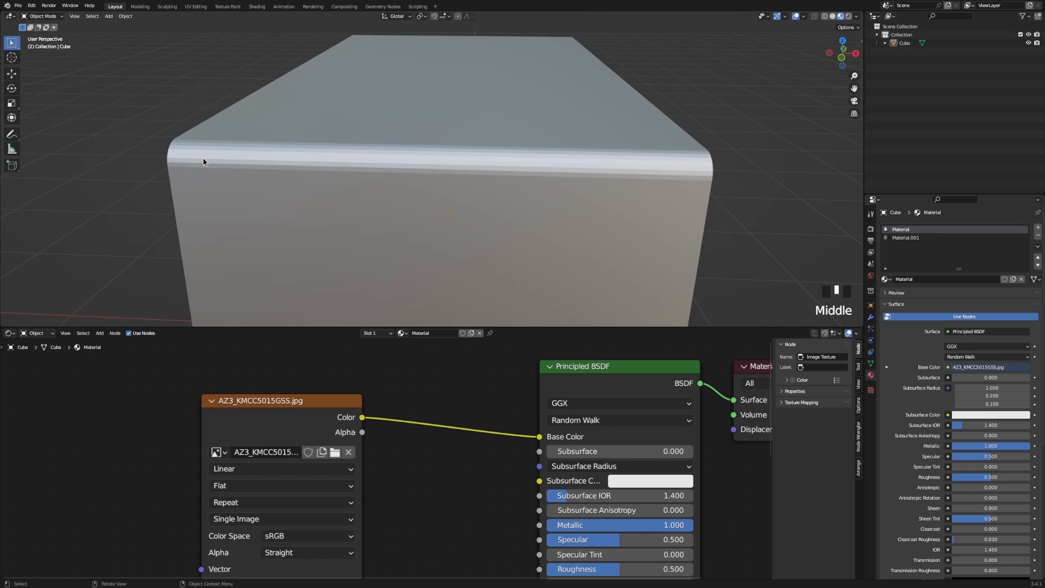
pyautogui.click(211, 164)
pyautogui.rightClick(211, 163)
pyautogui.click(210, 163)
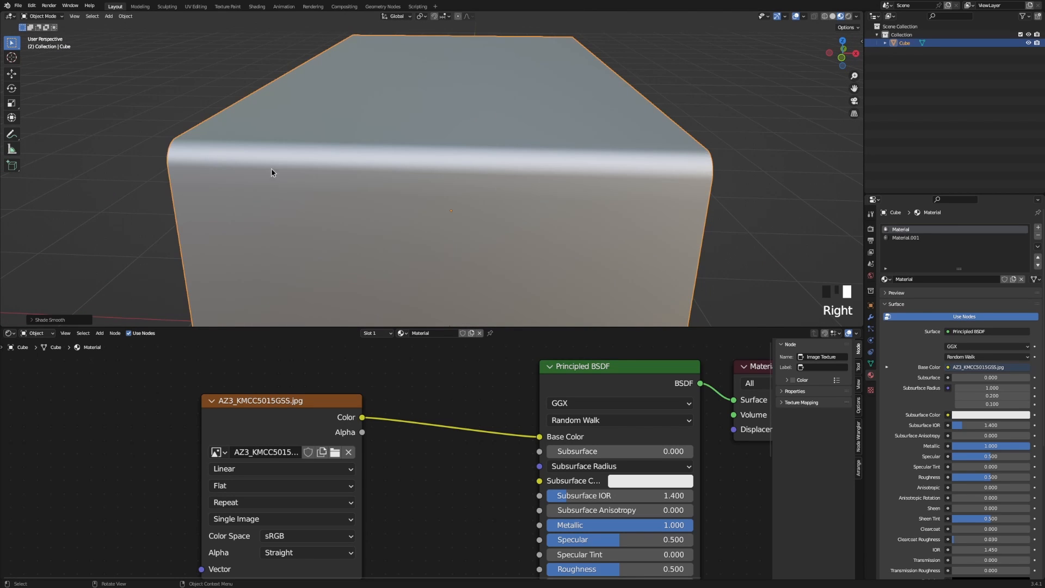
pyautogui.moveTo(273, 170); pyautogui.dragTo(378, 186, button='middle')
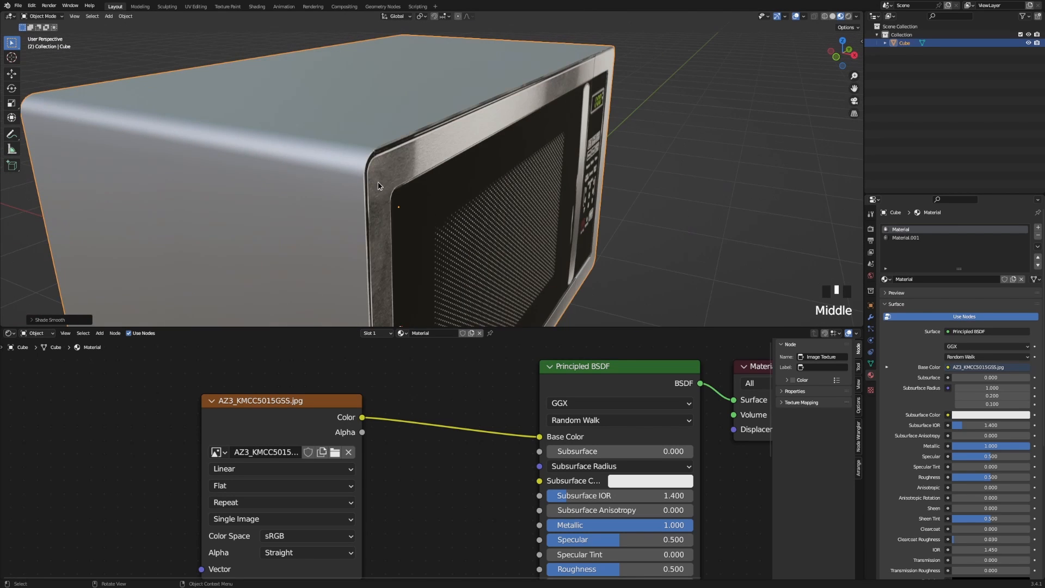
pyautogui.click(688, 181)
pyautogui.click(471, 175)
pyautogui.keyDown('shift'); pyautogui.moveTo(471, 175); pyautogui.dragTo(429, 178, button='middle'); pyautogui.keyUp('shift')
pyautogui.moveTo(293, 402); pyautogui.dragTo(209, 416)
pyautogui.moveTo(458, 426)
pyautogui.mouseDown(button='middle')
pyautogui.moveTo(430, 401)
pyautogui.moveTo(462, 416)
pyautogui.mouseUp(button='middle')
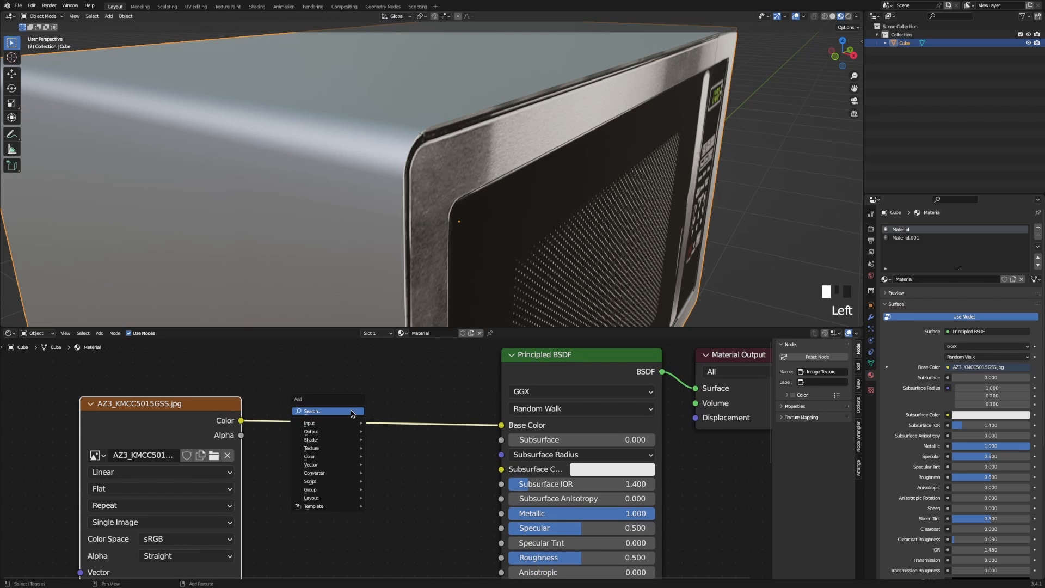
# Link the image texture's Color to Base Color, deleting a mistakenly added Clamp node.
pyautogui.moveTo(381, 261); pyautogui.dragTo(343, 256, button='middle')
pyautogui.scroll(2, 340, 259)
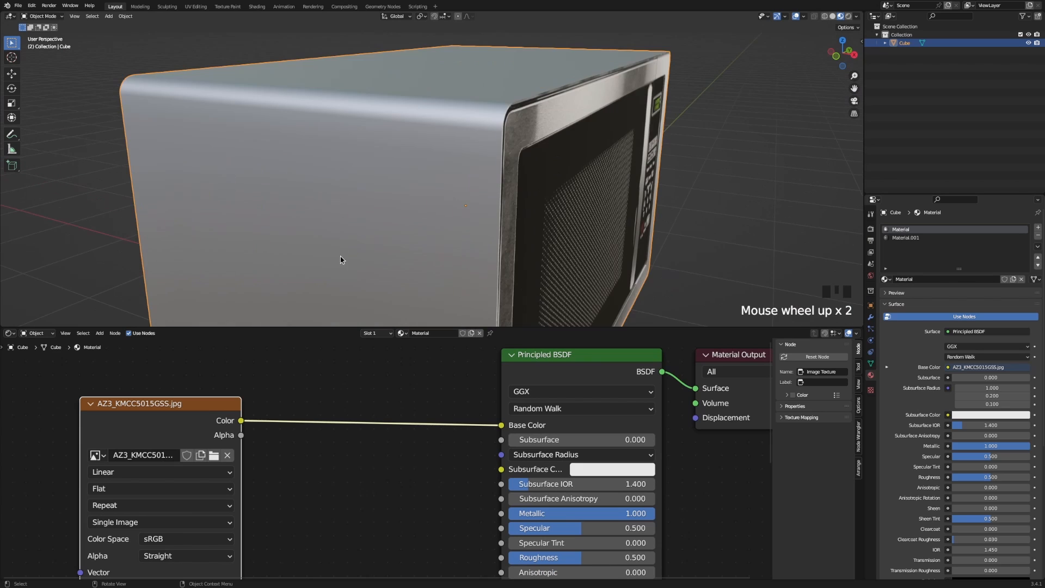
pyautogui.click(326, 411)
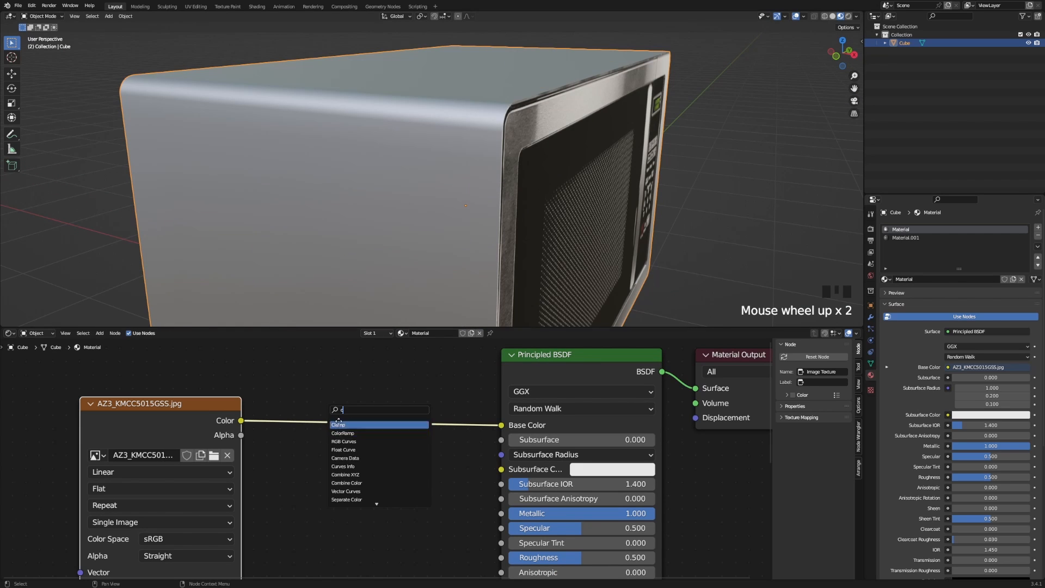
pyautogui.click(338, 424)
pyautogui.press('x')
pyautogui.moveTo(241, 420); pyautogui.dragTo(281, 424)
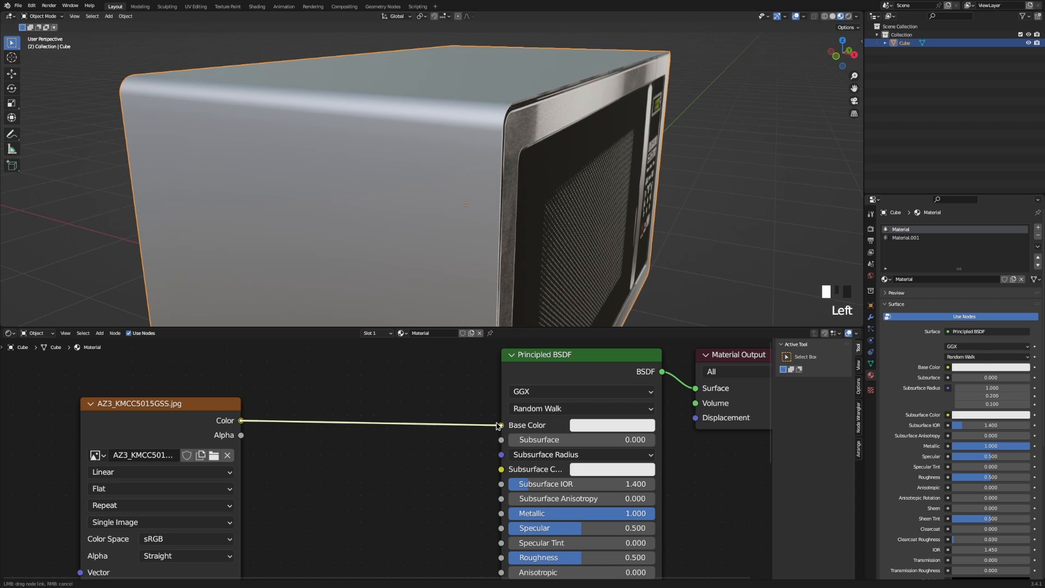
pyautogui.moveTo(497, 425); pyautogui.dragTo(501, 425)
# Remove a second stray Clamp node and reconnect the image Color to Base Color.
pyautogui.hotkey('shift', 'a')
pyautogui.write('c')
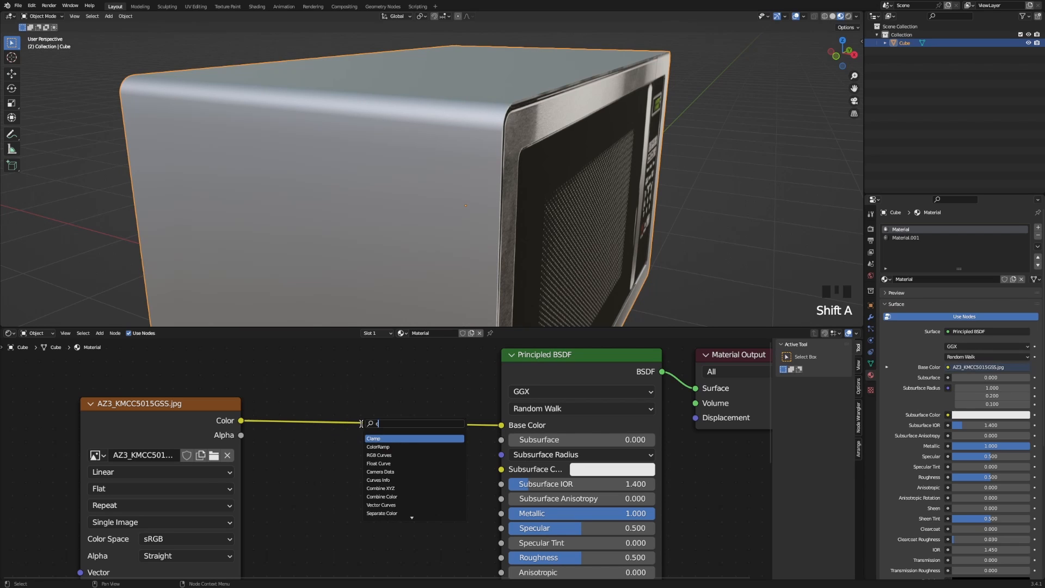
pyautogui.click(385, 439)
pyautogui.click(342, 442)
pyautogui.press('x')
pyautogui.moveTo(247, 419); pyautogui.dragTo(365, 426)
pyautogui.moveTo(241, 420); pyautogui.dragTo(498, 426)
pyautogui.moveTo(241, 421); pyautogui.dragTo(514, 430)
# Insert a ColorRamp node between the image texture and Base Color.
pyautogui.hotkey('shift', 'a')
pyautogui.write('c')
pyautogui.click(379, 426)
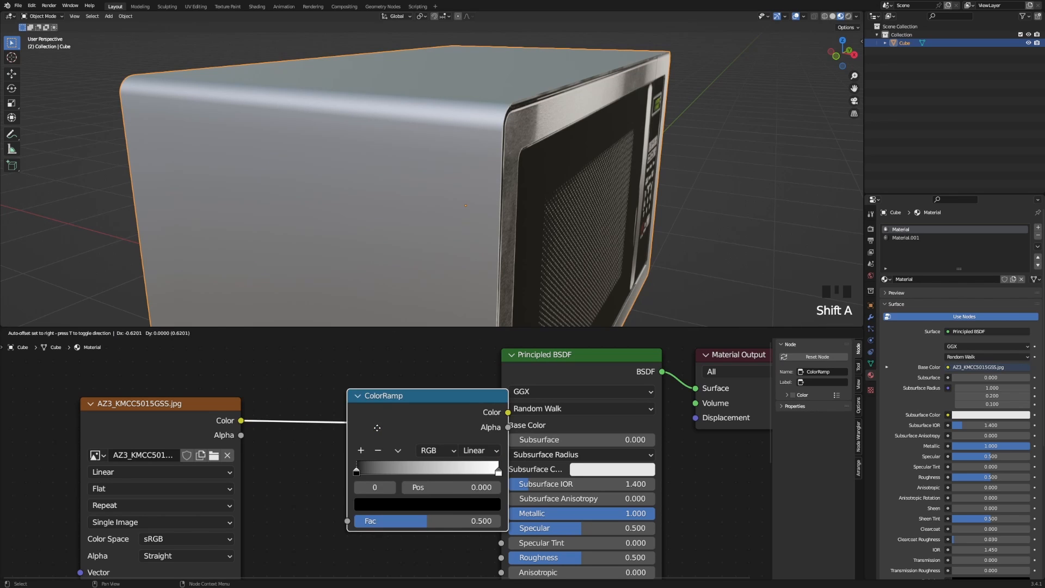
pyautogui.click(298, 432)
pyautogui.moveTo(301, 458)
pyautogui.mouseDown()
pyautogui.moveTo(447, 460)
pyautogui.moveTo(432, 460)
pyautogui.mouseUp()
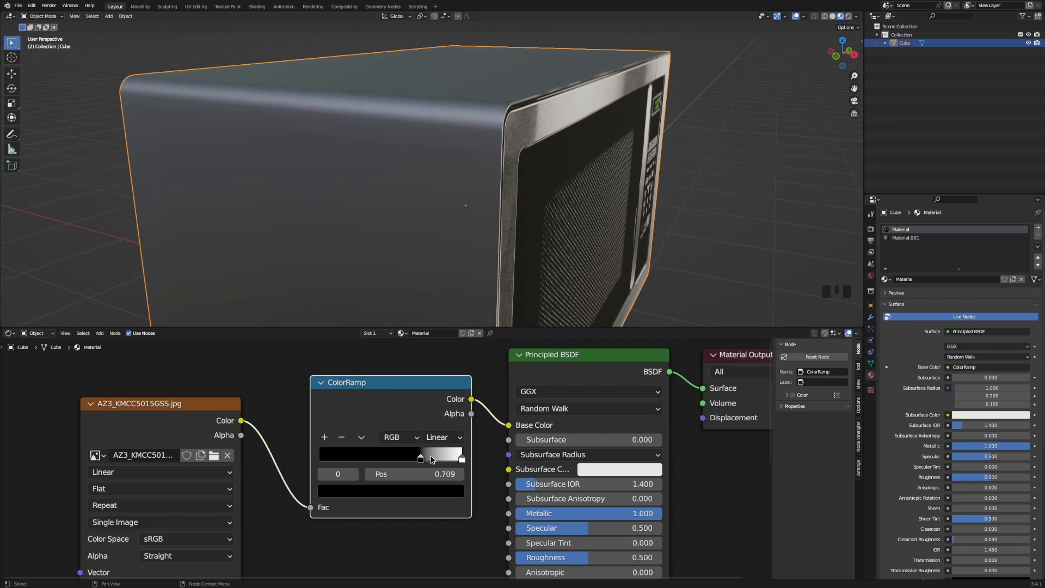
# Lower Roughness to 0.259 and slide the ramp's black stop to about 0.26.
pyautogui.moveTo(583, 557); pyautogui.dragTo(565, 557)
pyautogui.moveTo(294, 241); pyautogui.dragTo(401, 222, button='middle')
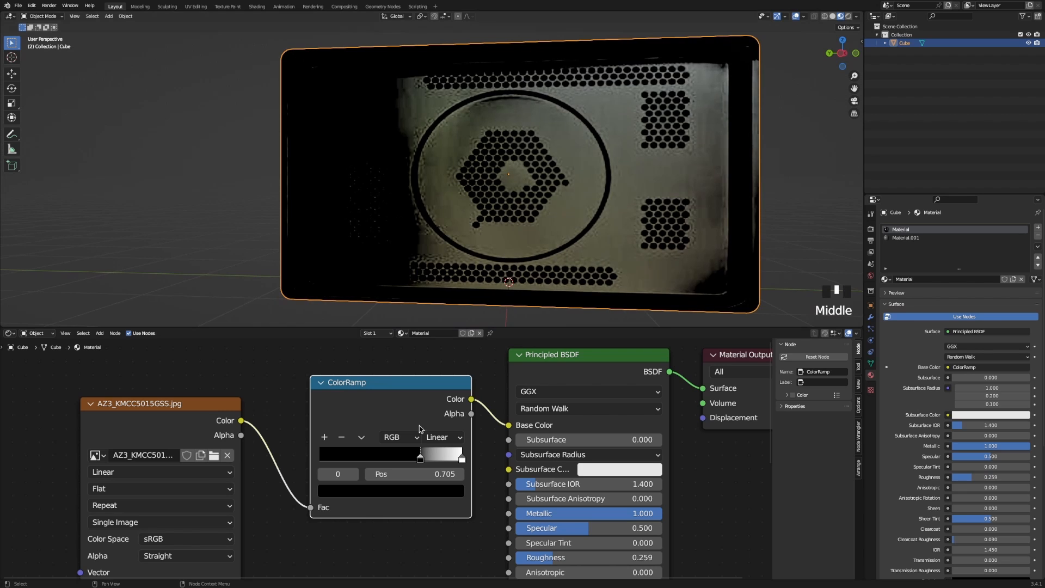
pyautogui.moveTo(419, 459); pyautogui.dragTo(335, 463)
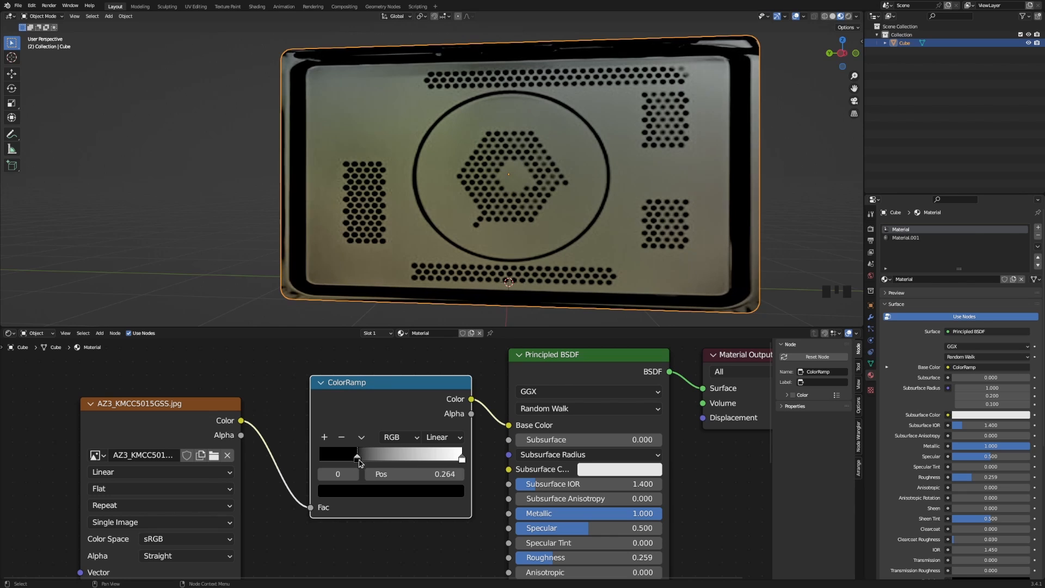
# Change the ColorRamp's 0.995 white stop to a muted warm grey with HSV value 0.272.
pyautogui.click(434, 495)
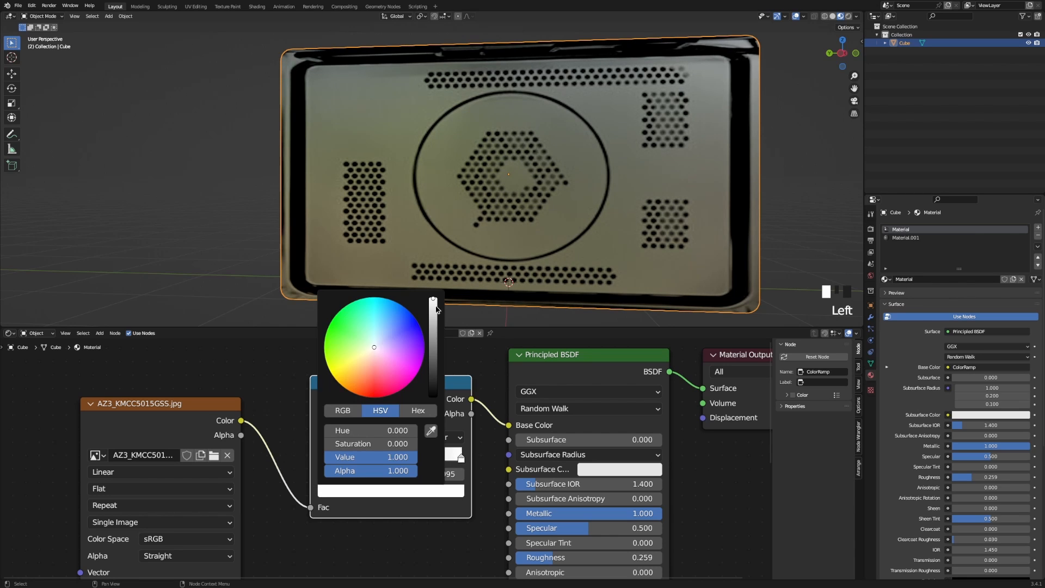
pyautogui.moveTo(436, 308); pyautogui.dragTo(434, 354)
pyautogui.moveTo(626, 201); pyautogui.dragTo(479, 234, button='middle')
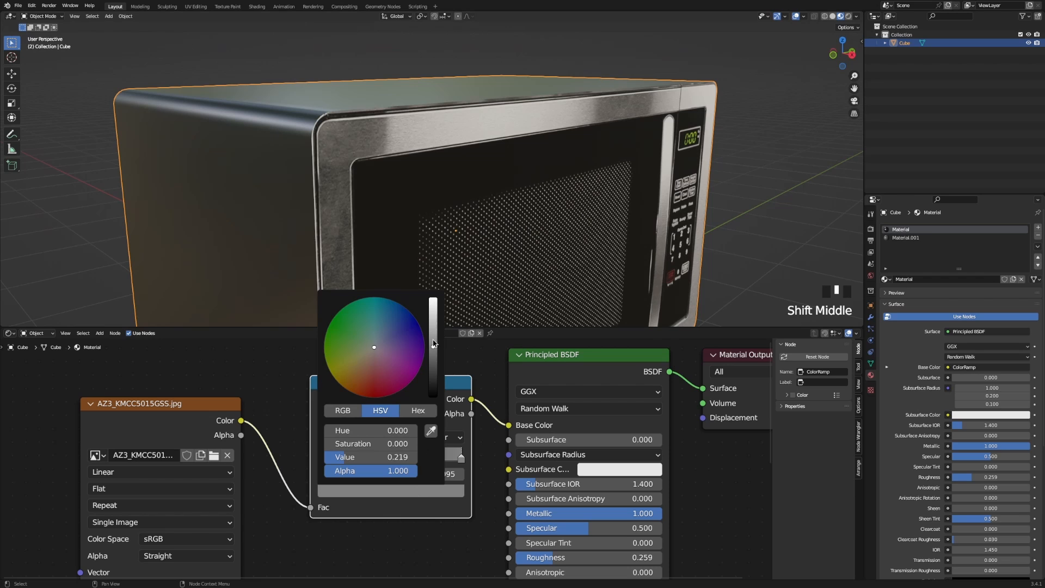
pyautogui.moveTo(434, 342); pyautogui.dragTo(373, 349)
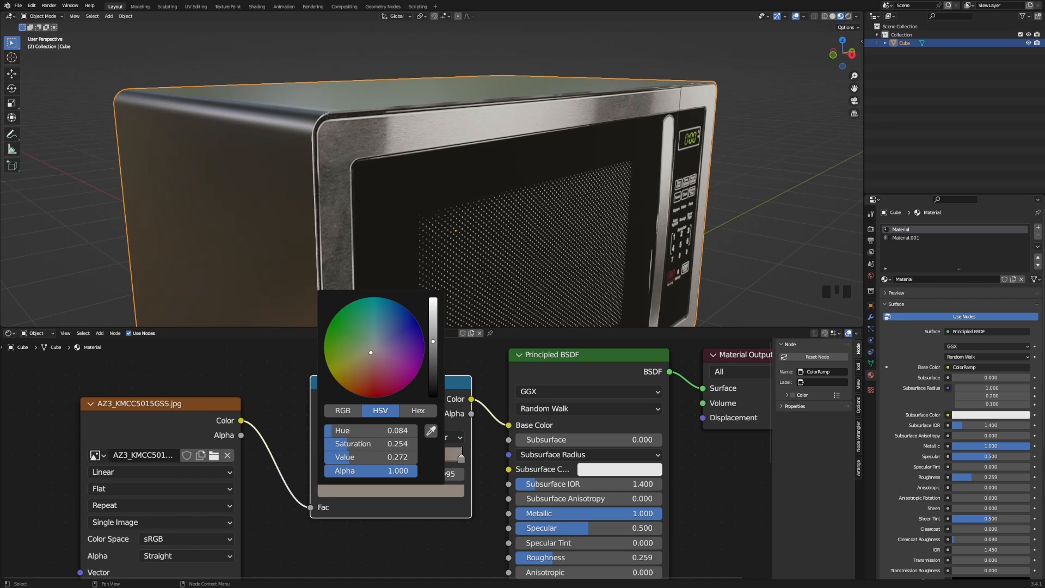
pyautogui.moveTo(315, 182); pyautogui.dragTo(376, 228, button='middle')
pyautogui.click(423, 491)
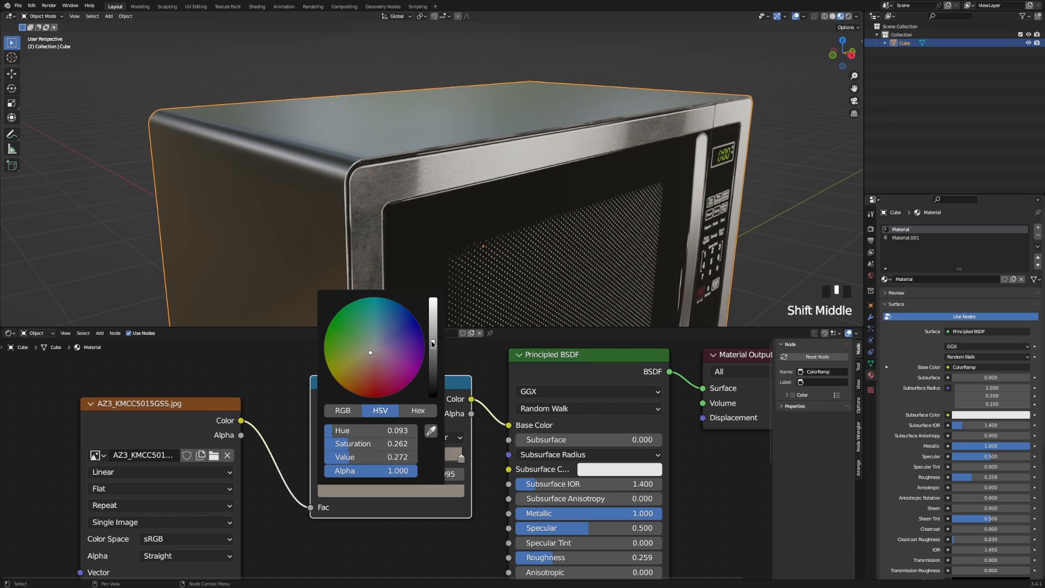
pyautogui.moveTo(434, 343); pyautogui.dragTo(433, 333)
pyautogui.moveTo(440, 325); pyautogui.dragTo(537, 252, button='middle')
pyautogui.scroll(3, 514, 263)
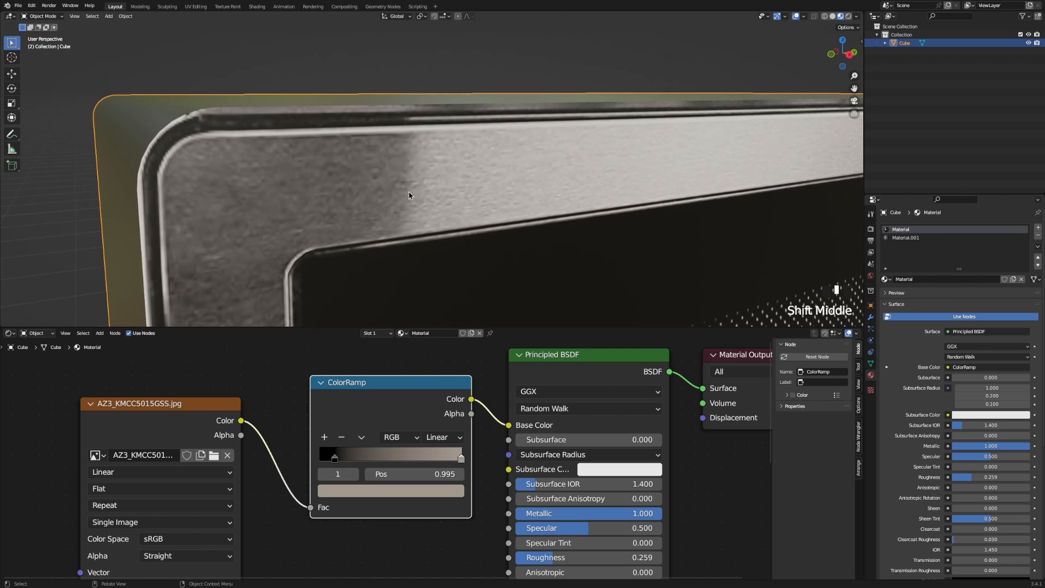
pyautogui.moveTo(409, 195); pyautogui.dragTo(447, 203, button='middle')
# Move the image and ramp nodes aside, add a Noise Texture, and link its Fac to Base Color.
pyautogui.moveTo(126, 372); pyautogui.dragTo(380, 473)
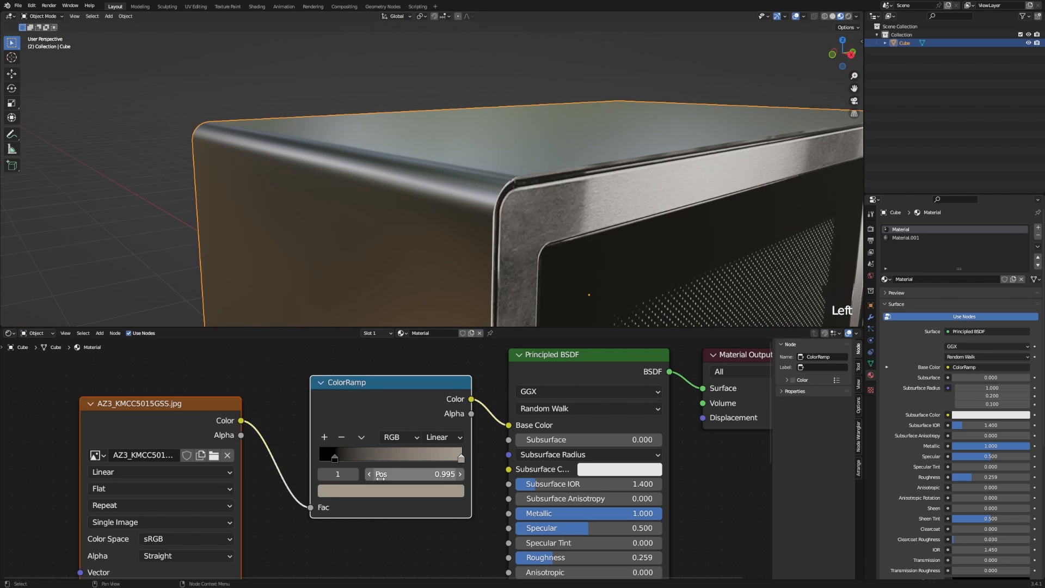
pyautogui.press('g')
pyautogui.click(232, 441)
pyautogui.moveTo(232, 441); pyautogui.dragTo(365, 390, button='middle')
pyautogui.hotkey('shift', 'a')
pyautogui.click(350, 482)
pyautogui.write('noi')
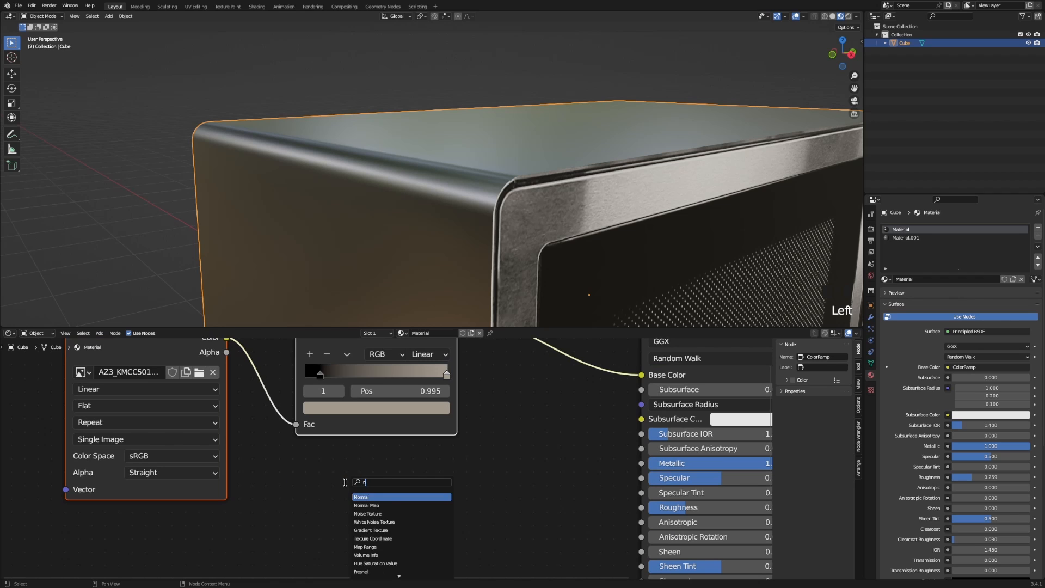
pyautogui.press('Return')
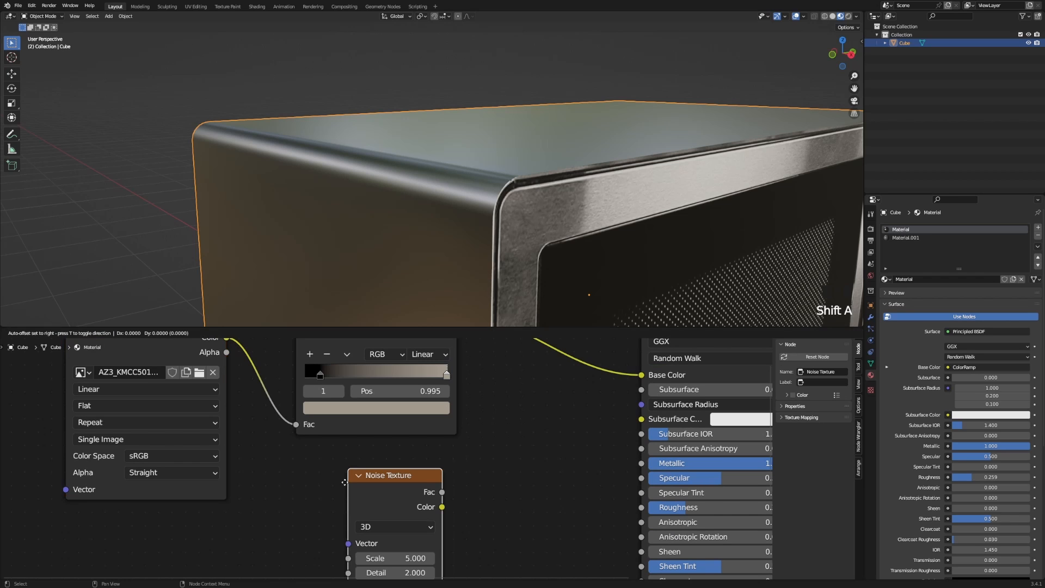
pyautogui.click(360, 476)
pyautogui.scroll(-3, 360, 475)
pyautogui.moveTo(396, 496); pyautogui.dragTo(573, 397)
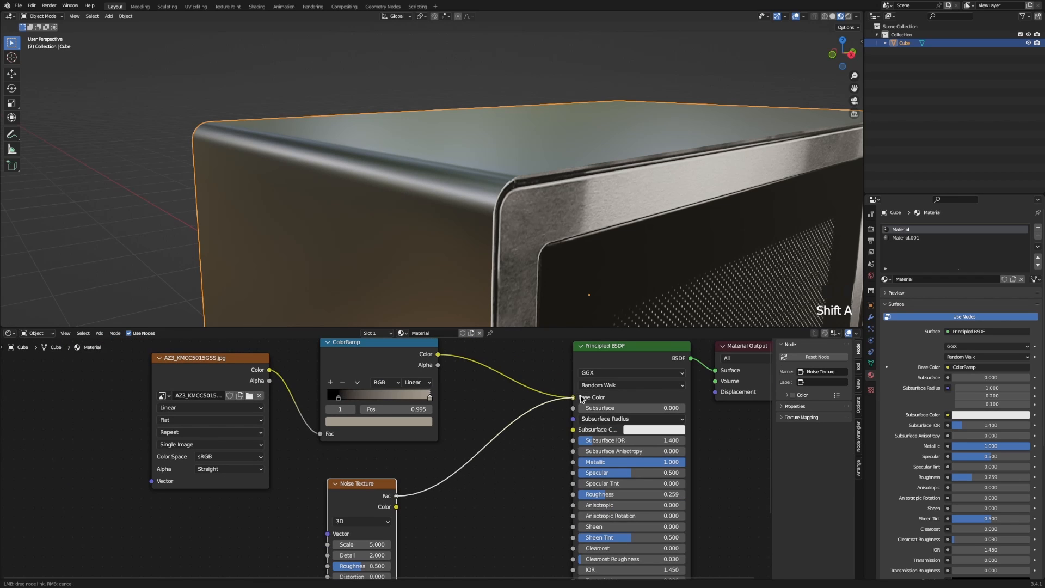
# Place the ColorRamp between the noise and Base Color, then add Texture Coordinate and Mapping with Ctrl+T.
pyautogui.moveTo(369, 494); pyautogui.dragTo(447, 483, button='middle')
pyautogui.click(422, 358)
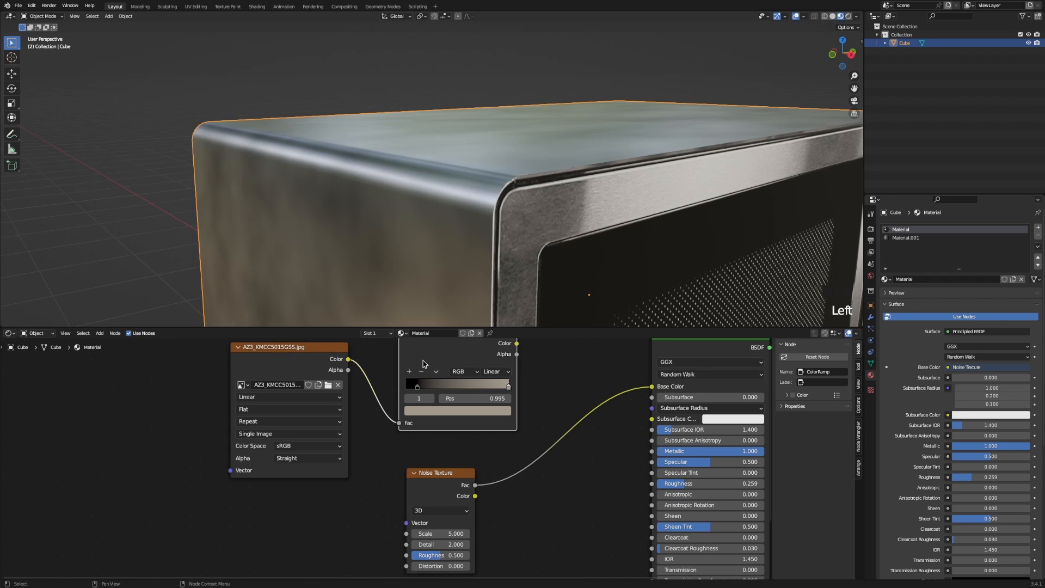
pyautogui.keyDown('ctrl'); pyautogui.moveTo(381, 380); pyautogui.dragTo(356, 444, button='right'); pyautogui.keyUp('ctrl')
pyautogui.press('g')
pyautogui.click(514, 447)
pyautogui.scroll(-4, 468, 463)
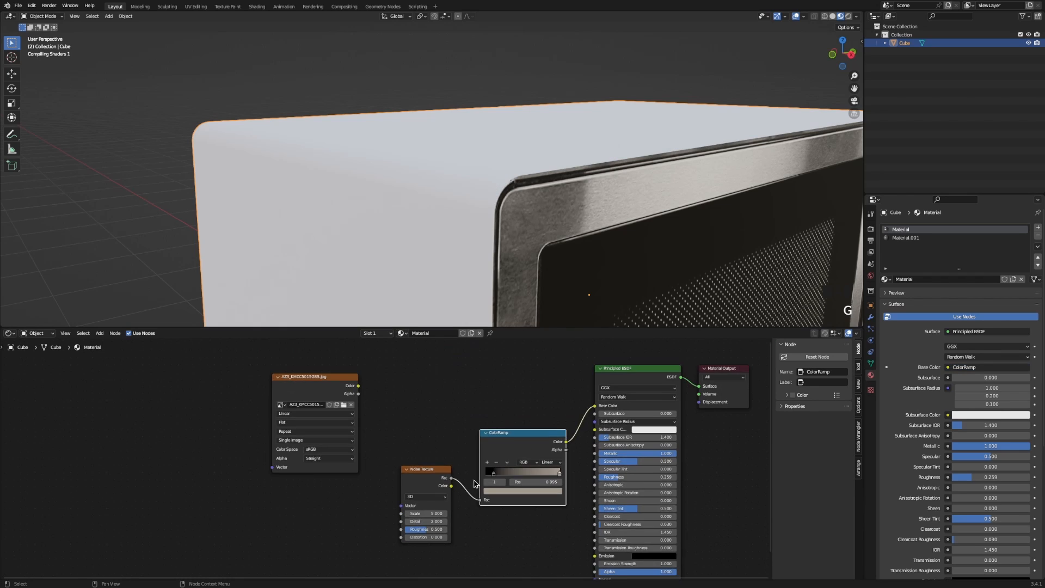
pyautogui.moveTo(426, 486); pyautogui.dragTo(405, 440, button='middle')
pyautogui.click(397, 429)
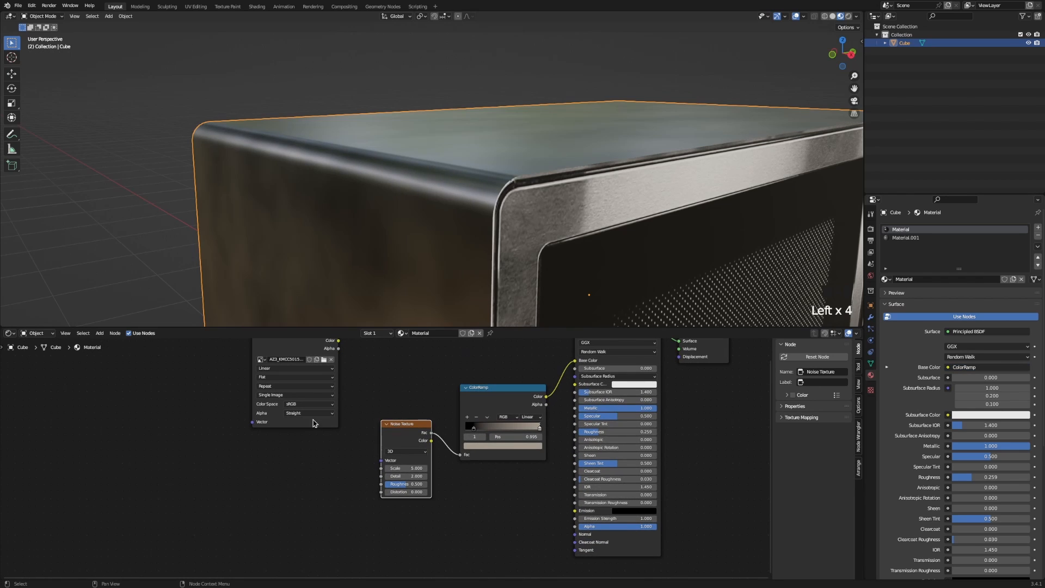
pyautogui.hotkey('ctrl', 't')
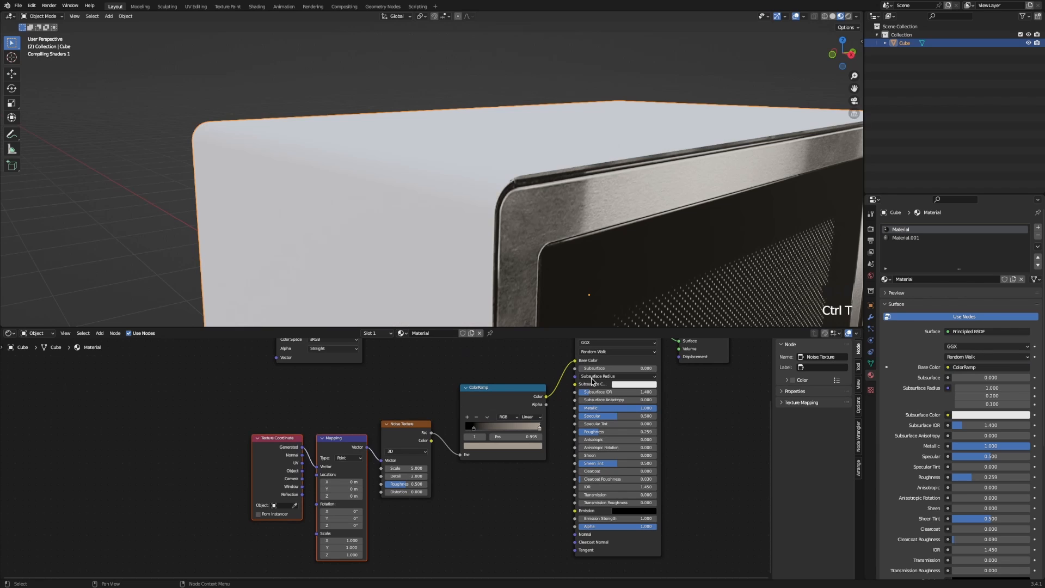
# Squash Mapping Scale X toward 0.02, raise Scale Y to 2.340, and set Noise Scale to 255.5.
pyautogui.keyDown('shift'); pyautogui.moveTo(674, 286); pyautogui.dragTo(553, 235, button='middle'); pyautogui.keyUp('shift')
pyautogui.scroll(-2, 553, 236)
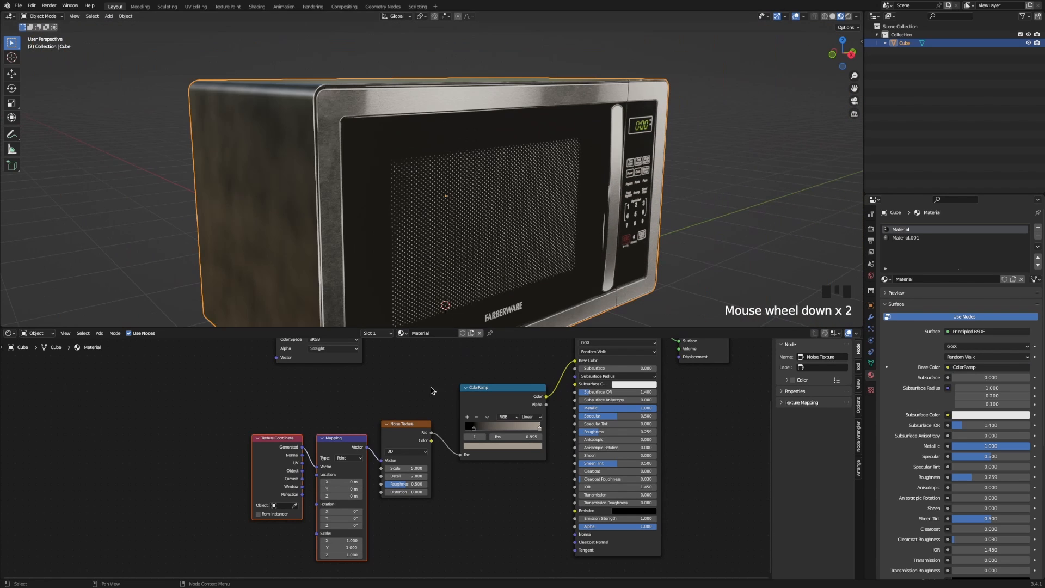
pyautogui.scroll(-1, 367, 257)
pyautogui.moveTo(368, 260); pyautogui.dragTo(415, 272, button='middle')
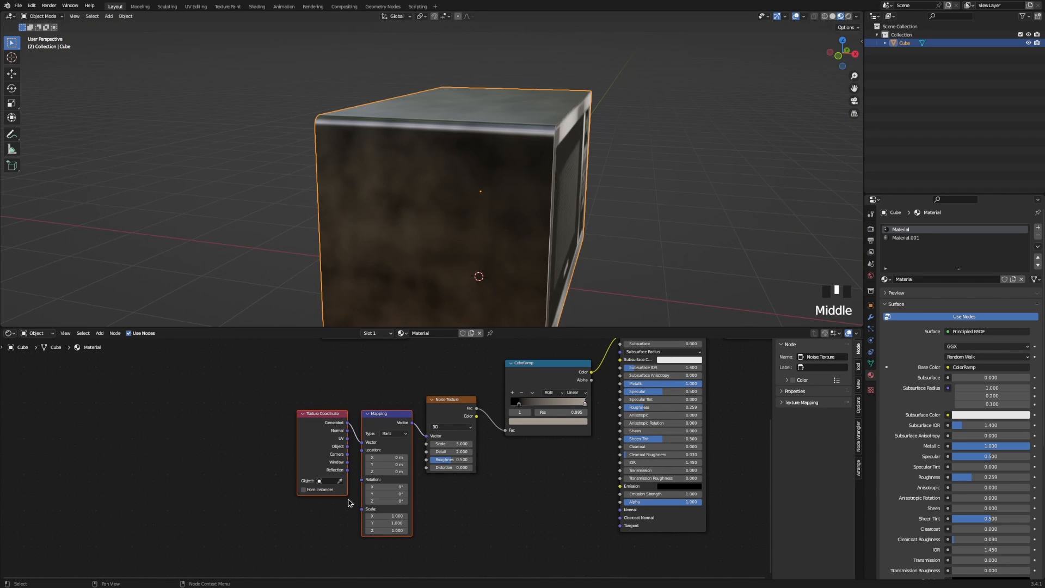
pyautogui.keyDown('shift'); pyautogui.moveTo(388, 516); pyautogui.dragTo(323, 516); pyautogui.keyUp('shift')
pyautogui.moveTo(452, 443)
pyautogui.mouseDown()
pyautogui.moveTo(806, 444)
pyautogui.moveTo(791, 444)
pyautogui.mouseUp()
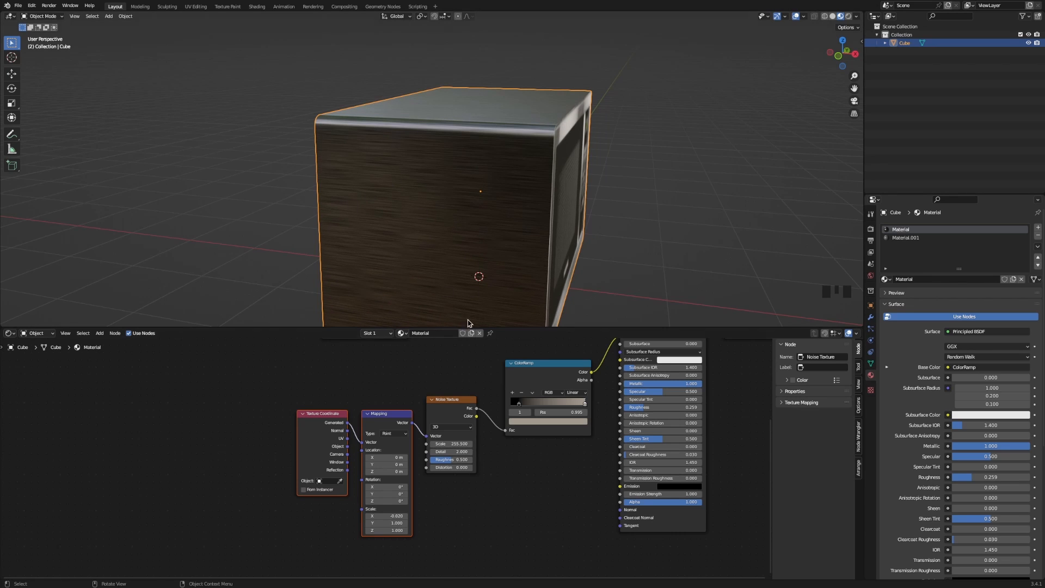
pyautogui.scroll(1, 383, 520)
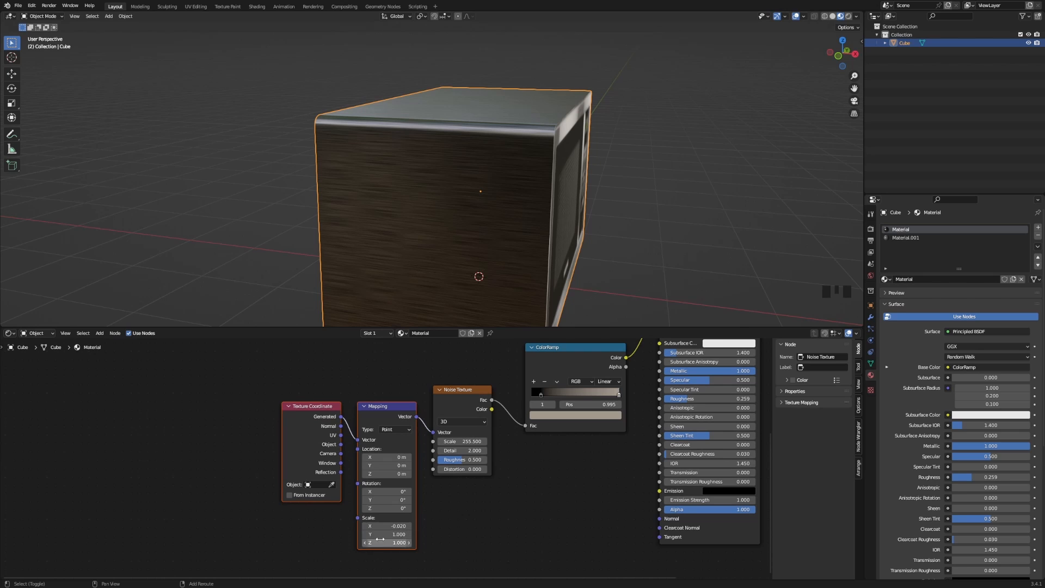
pyautogui.moveTo(380, 534)
pyautogui.keyDown('shift'); pyautogui.mouseDown()
pyautogui.moveTo(403, 534)
pyautogui.moveTo(380, 534)
pyautogui.moveTo(392, 543)
pyautogui.moveTo(380, 534)
pyautogui.moveTo(392, 526)
pyautogui.mouseUp(); pyautogui.keyUp('shift')
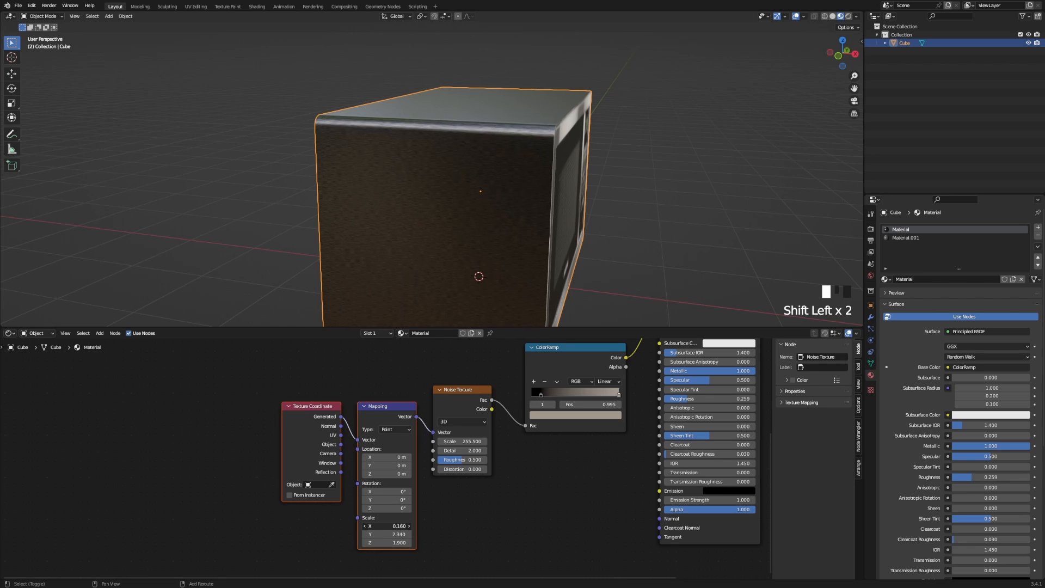
pyautogui.keyDown('shift'); pyautogui.moveTo(388, 526); pyautogui.dragTo(384, 526); pyautogui.keyUp('shift')
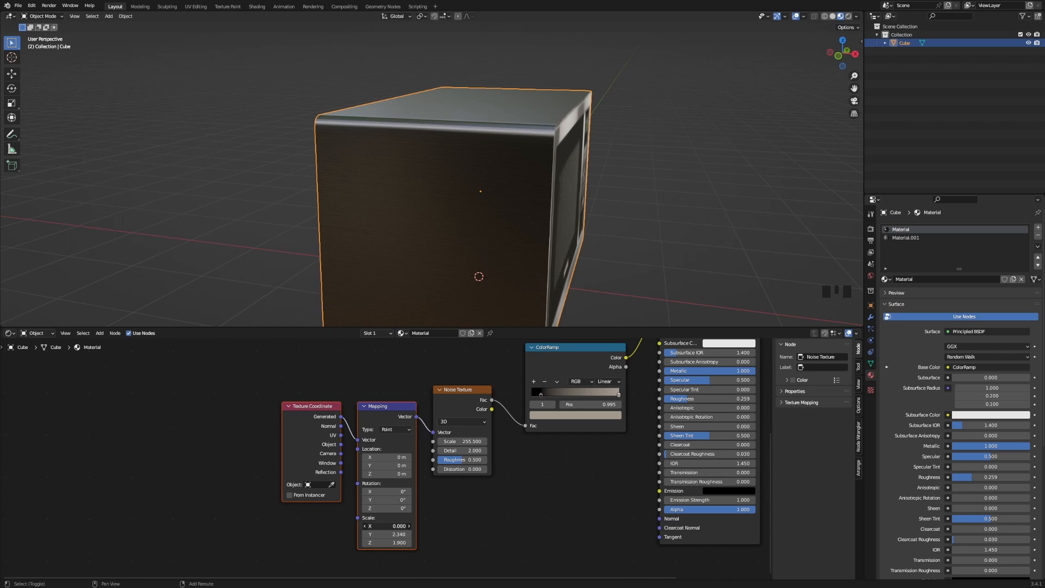
pyautogui.scroll(2, 460, 251)
pyautogui.scroll(-1, 460, 251)
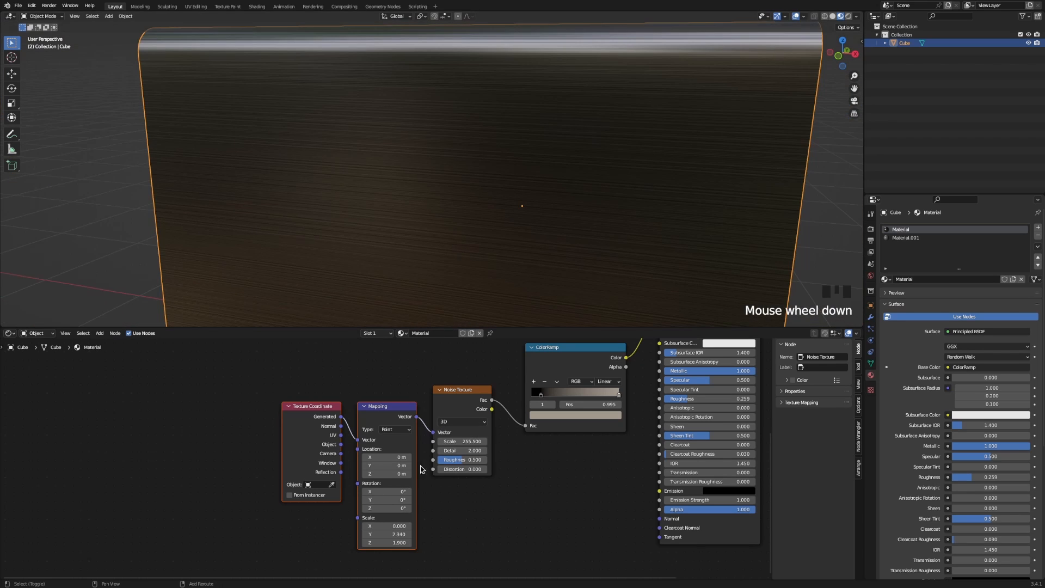
pyautogui.keyDown('shift'); pyautogui.moveTo(393, 527); pyautogui.dragTo(399, 527); pyautogui.keyUp('shift')
pyautogui.click(391, 526)
pyautogui.press('Escape')
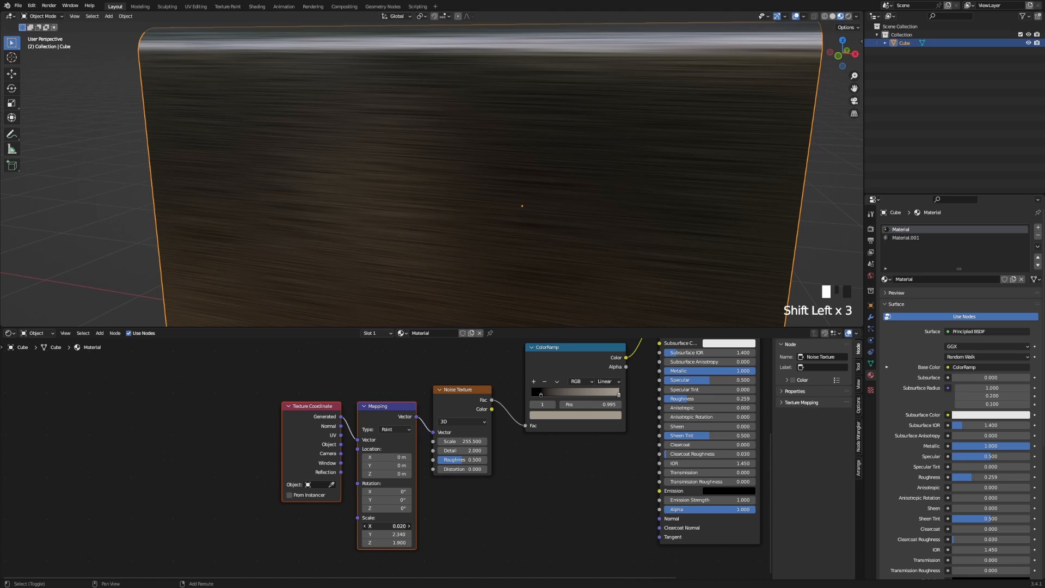
pyautogui.keyDown('shift'); pyautogui.click(400, 527); pyautogui.keyUp('shift')
# Set noise Roughness 1.000 and Distortion 6.8, and move the ramp stops to 0.177 and 0.664.
pyautogui.click(479, 480)
pyautogui.moveTo(473, 451)
pyautogui.mouseDown()
pyautogui.moveTo(558, 451)
pyautogui.moveTo(474, 460)
pyautogui.moveTo(498, 460)
pyautogui.moveTo(376, 450)
pyautogui.mouseUp()
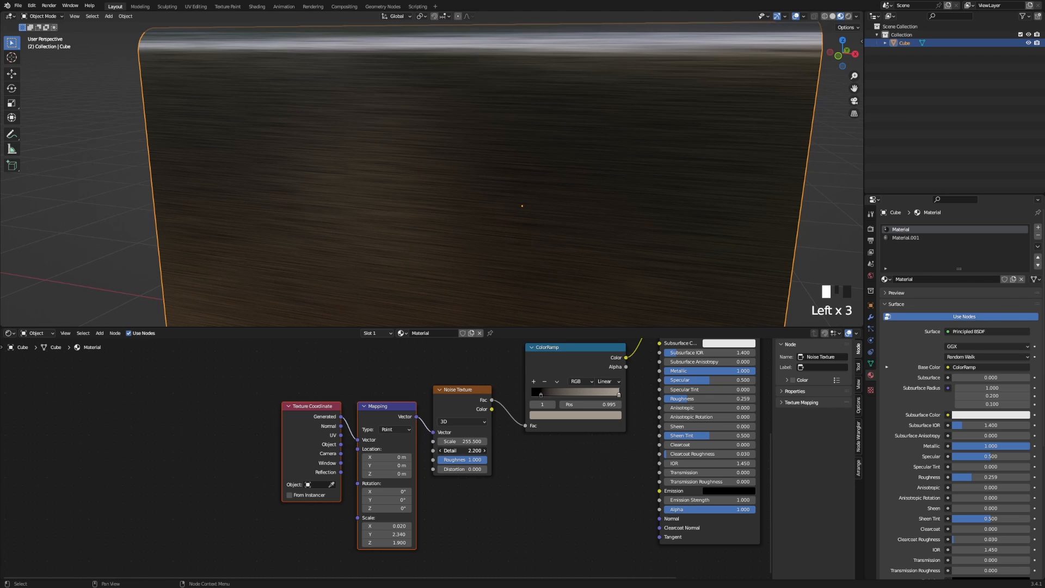
pyautogui.keyDown('shift'); pyautogui.moveTo(462, 469); pyautogui.dragTo(544, 469); pyautogui.keyUp('shift')
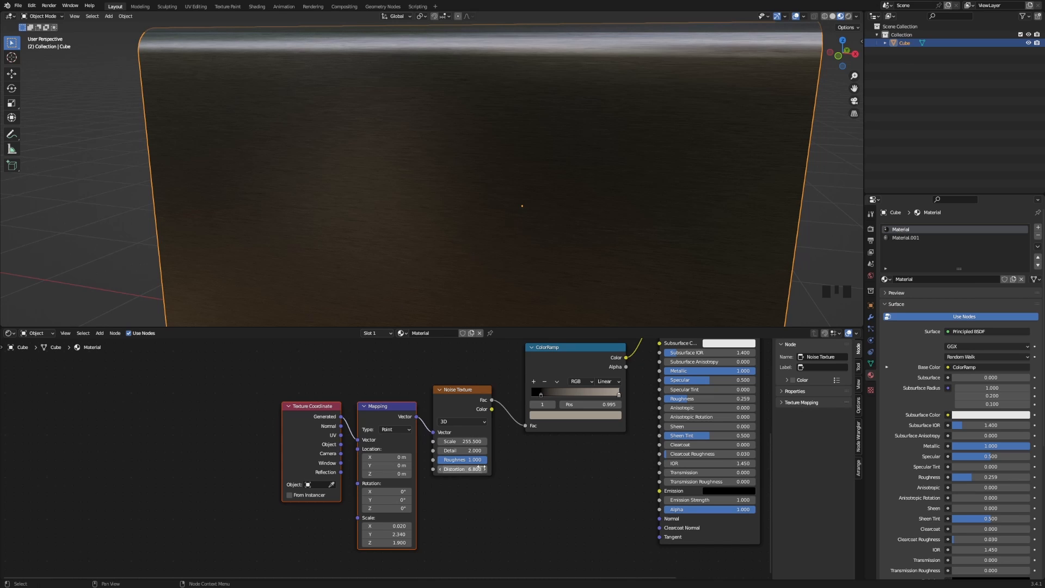
pyautogui.moveTo(554, 407); pyautogui.dragTo(472, 447, button='middle')
pyautogui.moveTo(457, 436); pyautogui.dragTo(465, 437)
pyautogui.moveTo(528, 436); pyautogui.dragTo(489, 436)
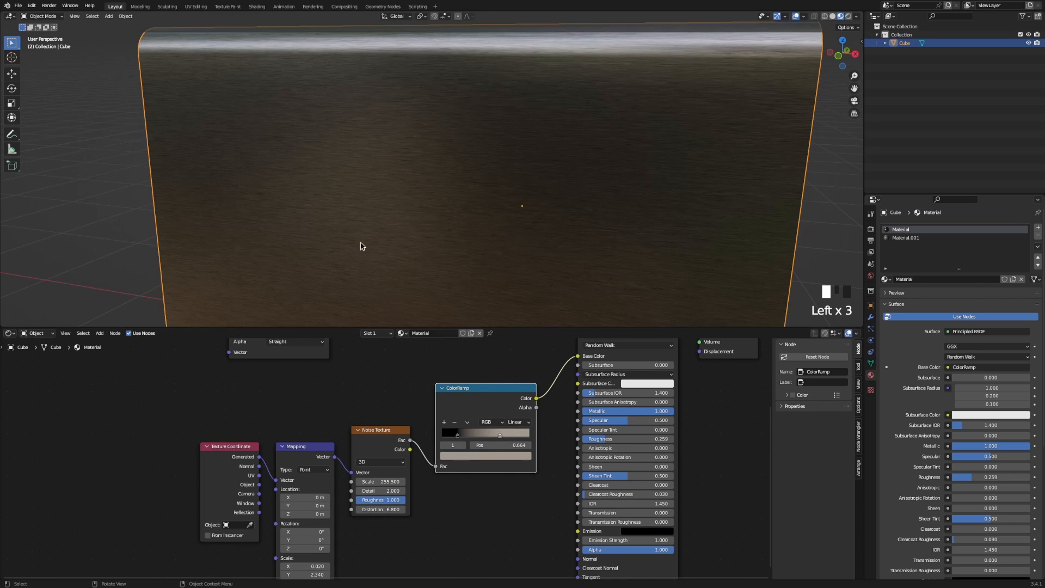
# Lower Noise Scale to 216.6 and set Mapping Scale to 0.060, 3.150 and 1.480.
pyautogui.moveTo(360, 246); pyautogui.dragTo(343, 233, button='middle')
pyautogui.scroll(2, 343, 233)
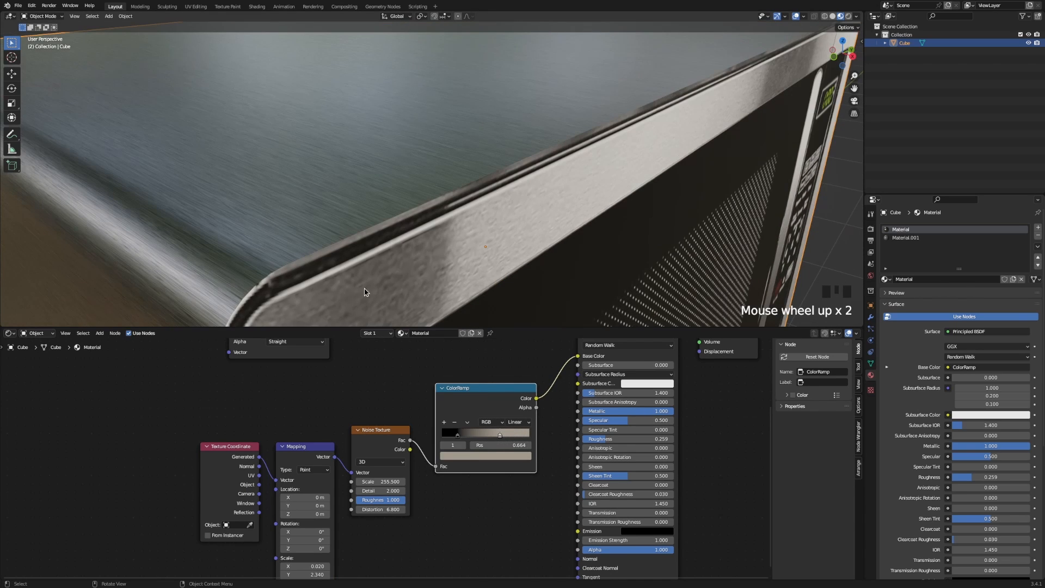
pyautogui.moveTo(279, 536); pyautogui.dragTo(283, 512, button='middle')
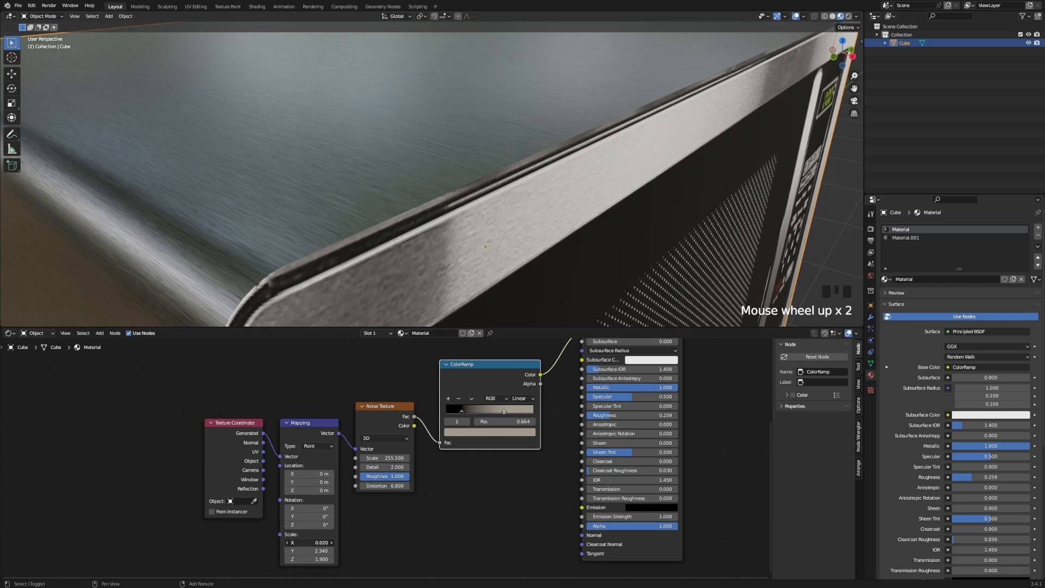
pyautogui.keyDown('shift'); pyautogui.moveTo(305, 543); pyautogui.dragTo(313, 542); pyautogui.keyUp('shift')
pyautogui.scroll(-5, 256, 255)
pyautogui.moveTo(250, 251); pyautogui.dragTo(230, 217, button='middle')
pyautogui.scroll(2, 230, 217)
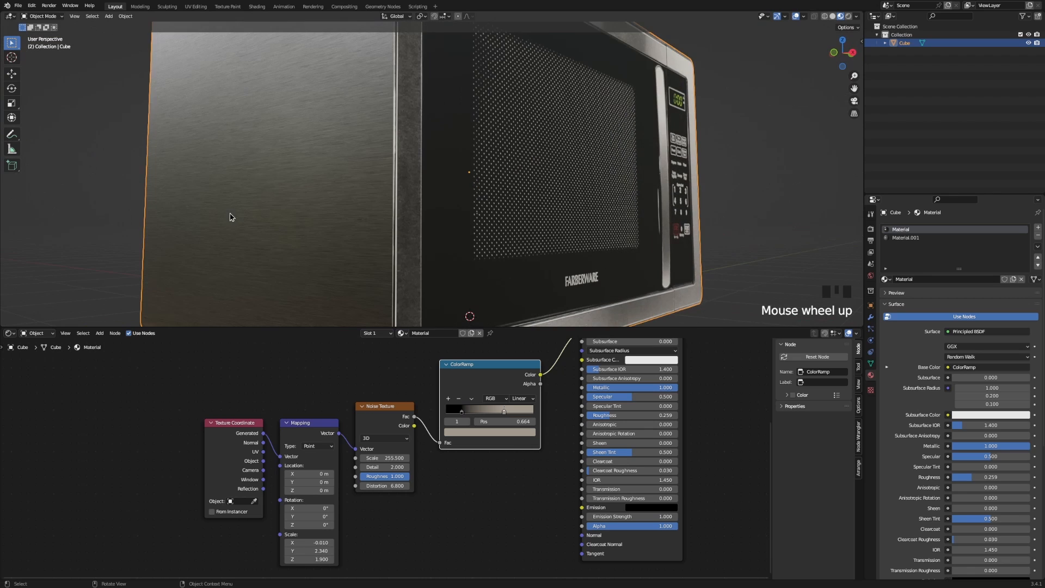
pyautogui.keyDown('shift'); pyautogui.moveTo(384, 458); pyautogui.dragTo(380, 458); pyautogui.keyUp('shift')
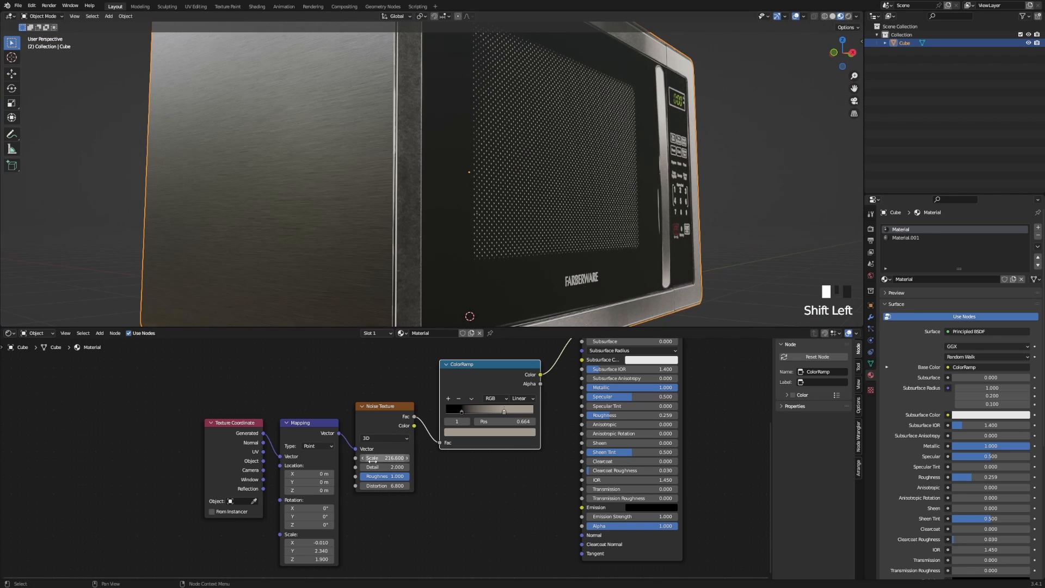
pyautogui.keyDown('shift'); pyautogui.moveTo(311, 542); pyautogui.dragTo(313, 542); pyautogui.keyUp('shift')
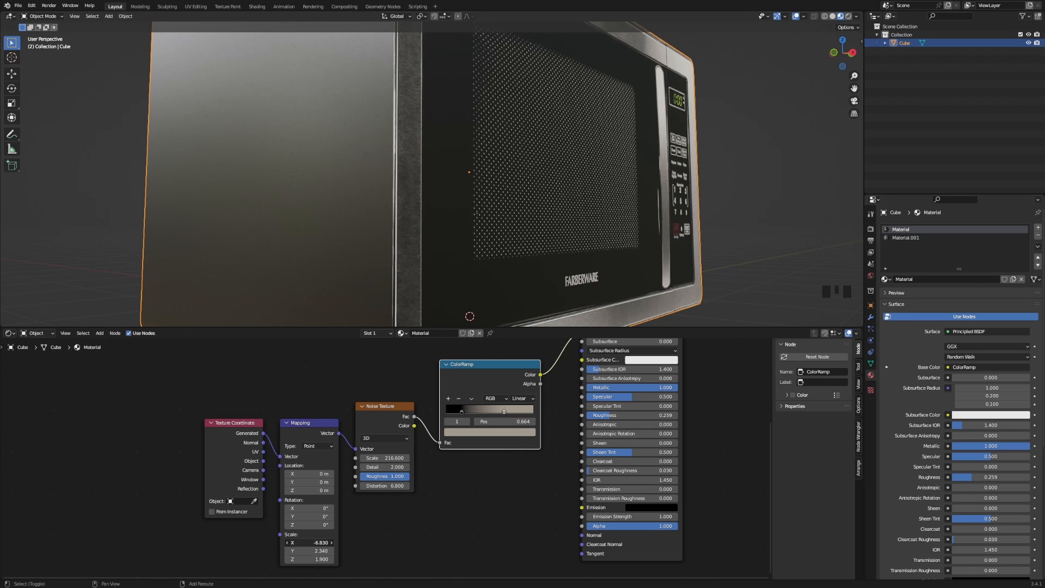
pyautogui.rightClick(310, 543)
pyautogui.scroll(2, 391, 229)
pyautogui.keyDown('shift'); pyautogui.moveTo(343, 305); pyautogui.dragTo(390, 287, button='middle'); pyautogui.keyUp('shift')
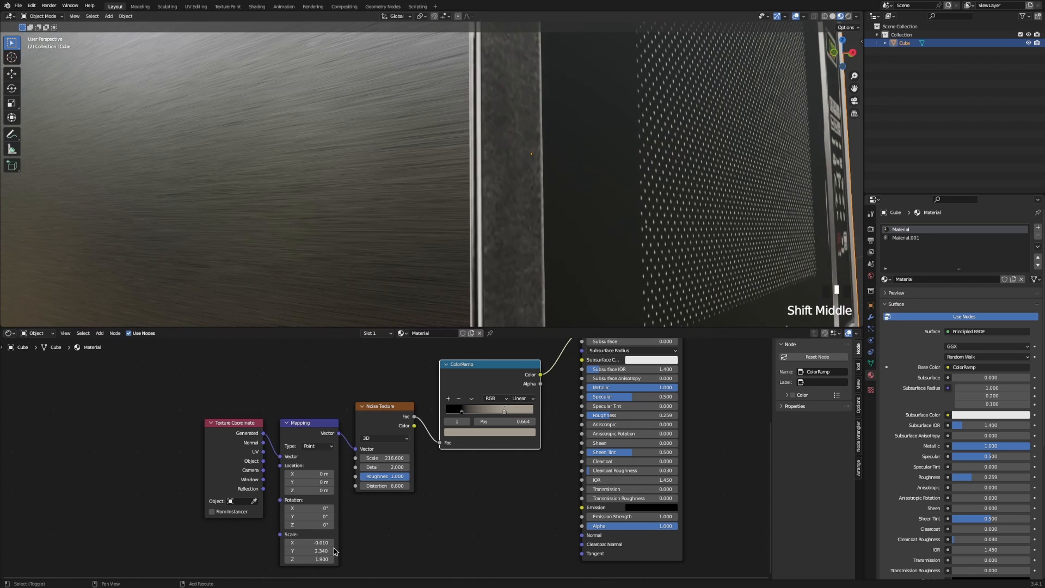
pyautogui.keyDown('shift'); pyautogui.moveTo(313, 542); pyautogui.dragTo(314, 542); pyautogui.keyUp('shift')
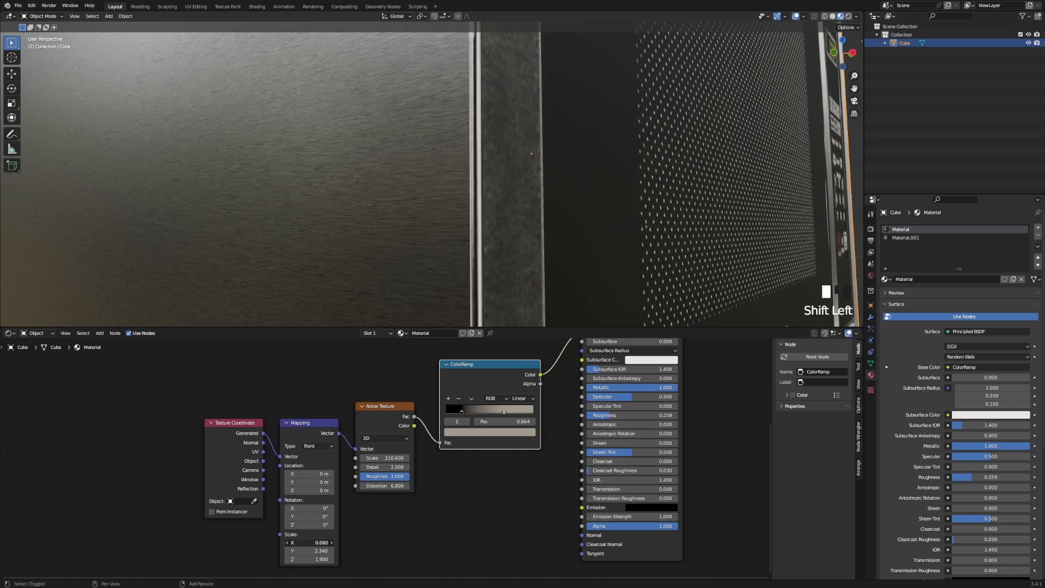
pyautogui.keyDown('shift'); pyautogui.moveTo(313, 551); pyautogui.dragTo(312, 551); pyautogui.keyUp('shift')
pyautogui.keyDown('shift'); pyautogui.moveTo(313, 559); pyautogui.dragTo(317, 559); pyautogui.keyUp('shift')
# Reduce noise Distortion to 4.35 and lighten the ramp's black stop to Value 0.089.
pyautogui.keyDown('shift'); pyautogui.moveTo(384, 486); pyautogui.dragTo(372, 485); pyautogui.keyUp('shift')
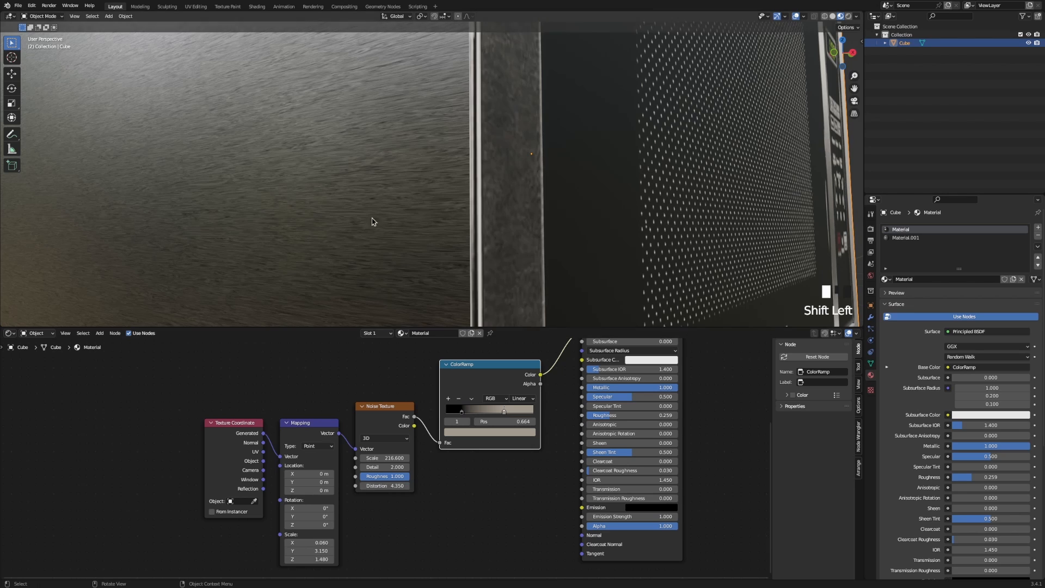
pyautogui.scroll(-4, 379, 192)
pyautogui.moveTo(379, 192); pyautogui.dragTo(385, 205, button='middle')
pyautogui.scroll(3, 385, 212)
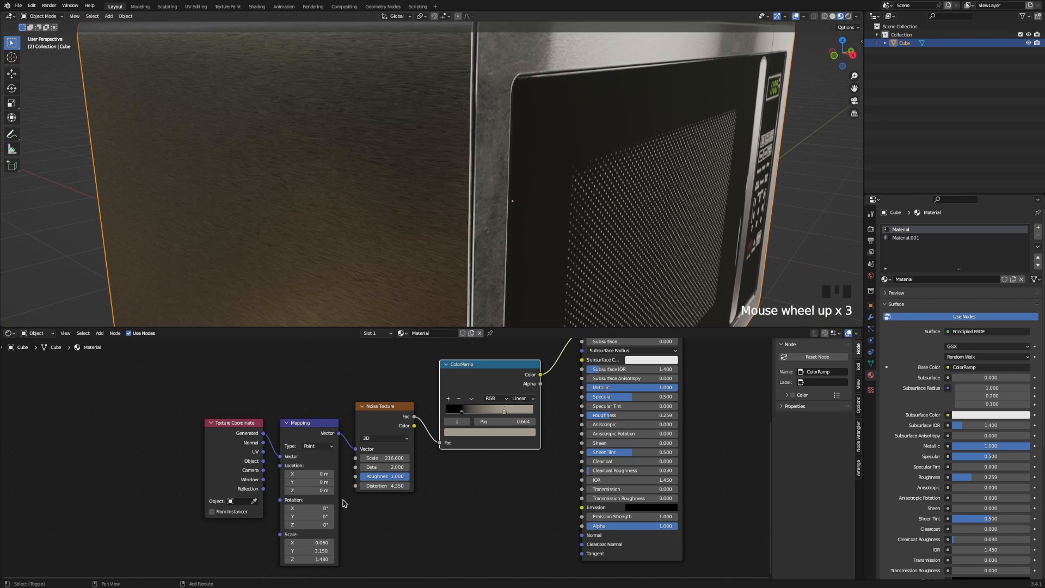
pyautogui.click(459, 412)
pyautogui.click(465, 432)
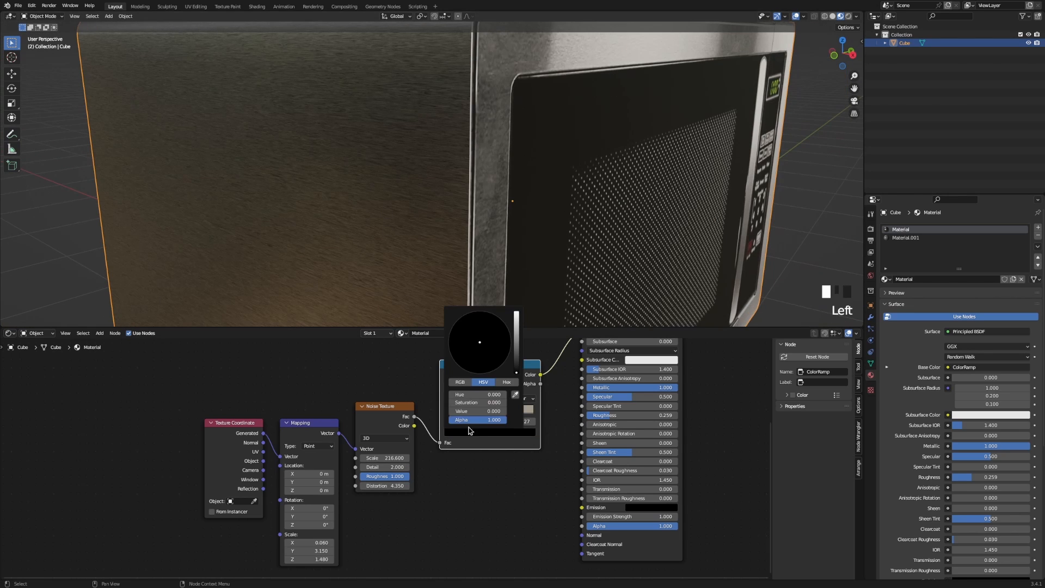
pyautogui.moveTo(516, 374); pyautogui.dragTo(519, 356)
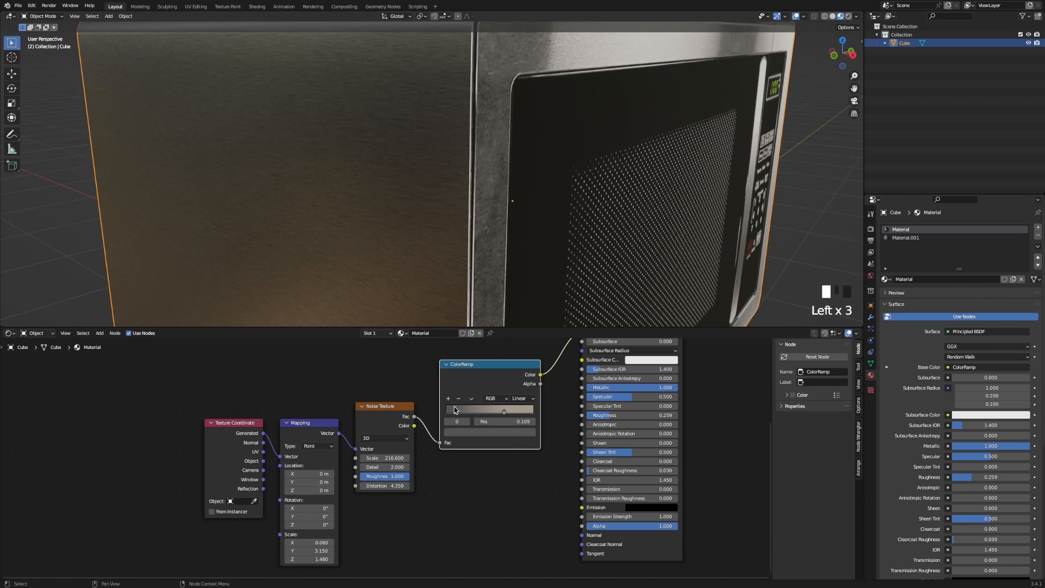
pyautogui.keyDown('shift'); pyautogui.moveTo(479, 228); pyautogui.dragTo(485, 227, button='middle'); pyautogui.keyUp('shift')
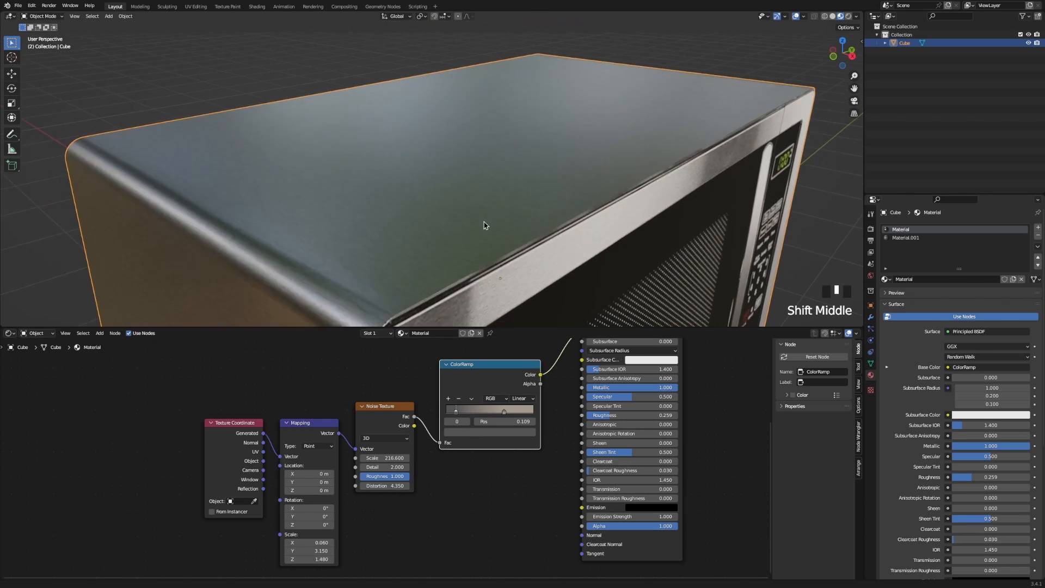
pyautogui.scroll(3, 489, 222)
pyautogui.moveTo(465, 383); pyautogui.dragTo(464, 383)
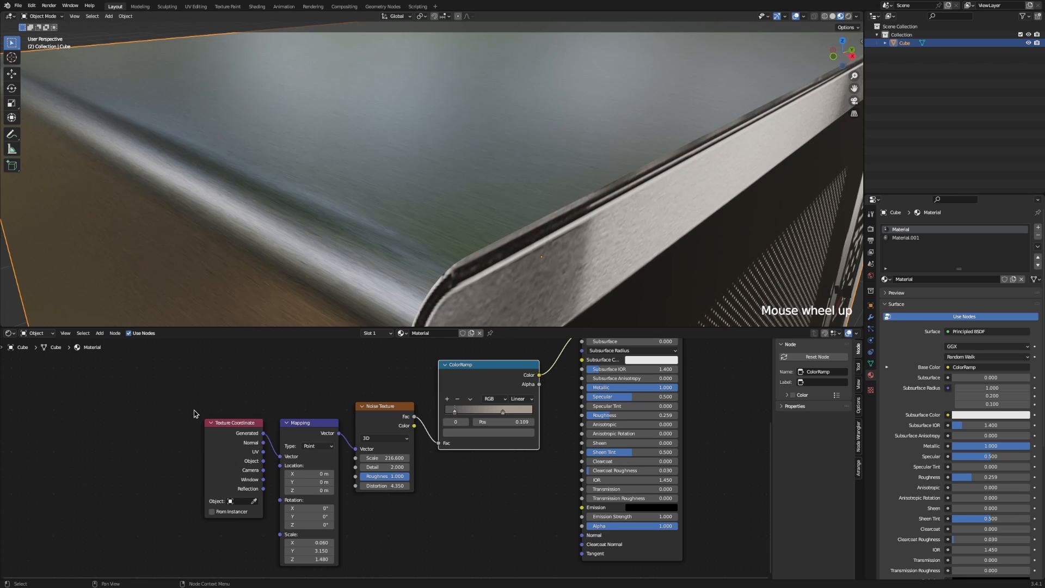
# Spread the nodes out: shift the four left-hand nodes left and up and the ColorRamp right.
pyautogui.moveTo(195, 411); pyautogui.dragTo(525, 509)
pyautogui.press('g')
pyautogui.click(369, 451)
pyautogui.moveTo(420, 443); pyautogui.dragTo(398, 507, button='middle')
pyautogui.moveTo(351, 377); pyautogui.dragTo(424, 385)
# Try a crimson stop on the ColorRamp, then delete it and the extra stop.
pyautogui.keyDown('ctrl'); pyautogui.click(406, 439); pyautogui.keyUp('ctrl')
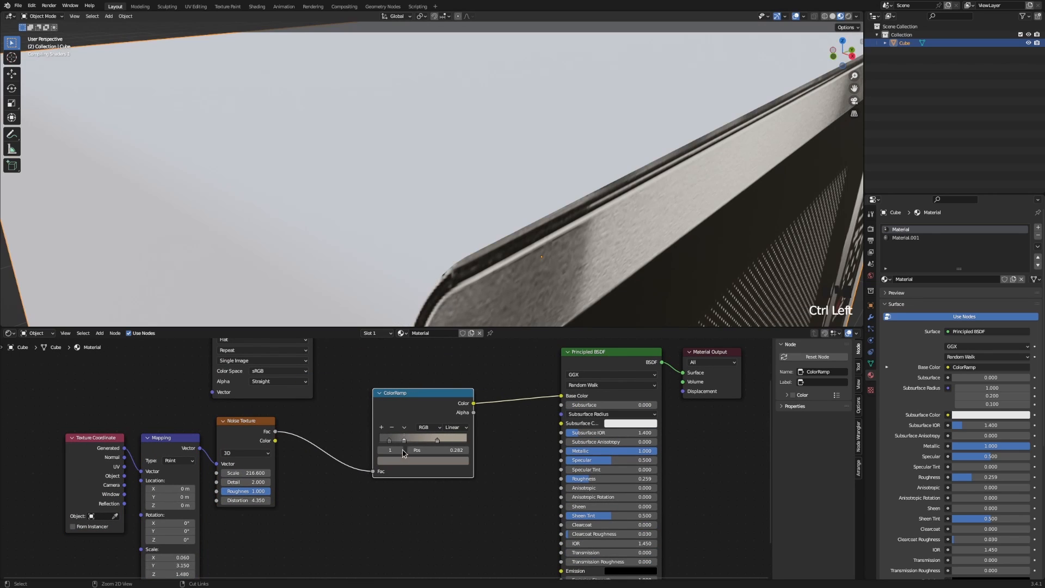
pyautogui.click(403, 461)
pyautogui.moveTo(425, 370); pyautogui.dragTo(422, 399)
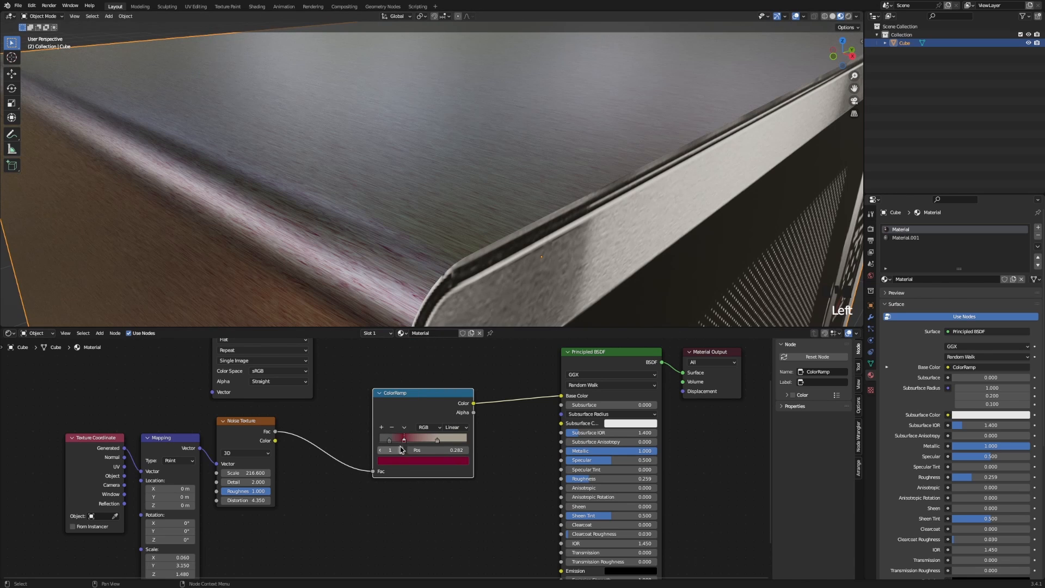
pyautogui.moveTo(404, 440)
pyautogui.mouseDown()
pyautogui.moveTo(416, 439)
pyautogui.moveTo(389, 436)
pyautogui.moveTo(430, 438)
pyautogui.mouseUp()
pyautogui.keyDown('ctrl'); pyautogui.click(409, 438); pyautogui.keyUp('ctrl')
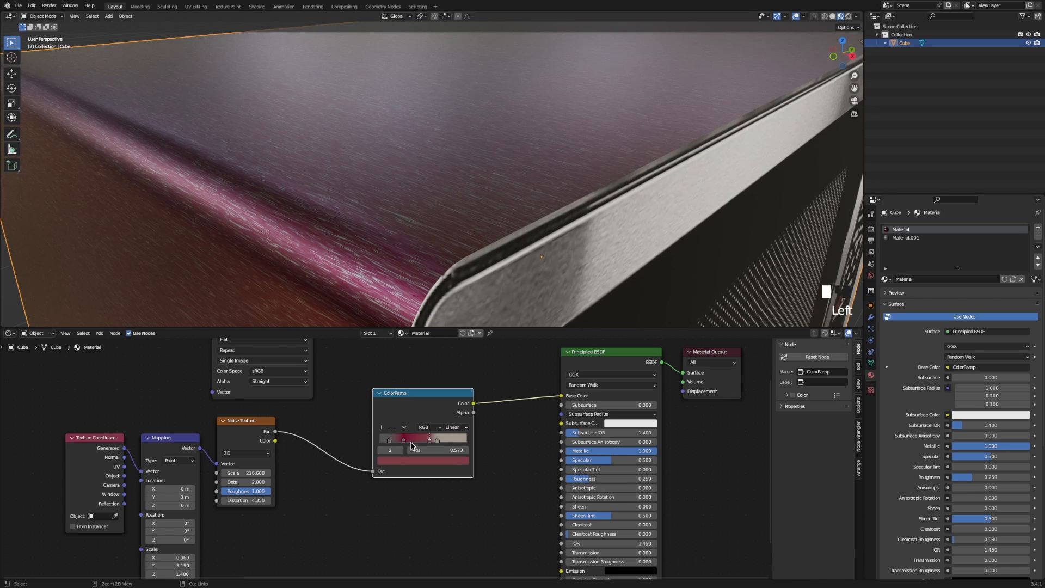
pyautogui.click(391, 427)
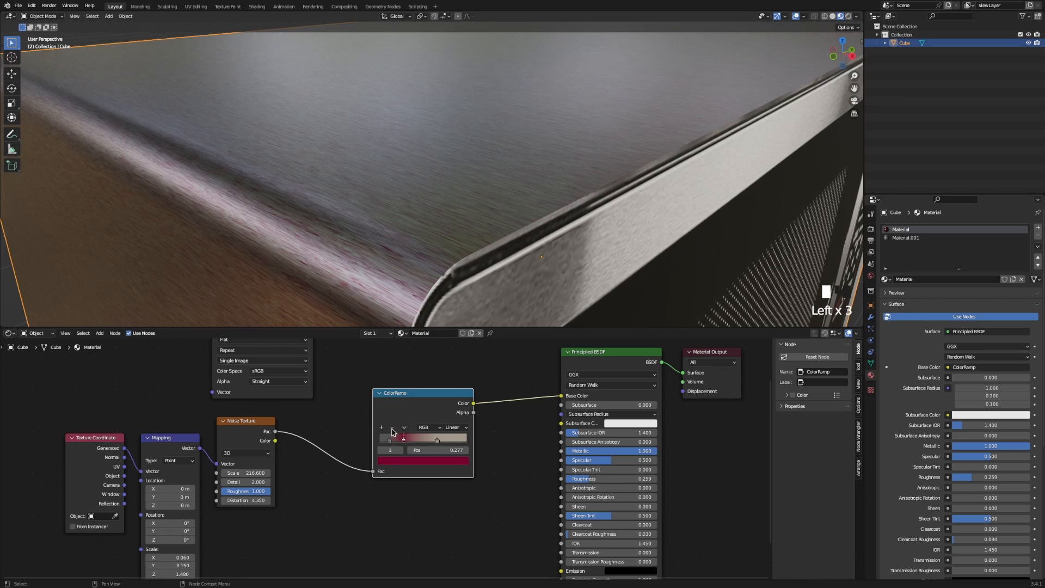
pyautogui.click(392, 428)
# Restore the accidentally cut Base Color link with Ctrl+Z.
pyautogui.scroll(-3, 422, 200)
pyautogui.moveTo(425, 199)
pyautogui.mouseDown(button='middle')
pyautogui.moveTo(391, 199)
pyautogui.moveTo(478, 194)
pyautogui.moveTo(441, 171)
pyautogui.moveTo(509, 203)
pyautogui.mouseUp(button='middle')
pyautogui.scroll(2, 407, 198)
pyautogui.scroll(-2, 381, 197)
pyautogui.scroll(2, 499, 192)
pyautogui.scroll(-2, 462, 217)
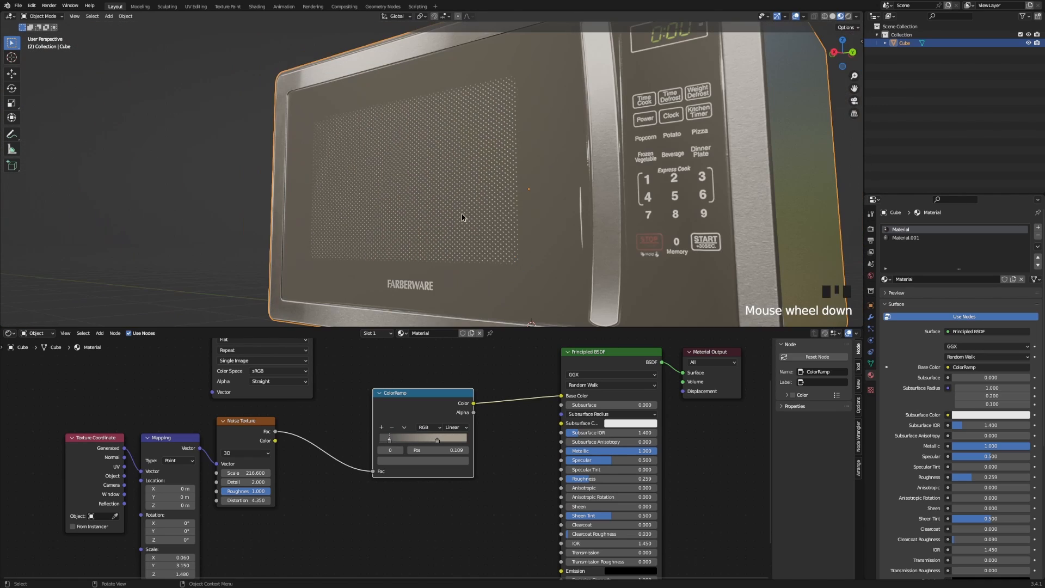
pyautogui.moveTo(576, 483); pyautogui.dragTo(555, 468, button='middle')
pyautogui.scroll(-2, 670, 289)
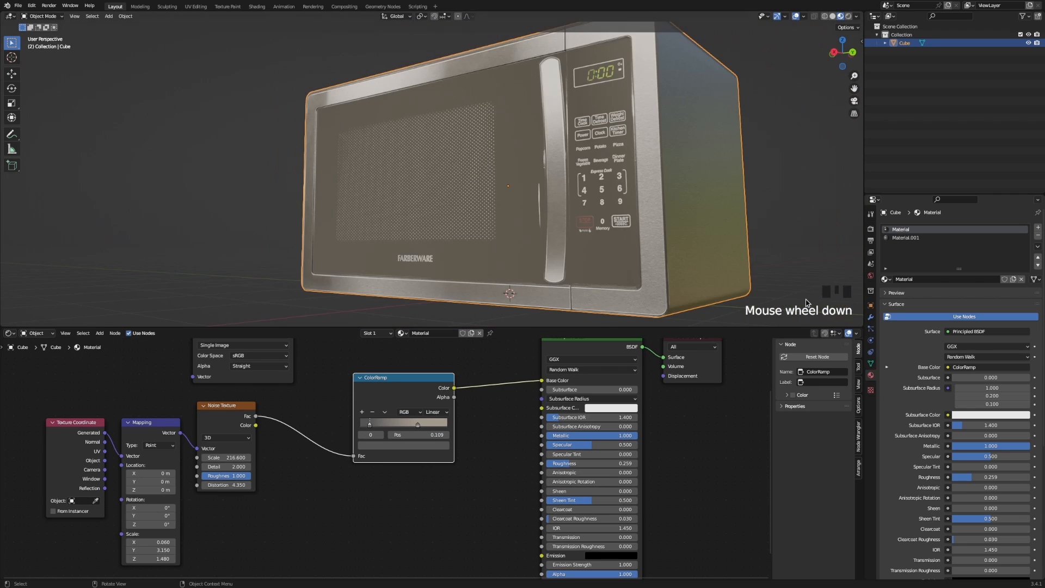
pyautogui.keyDown('ctrl'); pyautogui.moveTo(512, 370); pyautogui.dragTo(518, 422, button='right'); pyautogui.keyUp('ctrl')
pyautogui.hotkey('ctrl', 'z')
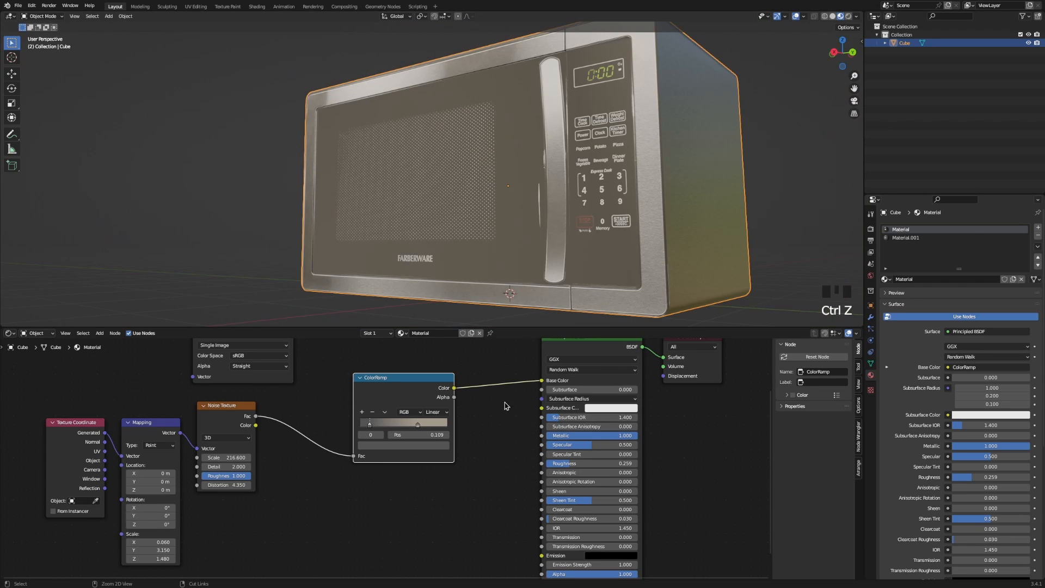
# Rename Material.001 to 'Front' and the first material to 'Side+Back'.
pyautogui.click(909, 238)
pyautogui.doubleClick(904, 238)
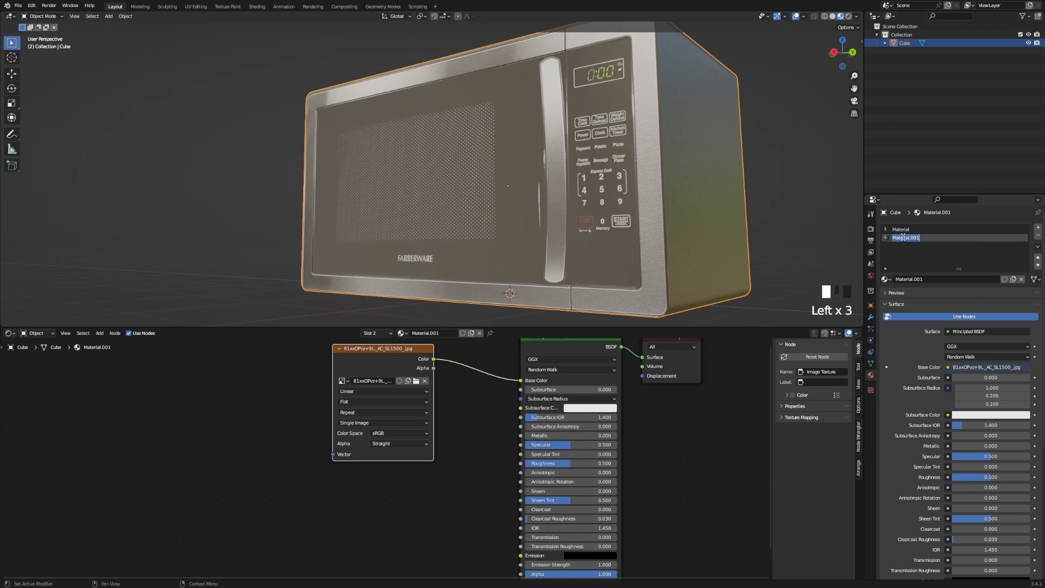
pyautogui.write('Front')
pyautogui.press('Return')
pyautogui.doubleClick(905, 229)
pyautogui.write('Sid')
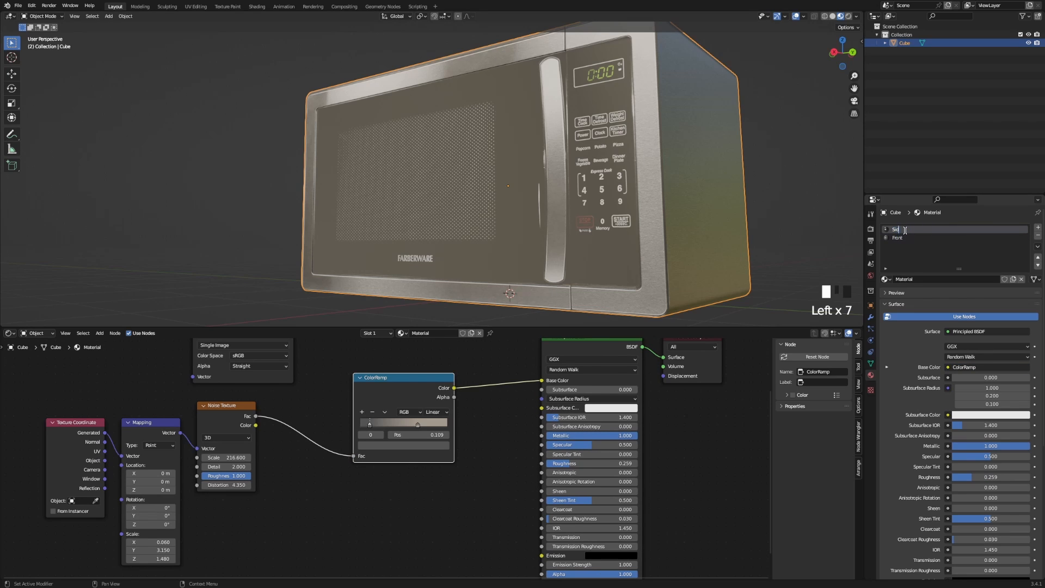
pyautogui.write('e+Back')
# Set the Front material's Principled BSDF Metallic to 1.0.
pyautogui.click(898, 238)
pyautogui.moveTo(456, 425); pyautogui.dragTo(422, 474, button='middle')
pyautogui.moveTo(348, 462); pyautogui.dragTo(248, 462)
pyautogui.moveTo(462, 483); pyautogui.dragTo(420, 454, button='middle')
pyautogui.moveTo(465, 459); pyautogui.dragTo(544, 458)
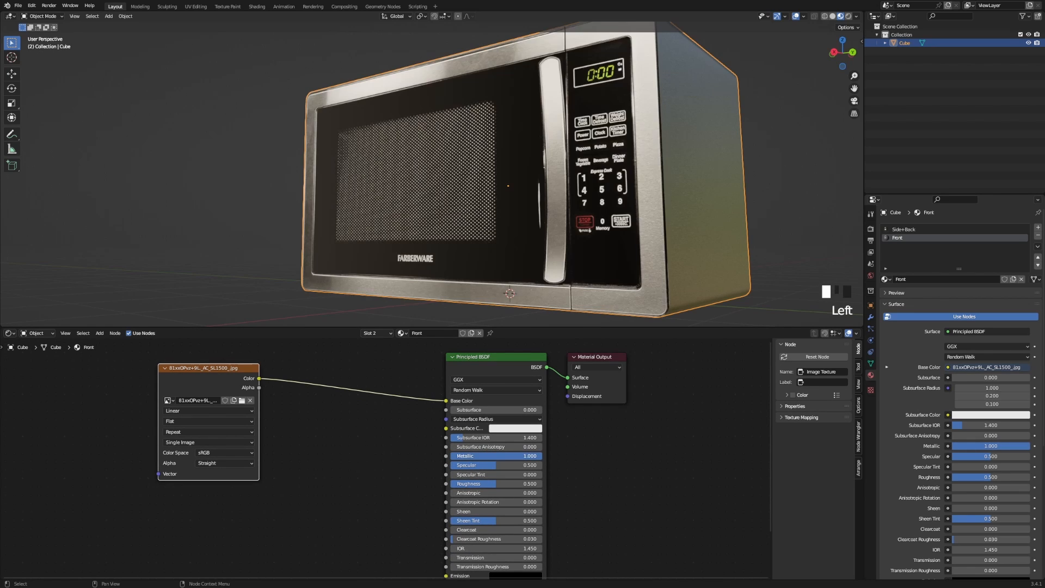
pyautogui.moveTo(522, 180); pyautogui.dragTo(600, 196, button='middle')
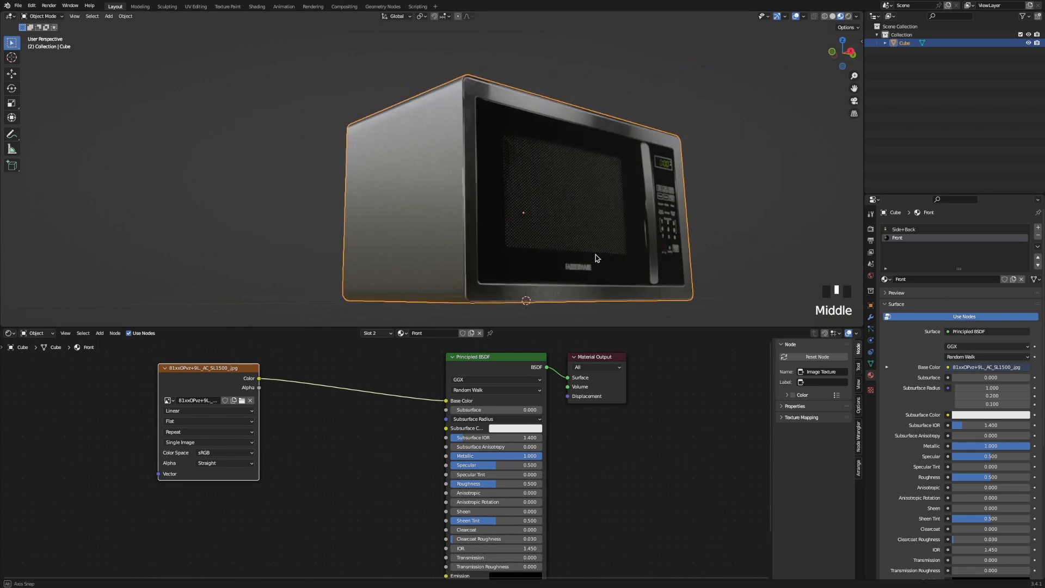
# Inspect the microwave and retest the Front material's Metallic, leaving it at 1.000.
pyautogui.scroll(3, 539, 231)
pyautogui.scroll(3, 538, 231)
pyautogui.moveTo(511, 214); pyautogui.dragTo(380, 273, button='middle')
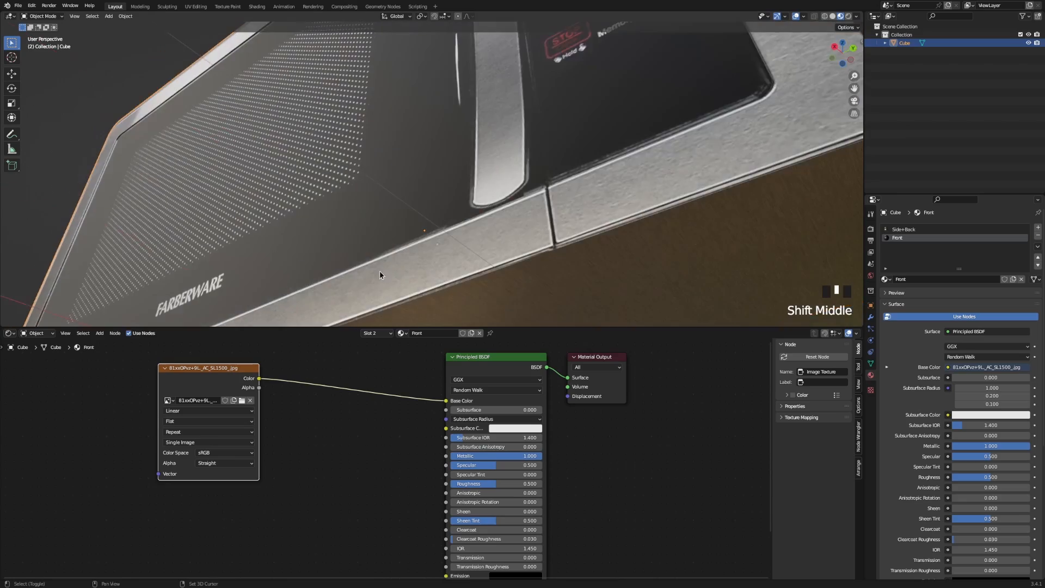
pyautogui.scroll(-2, 398, 198)
pyautogui.moveTo(398, 198); pyautogui.dragTo(432, 224, button='middle')
pyautogui.scroll(1, 430, 217)
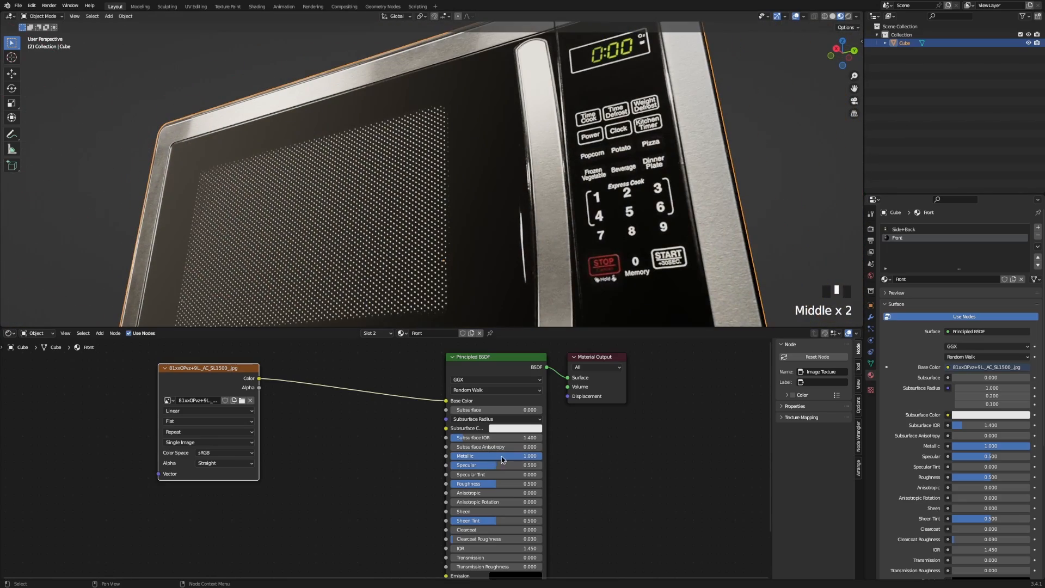
pyautogui.moveTo(501, 457); pyautogui.dragTo(464, 486)
pyautogui.moveTo(305, 294); pyautogui.dragTo(382, 262, button='middle')
# On the Side+Back material, brighten the ColorRamp's light stop colour to Value 0.670.
pyautogui.click(900, 229)
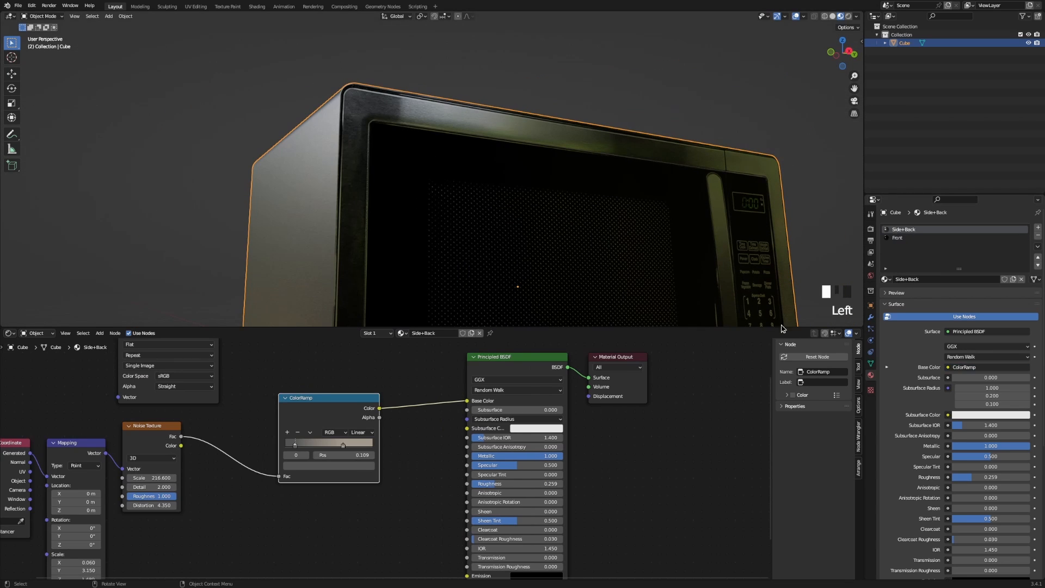
pyautogui.moveTo(397, 245); pyautogui.dragTo(463, 218, button='middle')
pyautogui.scroll(5, 462, 218)
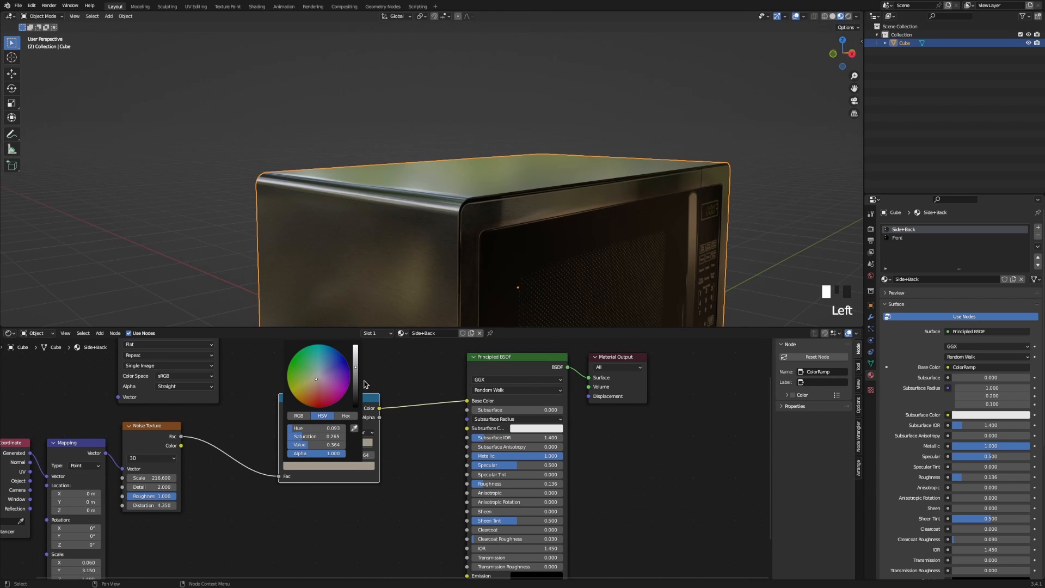
pyautogui.moveTo(354, 367); pyautogui.dragTo(355, 354)
pyautogui.moveTo(499, 282); pyautogui.dragTo(454, 220, button='middle')
pyautogui.scroll(5, 420, 262)
pyautogui.keyDown('shift'); pyautogui.moveTo(613, 84); pyautogui.dragTo(559, 165, button='middle'); pyautogui.keyUp('shift')
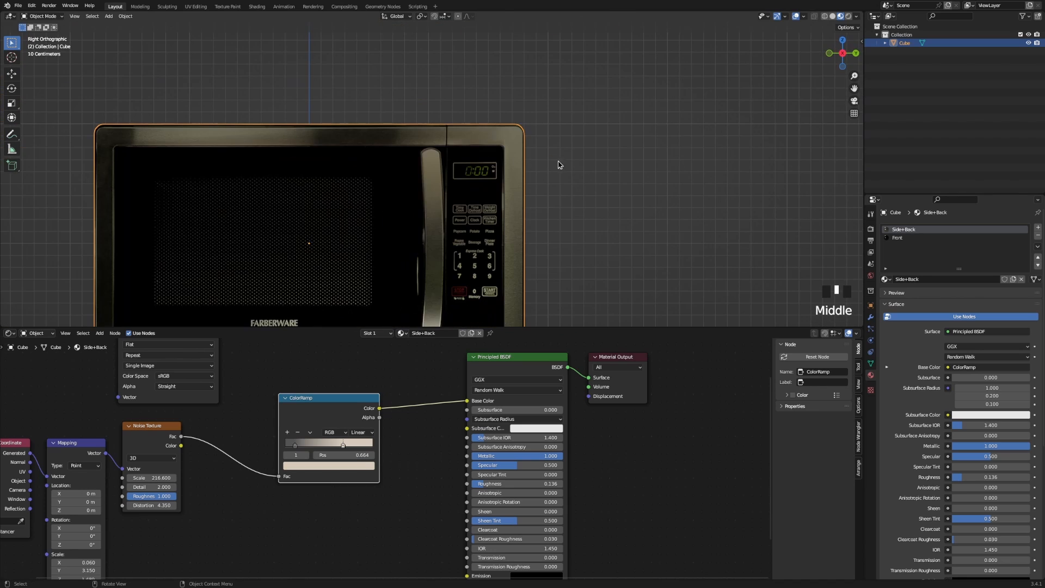